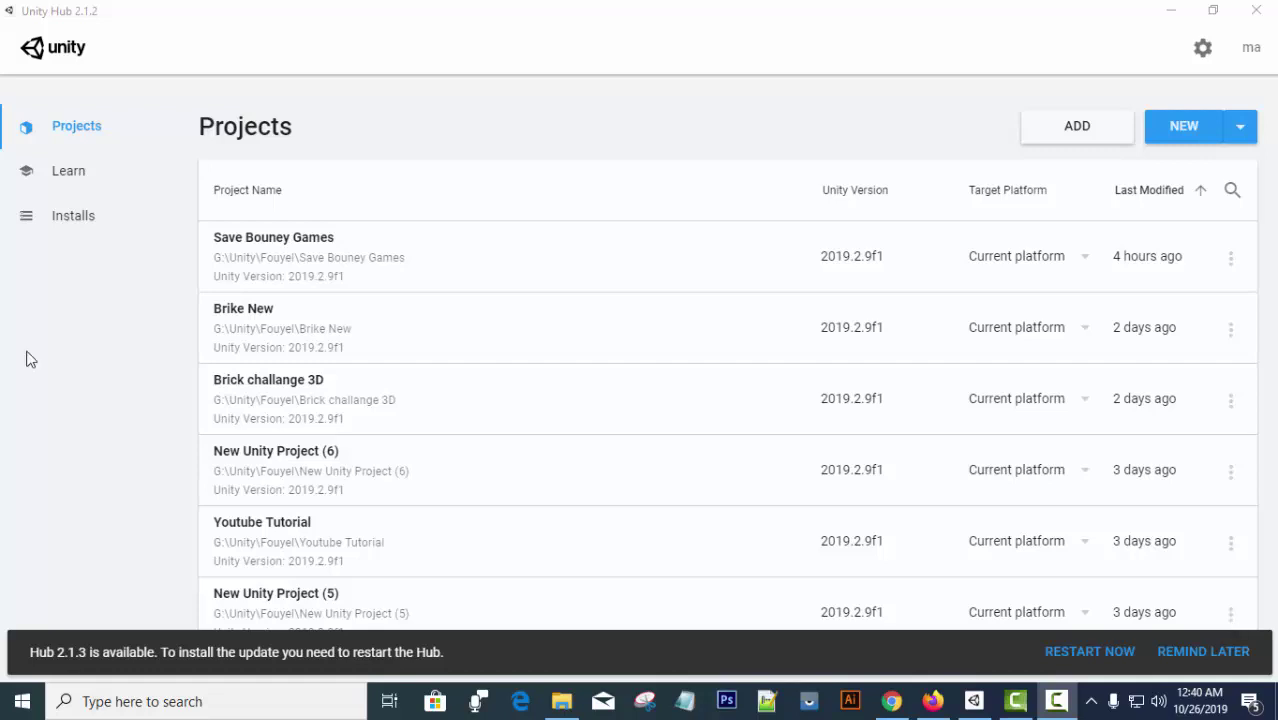
Start a new 3D project in Unity Hub and name it 'first tutorial'.
scroll(525, 355, down, 4)
scroll(530, 348, up, 4)
scroll(456, 381, down, 10)
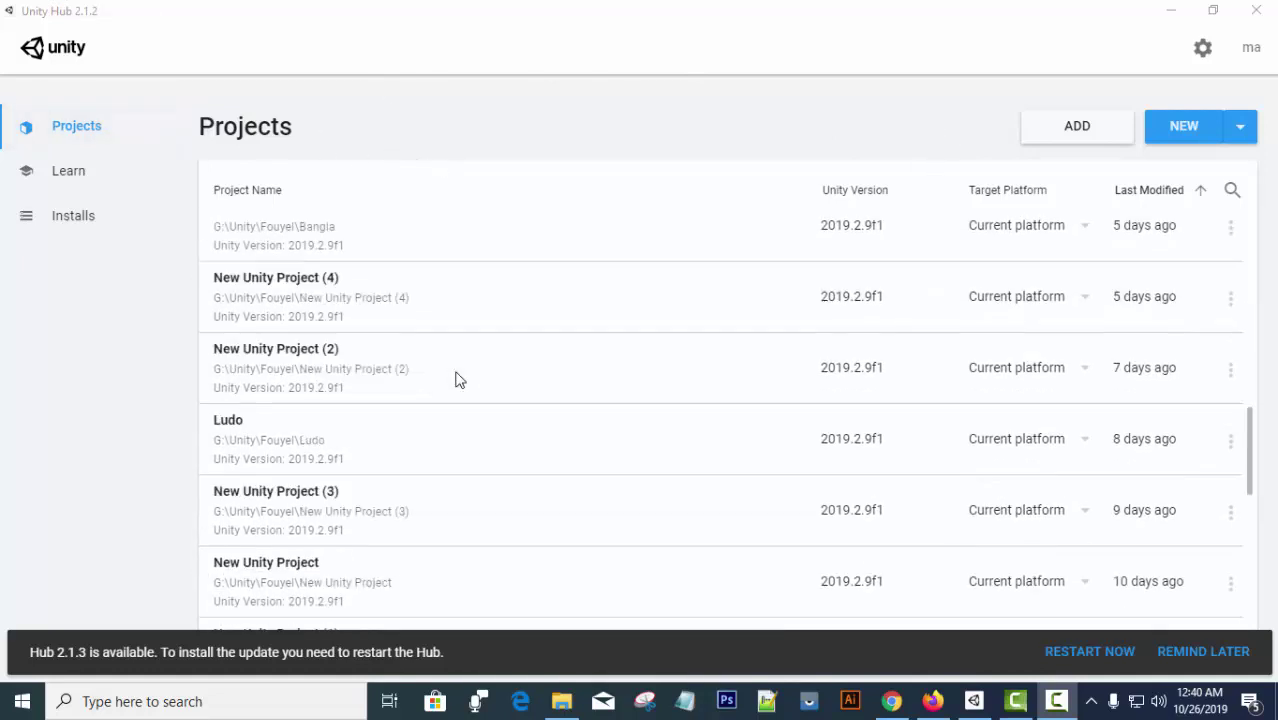
scroll(458, 383, up, 4)
scroll(456, 383, up, 6)
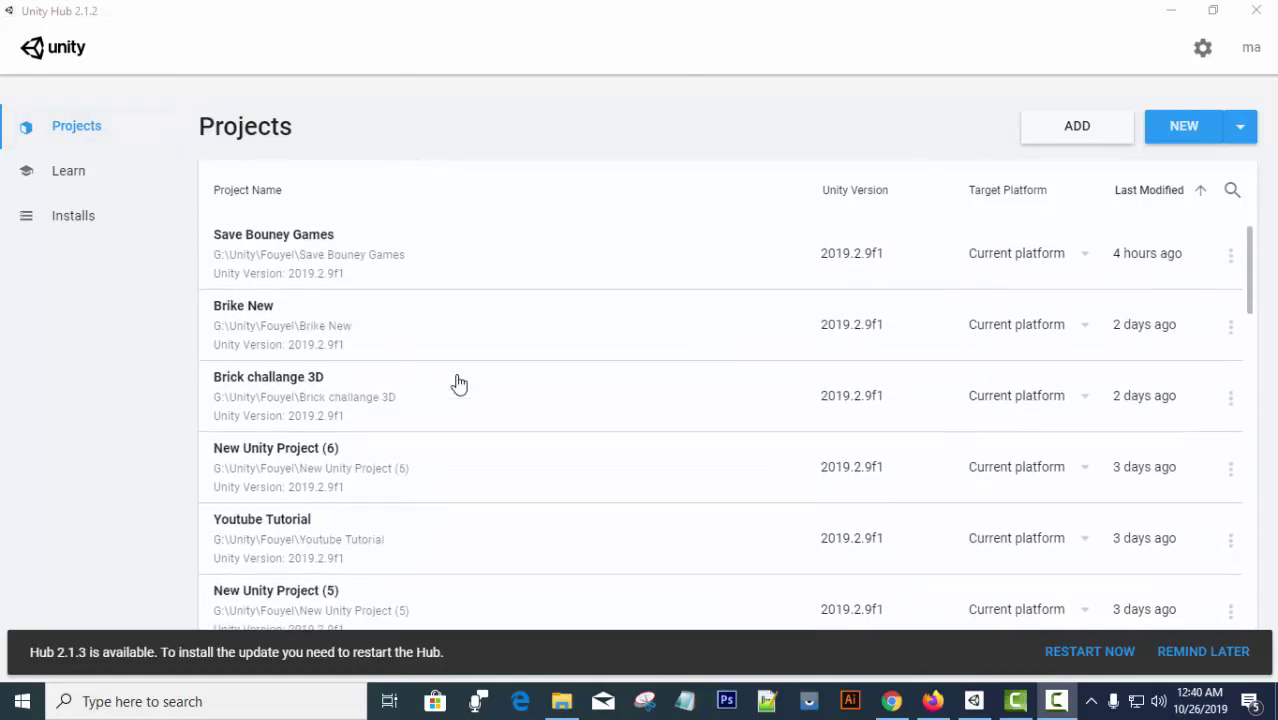
click(1184, 130)
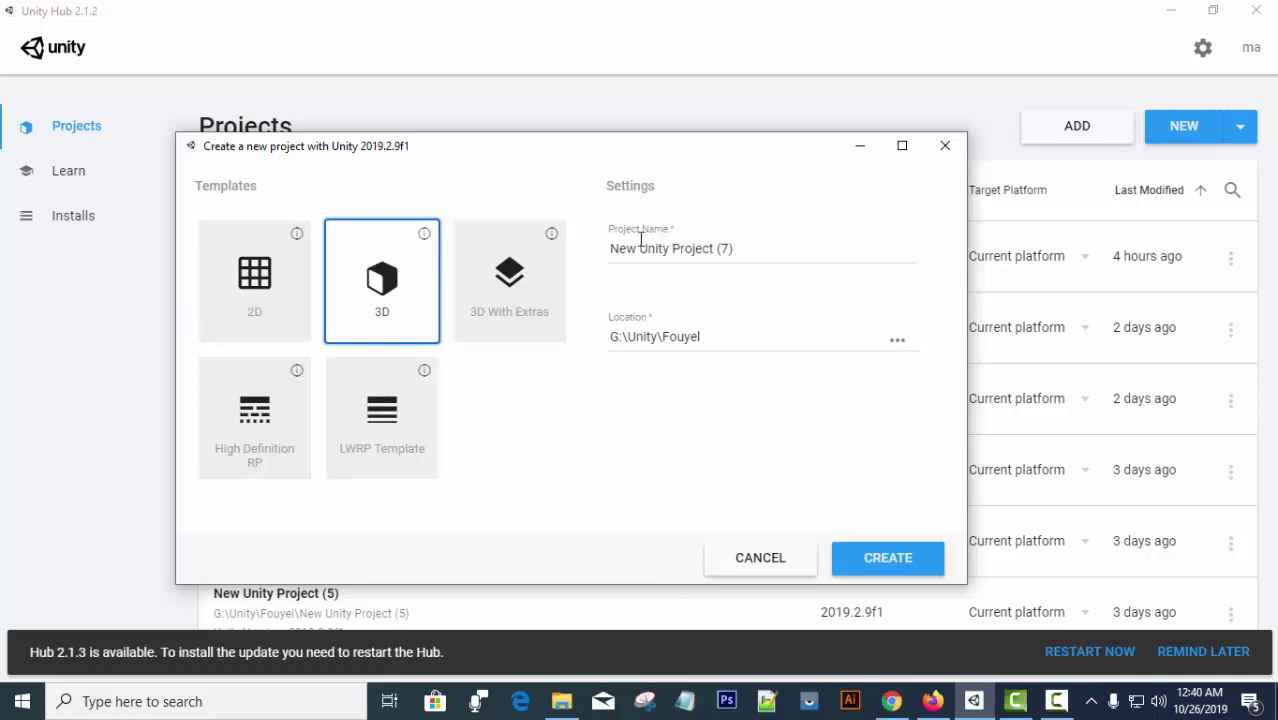
triple_click(750, 246)
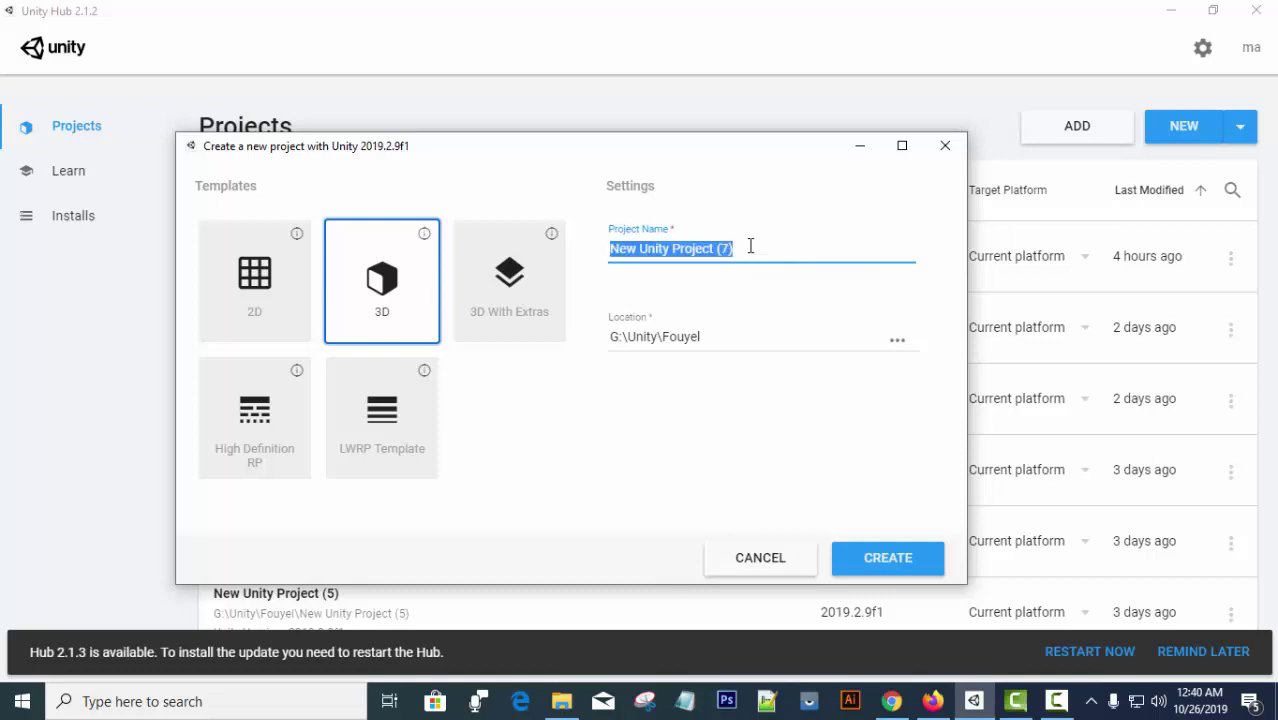
text(f)
key(BackSpace)
text(f)
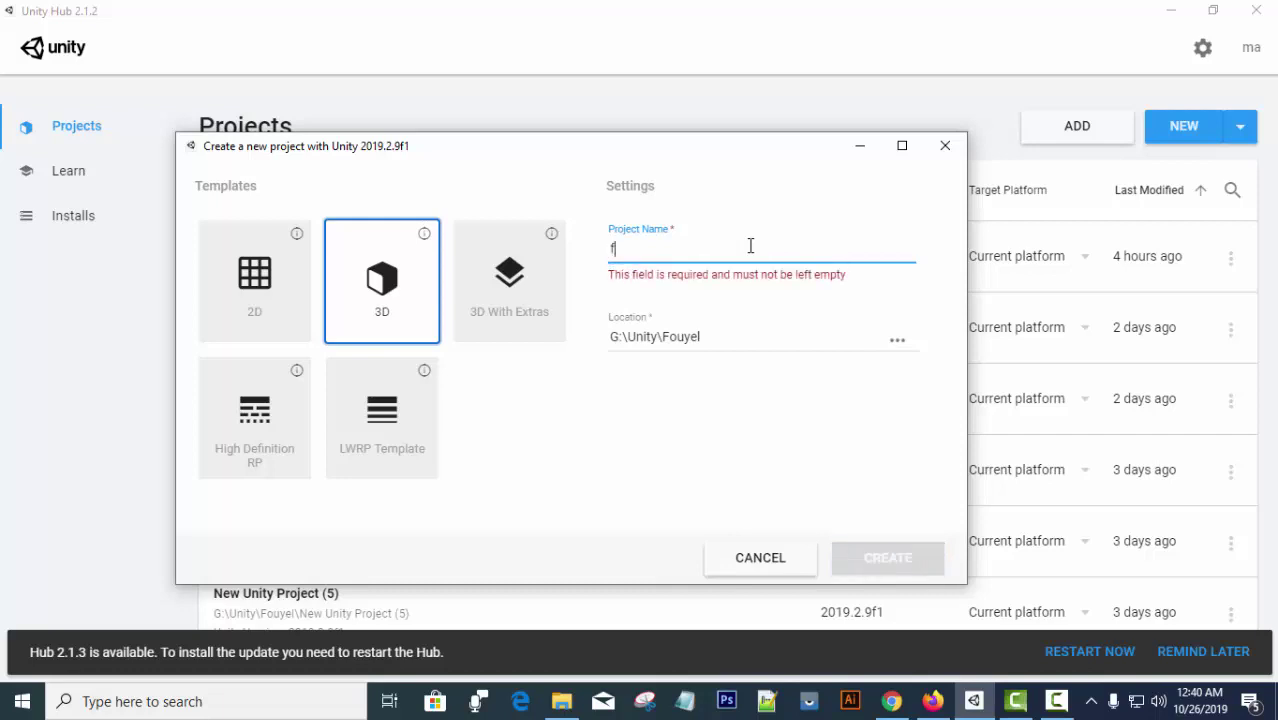
text(irst )
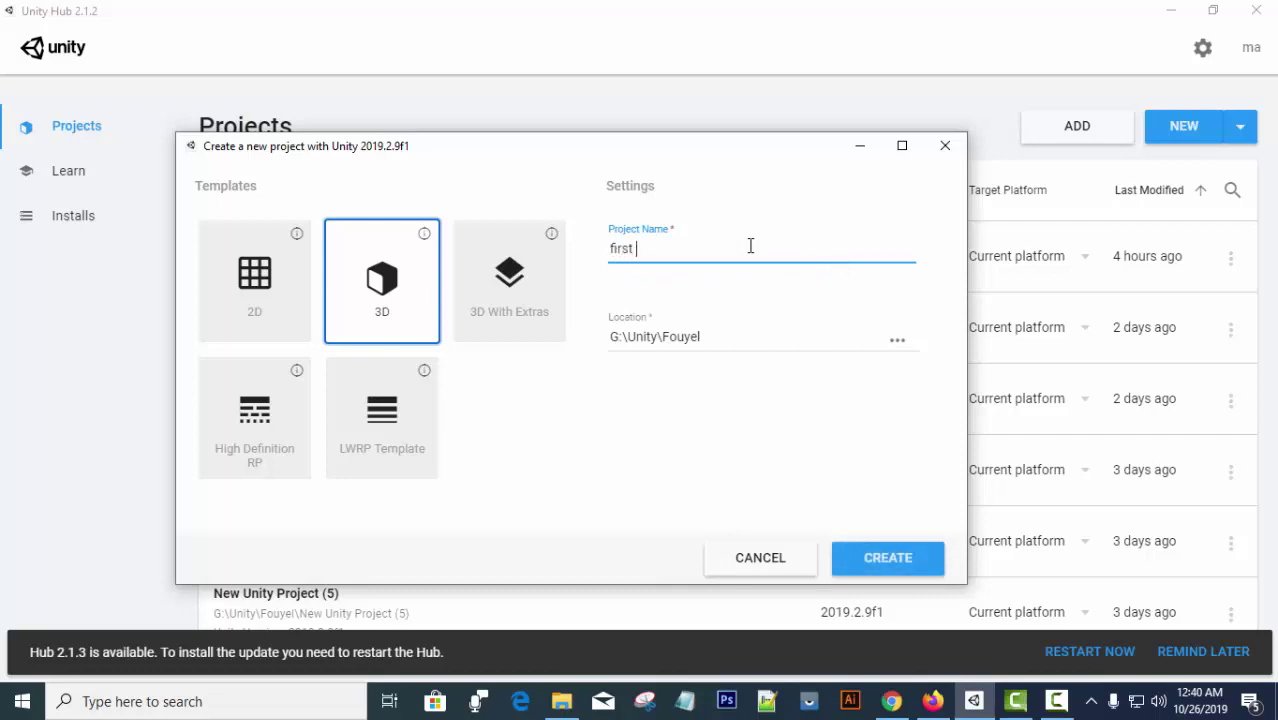
text(tur)
text(torial)
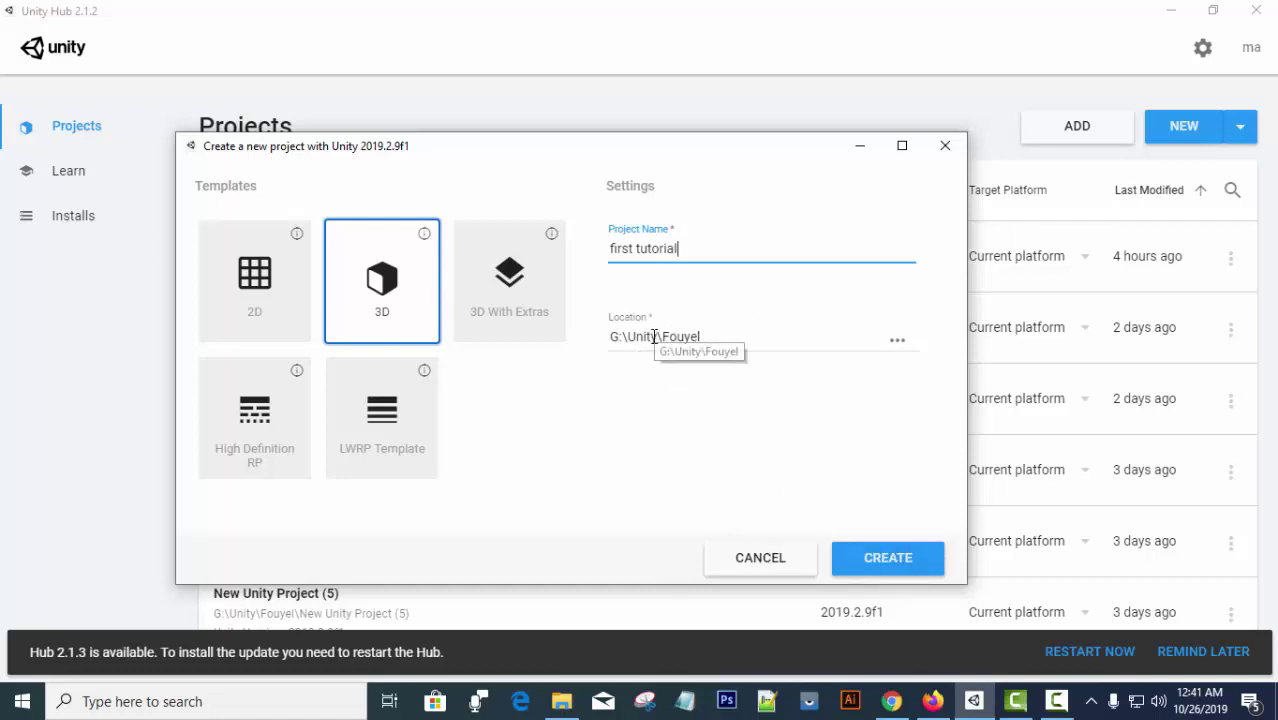
Create the 'first tutorial' project so it opens in the editor with SampleScene.
click(887, 558)
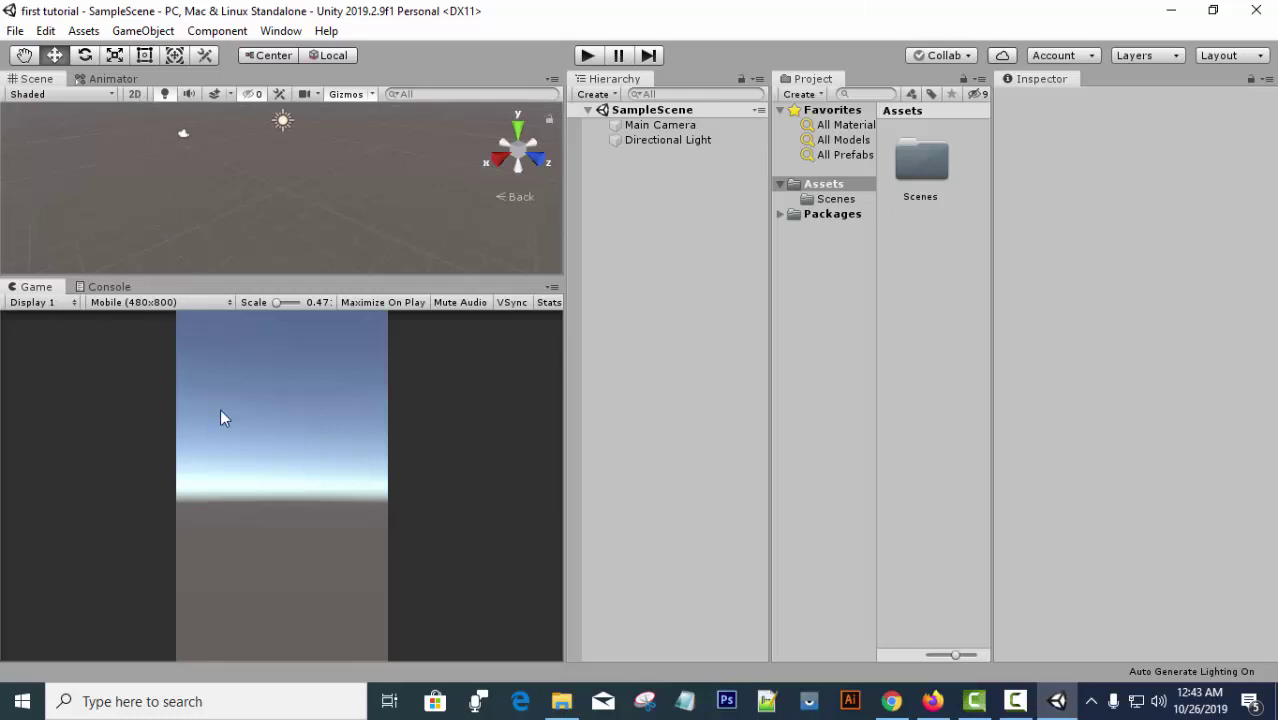
Switch the editor's window arrangement to the Default layout.
click(117, 302)
click(55, 365)
scroll(315, 170, down, 3)
scroll(319, 186, up, 2)
click(1200, 60)
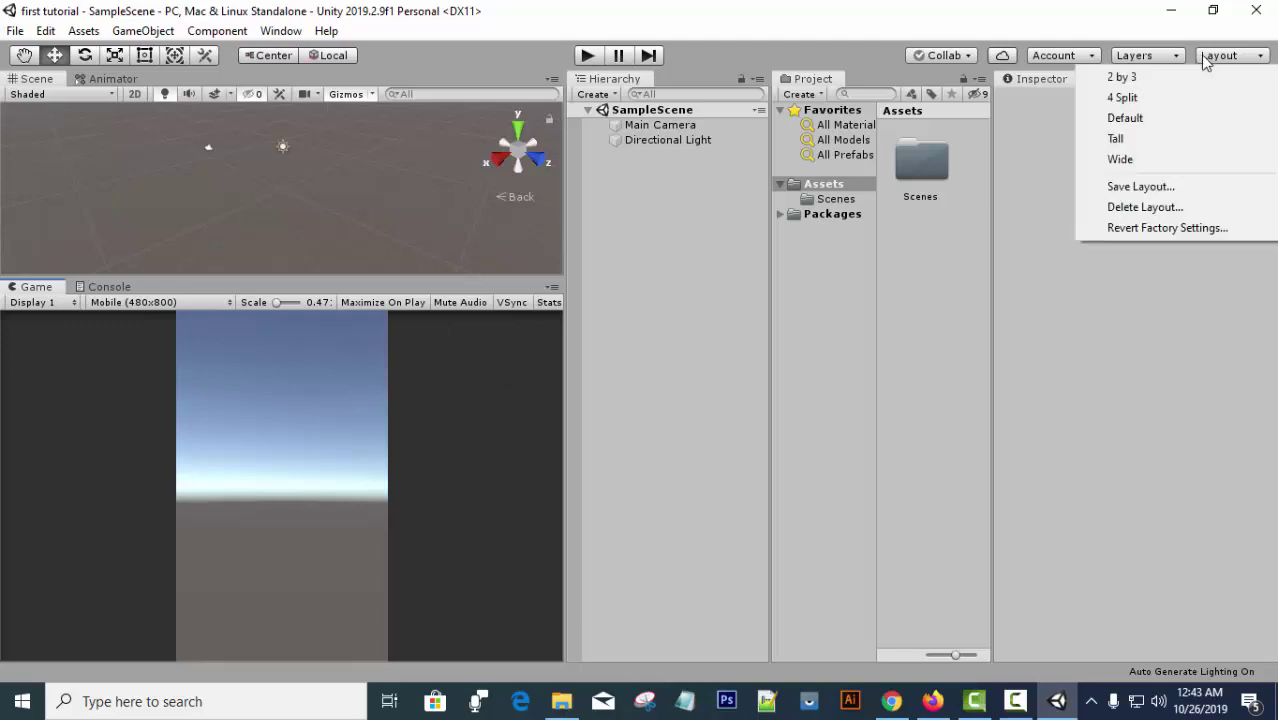
click(1165, 119)
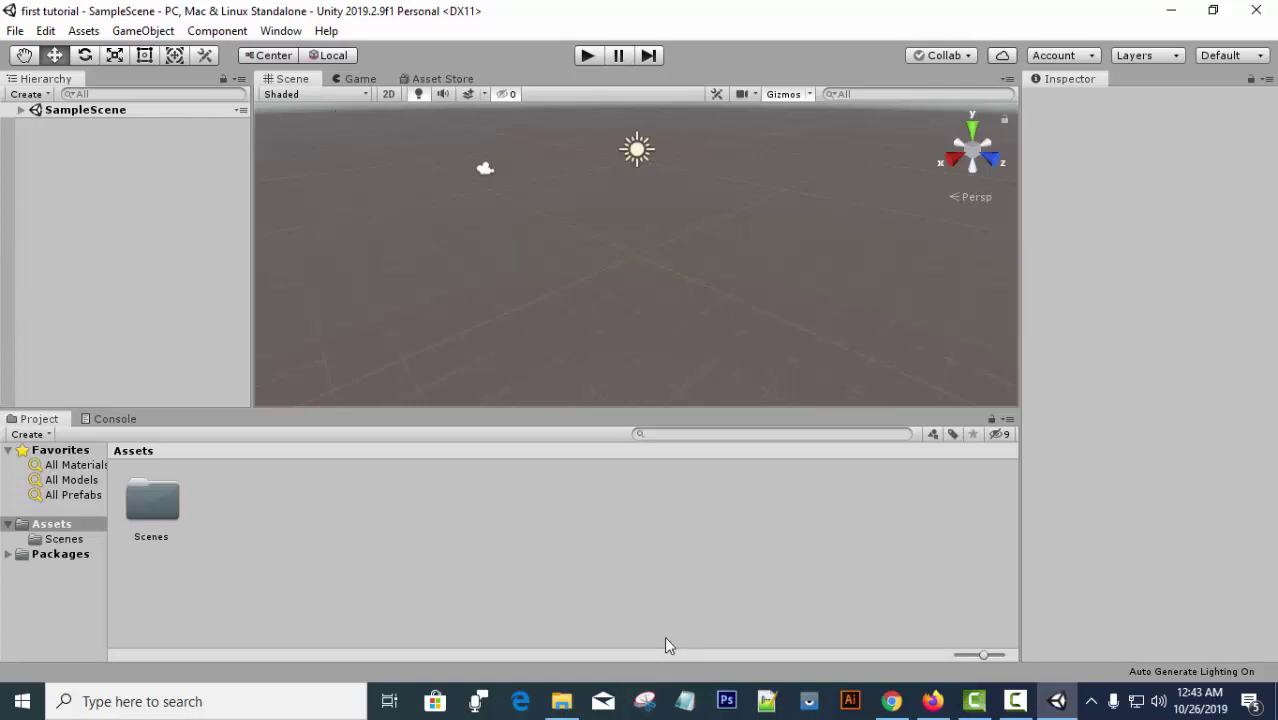
click(155, 33)
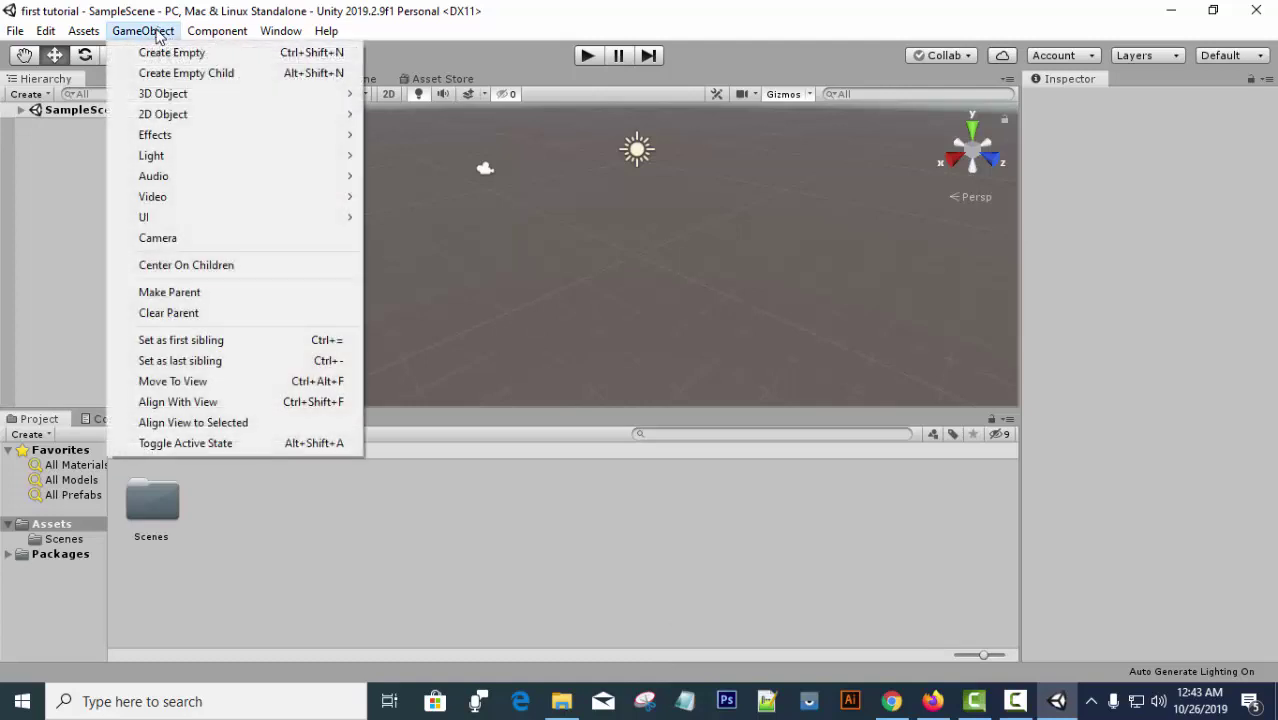
mouse_move(250, 105)
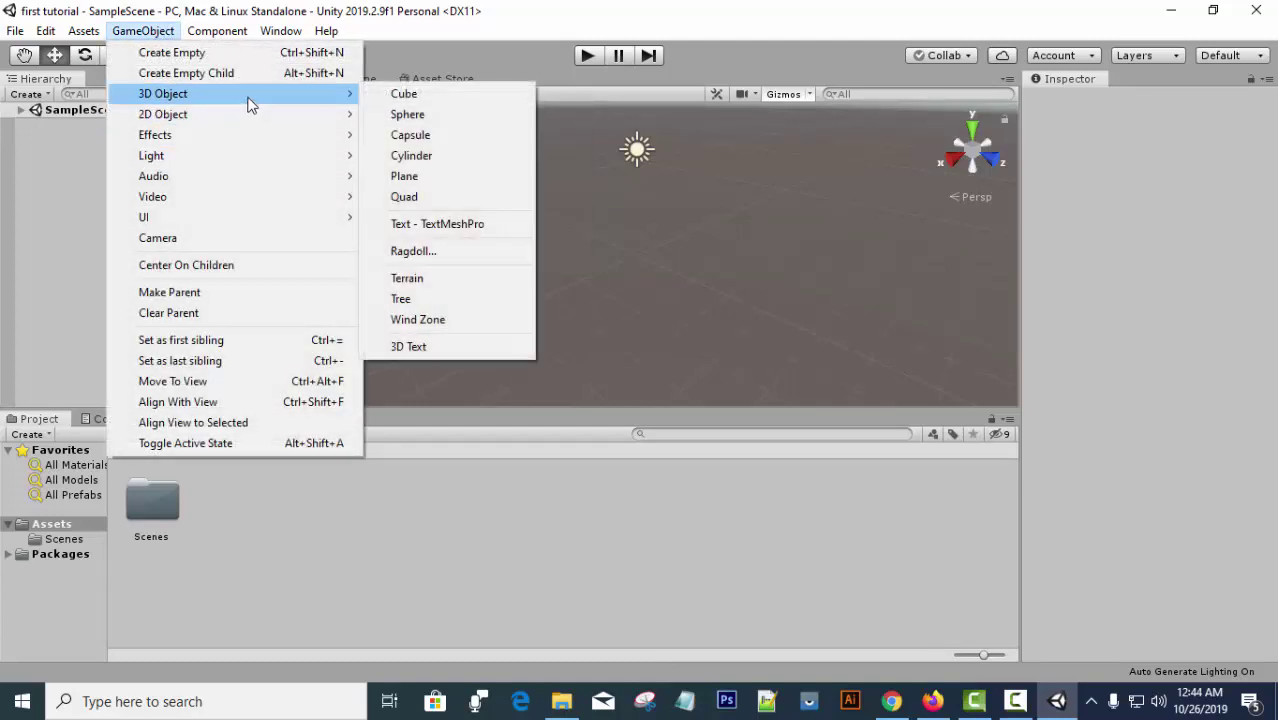
mouse_move(266, 160)
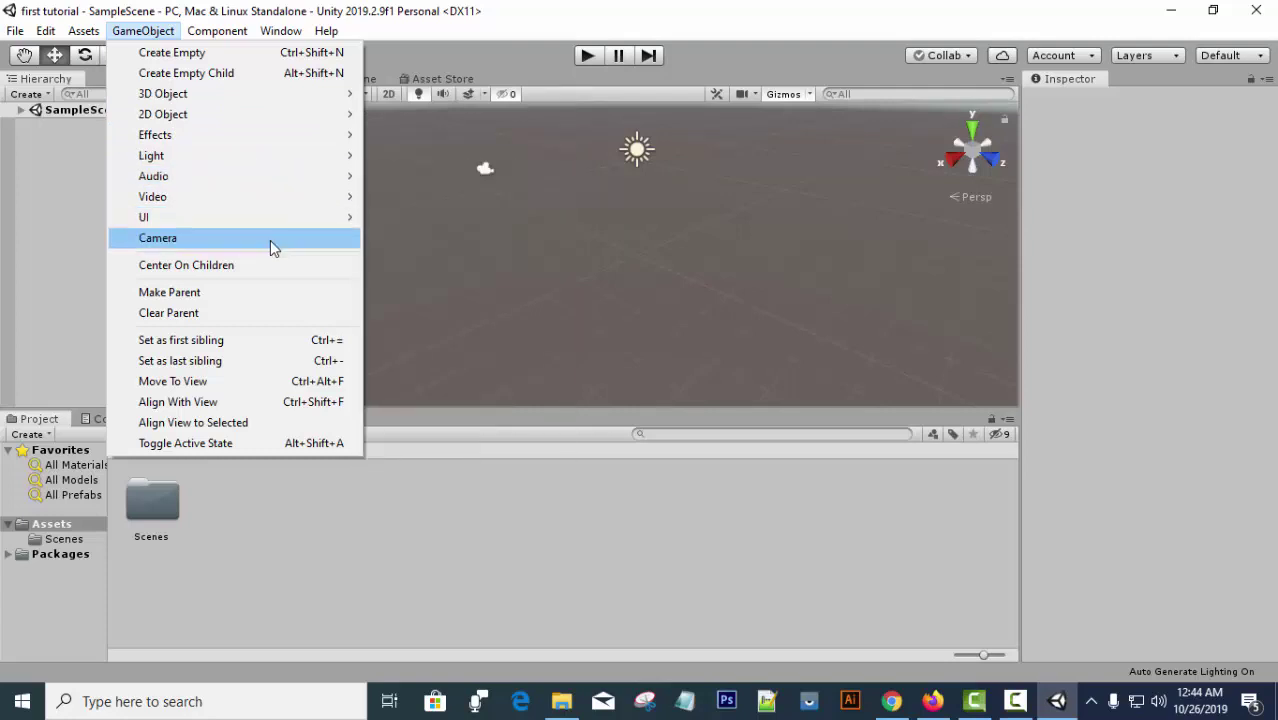
click(217, 31)
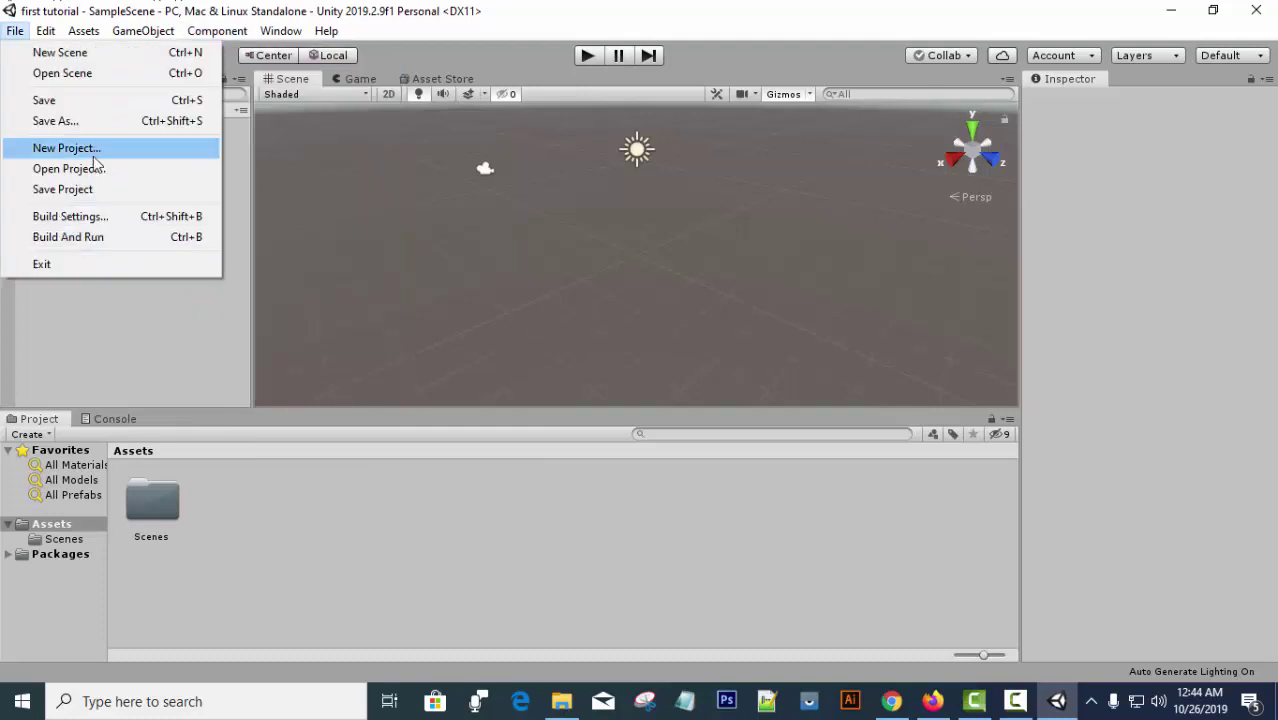
click(157, 334)
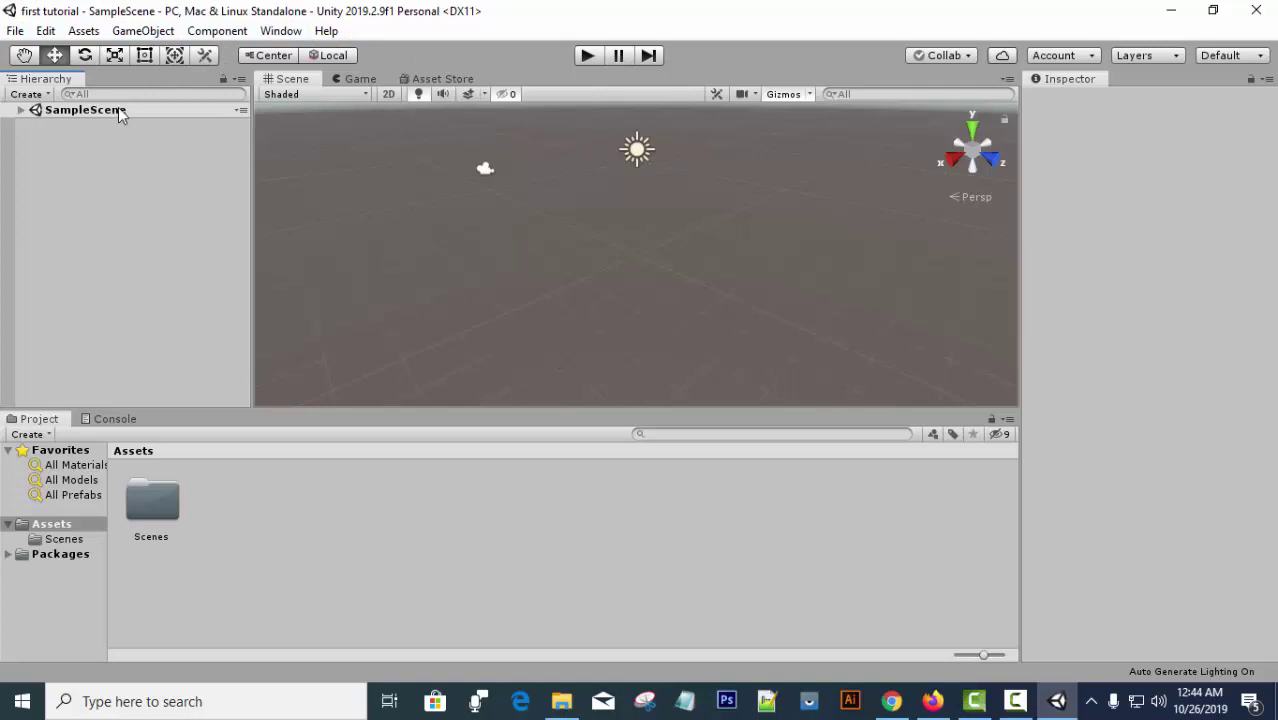
Pick the Move tool, expand SampleScene, and inspect Main Camera and Directional Light.
click(54, 55)
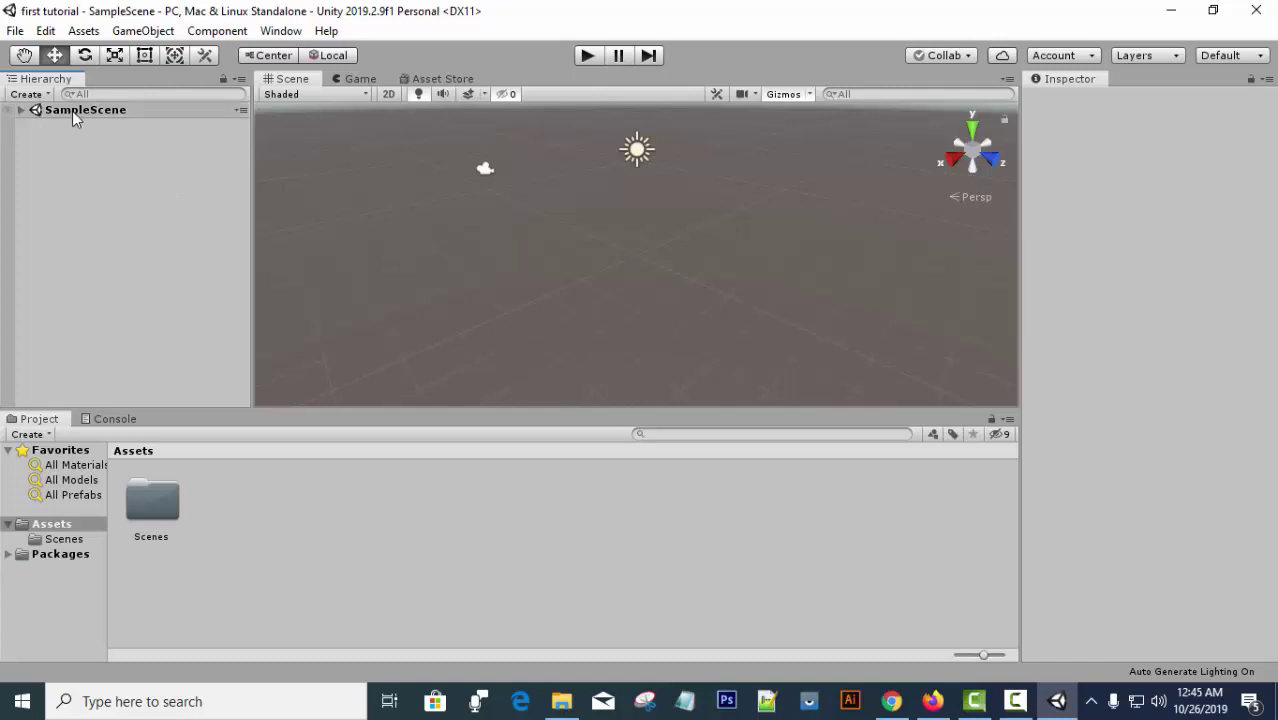
click(21, 110)
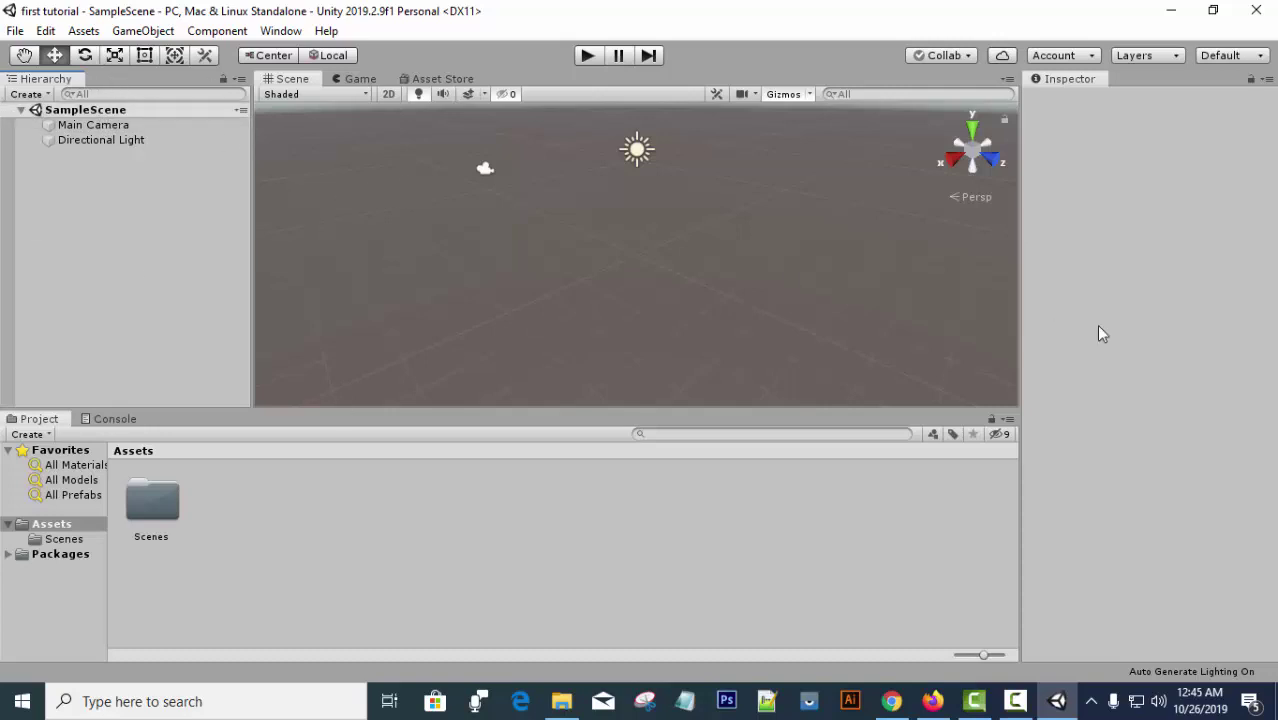
click(92, 126)
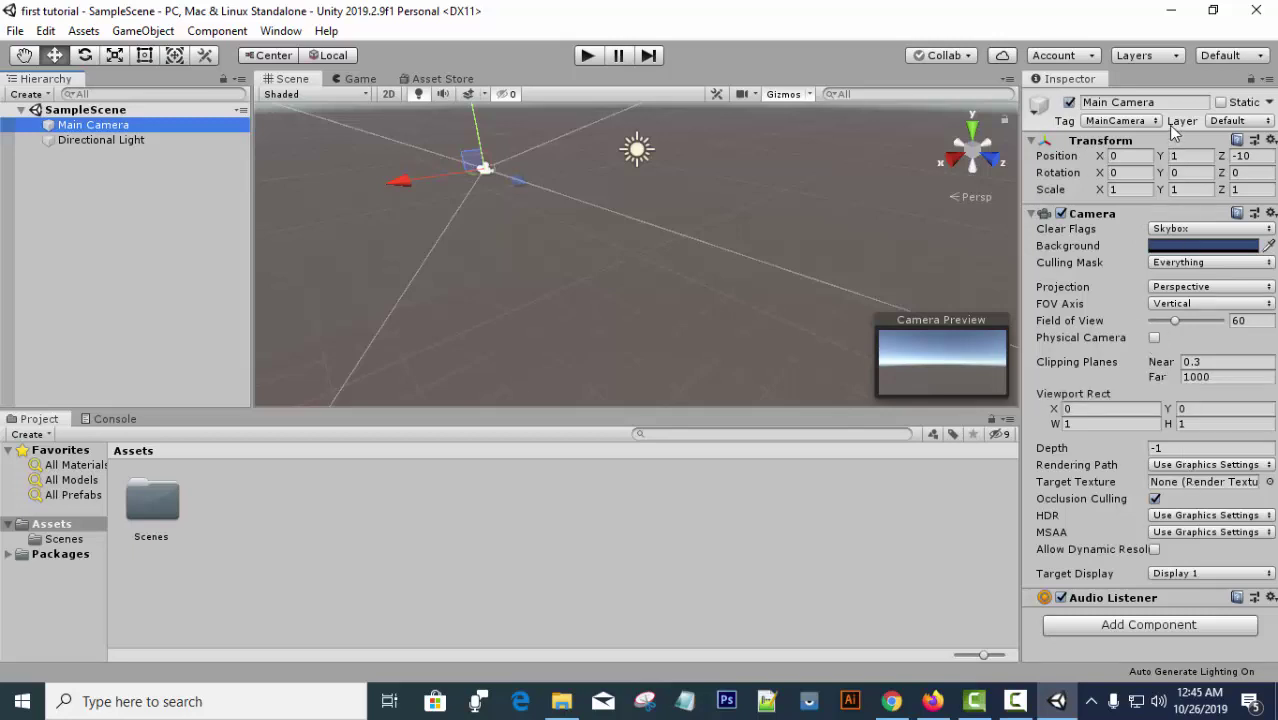
click(122, 141)
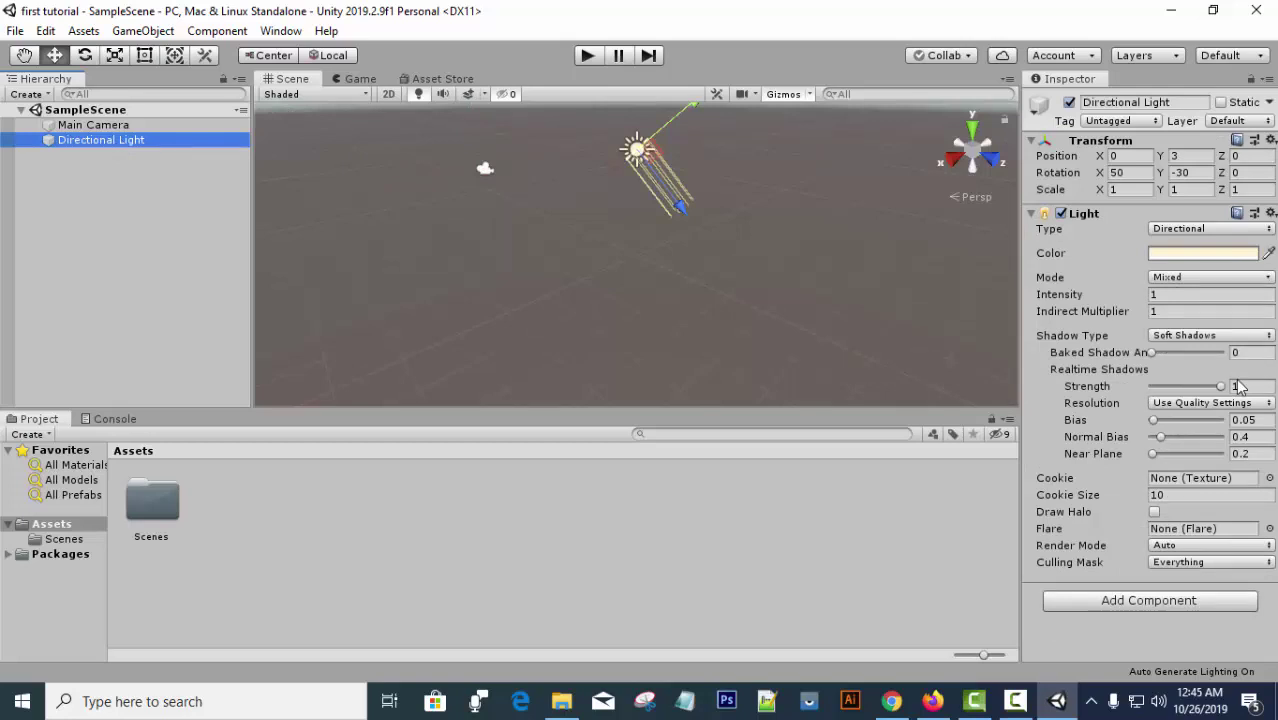
click(68, 127)
Add a 3D Cube to SampleScene from the Hierarchy's context menu.
right_click(91, 171)
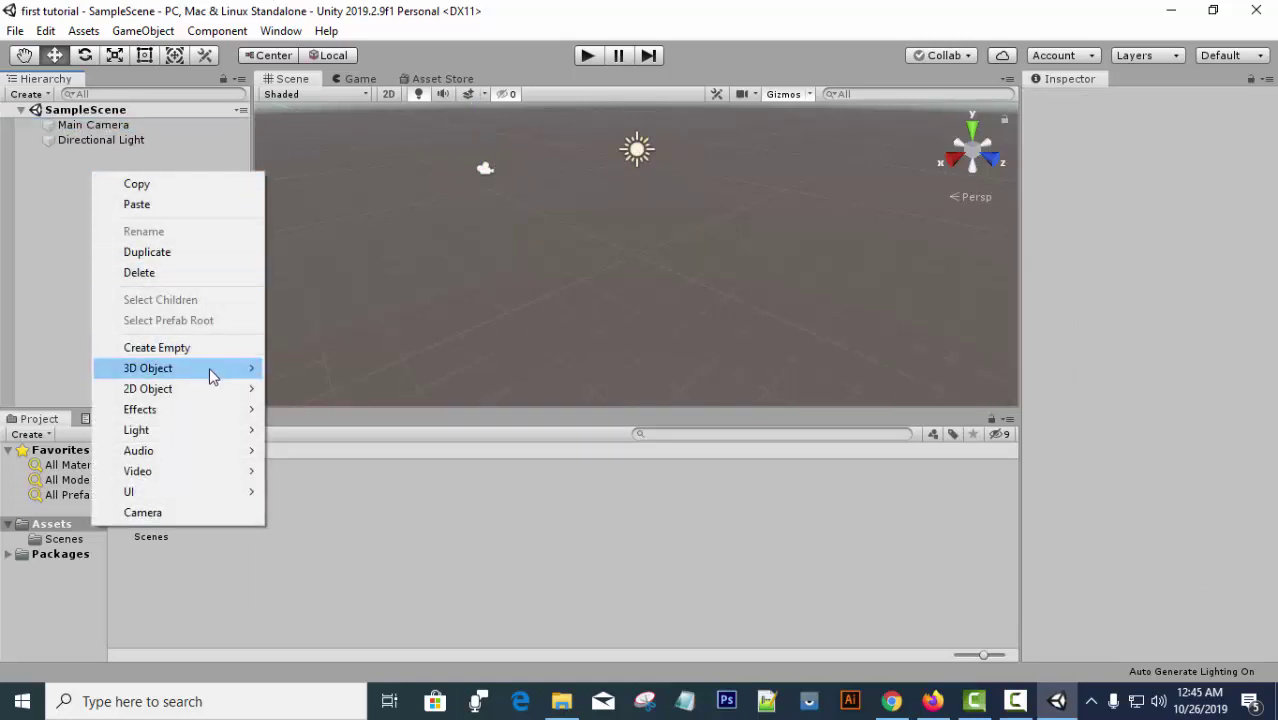
mouse_move(213, 370)
click(334, 369)
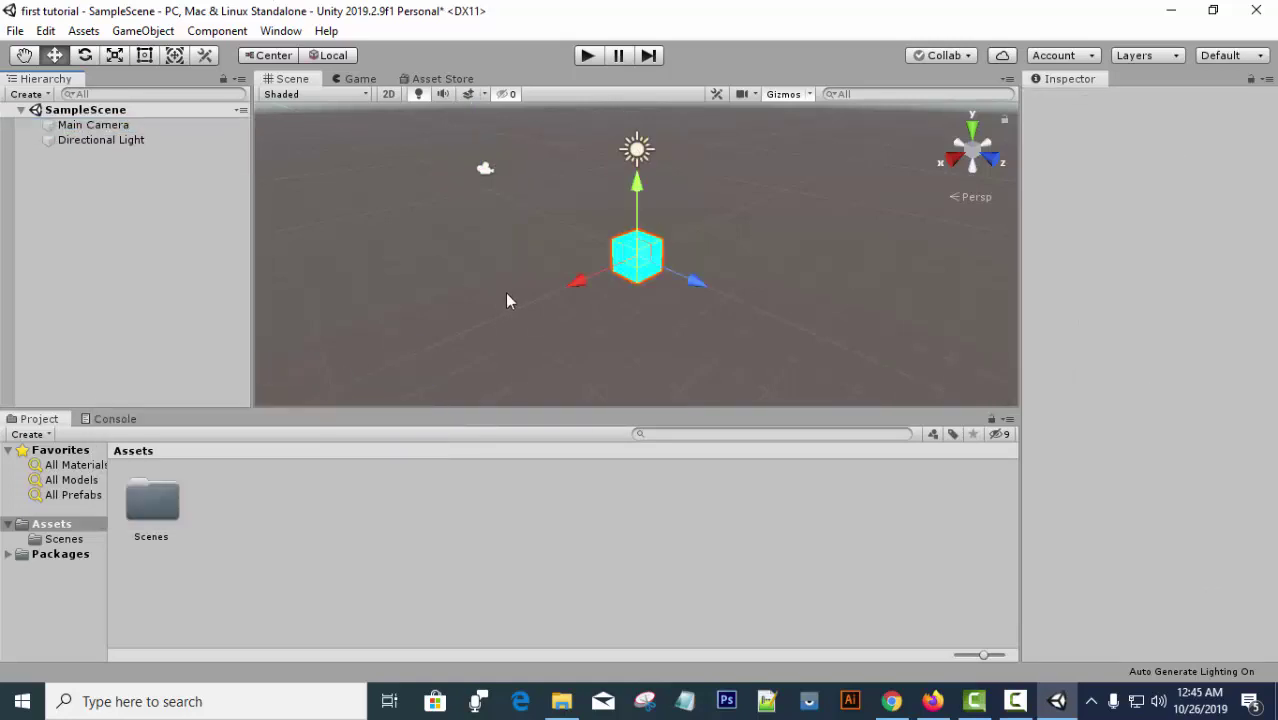
click(105, 212)
click(73, 156)
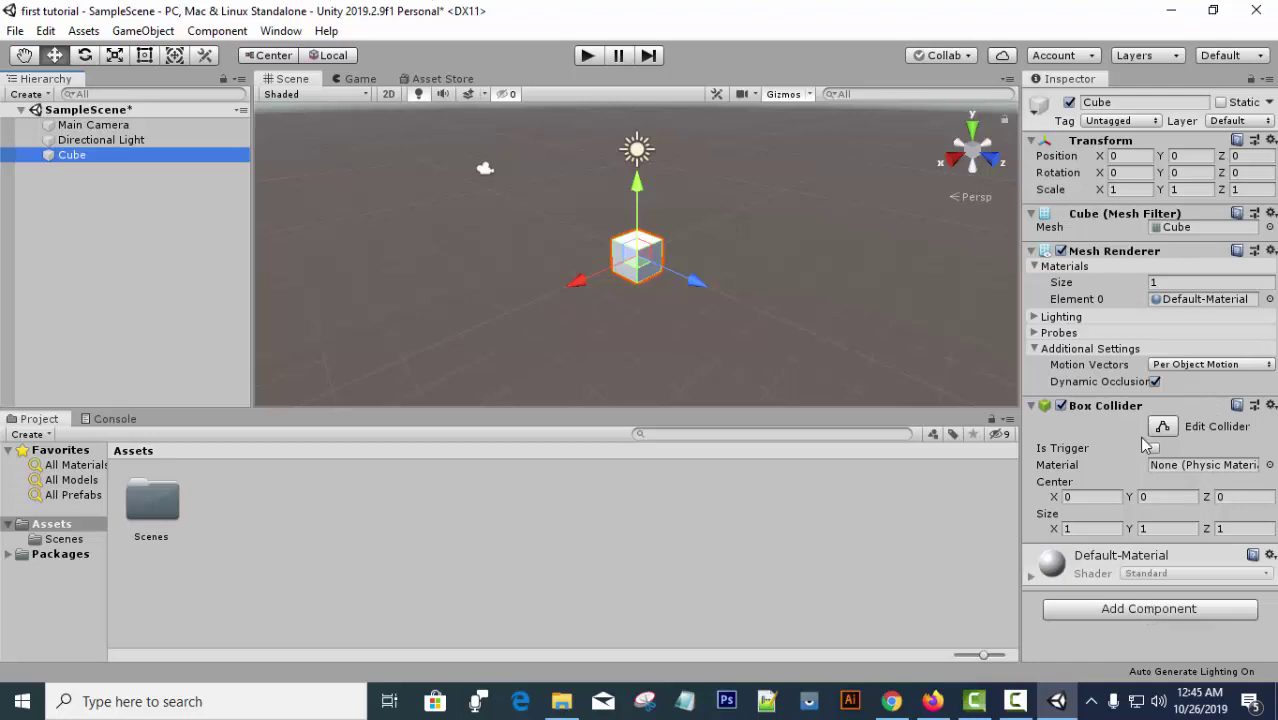
Browse the Cube's Add Component list and close it without adding anything.
click(1175, 609)
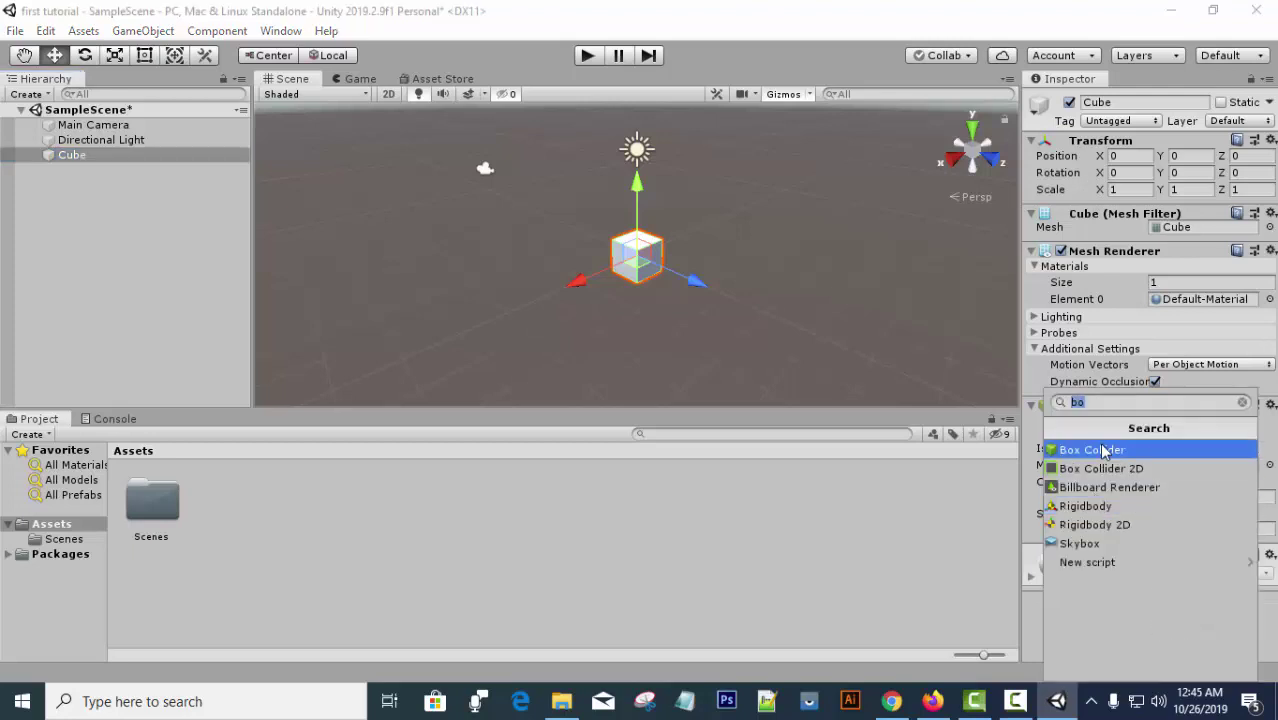
key(BackSpace)
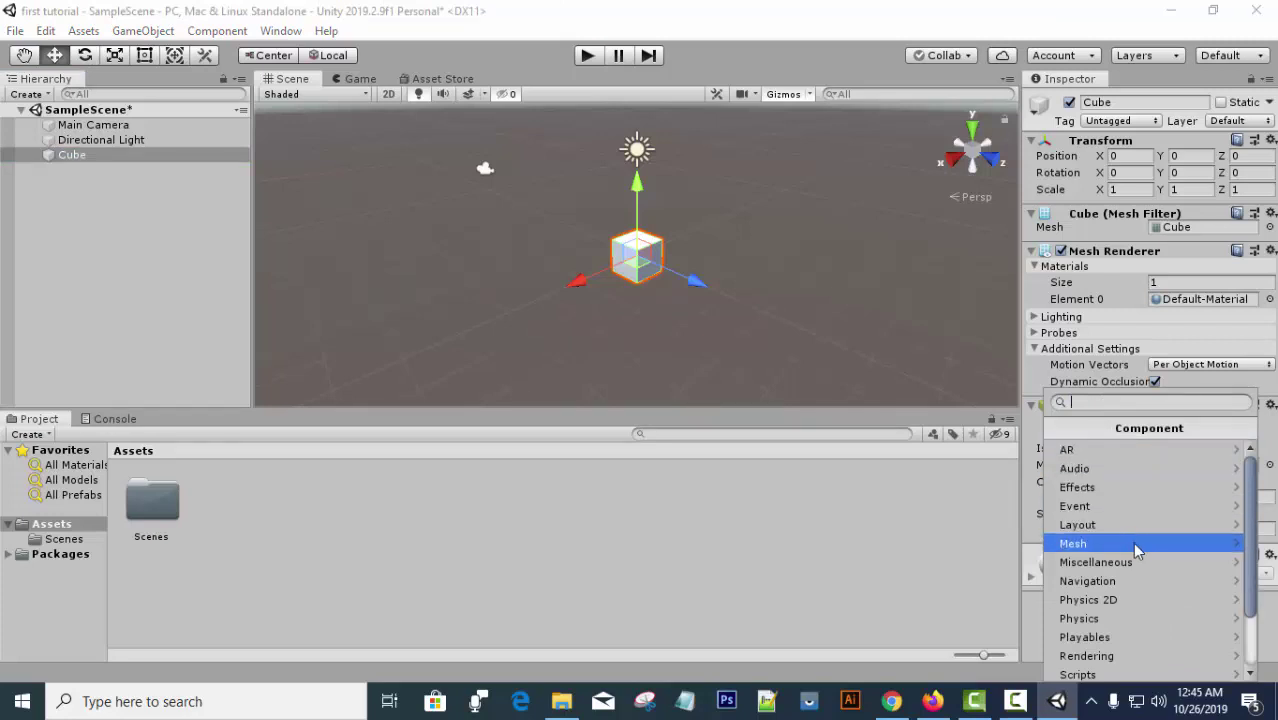
scroll(1160, 602, down, 3)
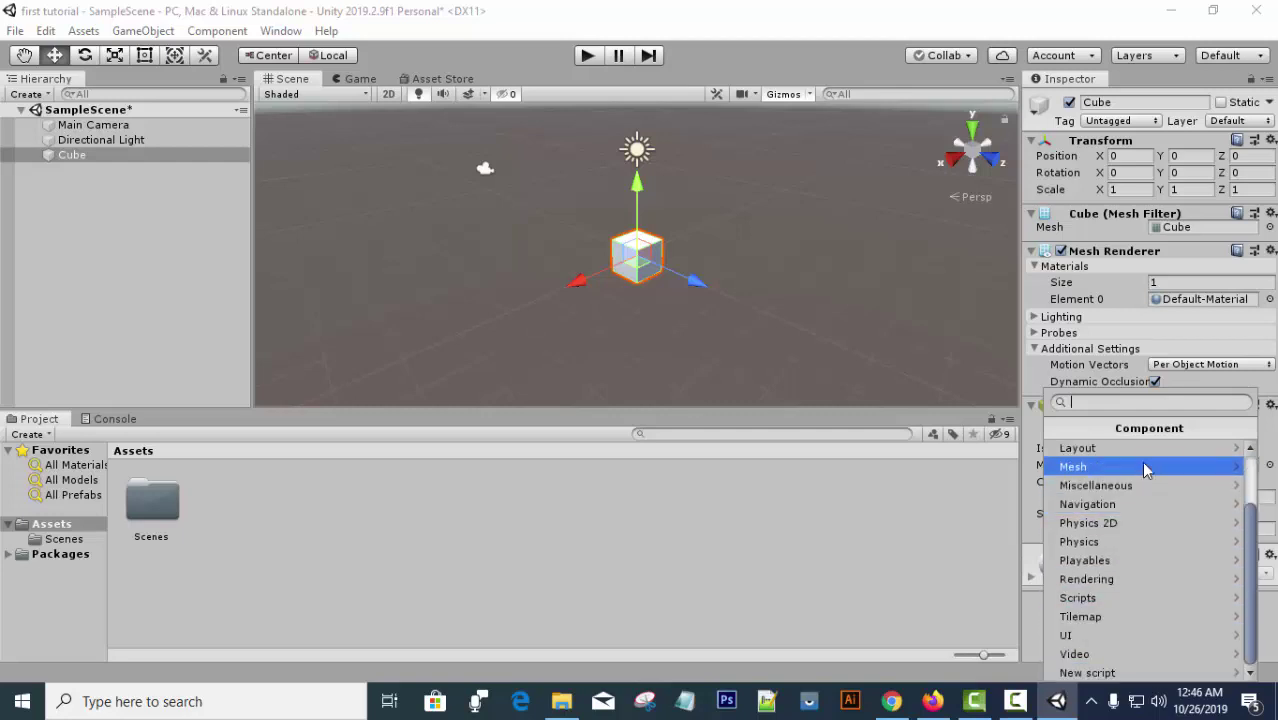
click(782, 543)
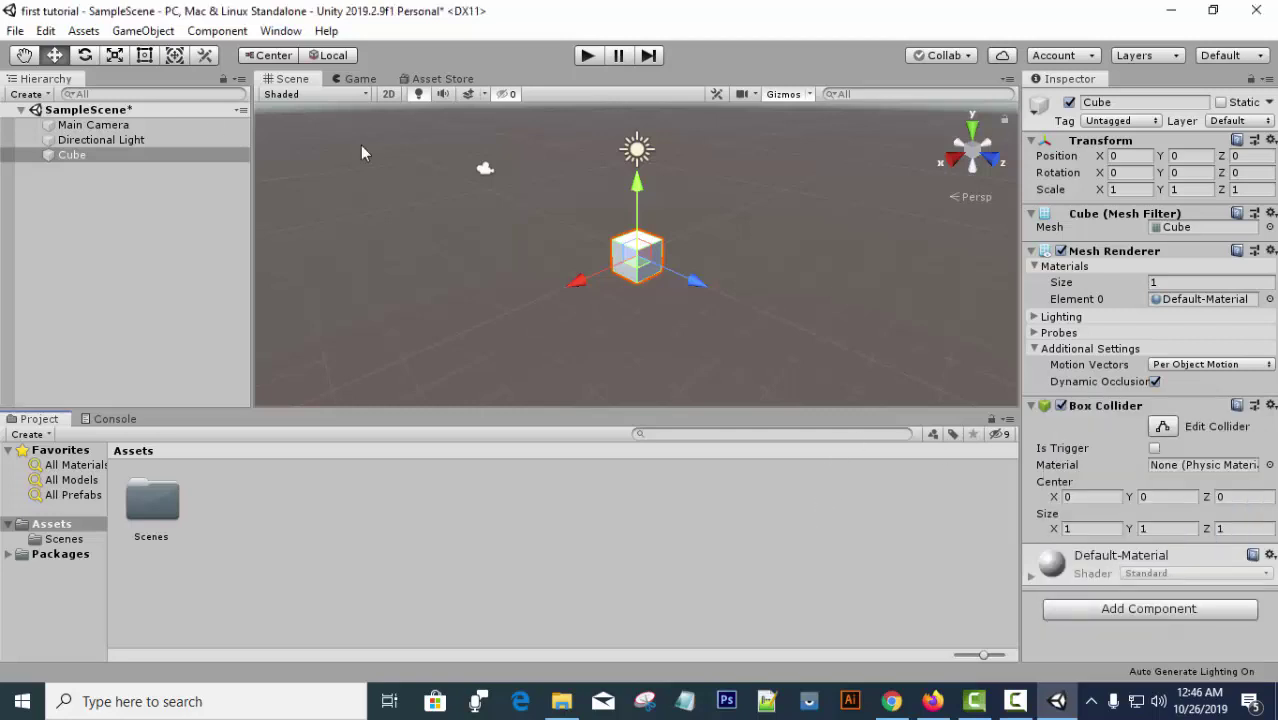
Drag the Cube along its Z axis to about -0.66 and preview it in the Game view.
click(95, 232)
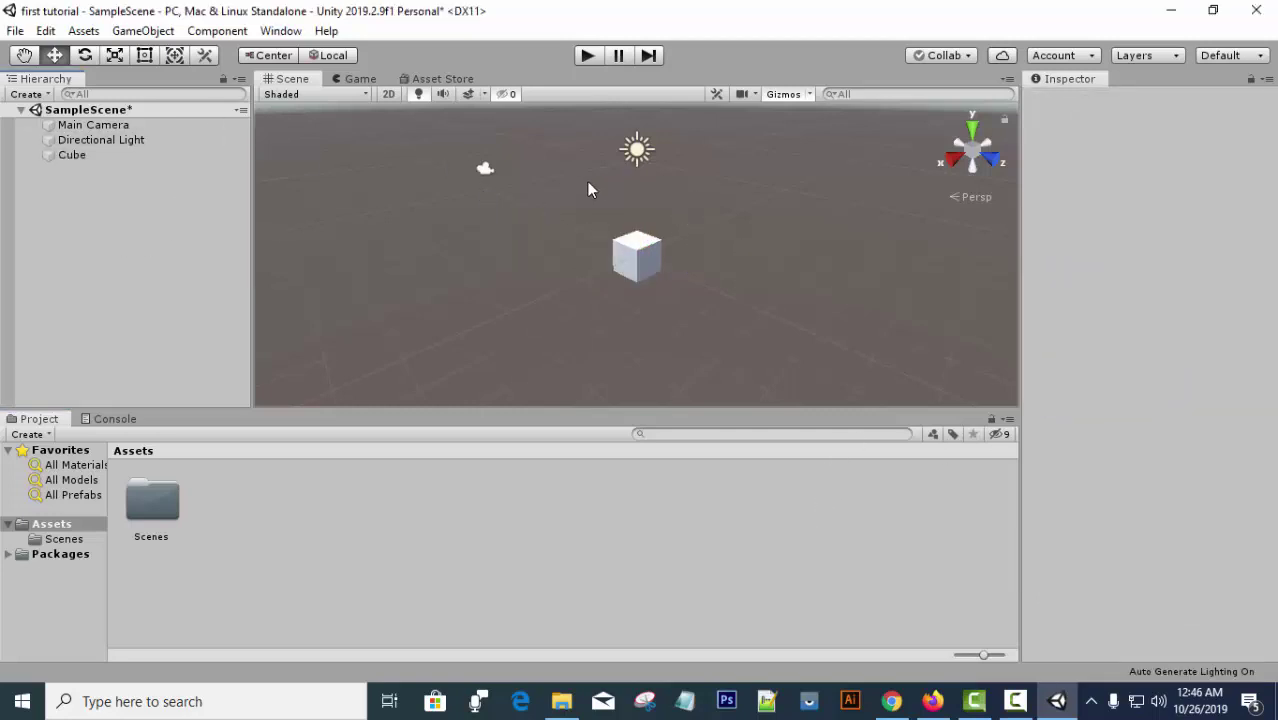
click(645, 266)
mouse_move(689, 275)
mouse_down()
mouse_move(756, 305)
mouse_move(674, 282)
mouse_up()
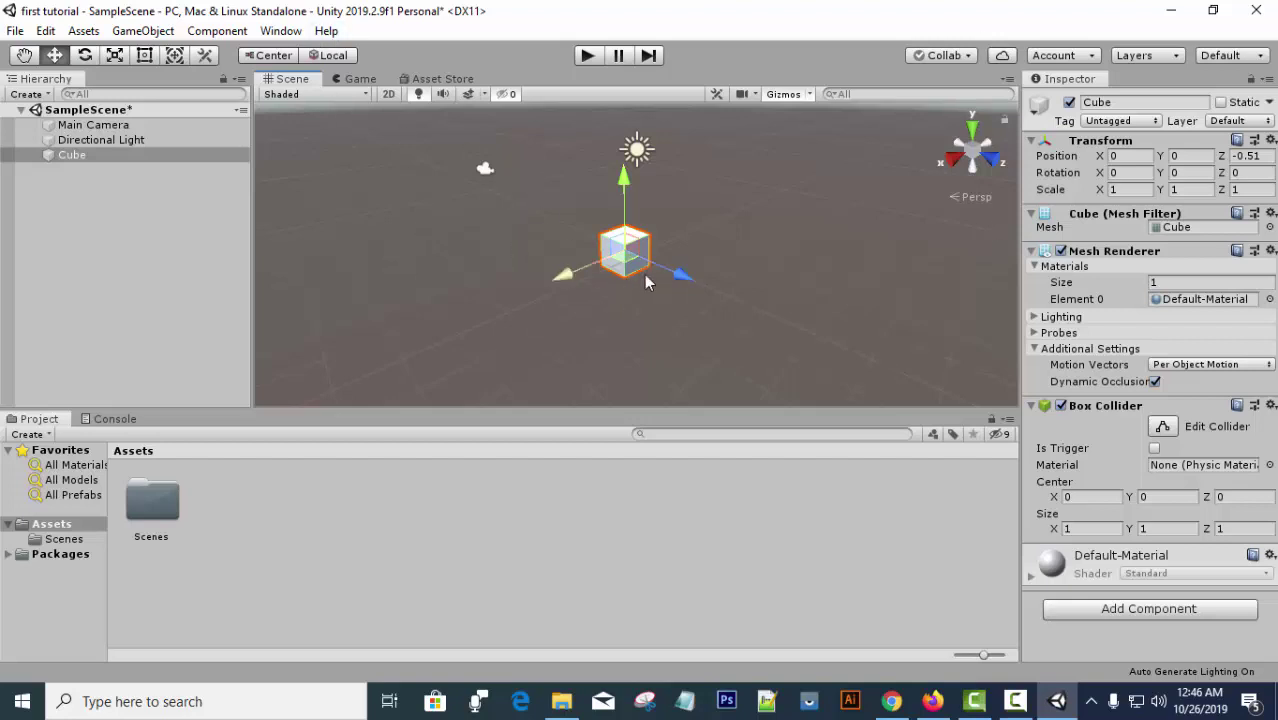
mouse_move(666, 273)
mouse_down()
mouse_move(619, 255)
mouse_move(666, 268)
mouse_up()
click(360, 79)
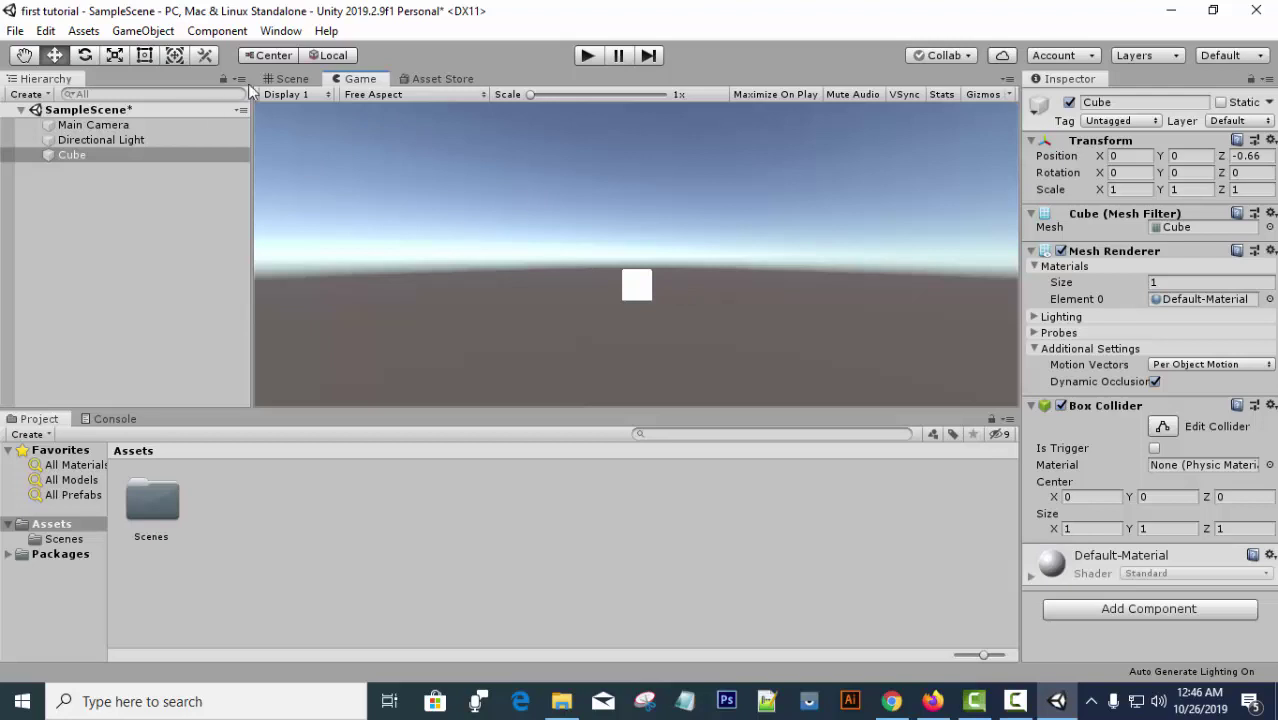
Toggle between Scene and Game views, ending on the camera's view of the white cube.
click(286, 80)
click(361, 80)
click(300, 80)
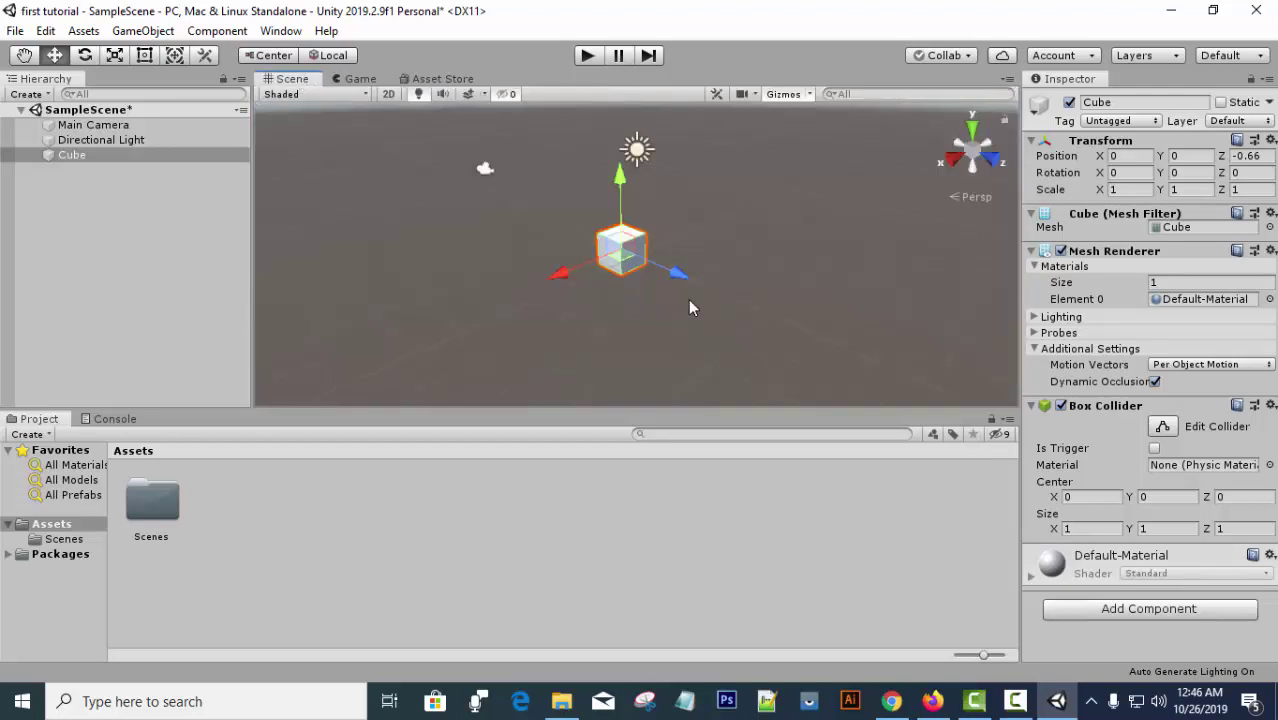
click(362, 79)
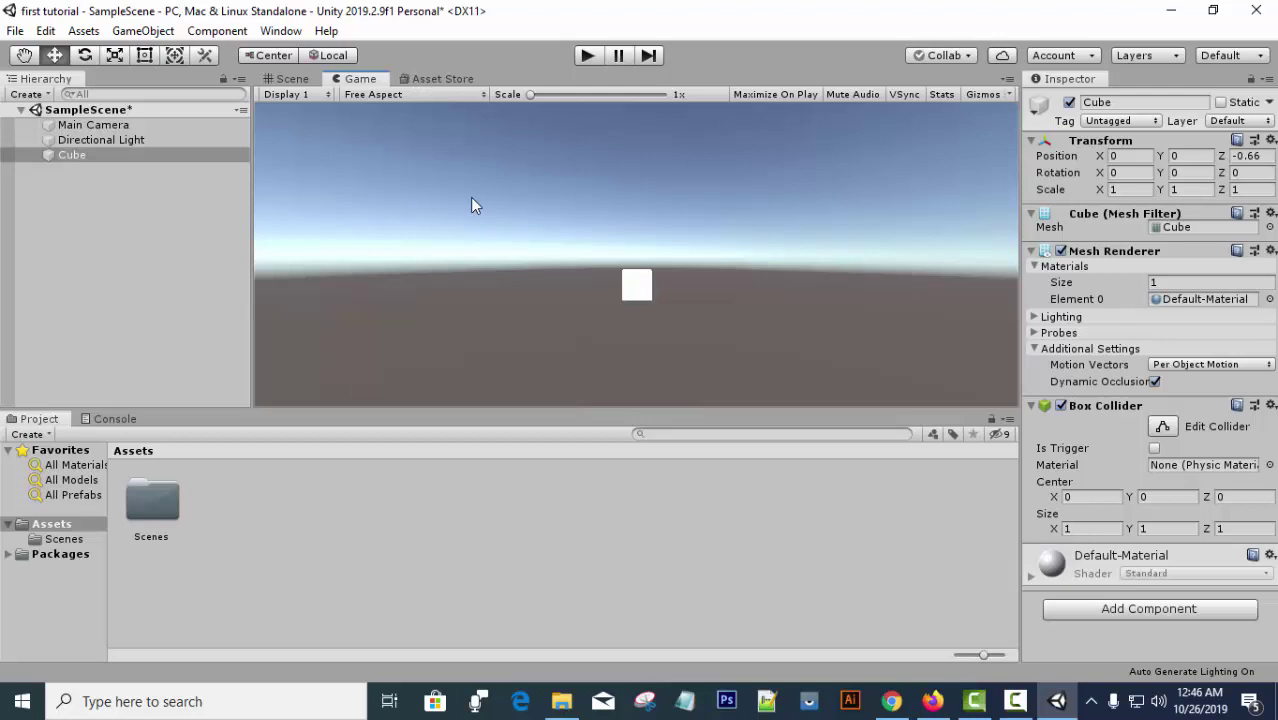
Browse the Asset Store with Ctrl+9, then return to the Scene view of the cube.
key(ctrl+9)
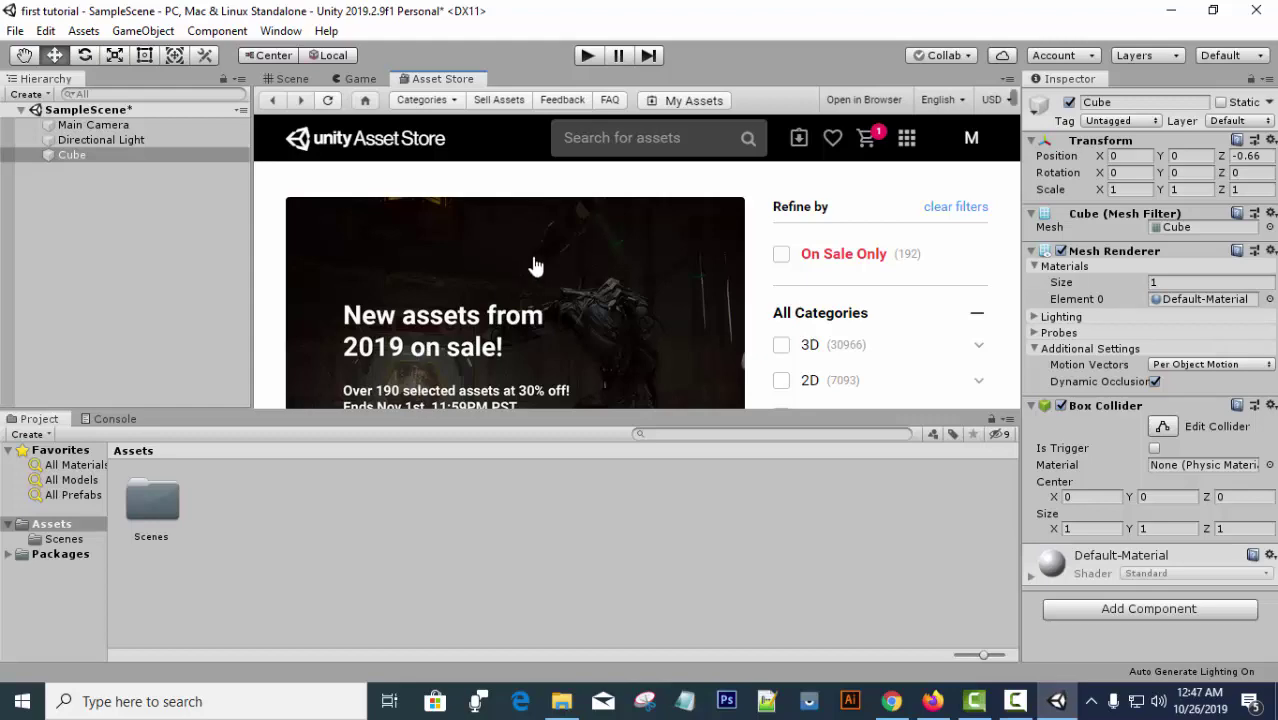
scroll(535, 263, down, 3)
scroll(535, 263, down, 10)
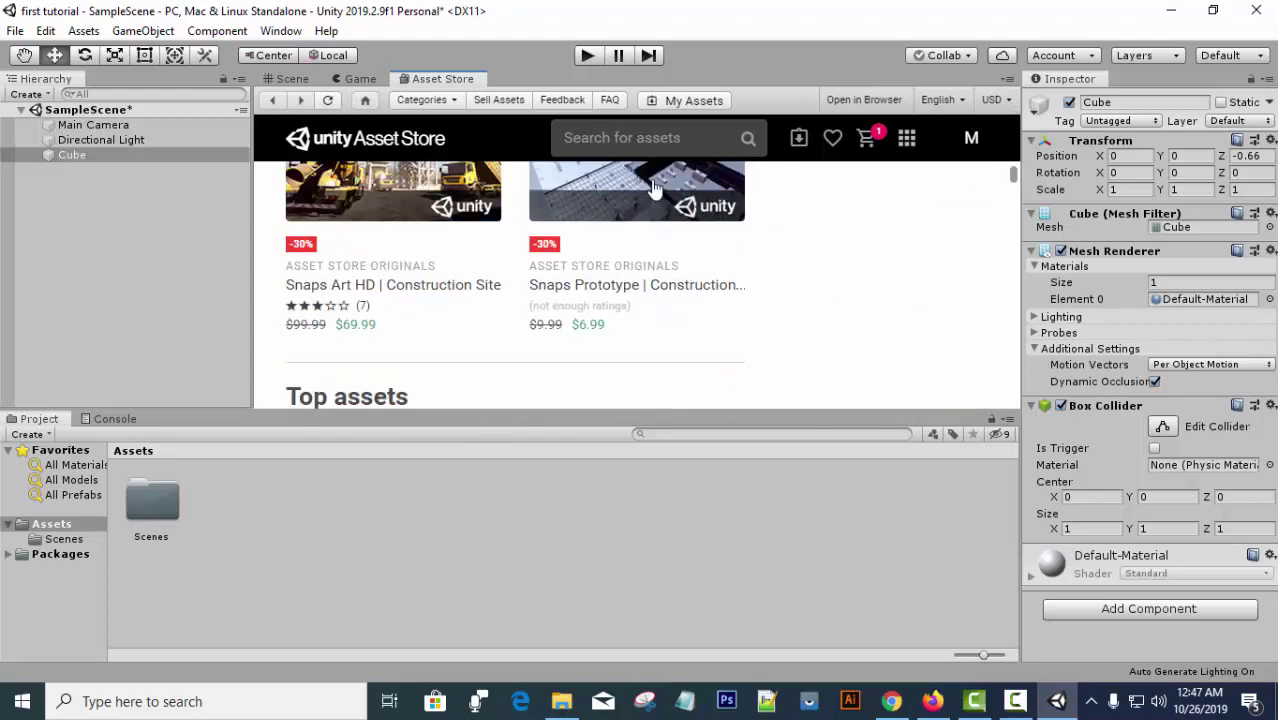
click(642, 141)
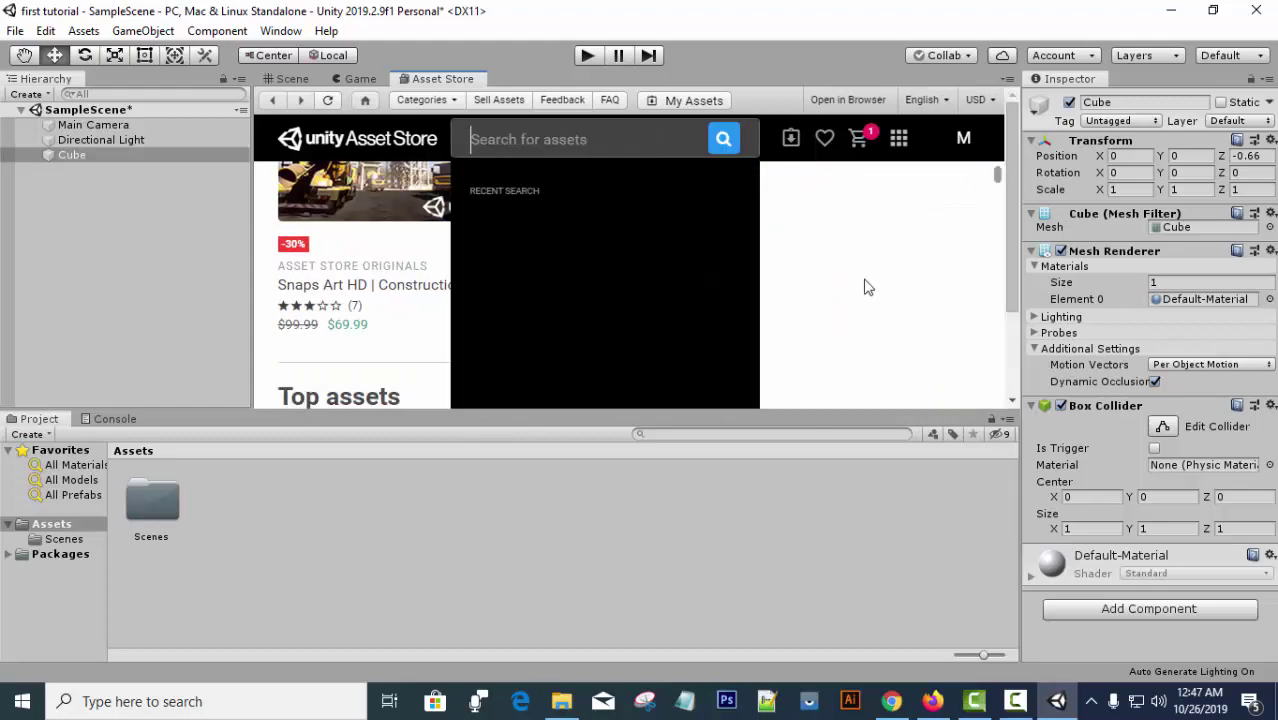
click(955, 232)
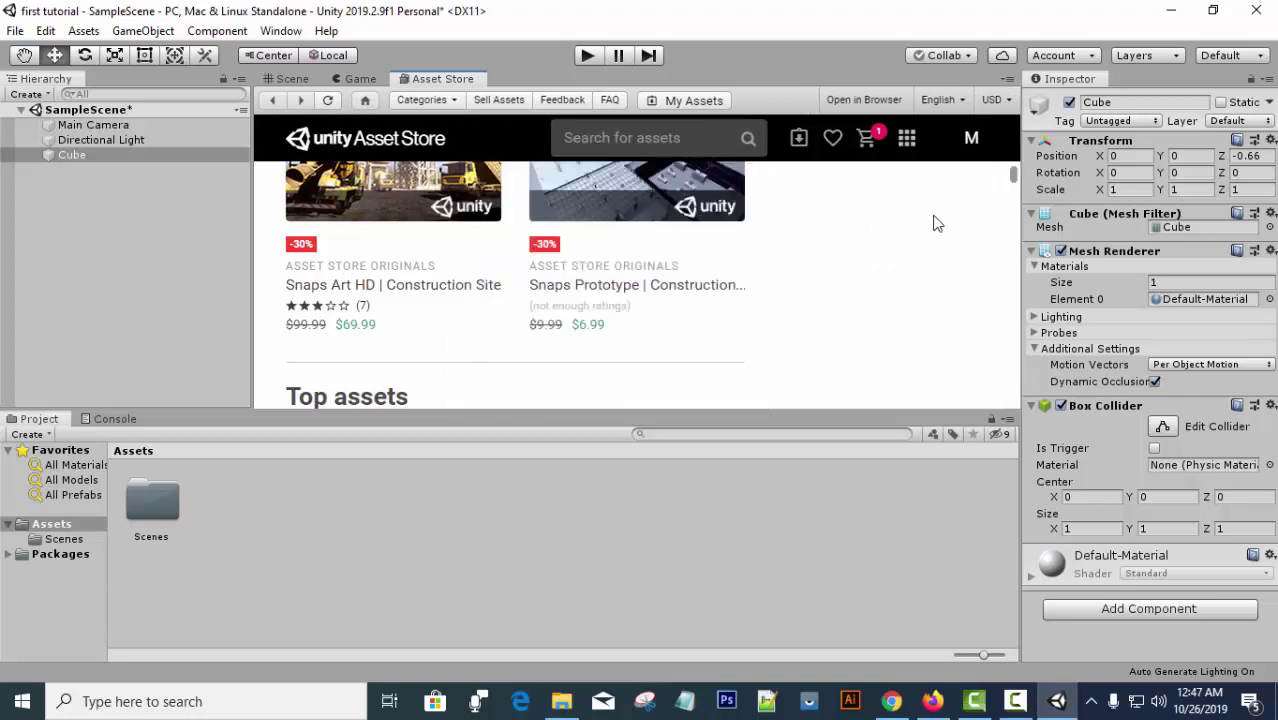
click(292, 80)
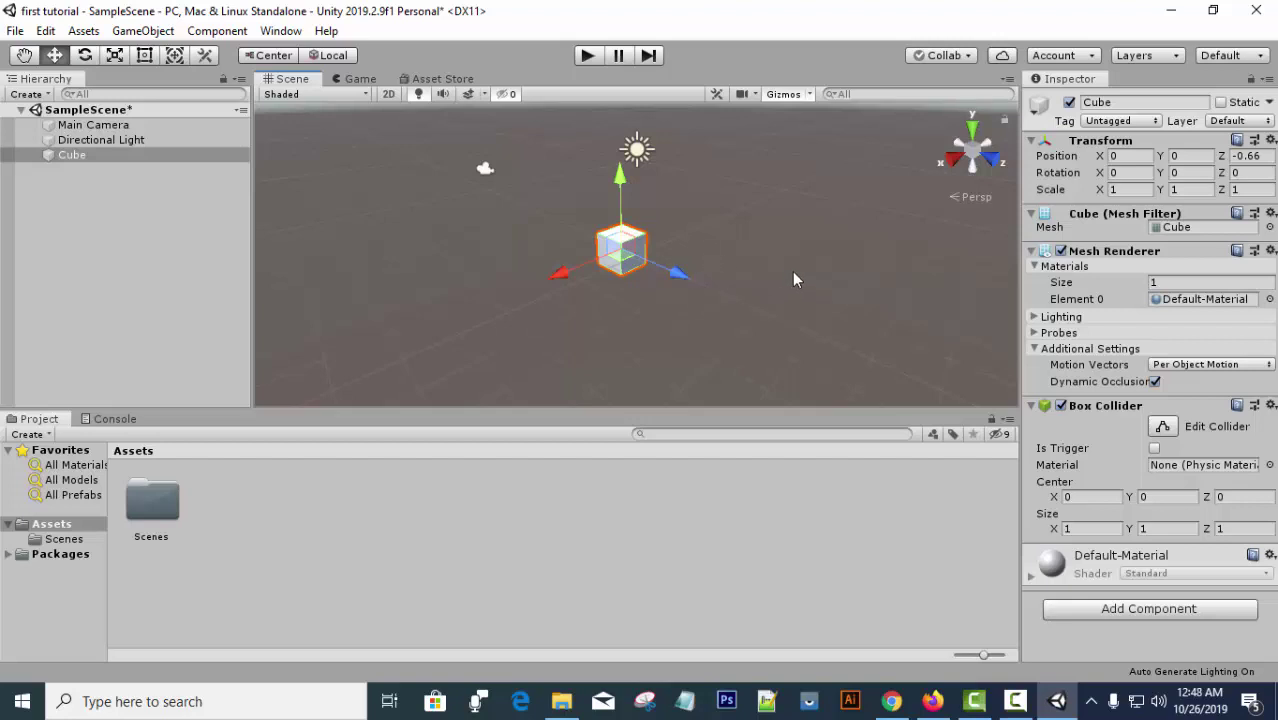
Drag the cube's Z, Y and X gizmo arrows to reposition it.
drag(689, 279, 649, 275)
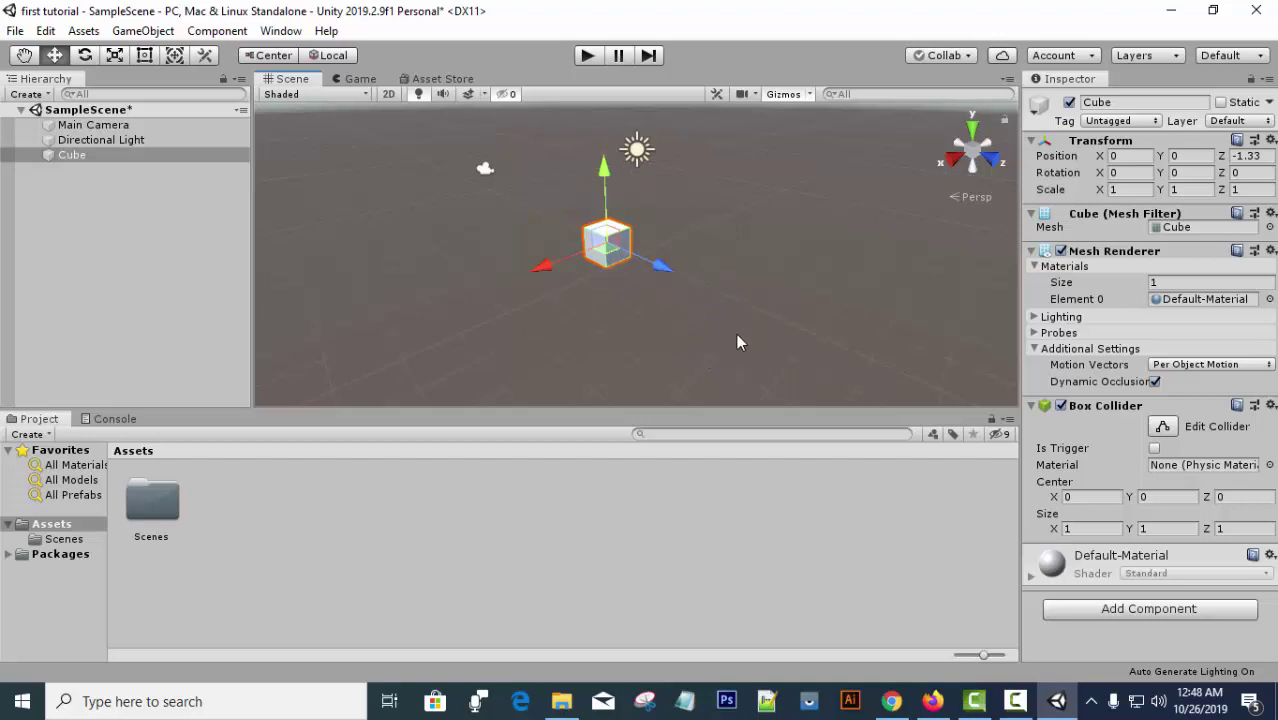
mouse_move(610, 173)
mouse_down()
mouse_move(610, 207)
mouse_move(610, 163)
mouse_up()
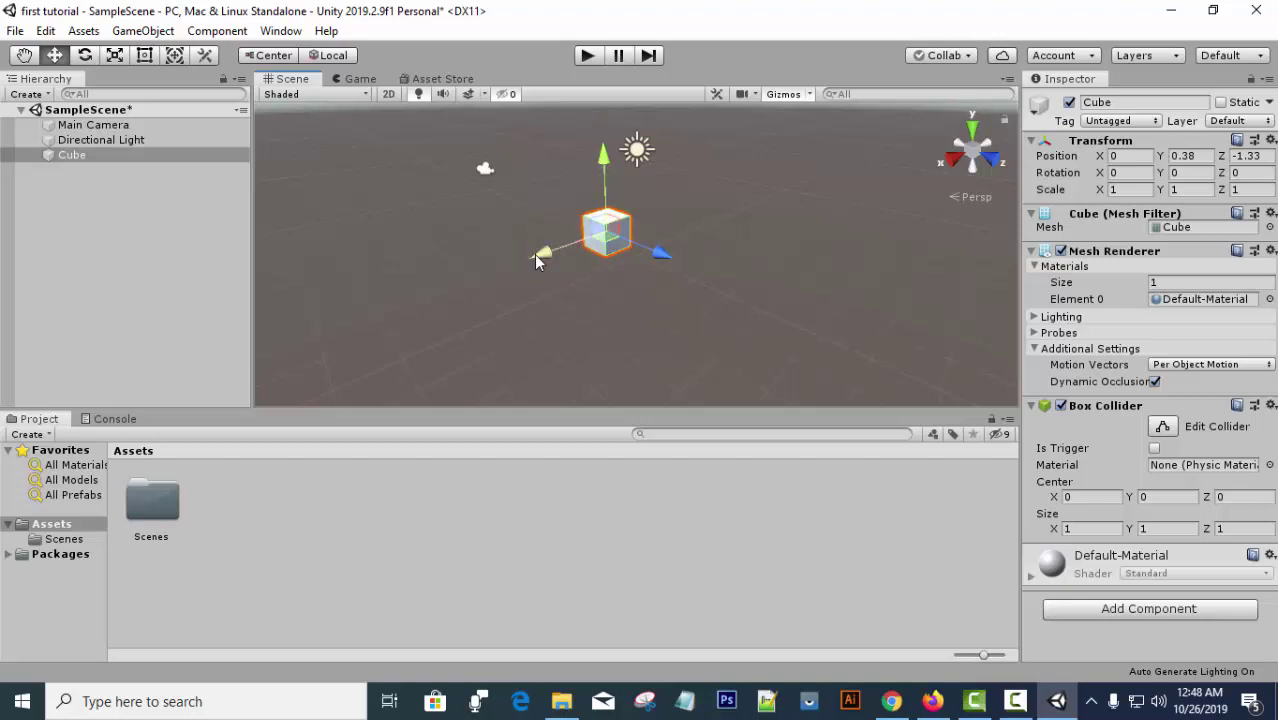
drag(536, 260, 585, 275)
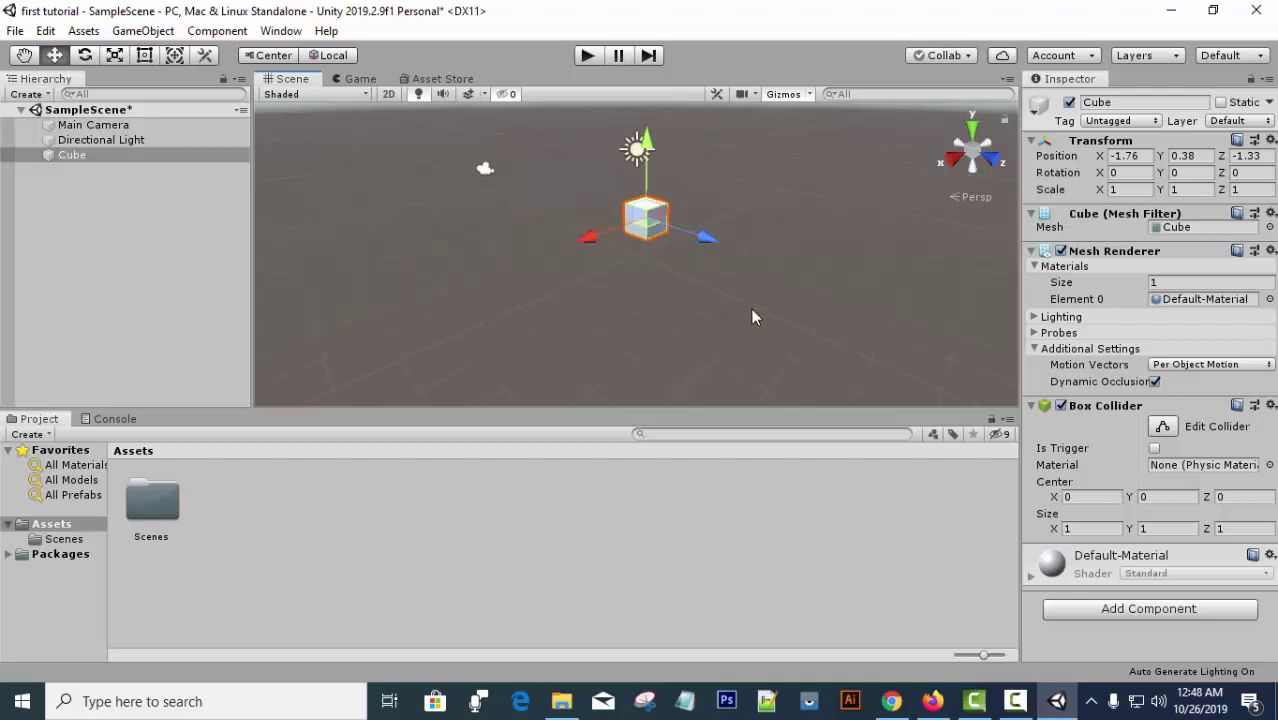
drag(686, 243, 733, 270)
mouse_move(642, 258)
mouse_down()
mouse_move(666, 247)
mouse_move(572, 288)
mouse_move(642, 252)
mouse_up()
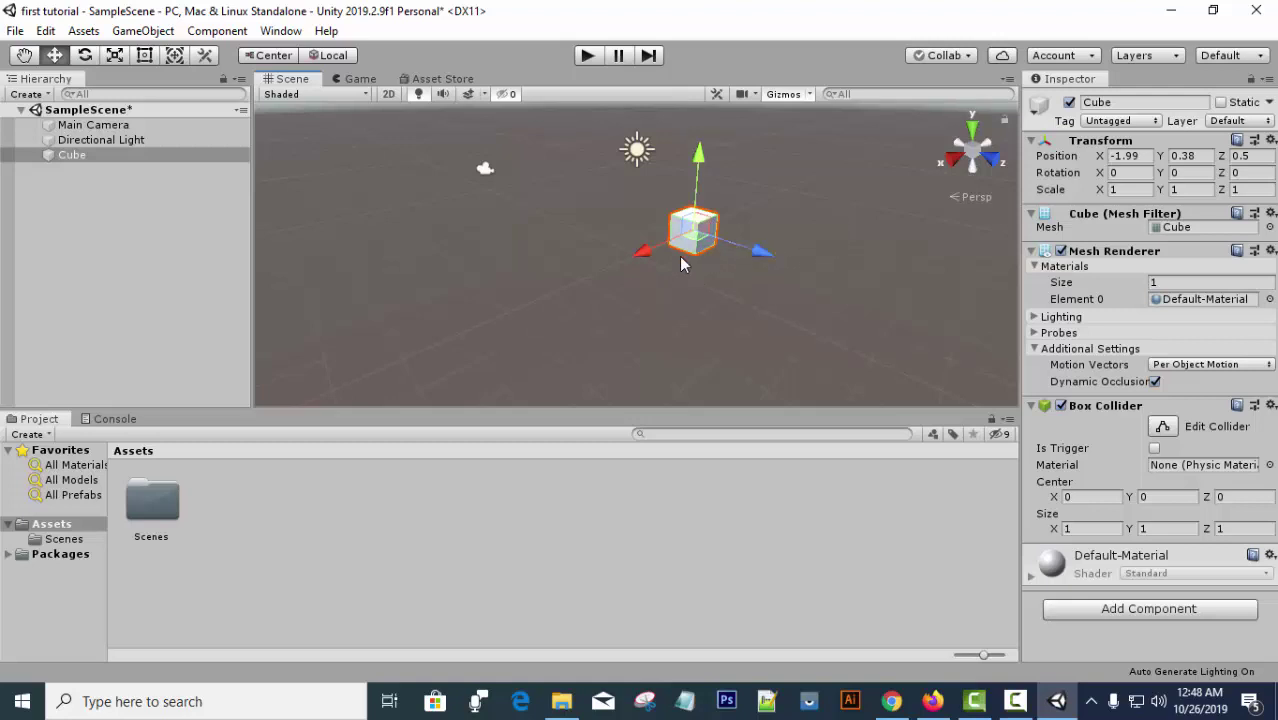
mouse_move(697, 164)
mouse_down()
mouse_move(690, 140)
mouse_move(684, 164)
mouse_up()
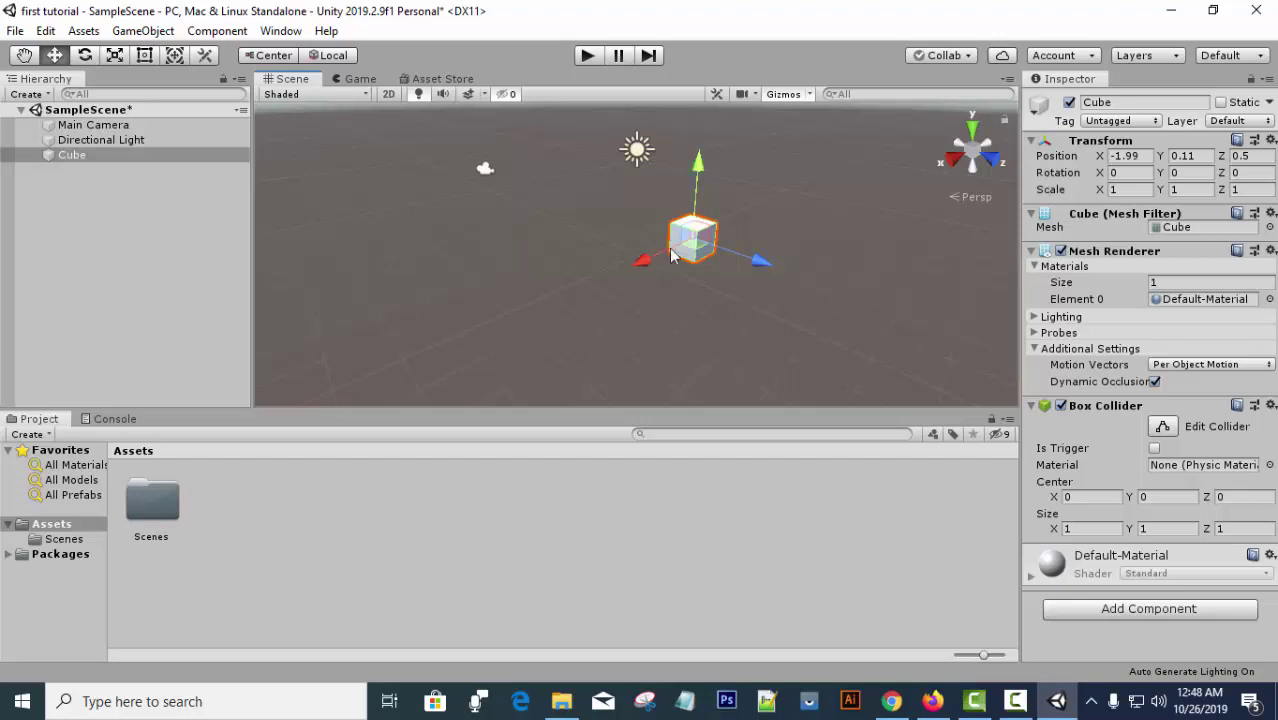
mouse_move(685, 248)
mouse_down()
mouse_move(645, 265)
mouse_move(684, 249)
mouse_up()
Push the cube far back along Z and raise it, ending at 0.89, 0.84, -23.51.
drag(801, 243, 714, 264)
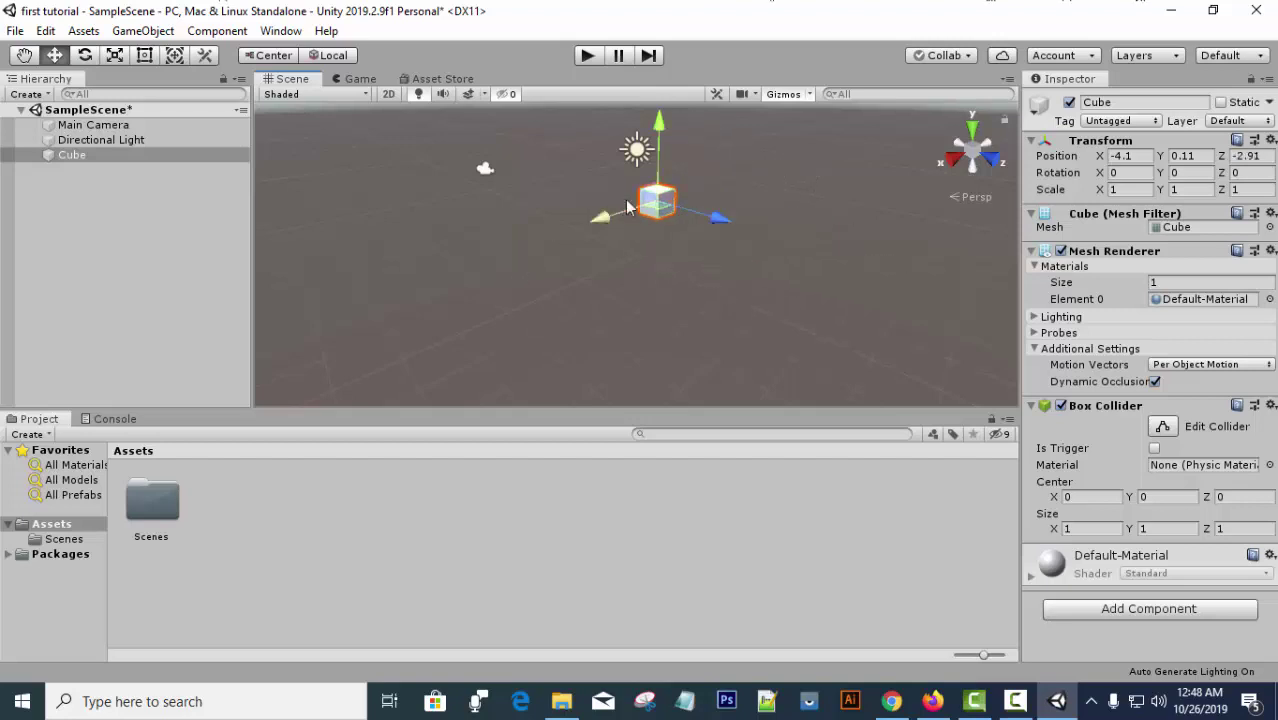
scroll(702, 218, down, 2)
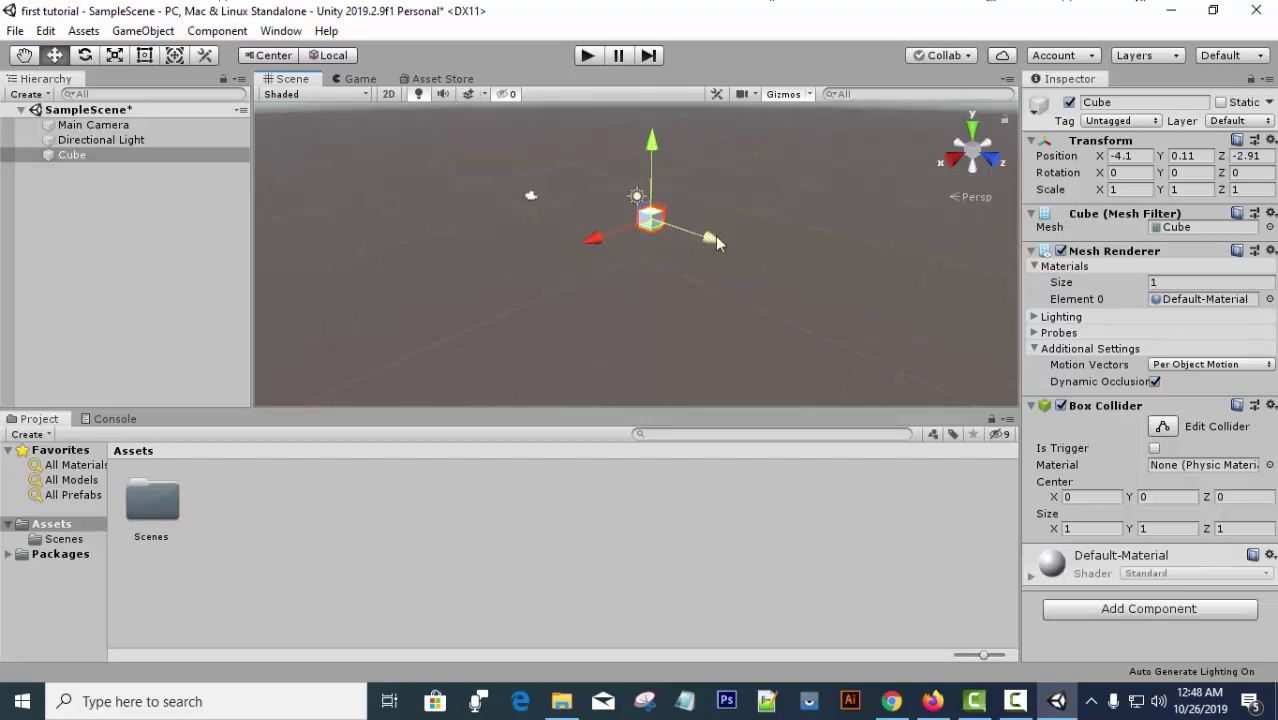
drag(715, 235, 786, 269)
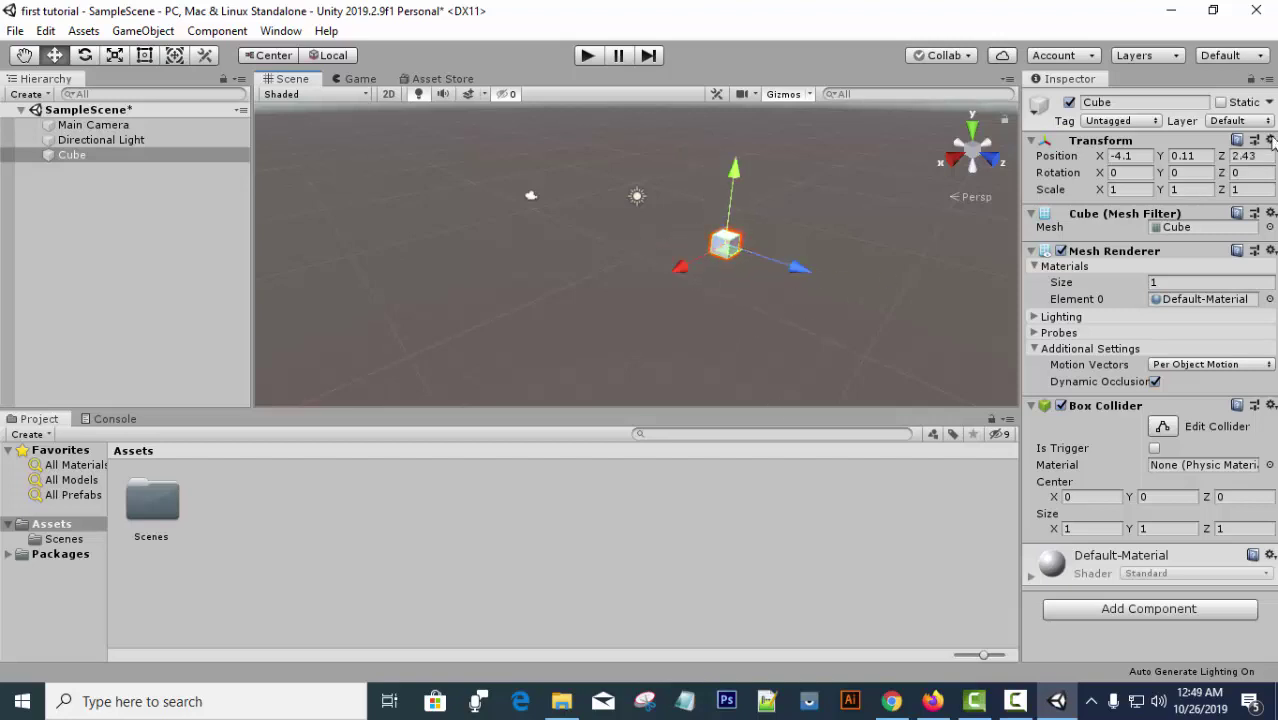
click(1238, 158)
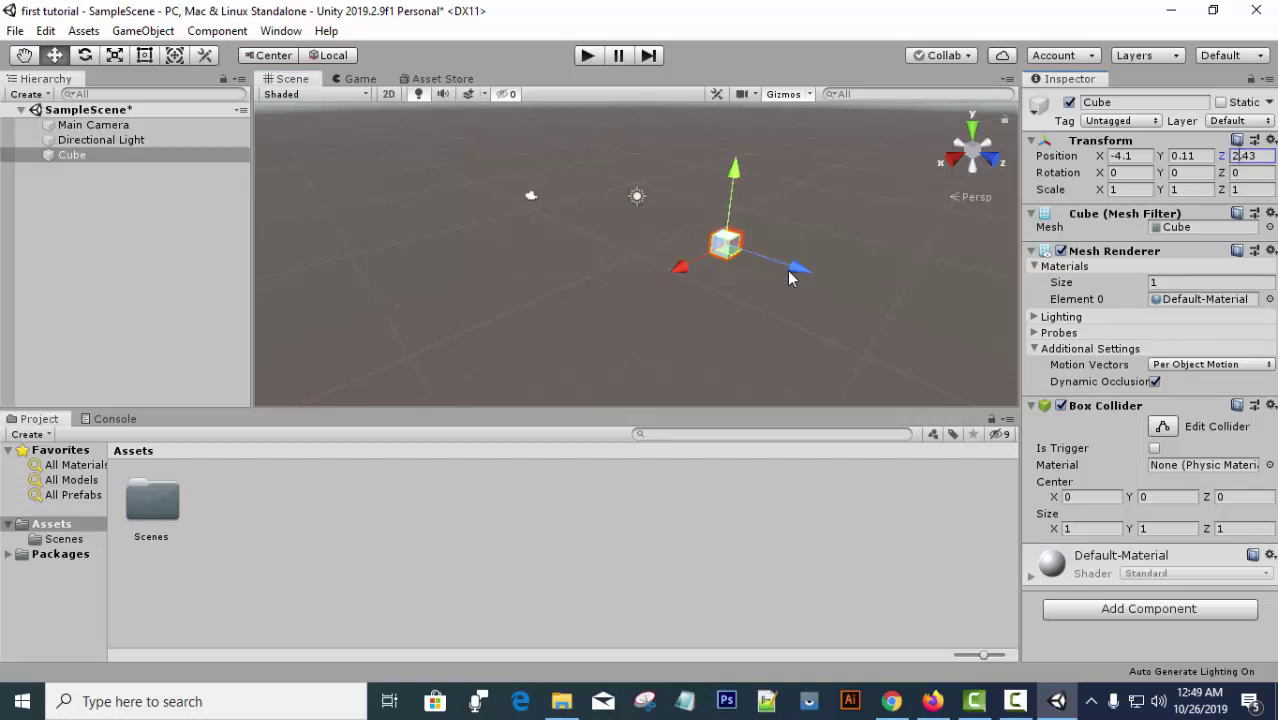
drag(796, 270, 580, 166)
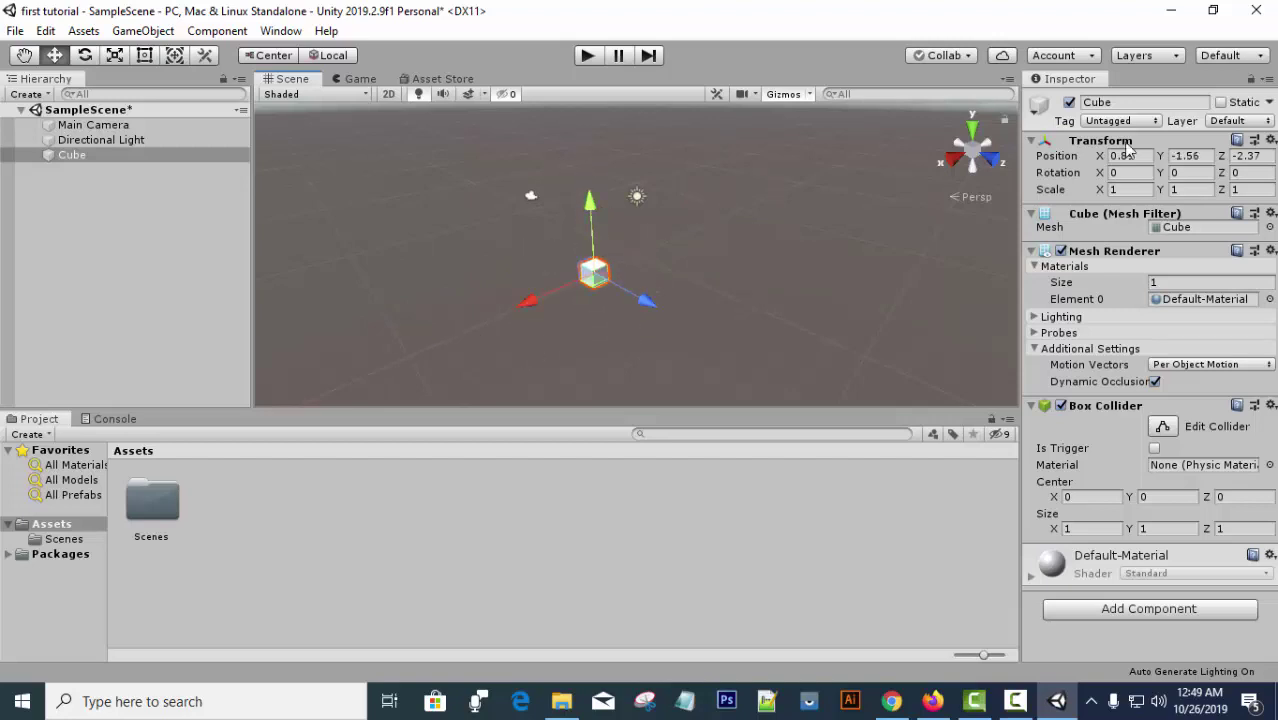
drag(590, 222, 581, 172)
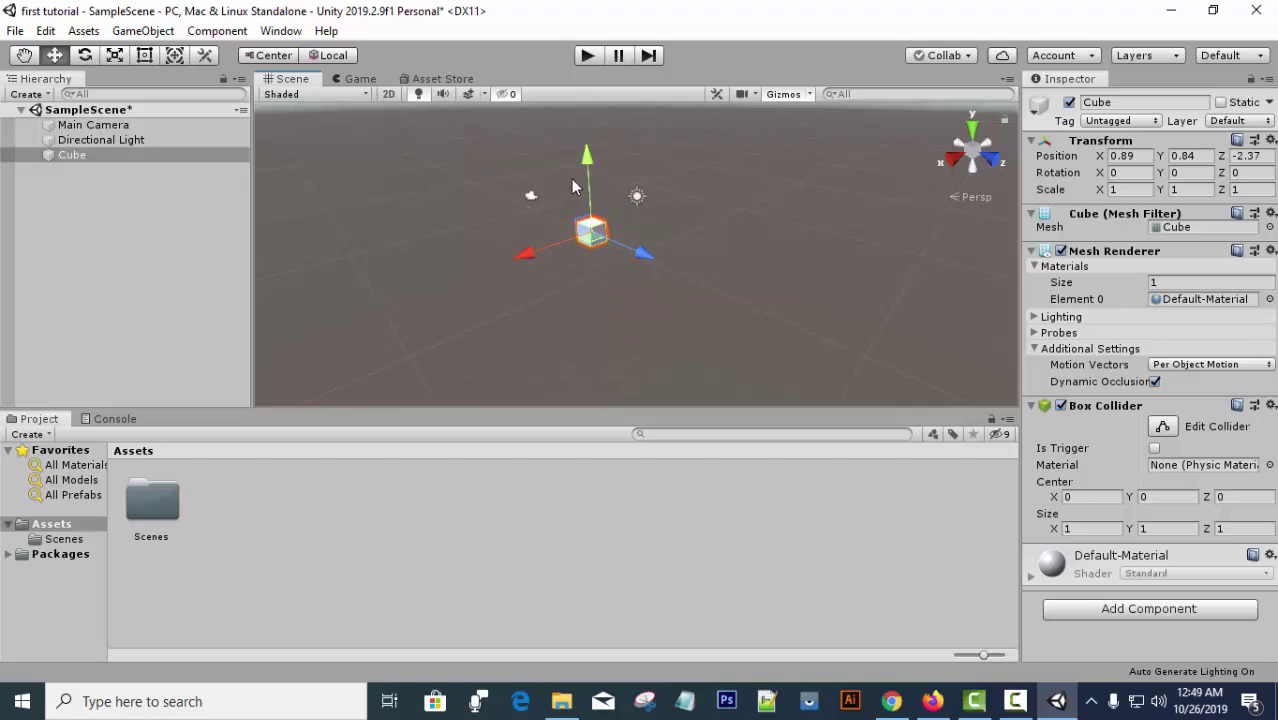
drag(647, 266, 384, 161)
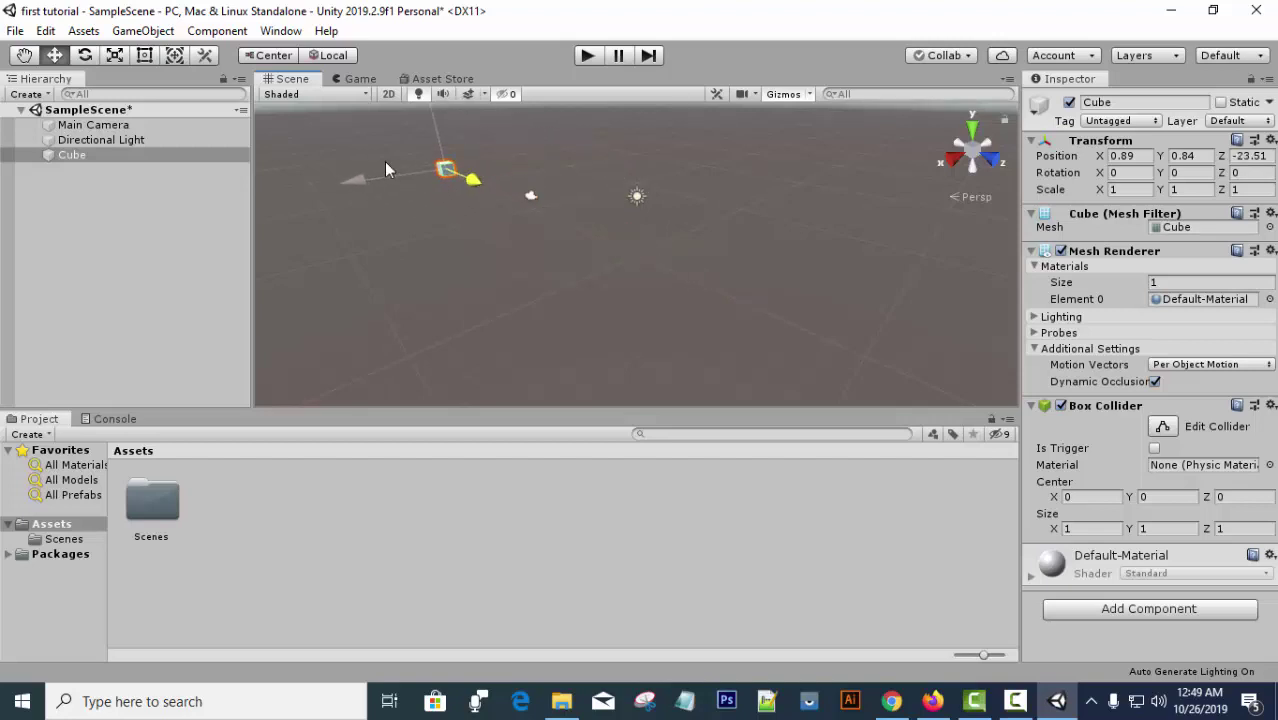
Check the cube through the Game view and drag it along Z and X.
click(358, 78)
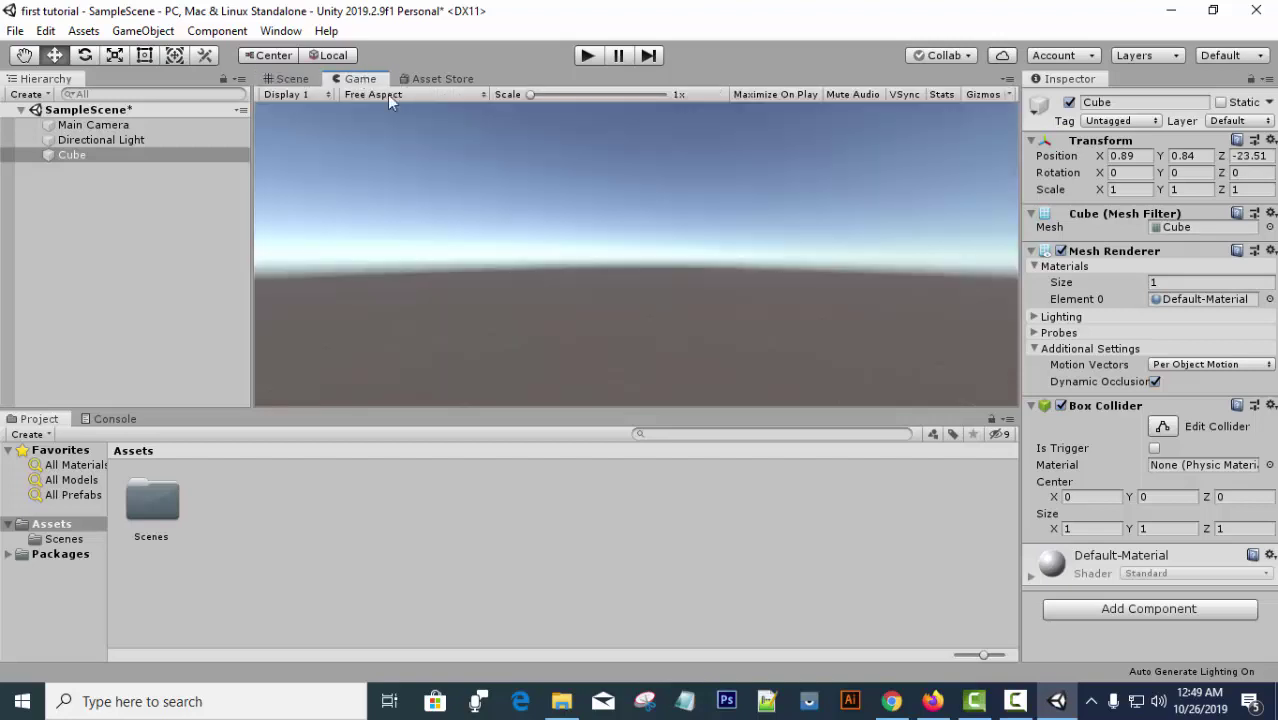
click(290, 79)
drag(472, 181, 511, 194)
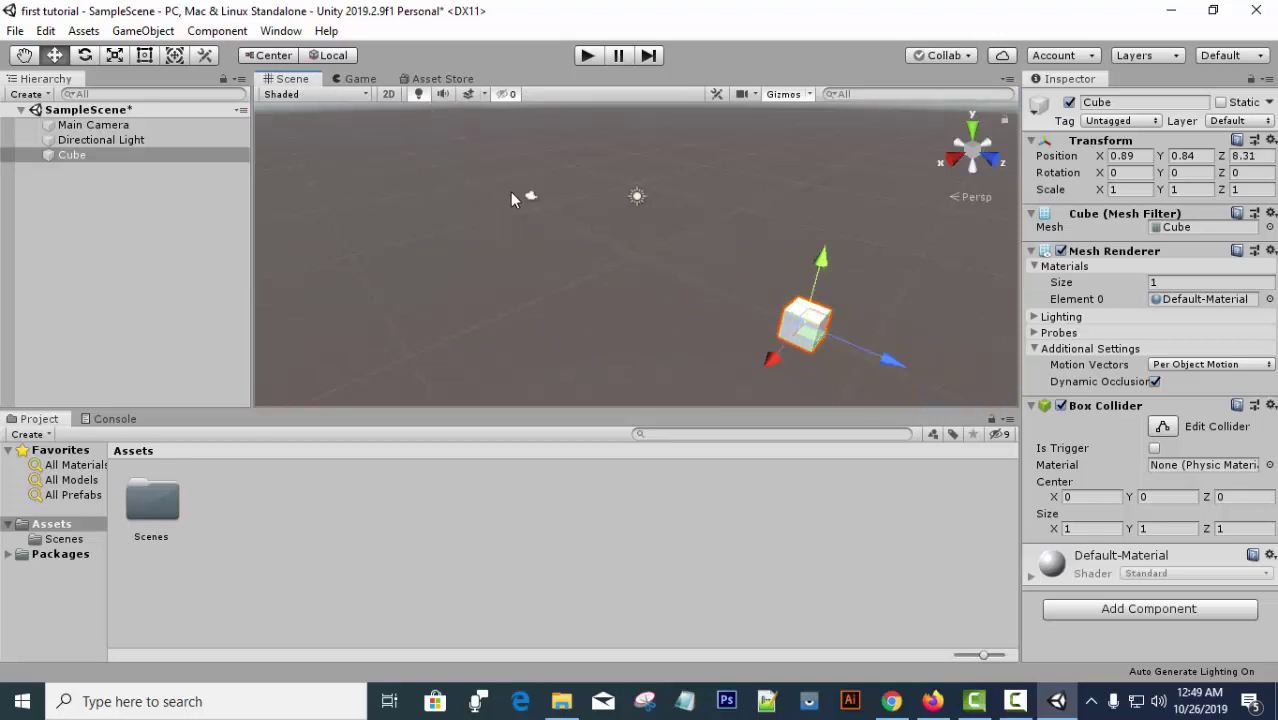
click(360, 79)
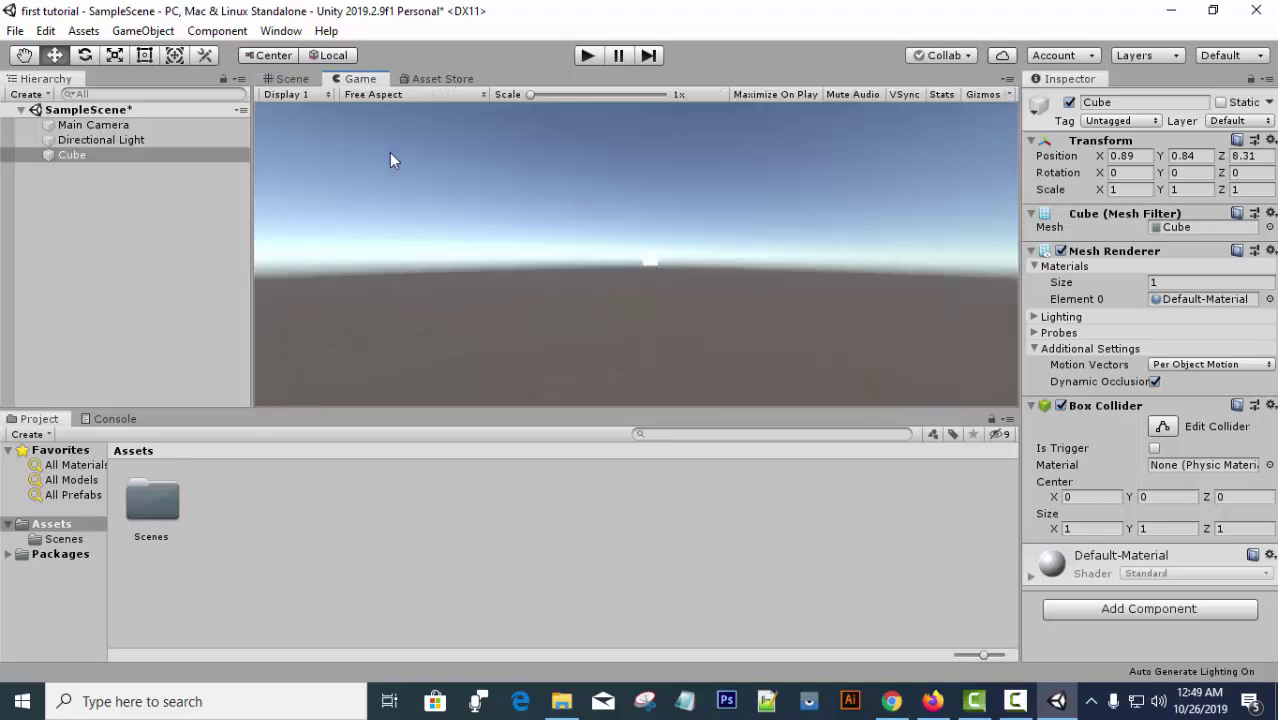
click(292, 79)
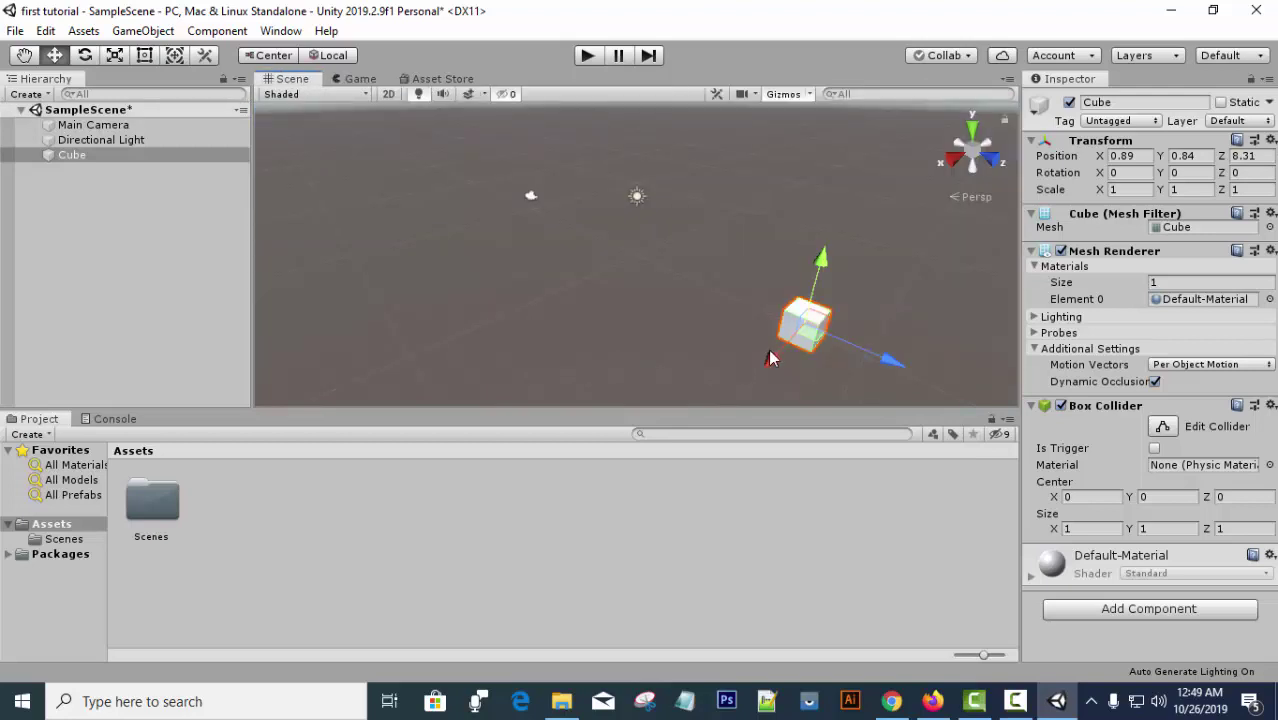
drag(770, 358, 757, 375)
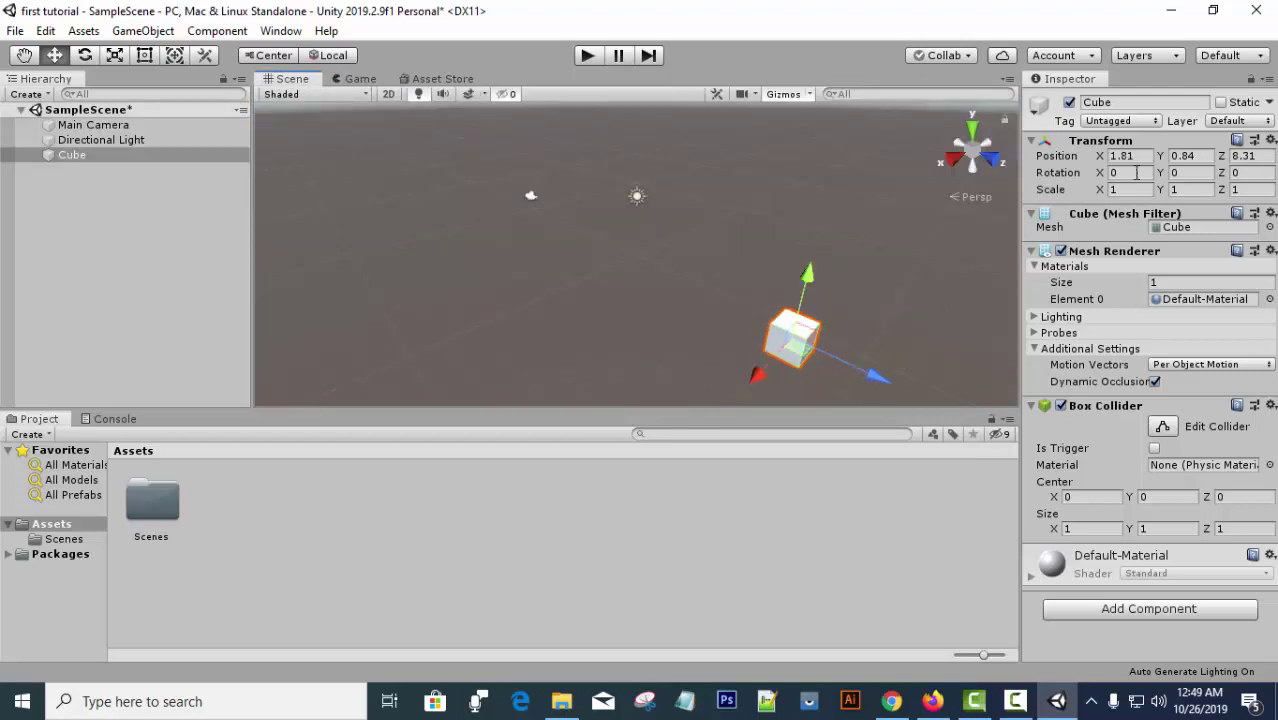
Reset the cube's Transform from its gear menu and deselect it.
click(1269, 141)
click(1240, 162)
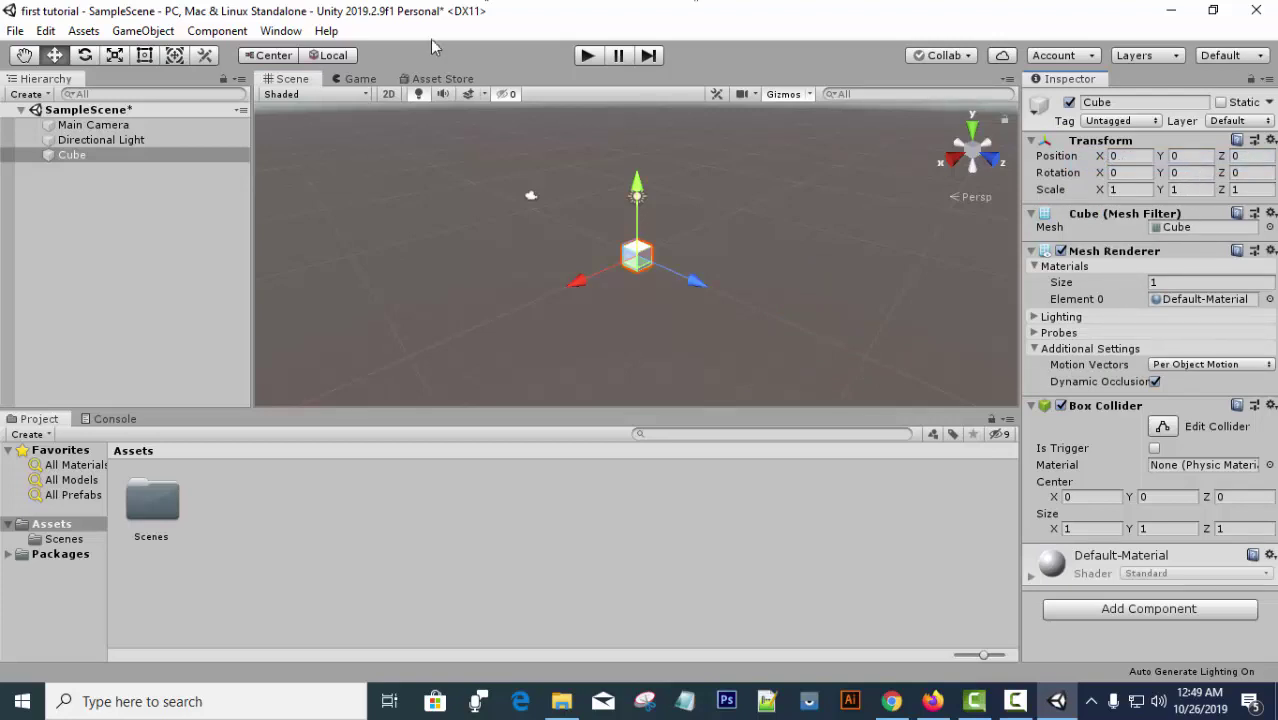
click(497, 267)
Drag the cube along its X arrow to position 2.19, 0.56, -0.92.
click(645, 258)
drag(577, 279, 545, 270)
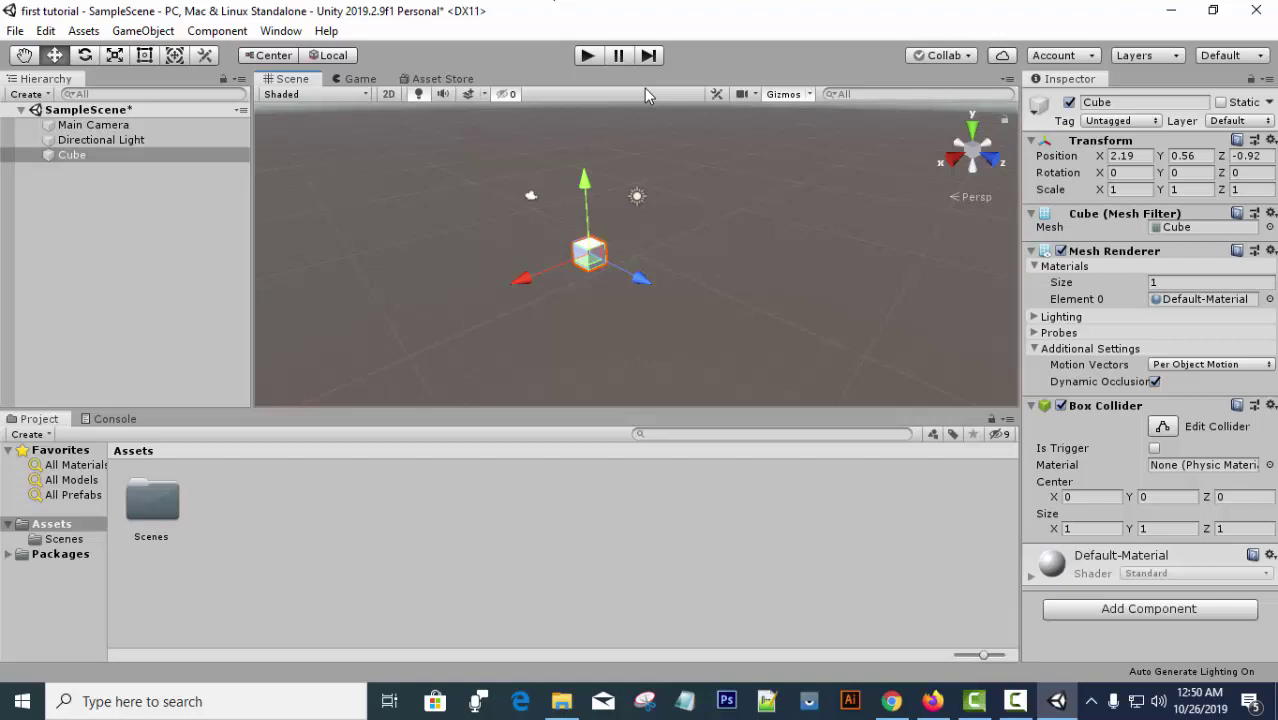
click(550, 300)
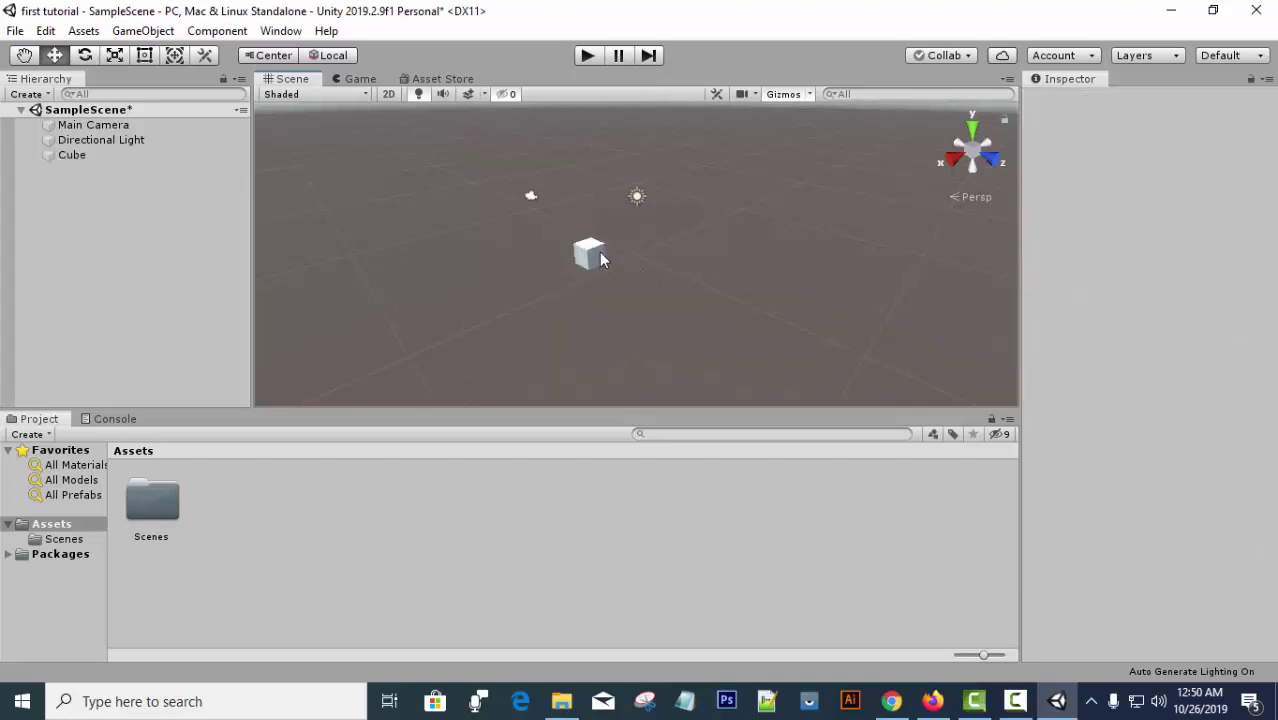
click(605, 256)
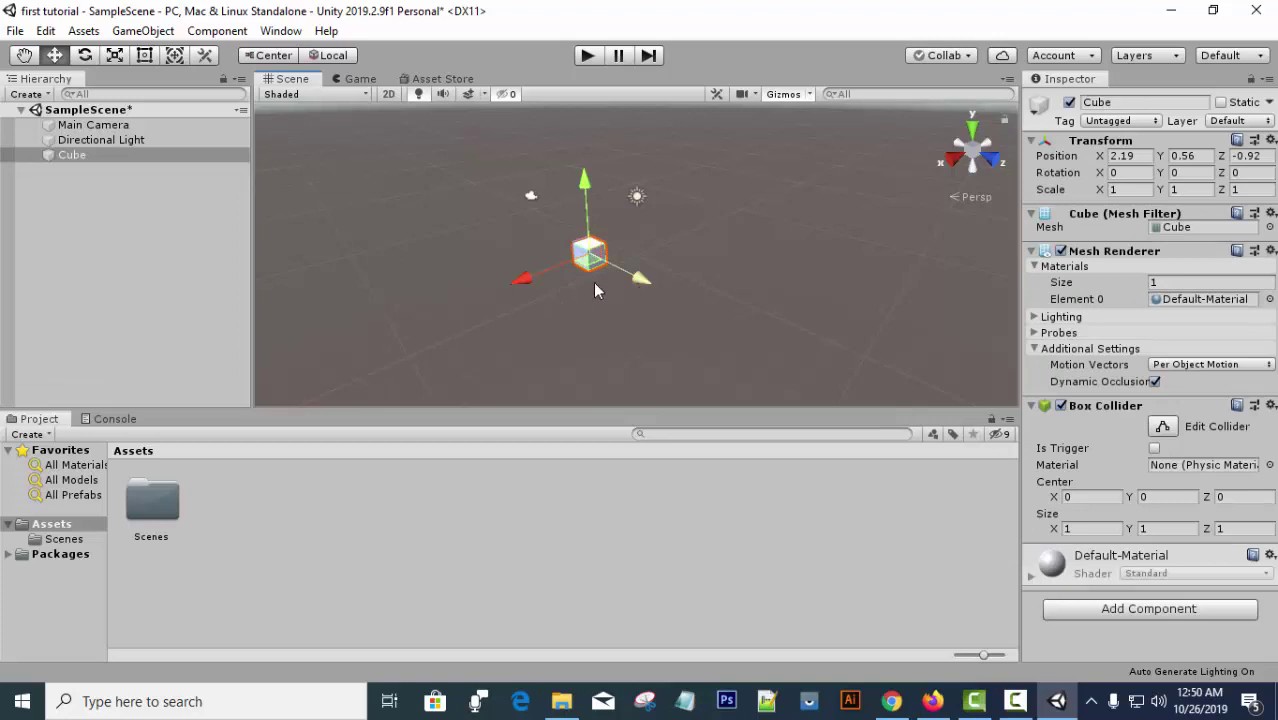
click(576, 303)
click(594, 256)
Switch to the Scale tool and enlarge the cube evenly on all axes.
click(114, 57)
drag(590, 256, 744, 267)
click(866, 272)
click(581, 265)
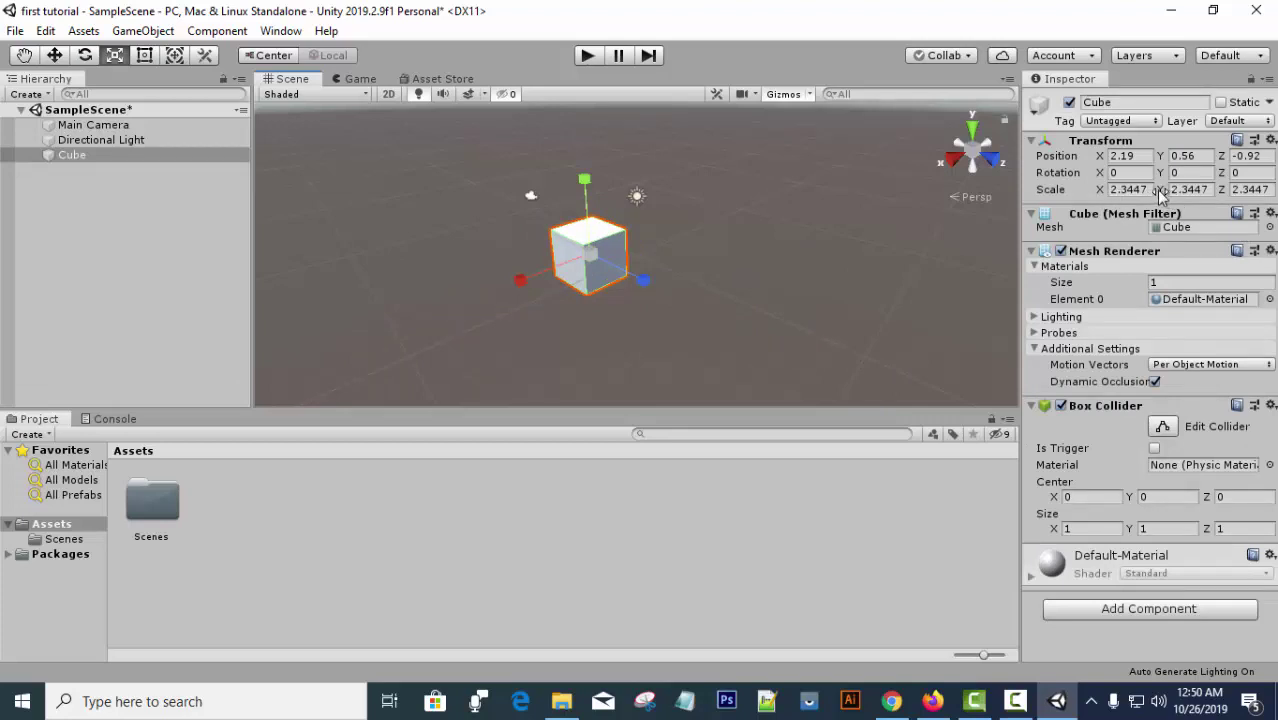
Scrub the Inspector scale values: Y to 8.53, Z to about 4.9, X to about 5.5.
mouse_move(1160, 194)
mouse_down()
mouse_move(1265, 195)
mouse_move(35, 198)
mouse_move(1250, 199)
mouse_move(1130, 200)
mouse_move(1160, 200)
mouse_up()
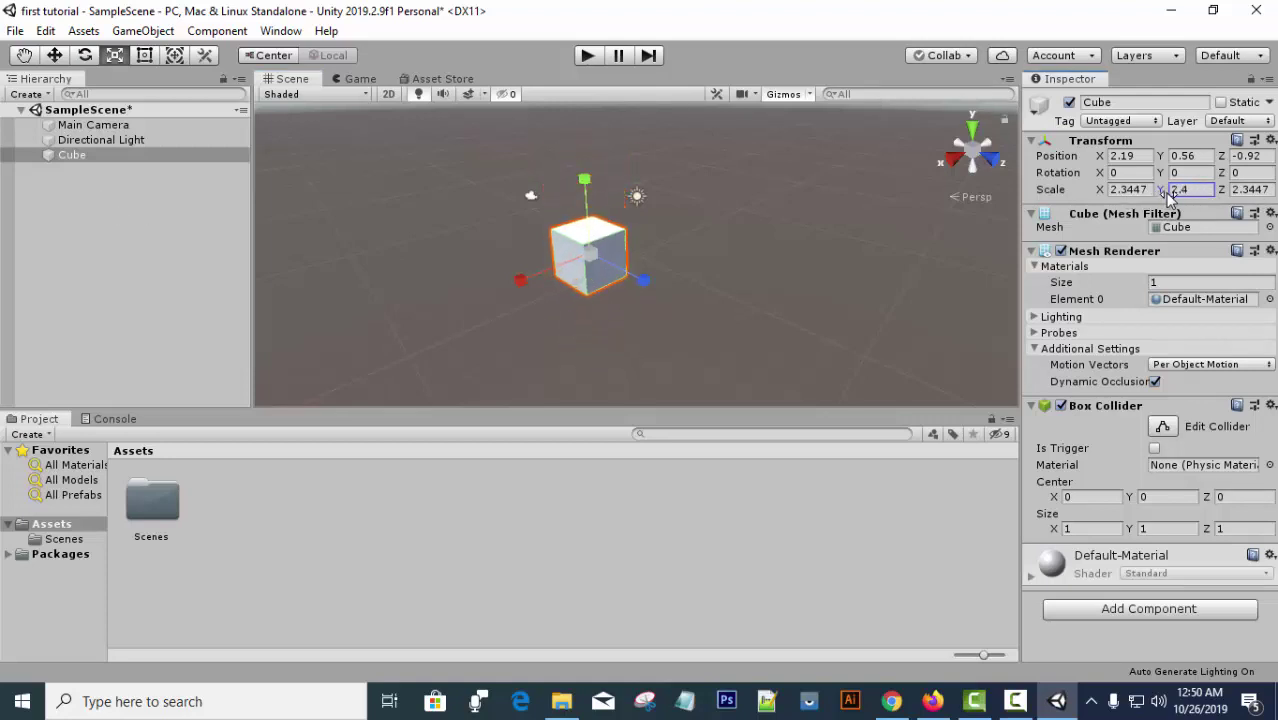
click(1245, 190)
text(2.63)
drag(1247, 195, 26, 205)
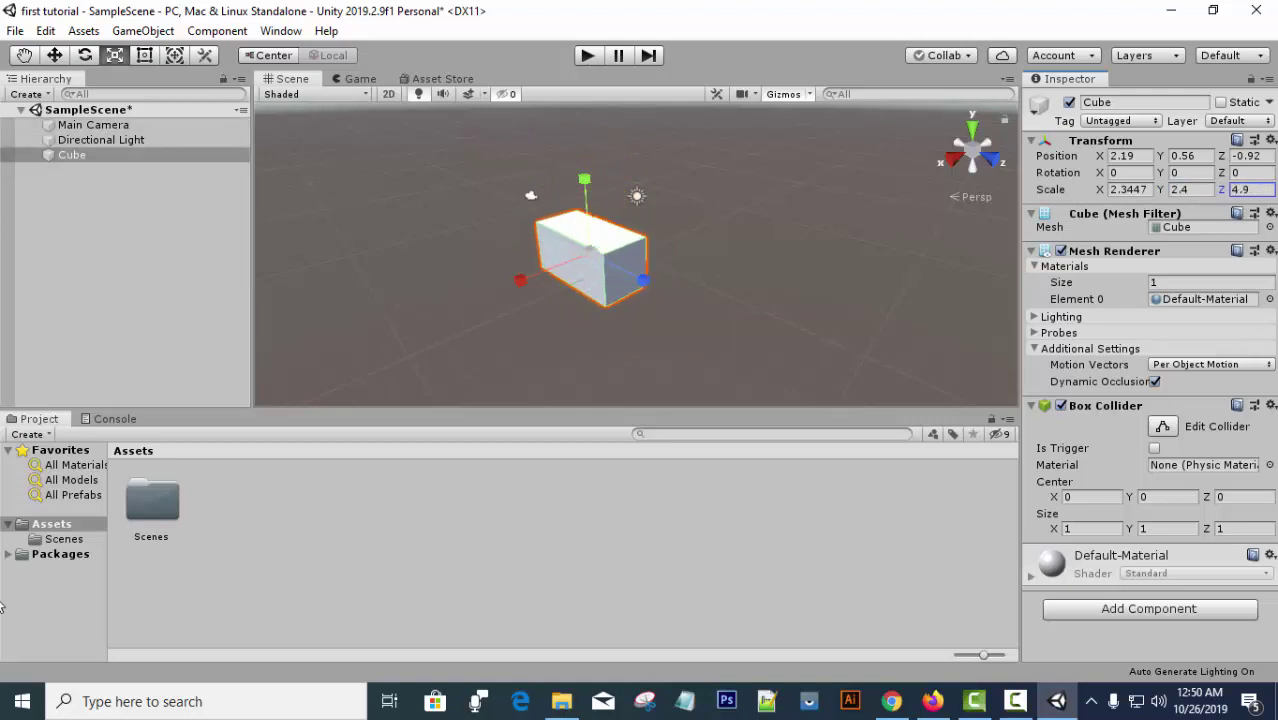
drag(1103, 192, 1172, 197)
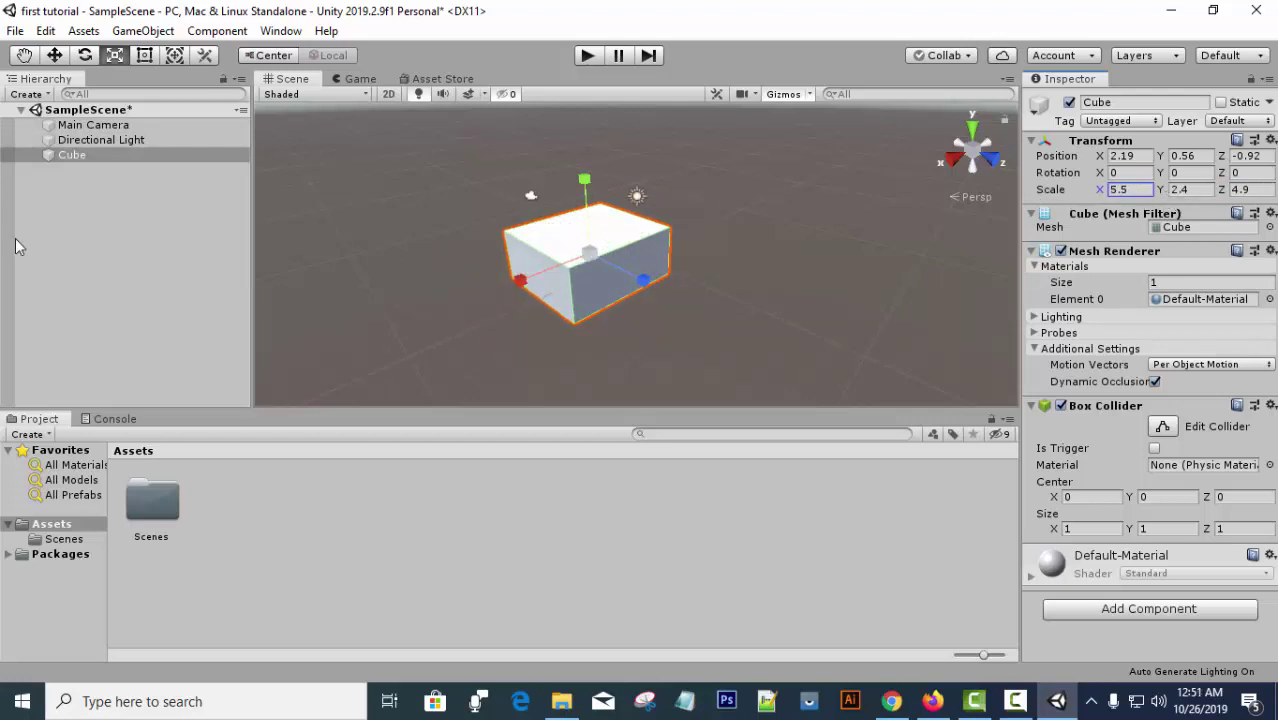
Stretch the cube with Rect Tool handles into a slab scaled 12.07 × 2.4 × 7.11.
click(146, 58)
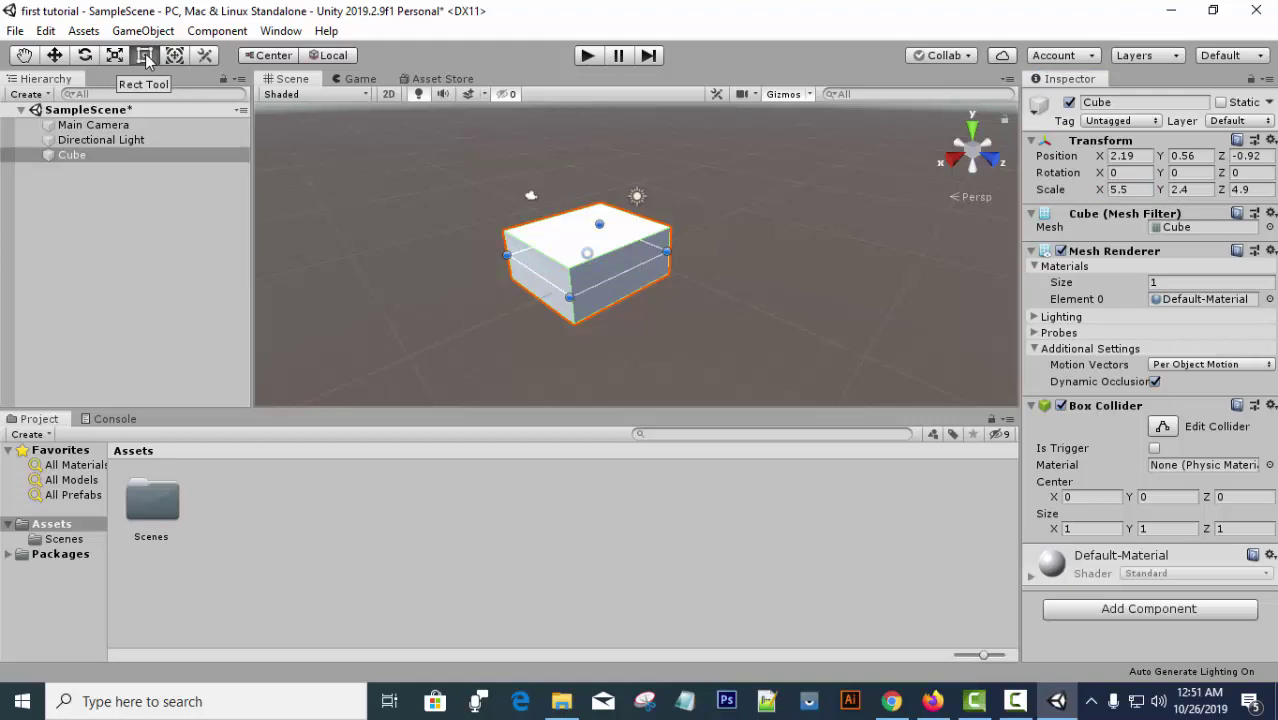
drag(669, 255, 723, 276)
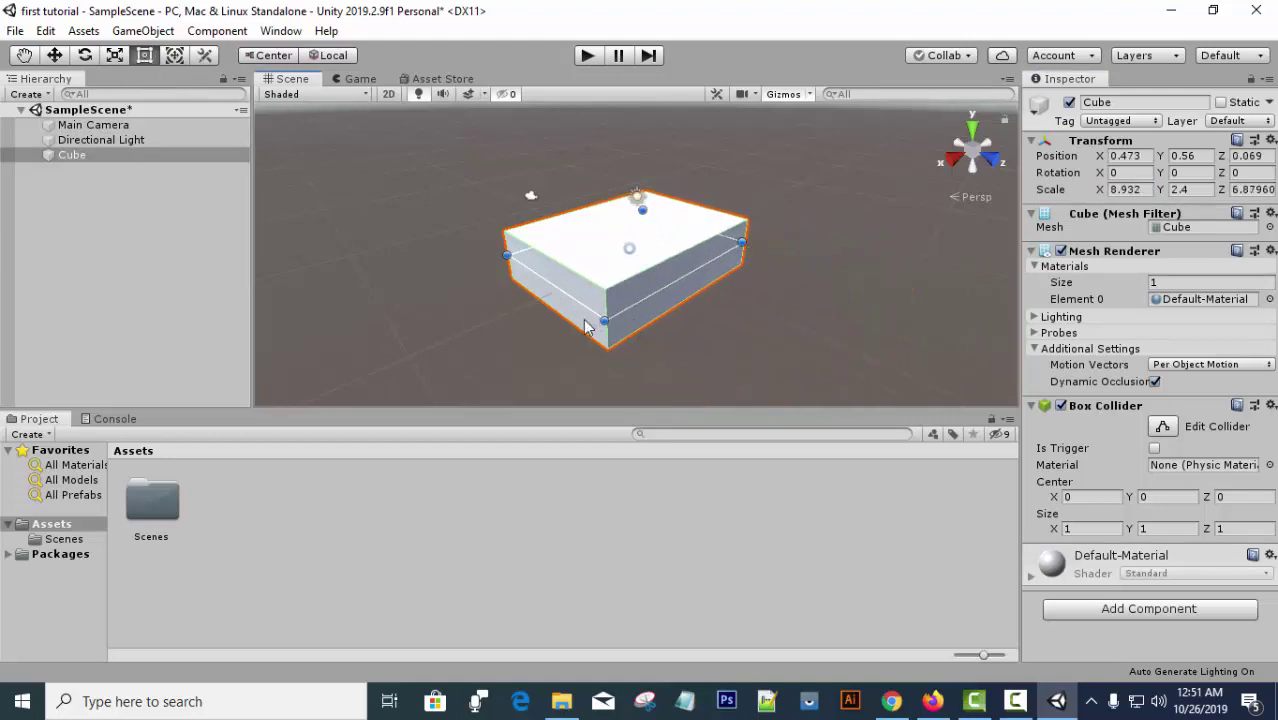
drag(558, 290, 642, 290)
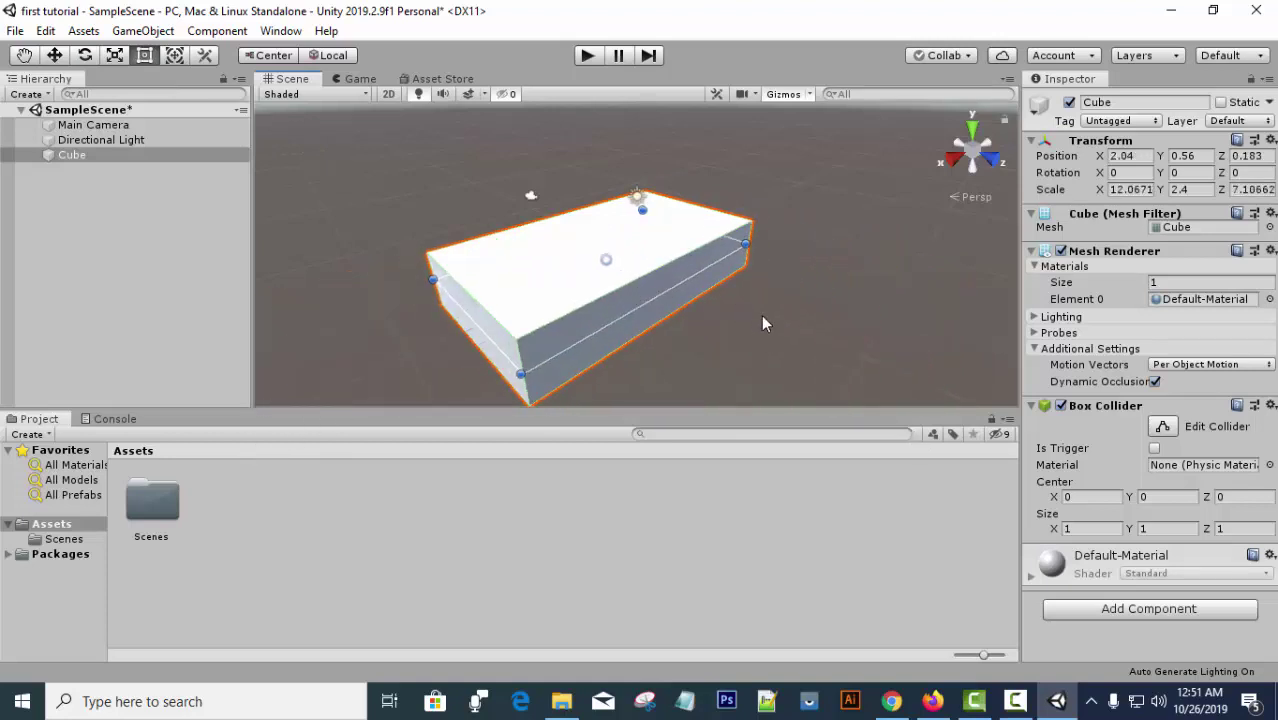
click(747, 334)
click(628, 257)
Rotate the cube with the Transform gizmo and Inspector to -66.8, 98.76, -593.11.
click(171, 59)
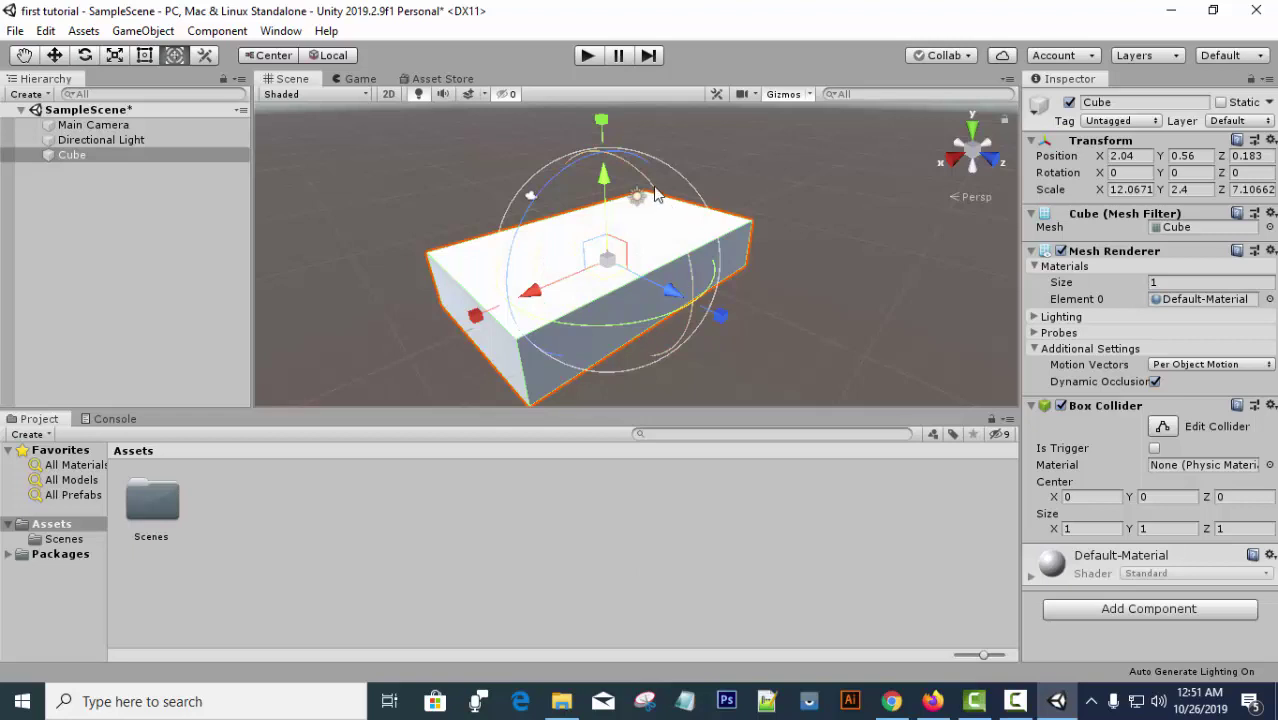
drag(655, 190, 340, 170)
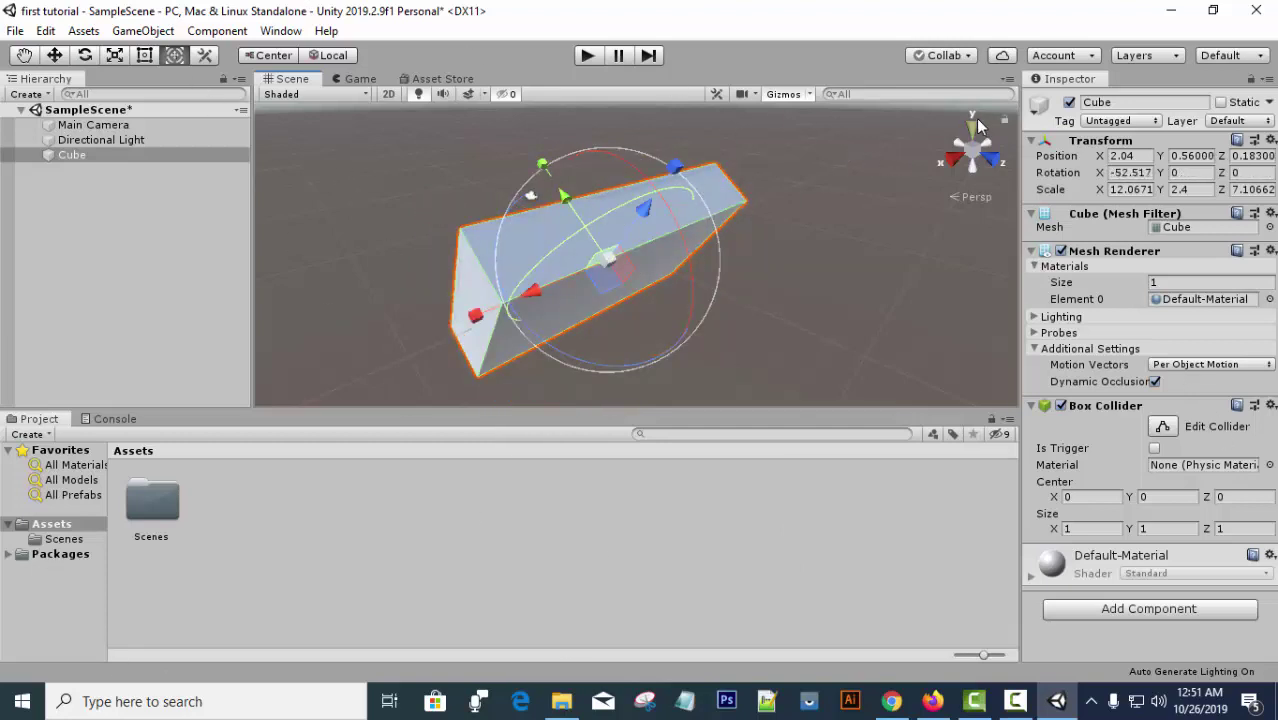
drag(620, 216, 90, 130)
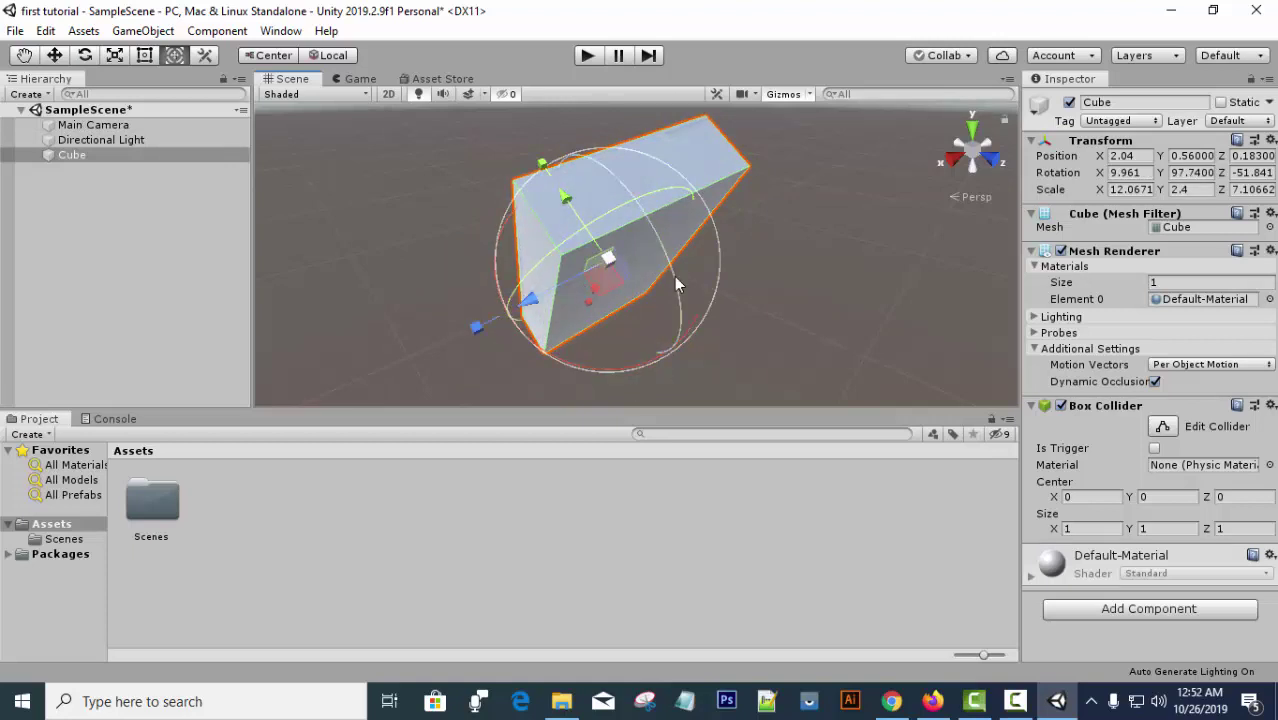
drag(668, 267, 600, 320)
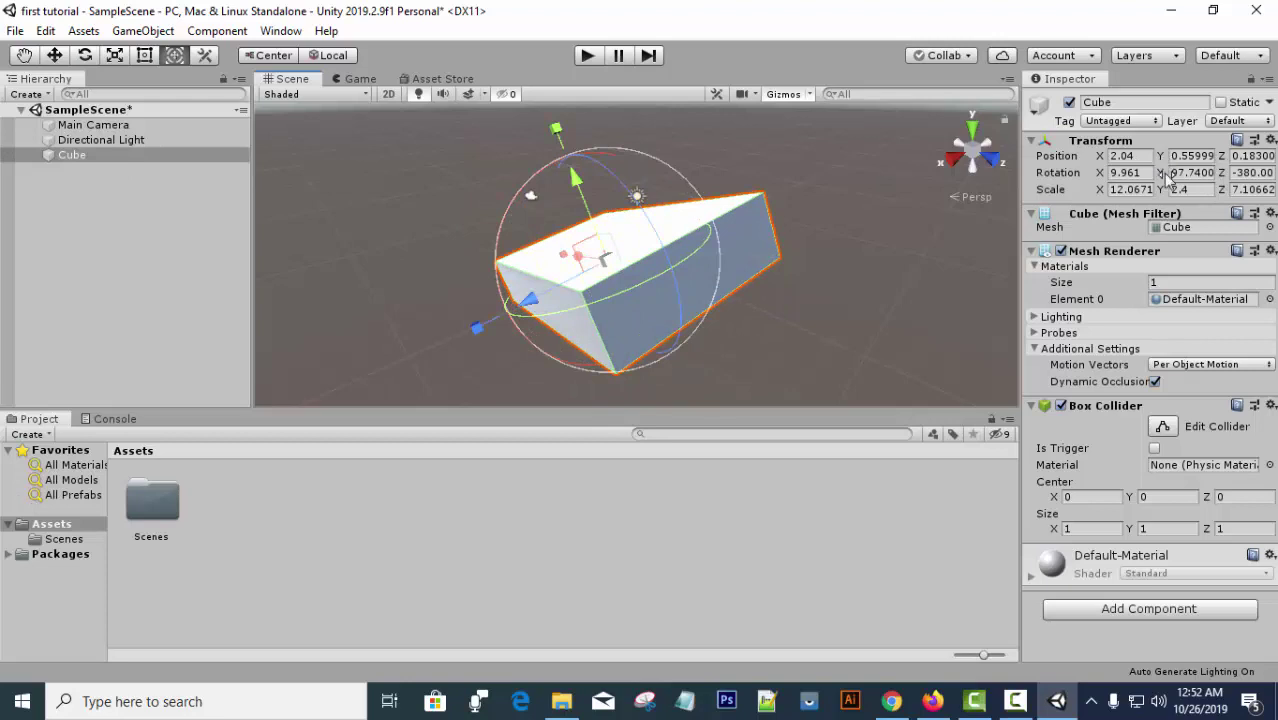
drag(1164, 173, 1183, 240)
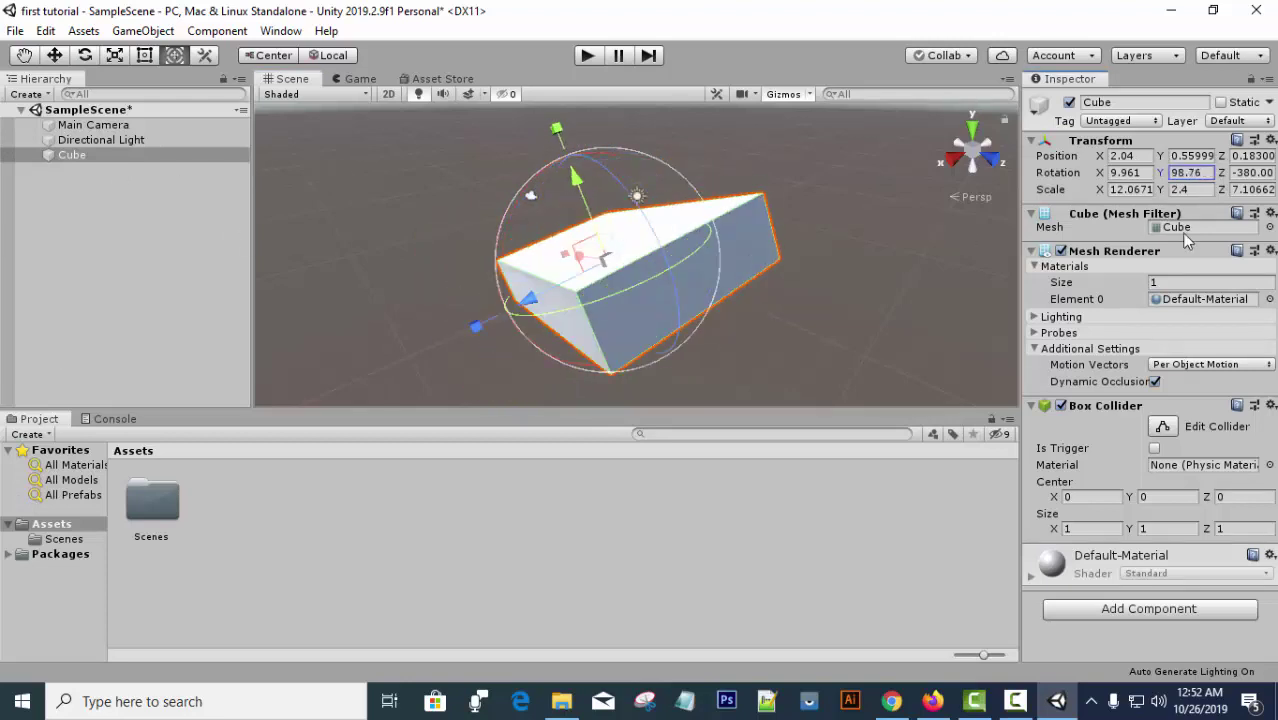
drag(1097, 172, 390, 213)
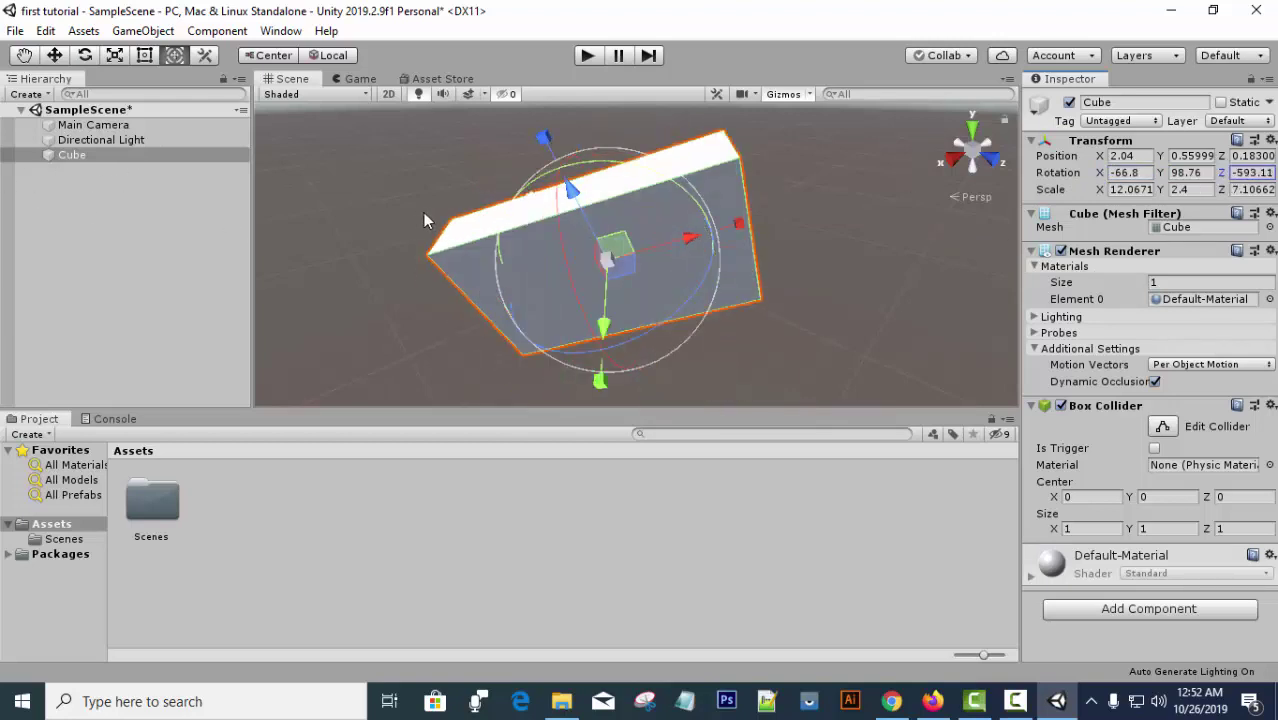
click(649, 484)
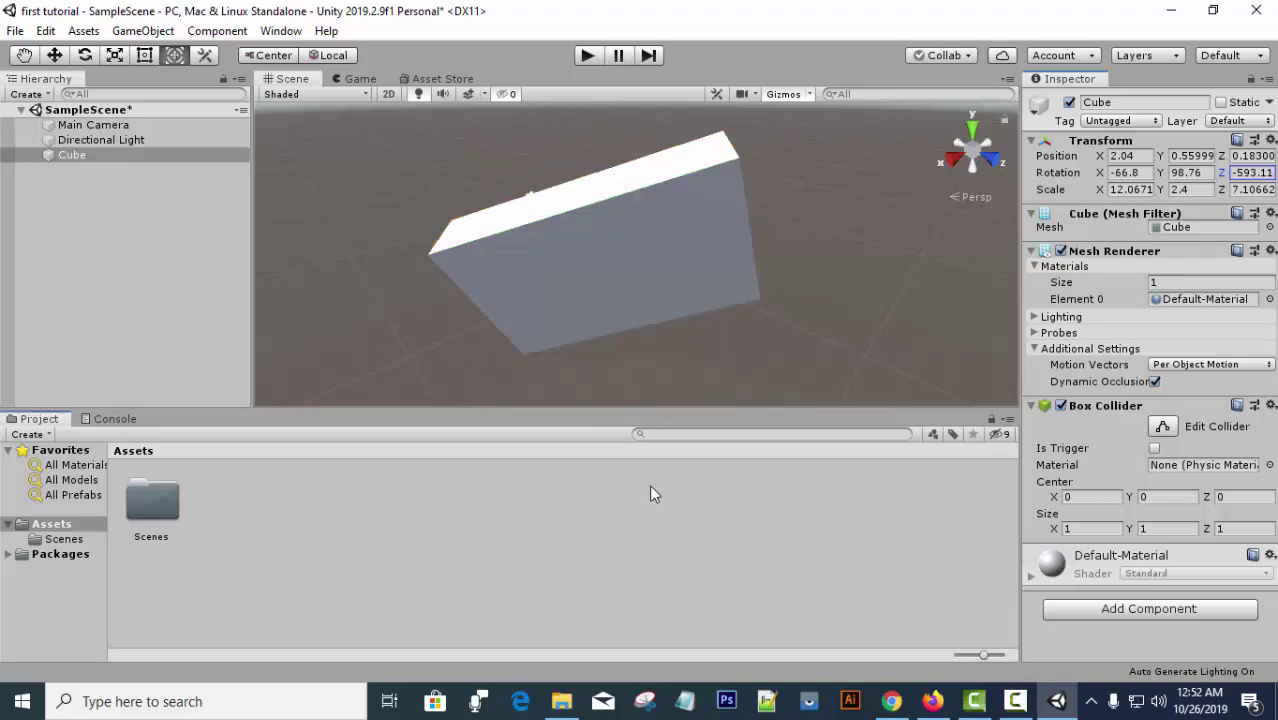
click(590, 240)
Move the tilted slab along X to 3.3, -0.07, -1.22, previewing it in the Game view.
click(358, 79)
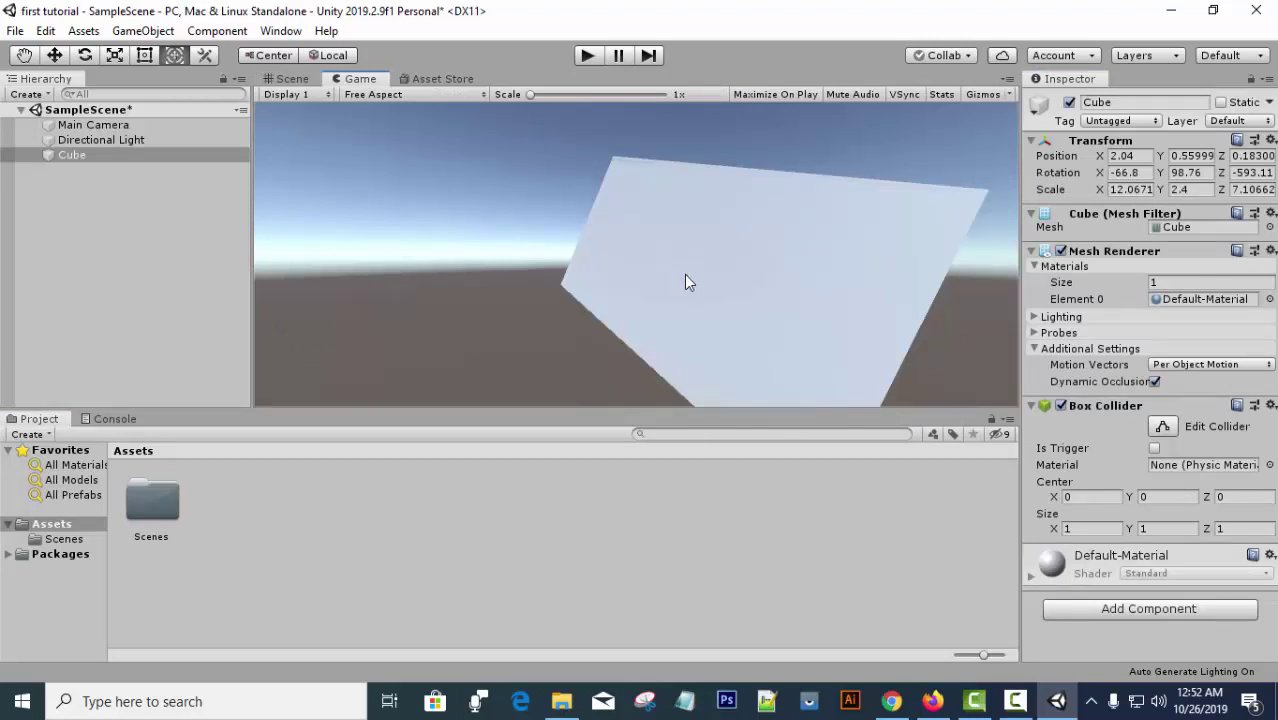
click(289, 79)
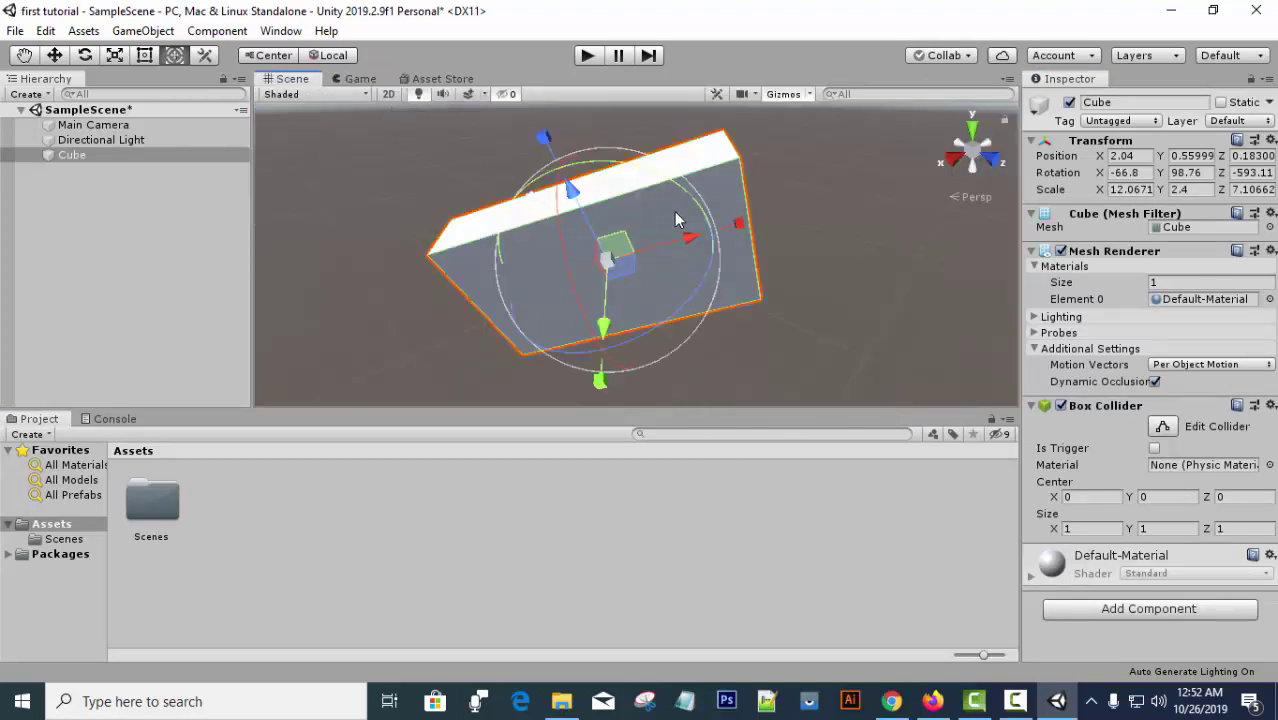
drag(695, 240, 655, 250)
click(359, 79)
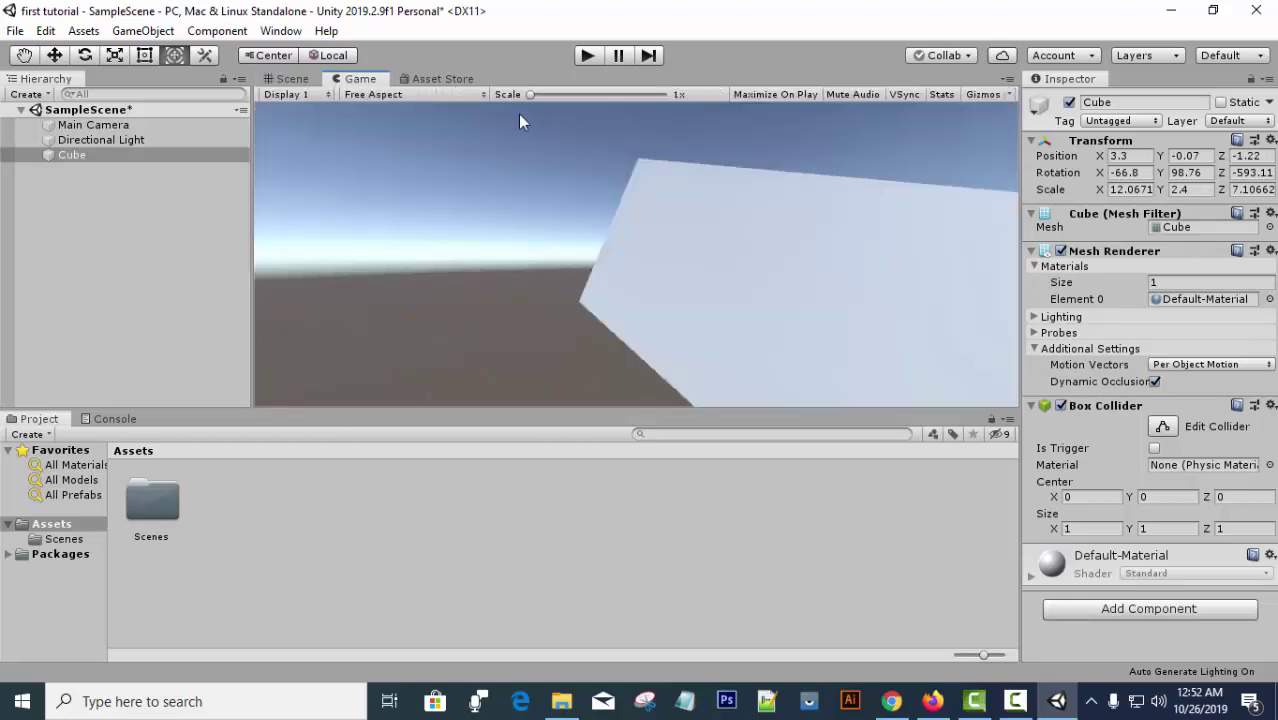
click(292, 79)
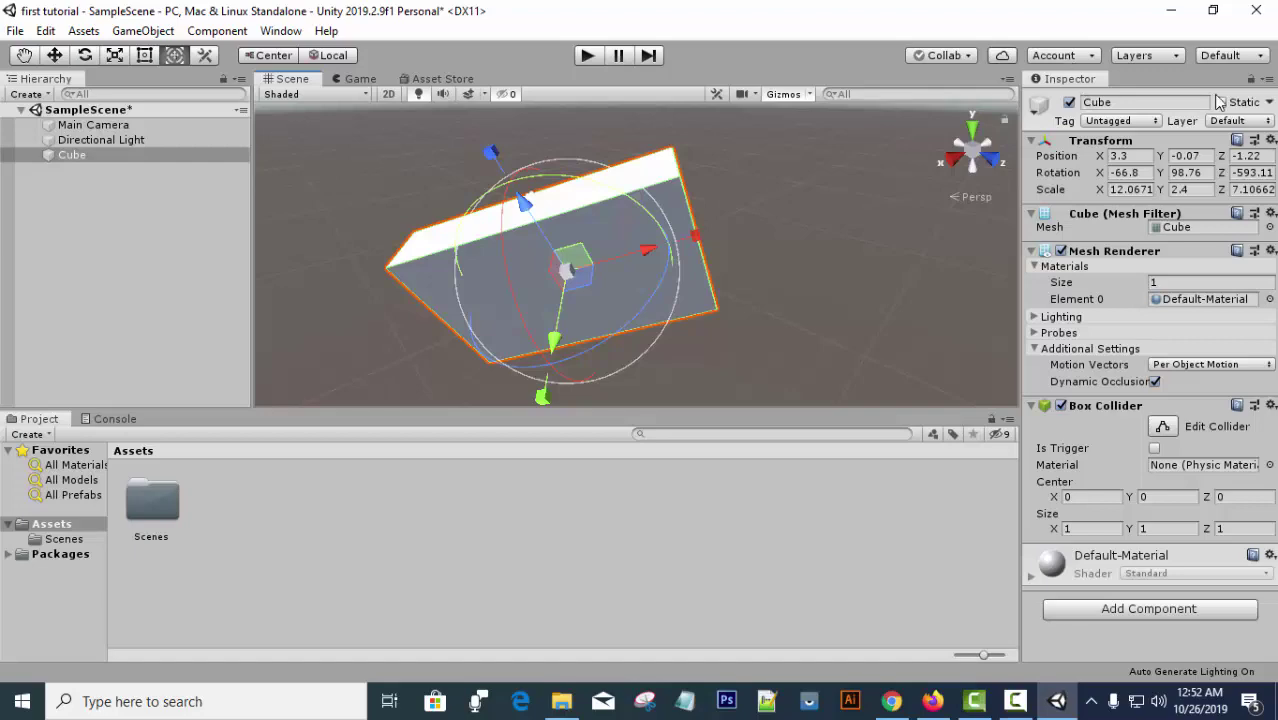
Switch to the 2 by 3 layout, then slide the cube toward the camera and halve its size.
click(1239, 59)
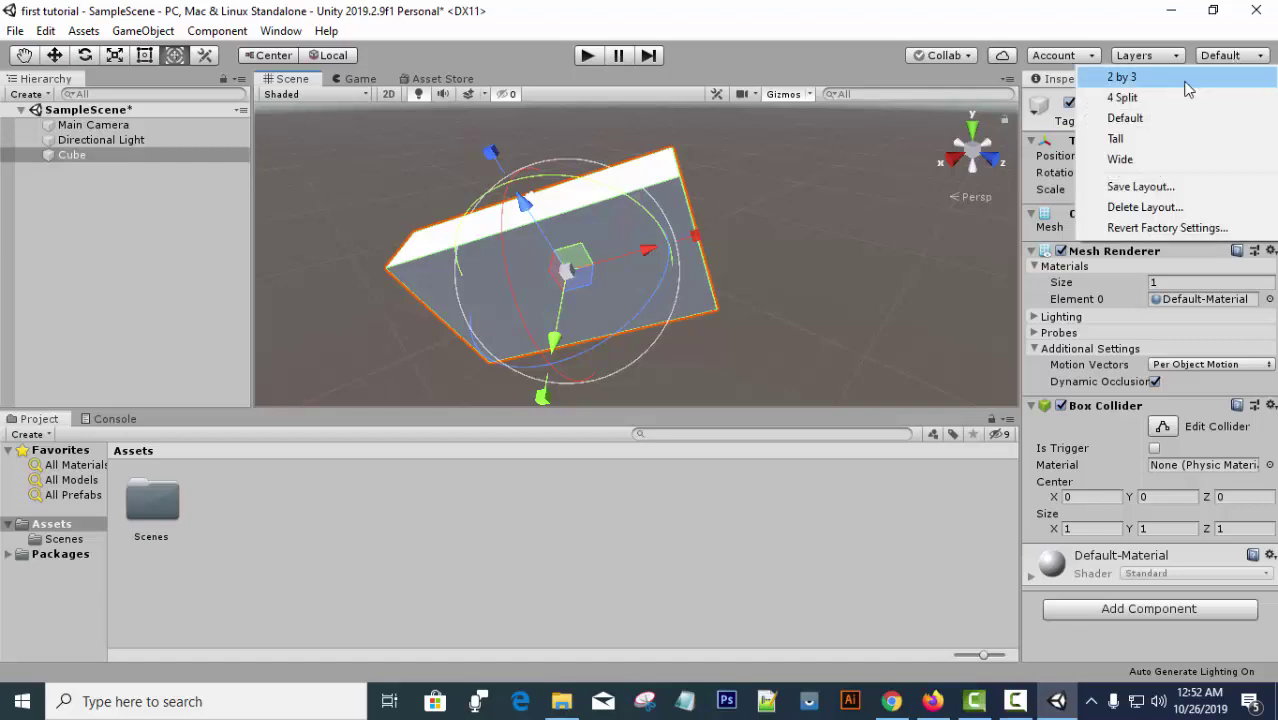
click(1183, 79)
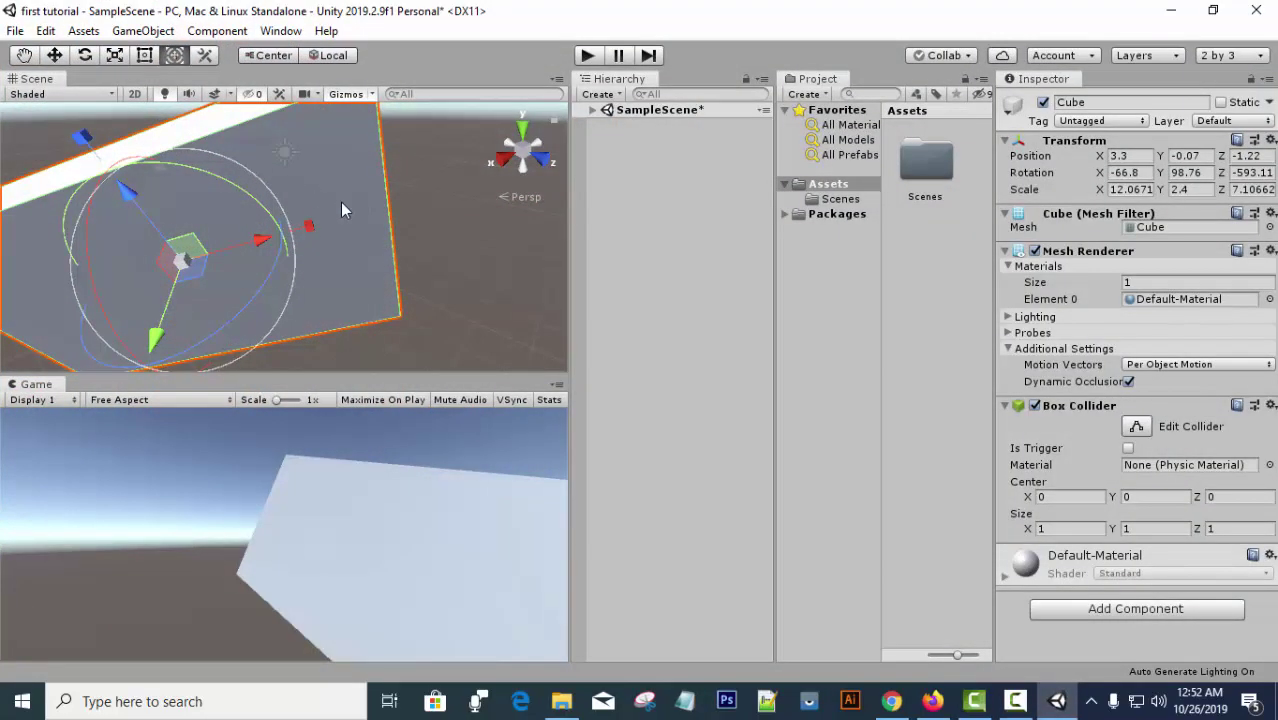
drag(258, 234, 127, 176)
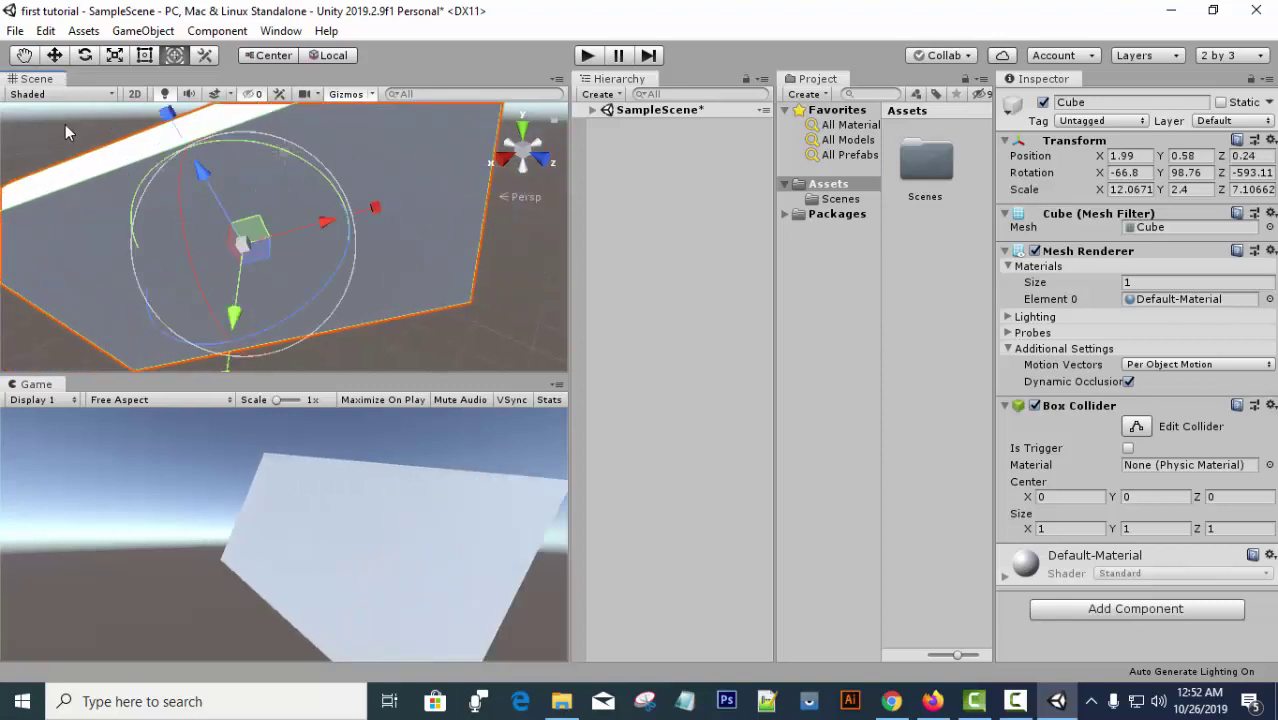
drag(250, 238, 207, 248)
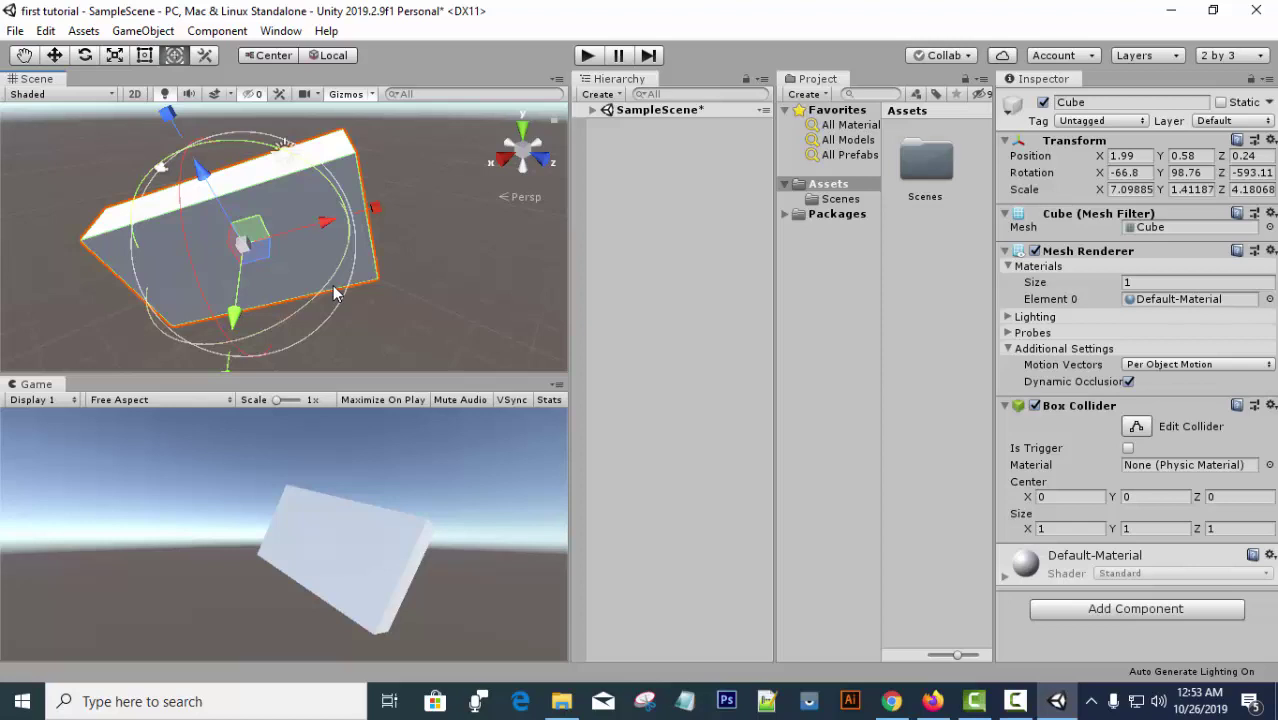
Delete the cube, leaving only Main Camera and Directional Light in the Hierarchy.
click(471, 231)
click(285, 213)
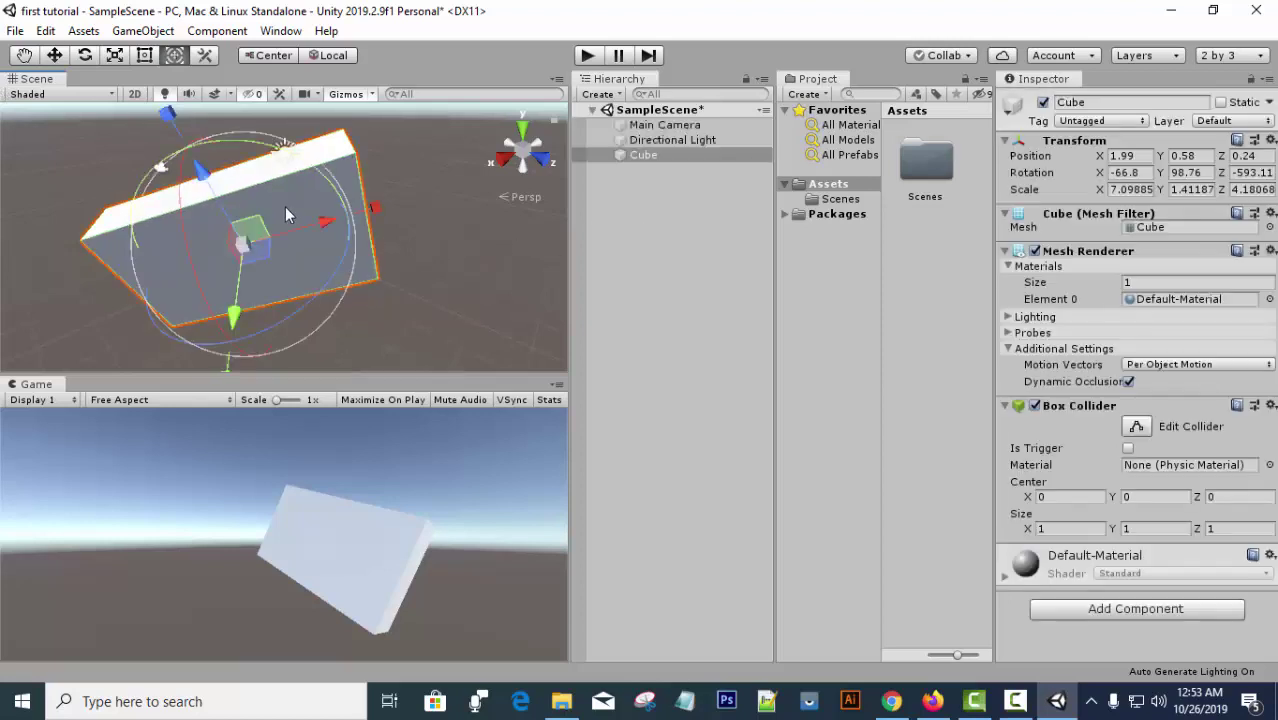
key(Delete)
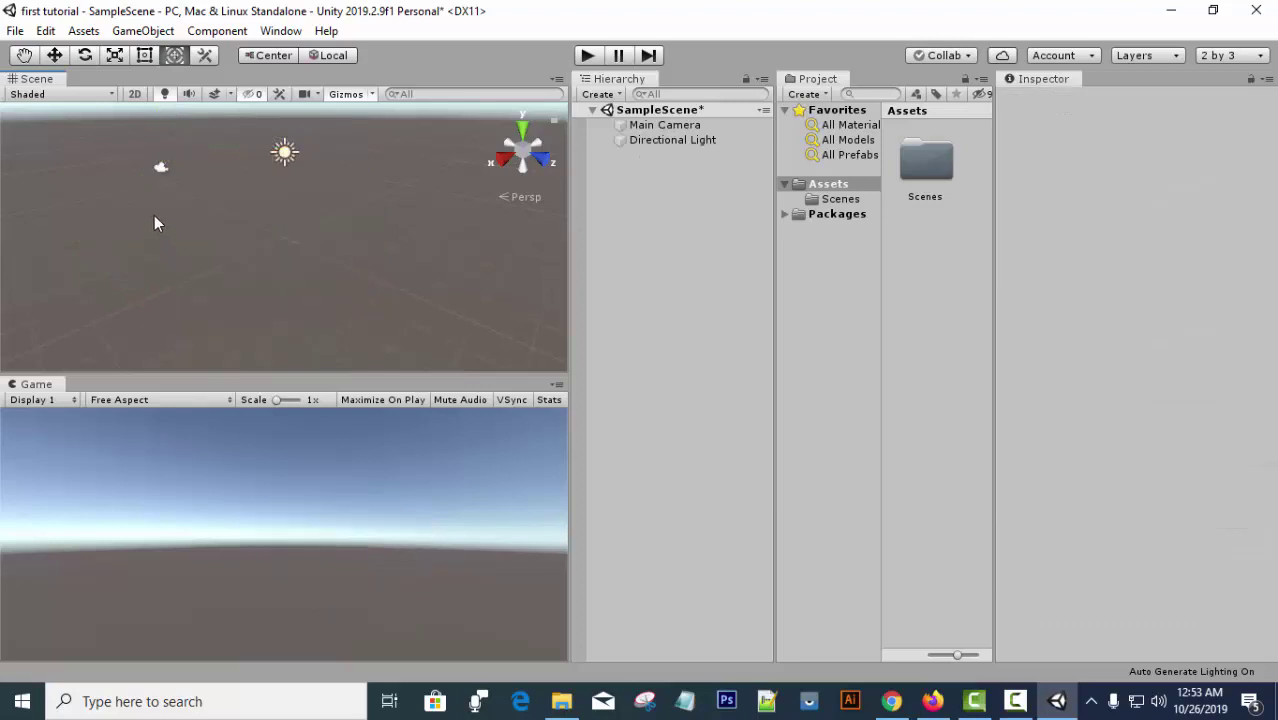
right_click(650, 186)
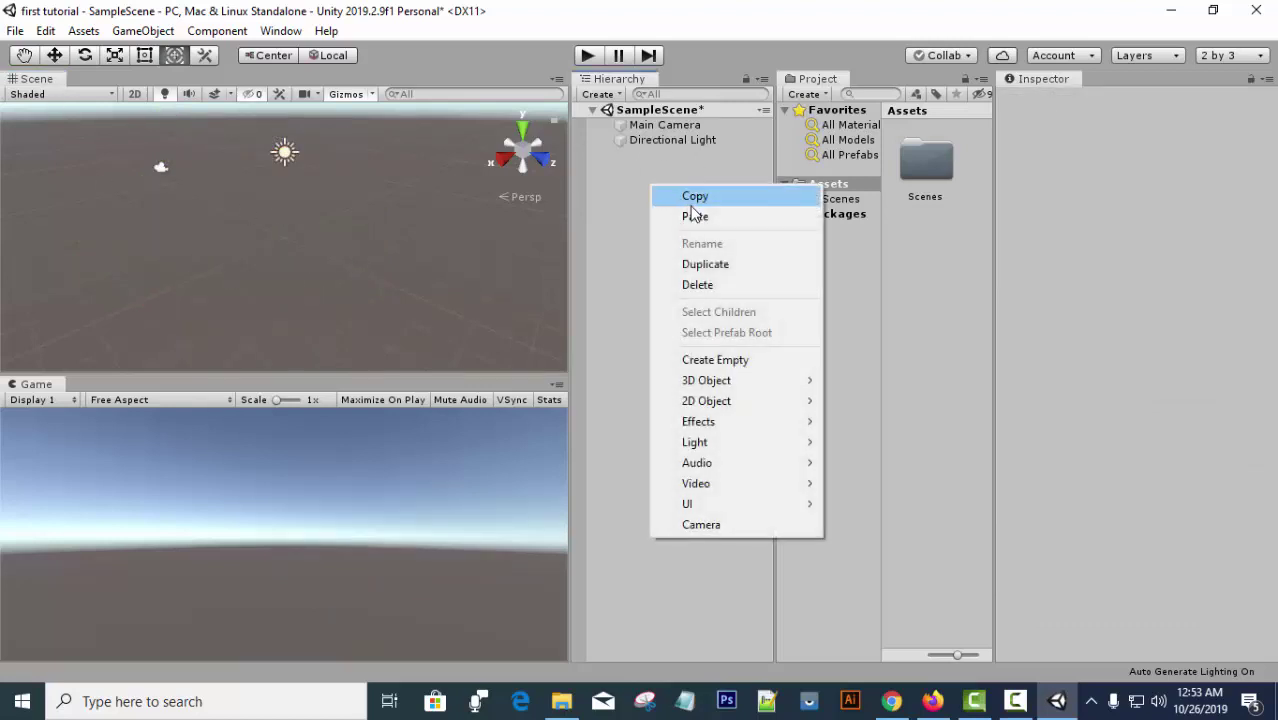
Add a new 3D Cube and scale it to -6.4, 1, 11.93 as a flat slab.
mouse_move(740, 380)
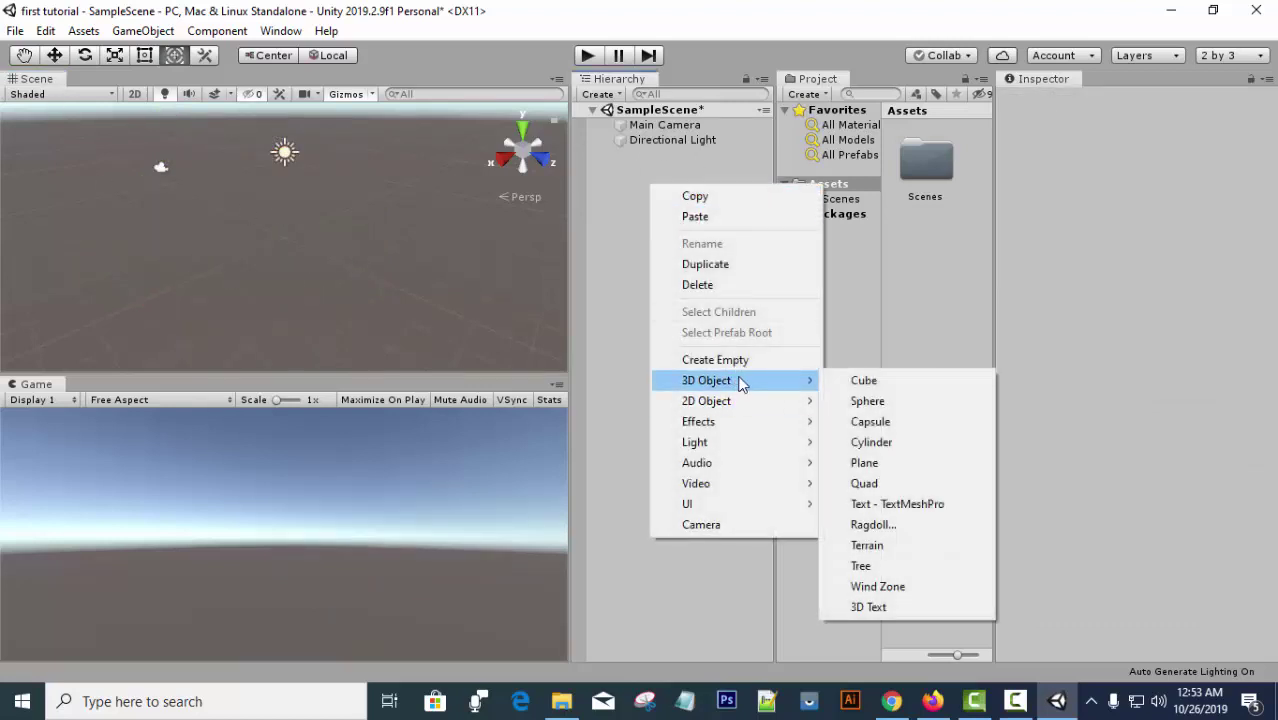
click(864, 387)
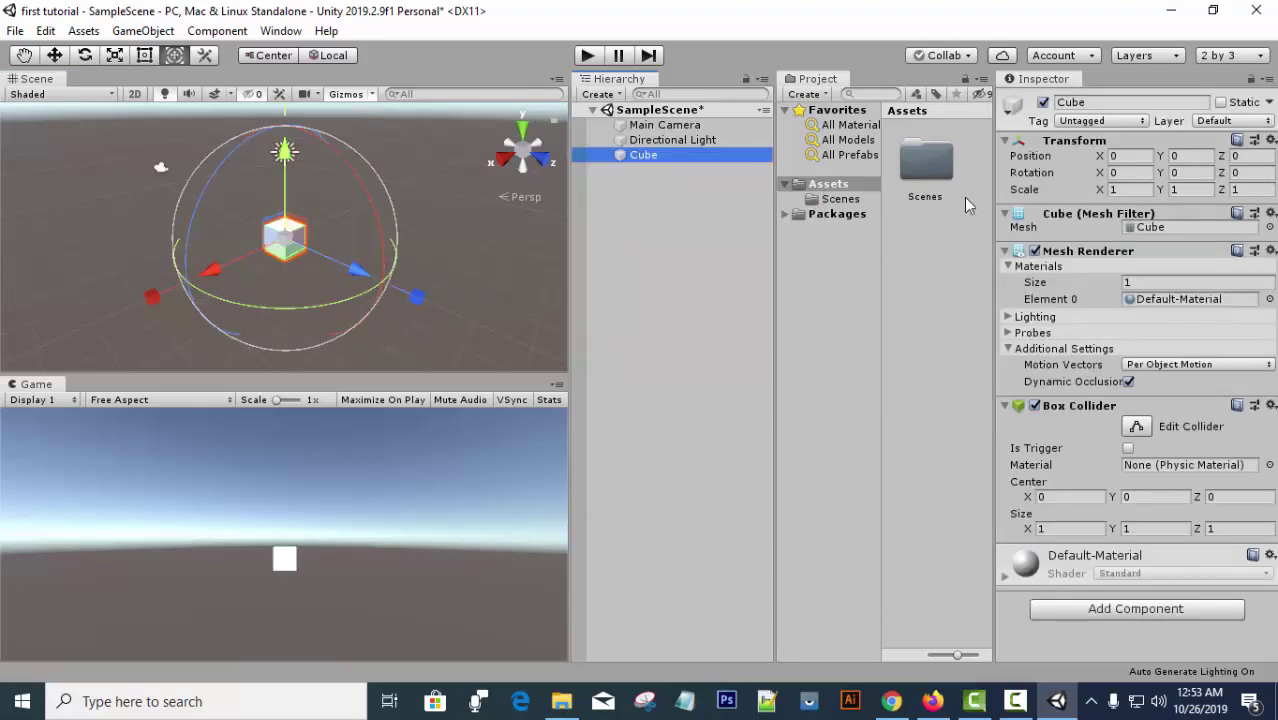
drag(1103, 190, 1110, 216)
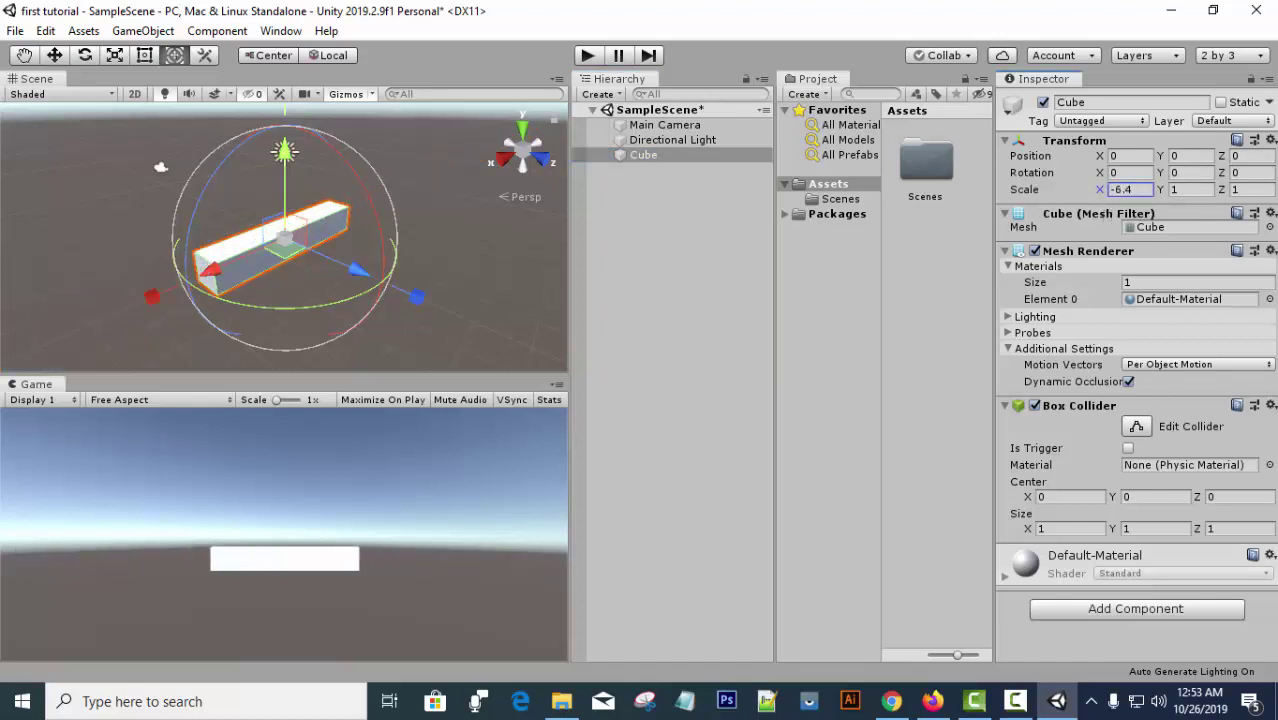
drag(1229, 192, 275, 260)
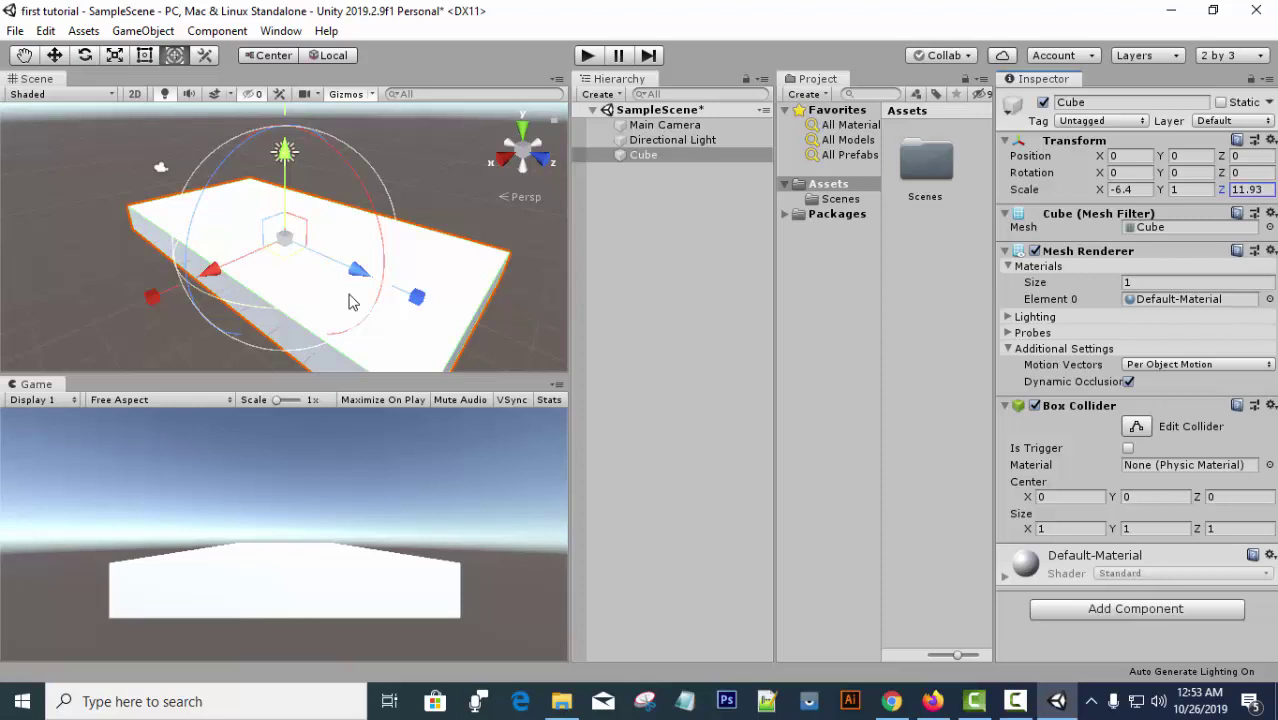
drag(200, 220, 503, 305)
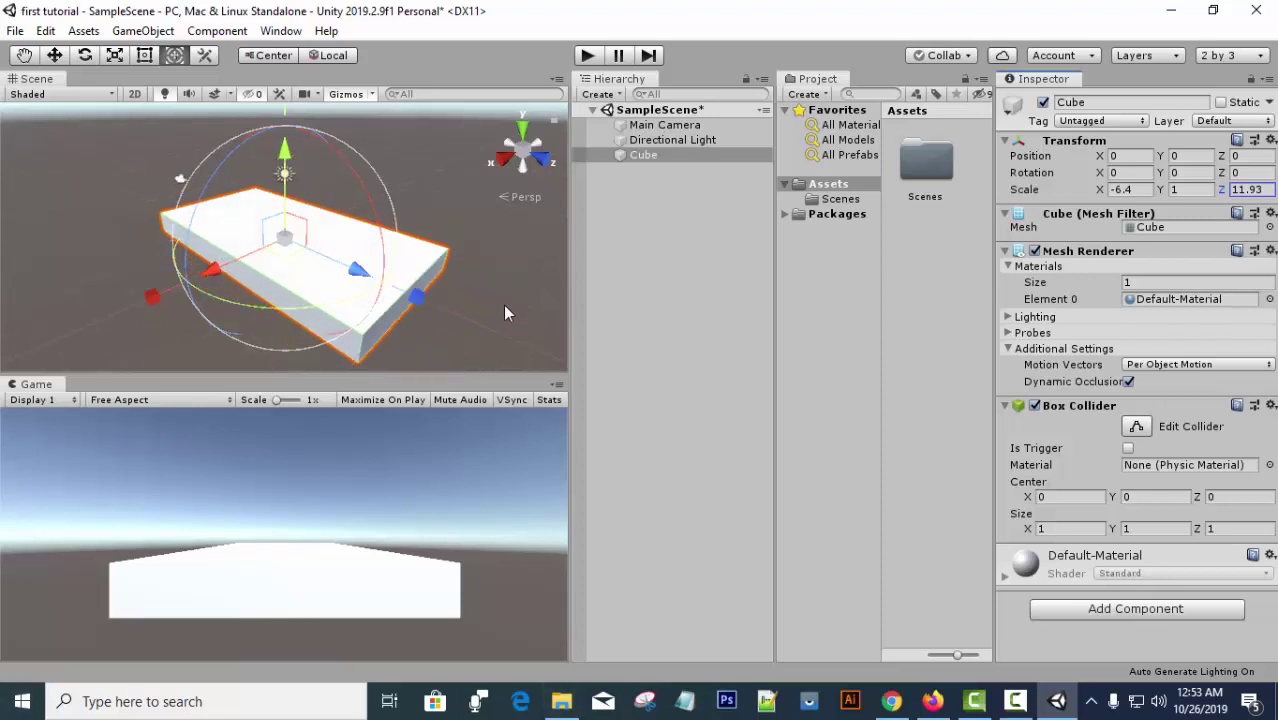
drag(353, 176, 335, 210)
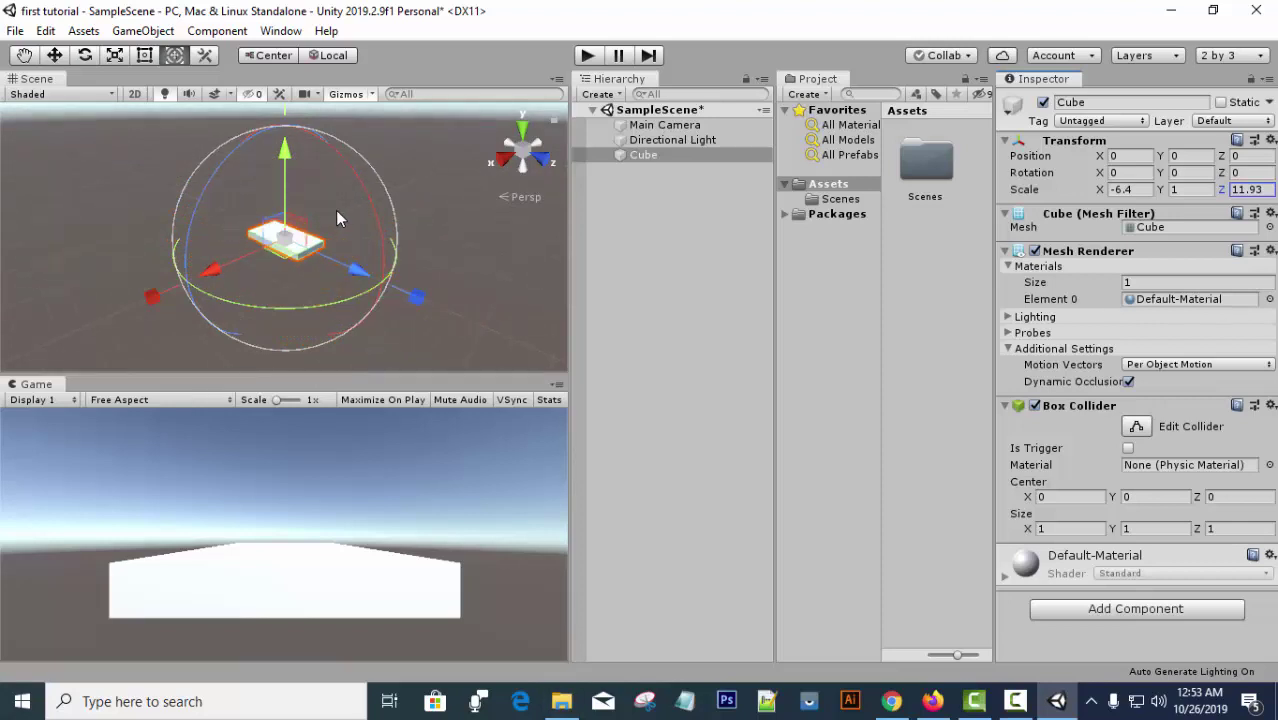
scroll(335, 210, up, 5)
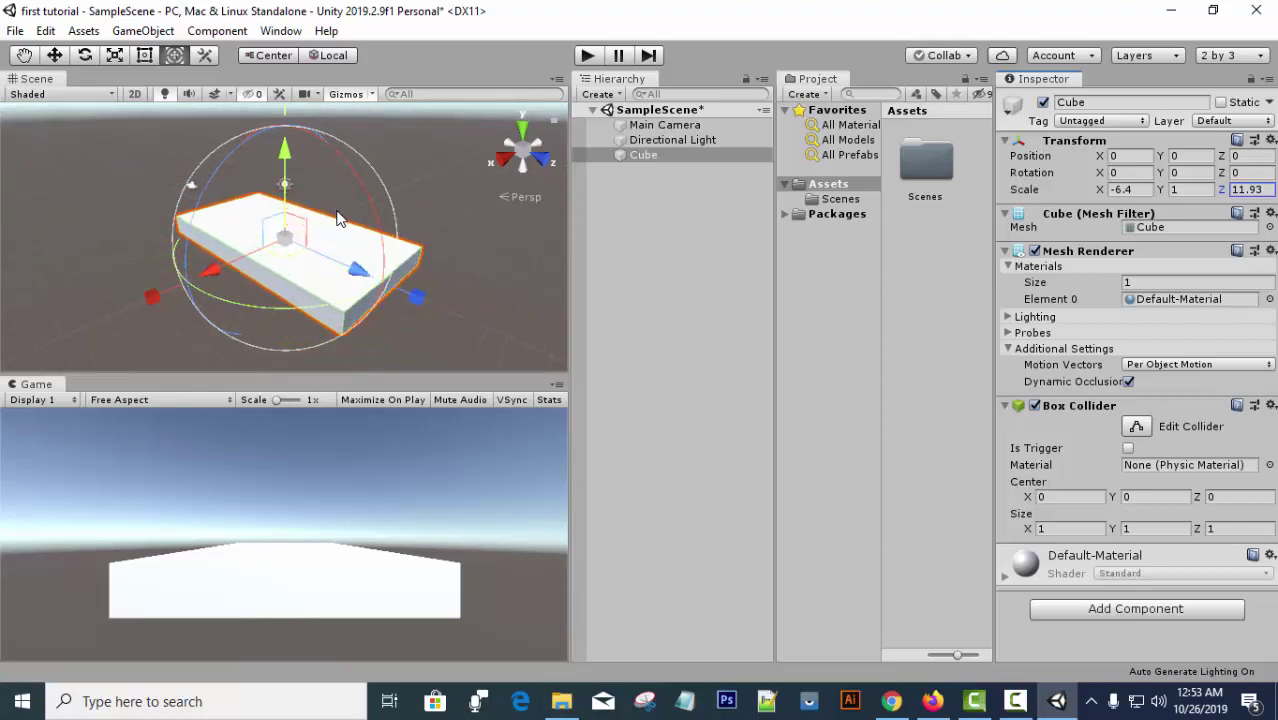
scroll(337, 218, up, 5)
scroll(354, 222, down, 5)
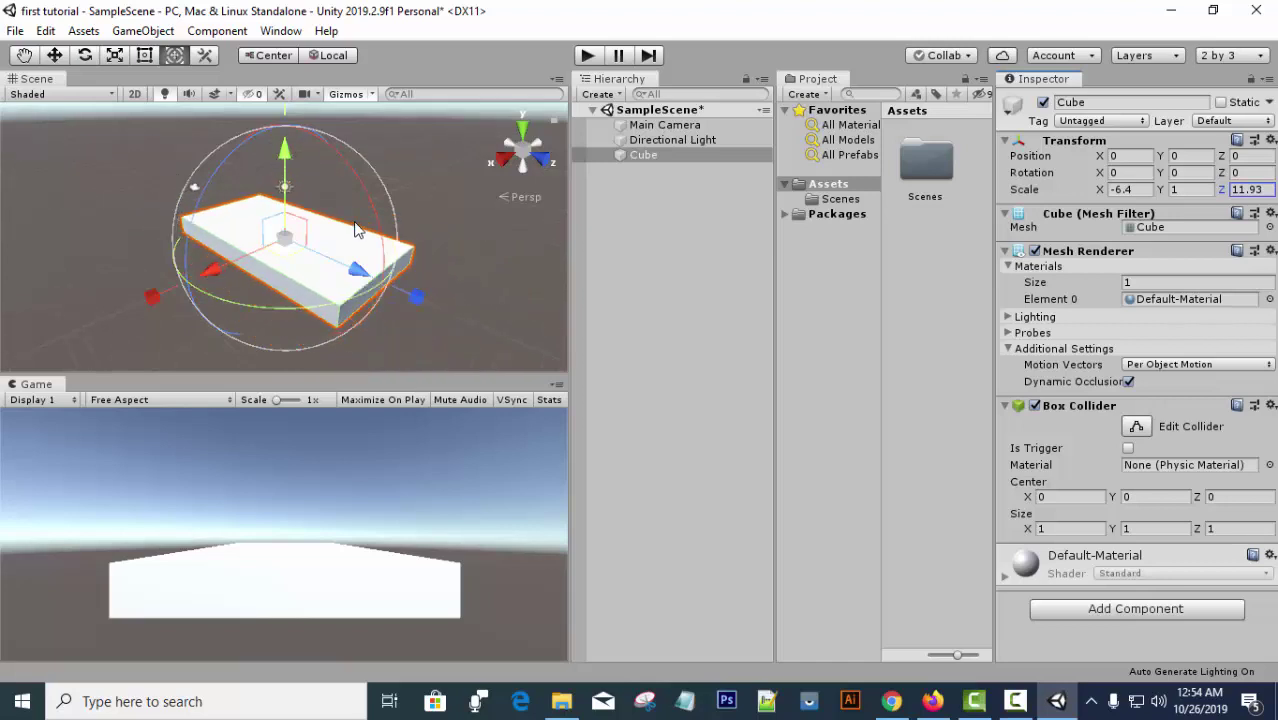
scroll(355, 230, up, 2)
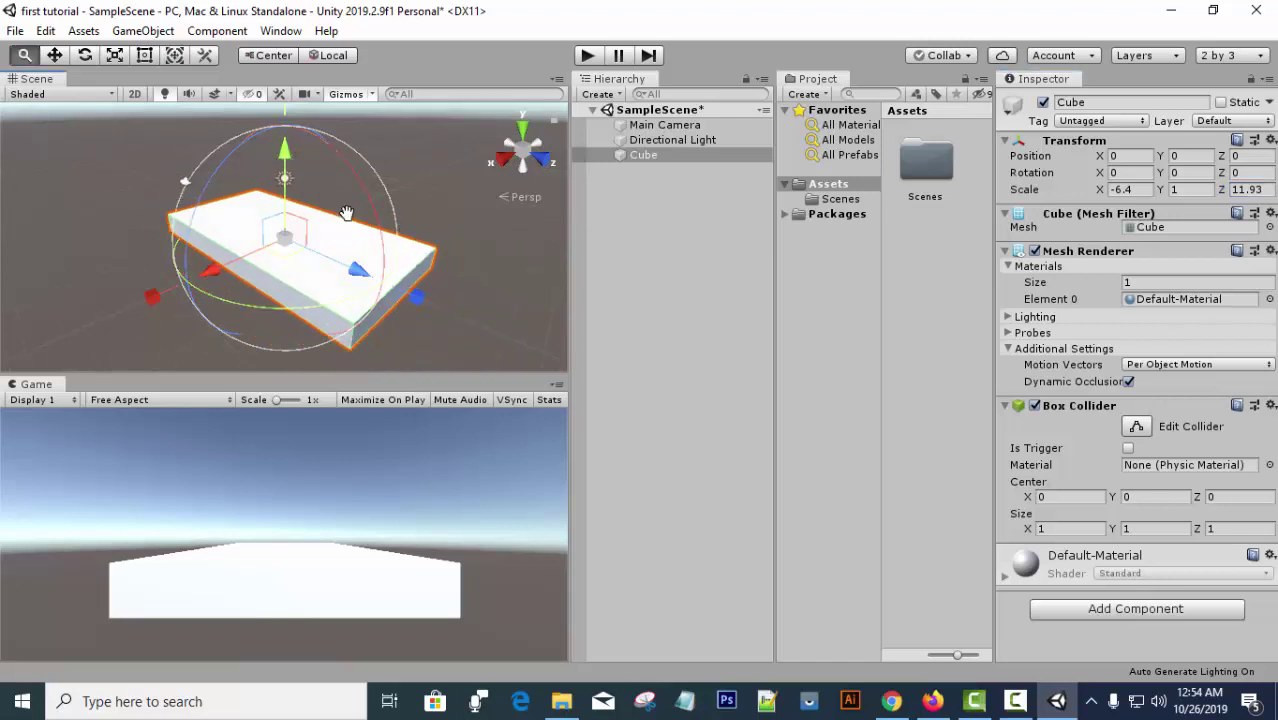
drag(345, 213, 312, 216)
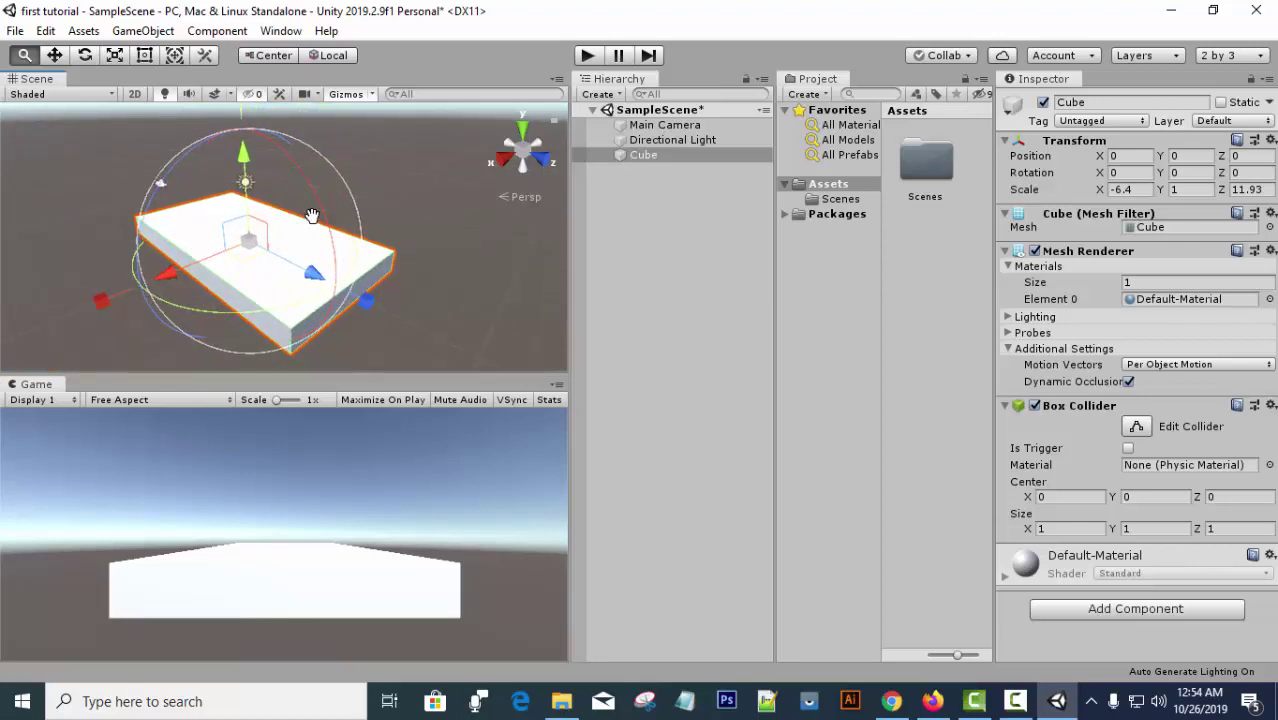
key(y)
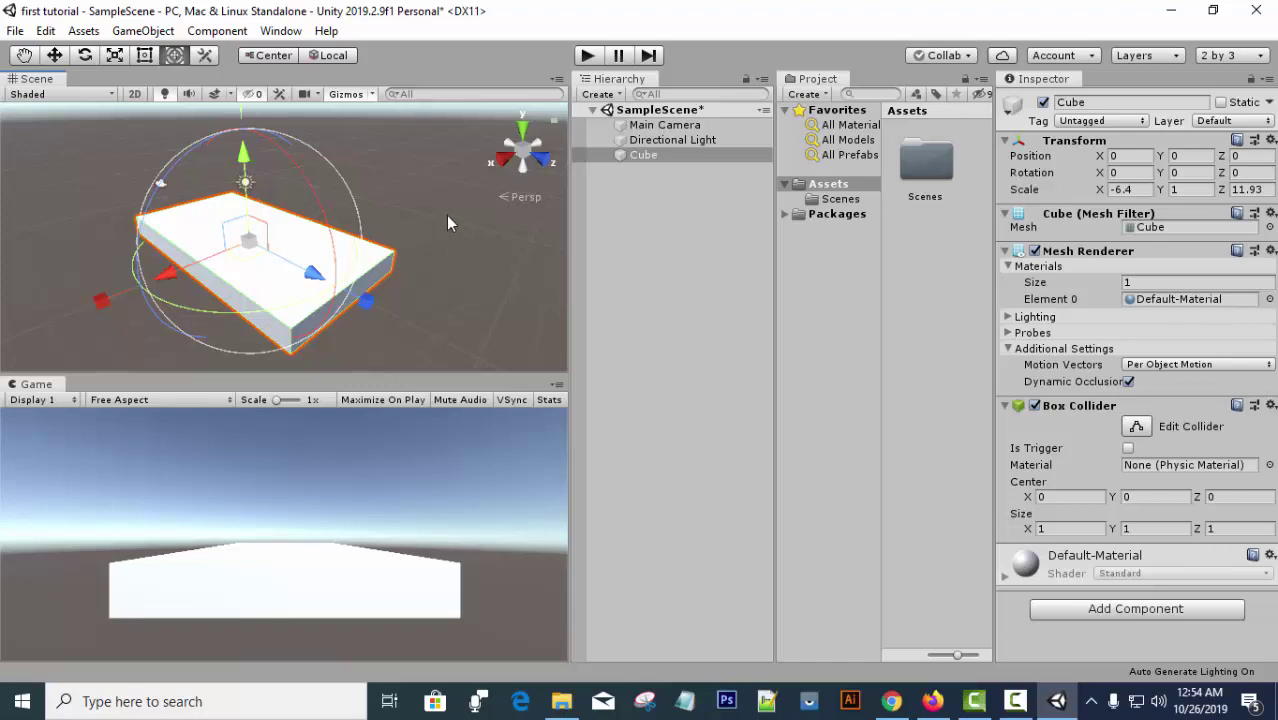
alt+drag(433, 226, 445, 253)
click(445, 253)
View the cube side-on and lower its Y scale to 0.15 for a thin platform.
click(355, 240)
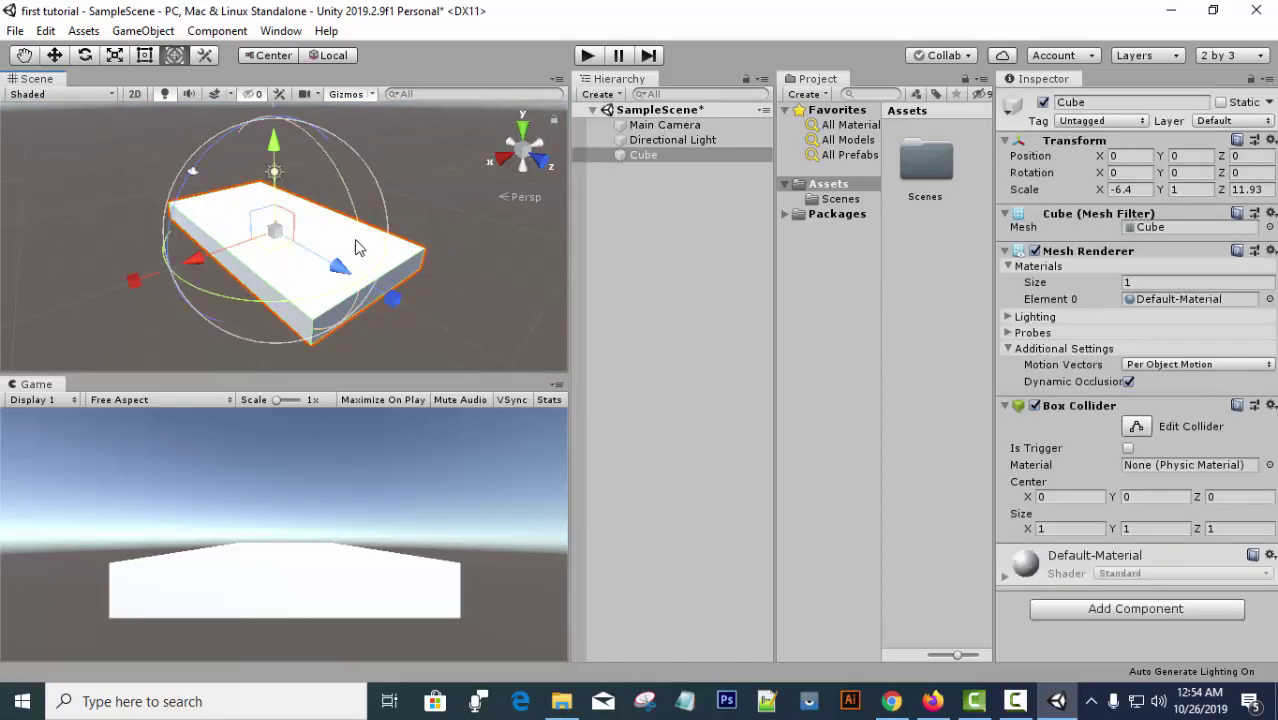
click(542, 163)
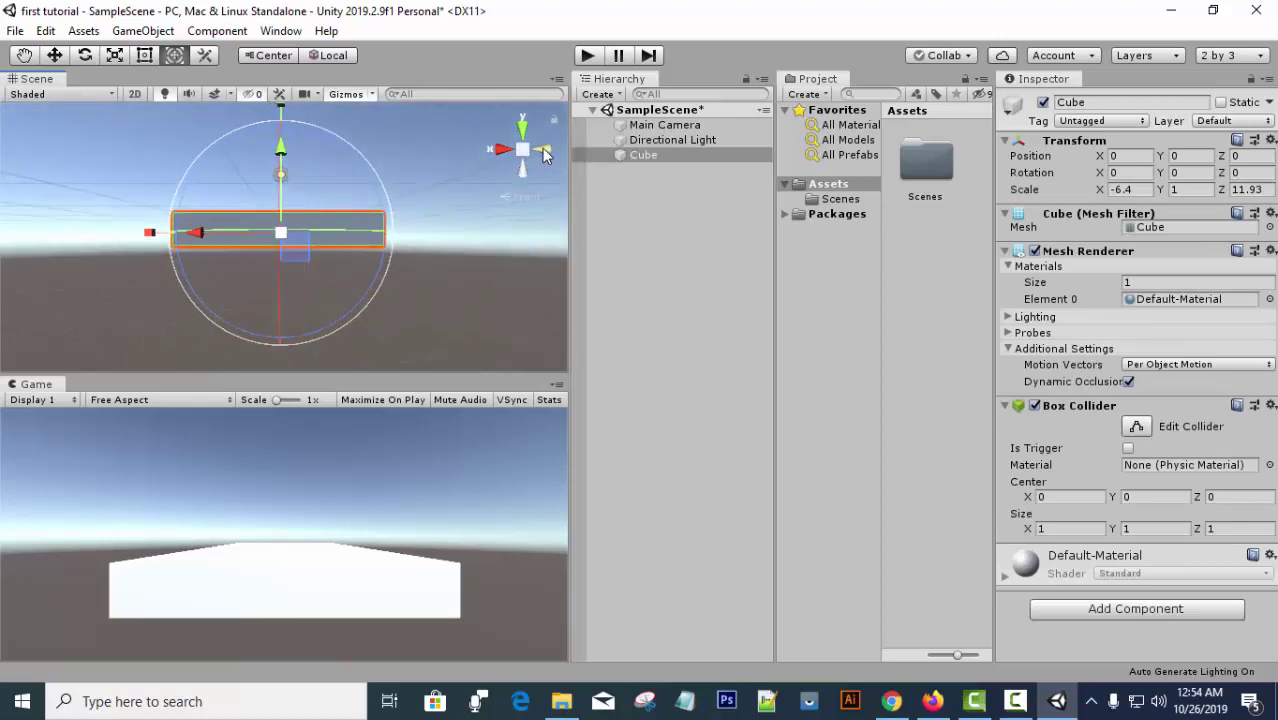
scroll(367, 190, up, 5)
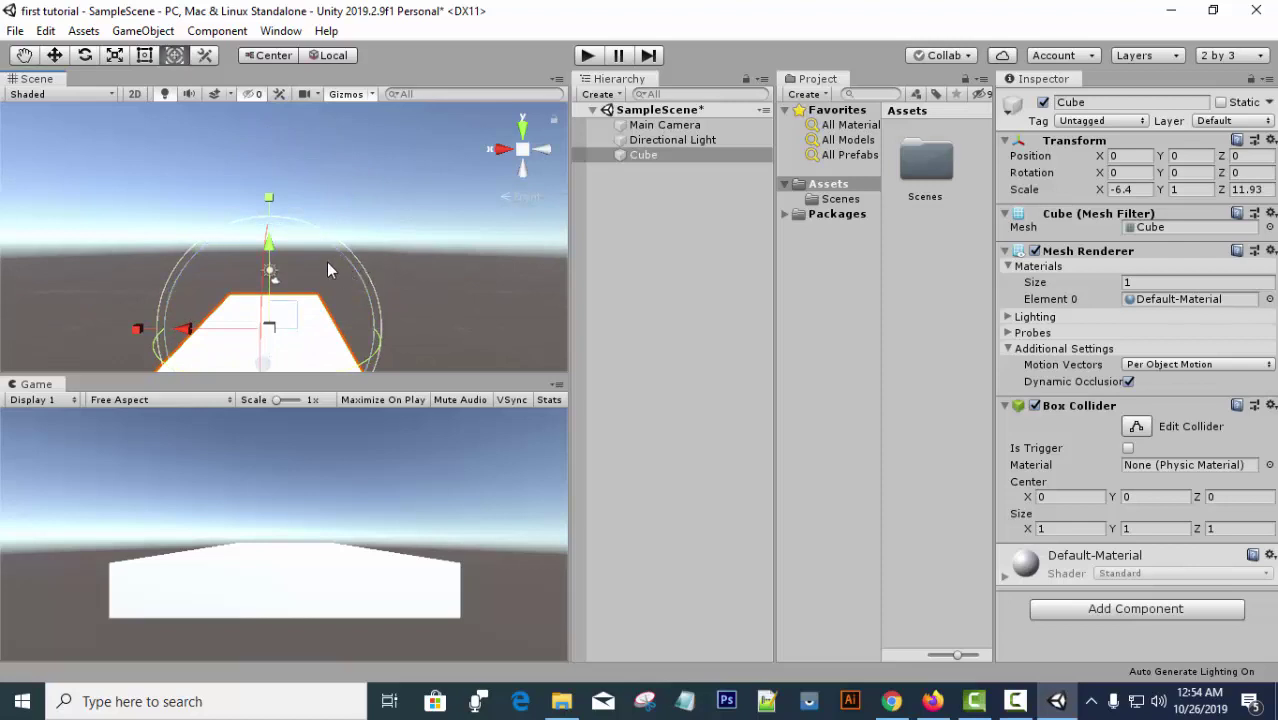
alt+drag(320, 300, 379, 322)
scroll(330, 273, up, 3)
mouse_move(330, 273)
alt+mouse_down()
mouse_move(313, 271)
mouse_move(320, 260)
alt+mouse_up()
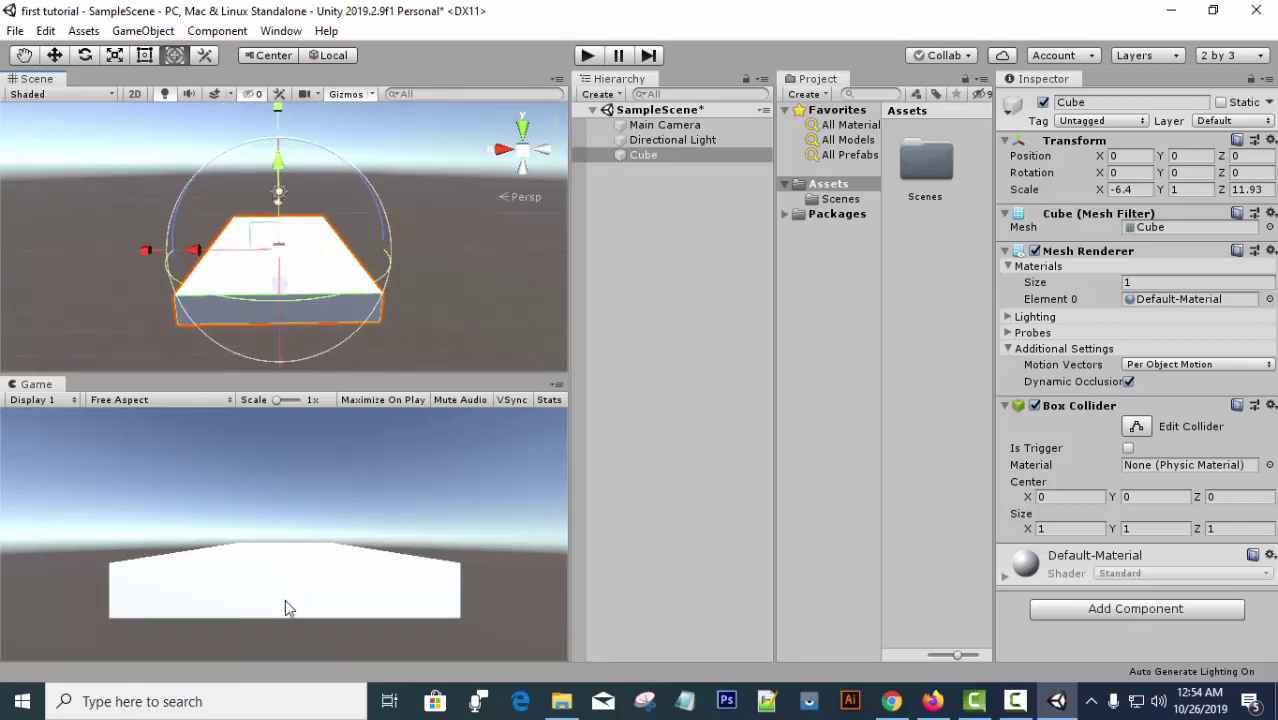
click(1166, 189)
drag(1158, 190, 1134, 199)
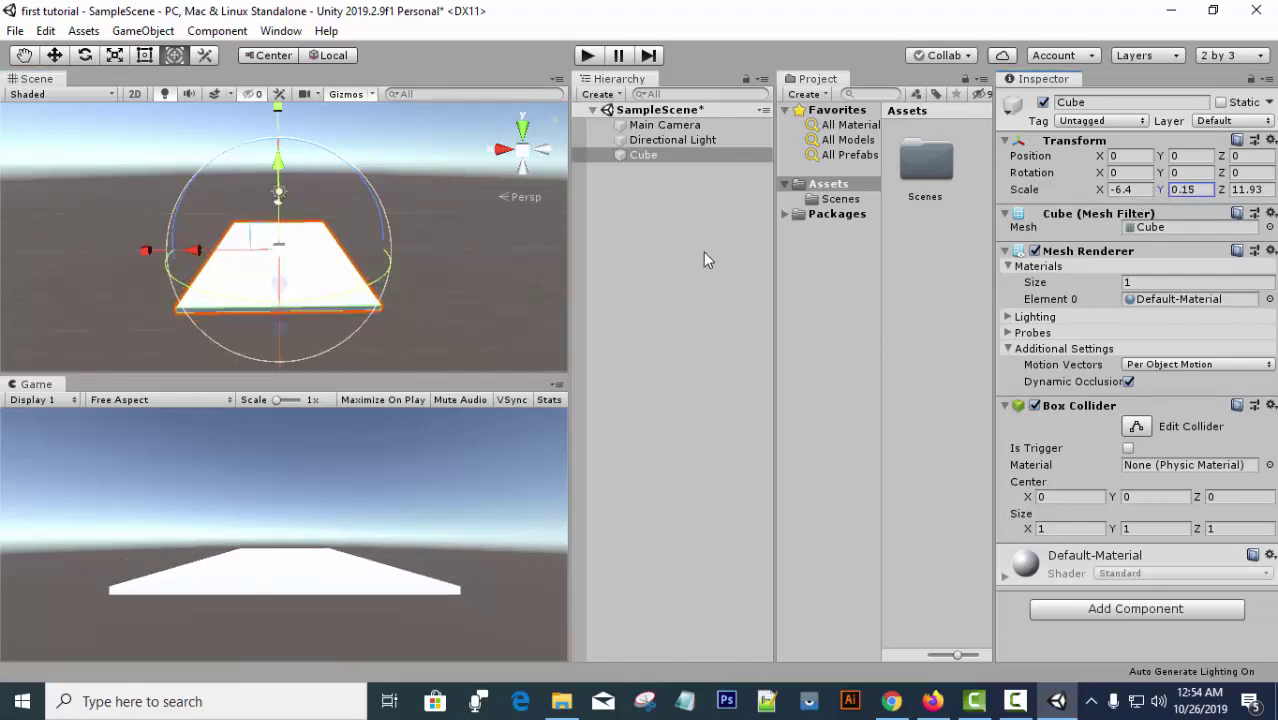
click(705, 374)
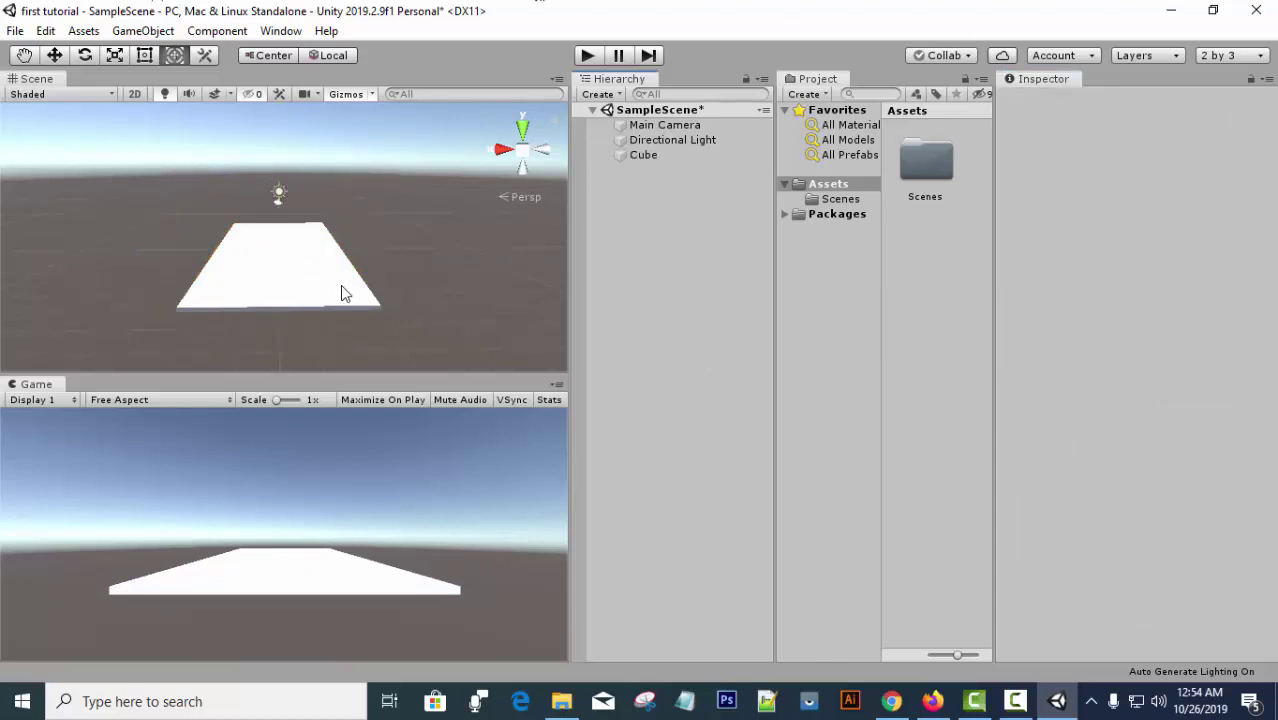
Create a New Material asset in the top Assets folder.
click(295, 258)
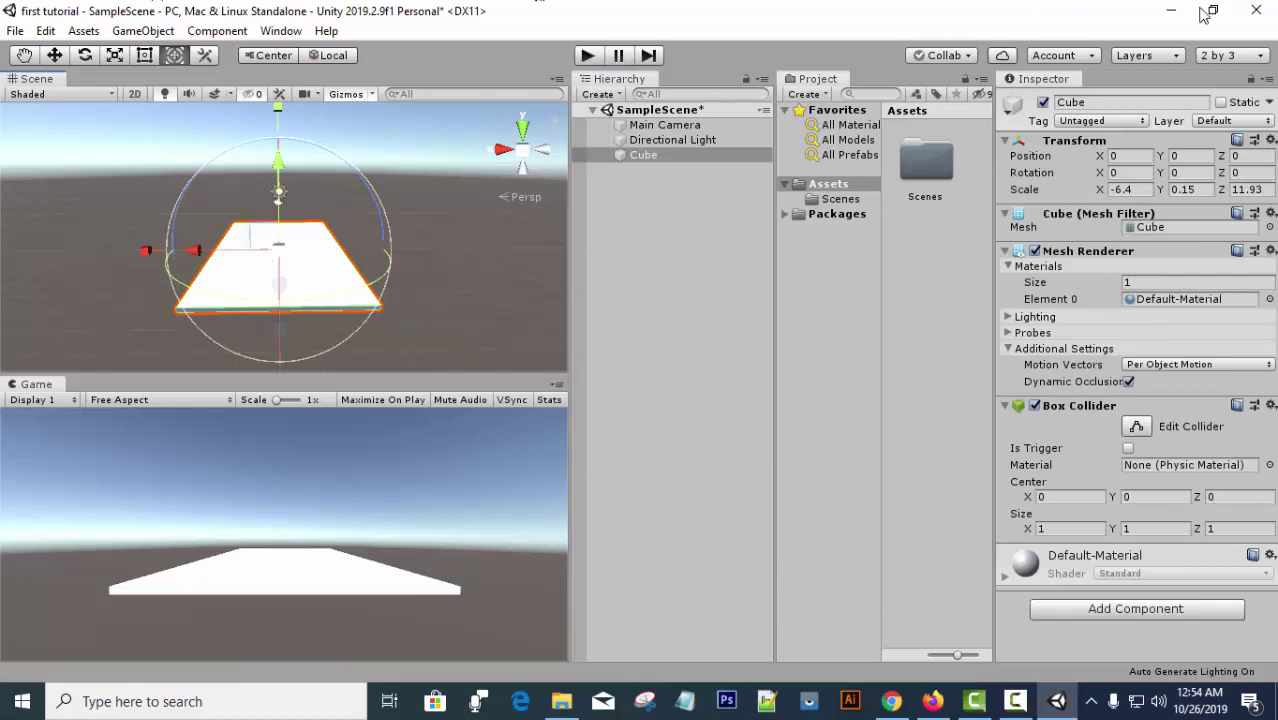
right_click(918, 269)
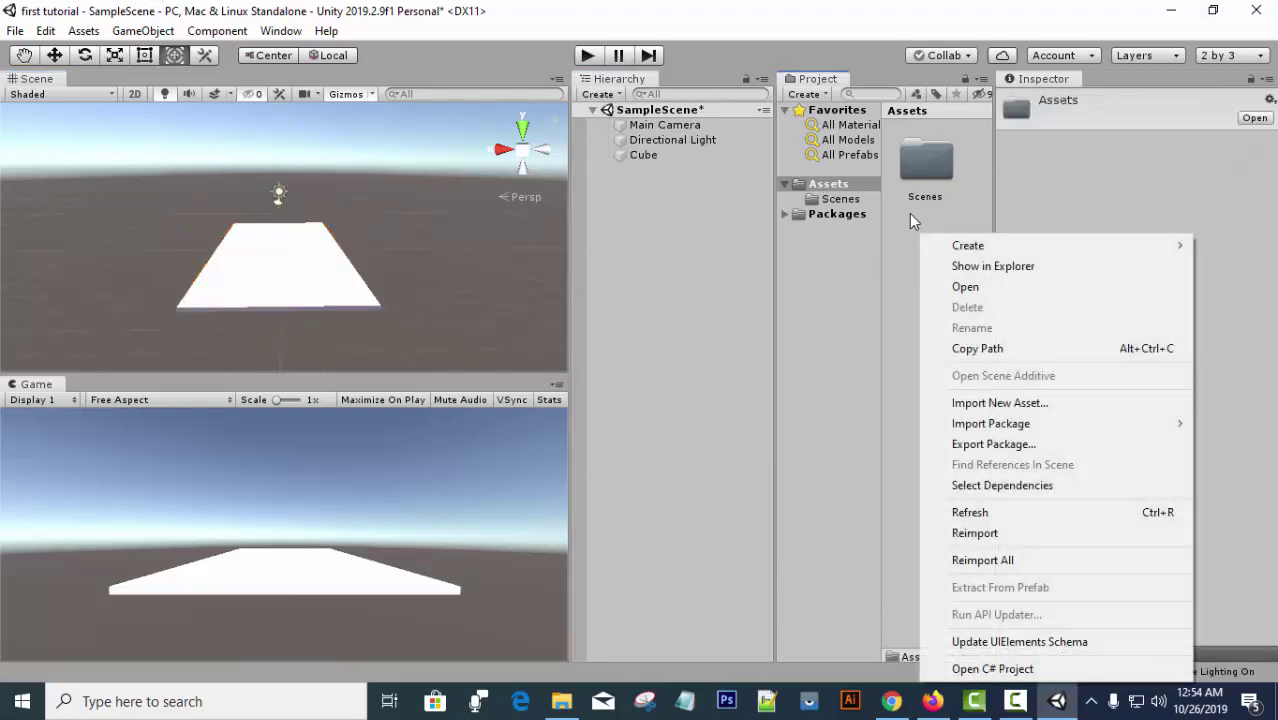
click(909, 213)
click(830, 199)
click(828, 185)
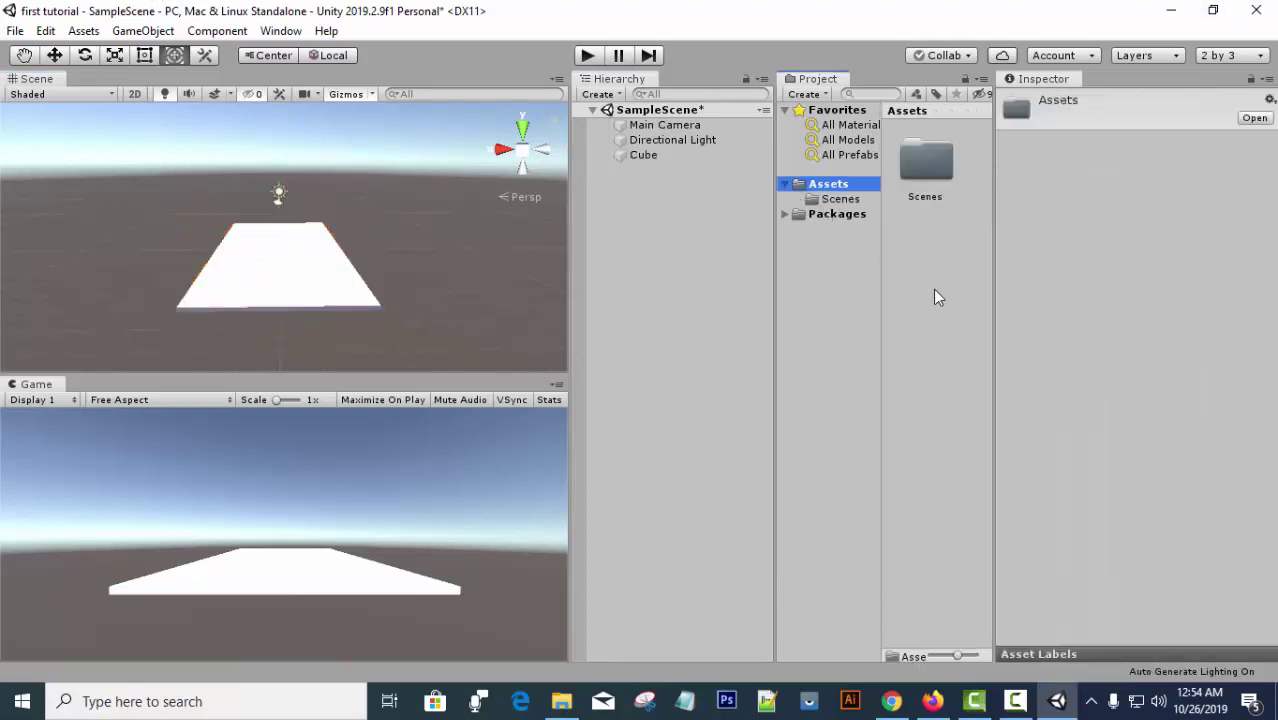
right_click(933, 290)
click(814, 291)
right_click(908, 266)
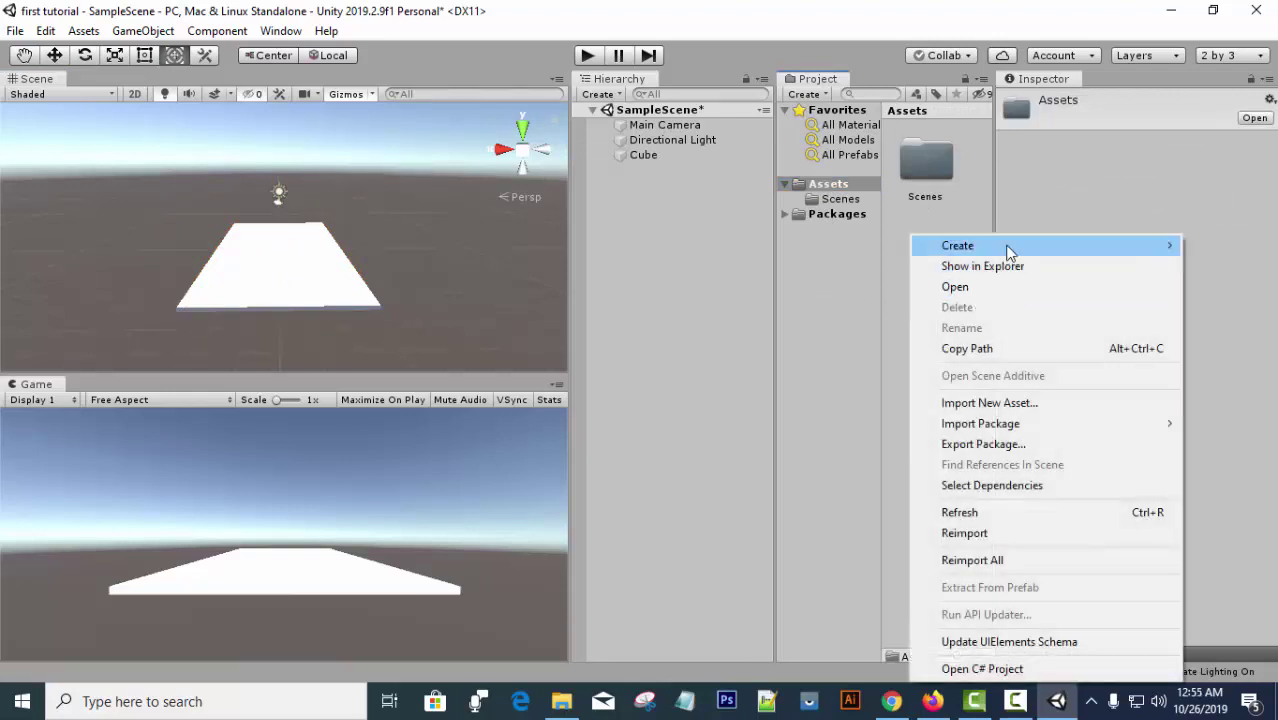
mouse_move(1008, 253)
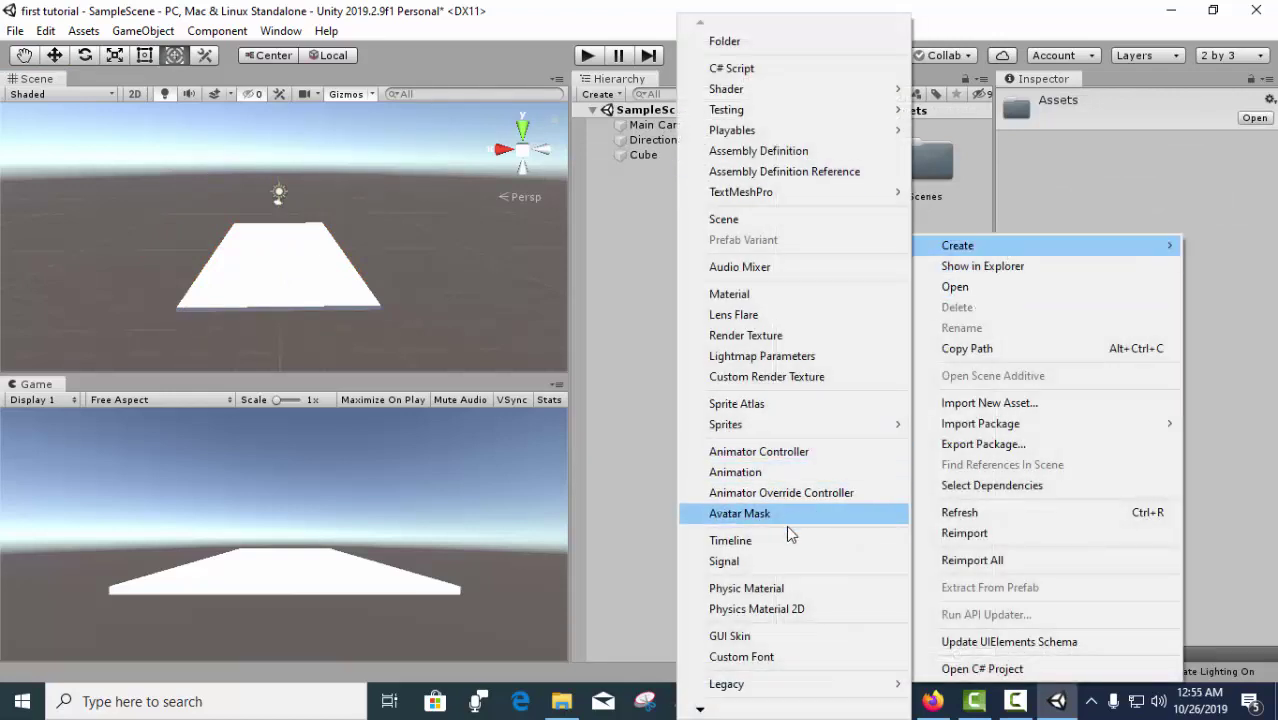
click(775, 298)
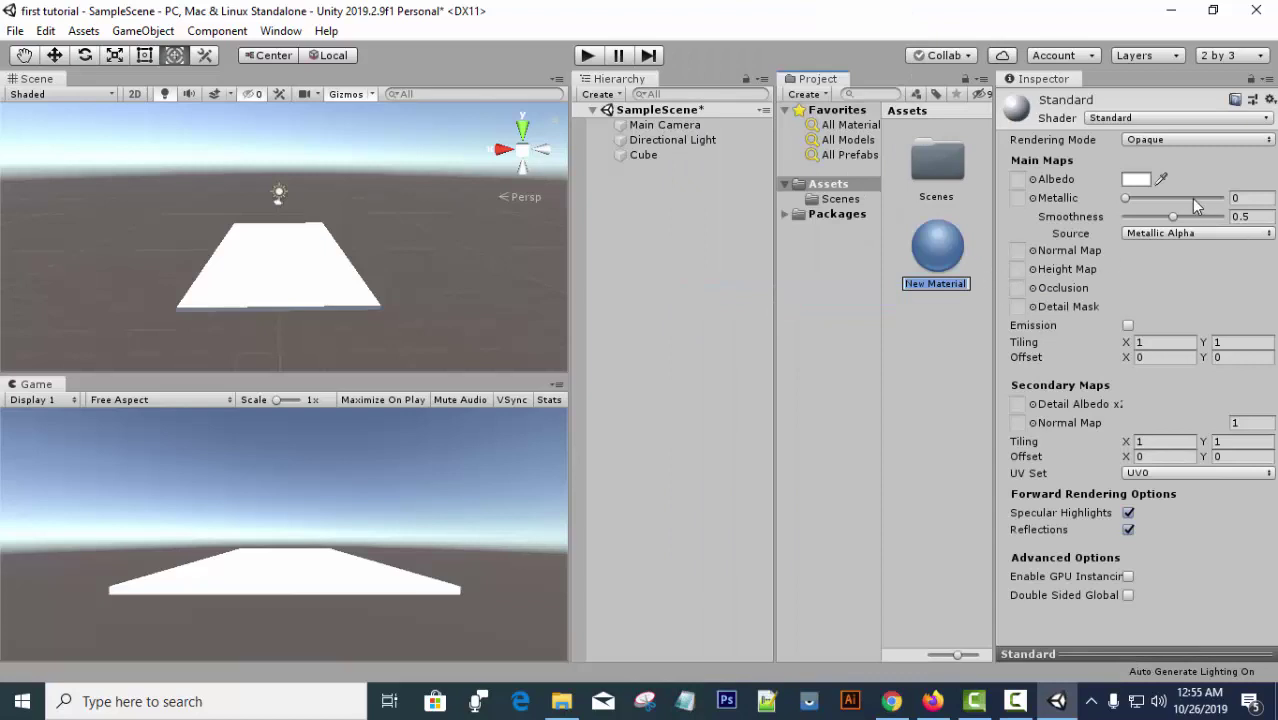
Set the material's Albedo colour to orange-brown 9A5D0B.
click(1137, 179)
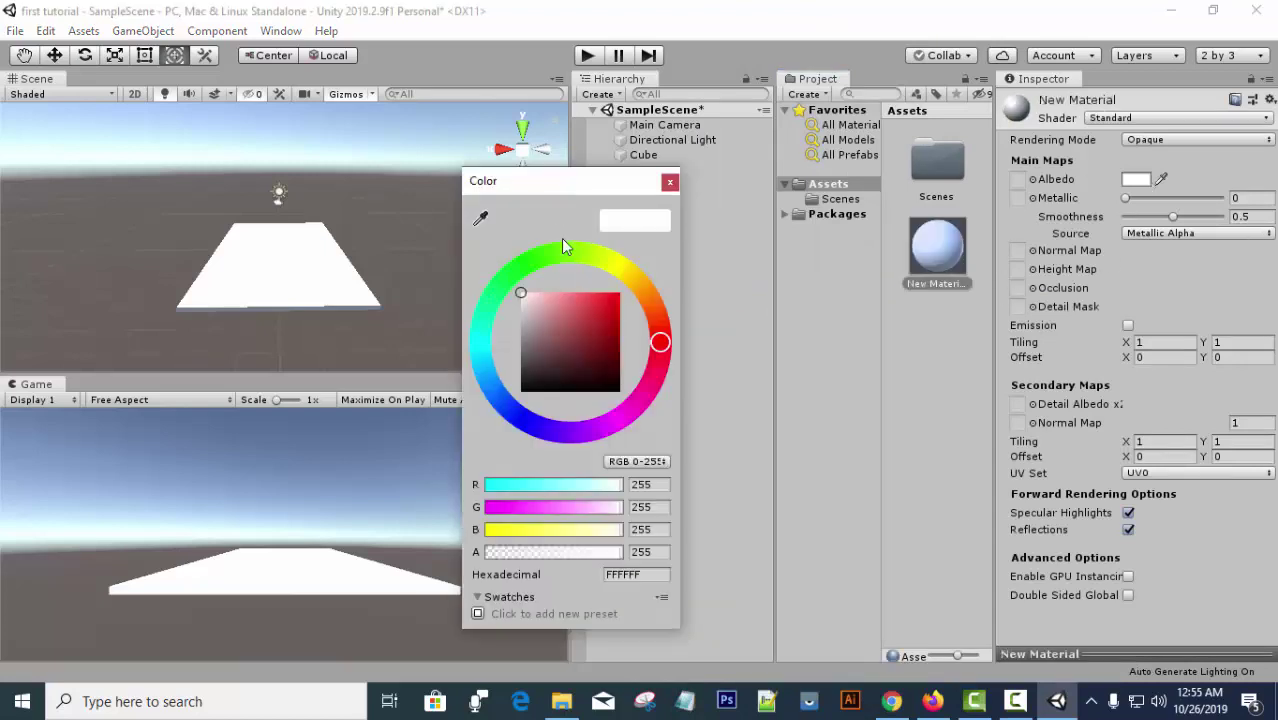
click(618, 320)
click(670, 181)
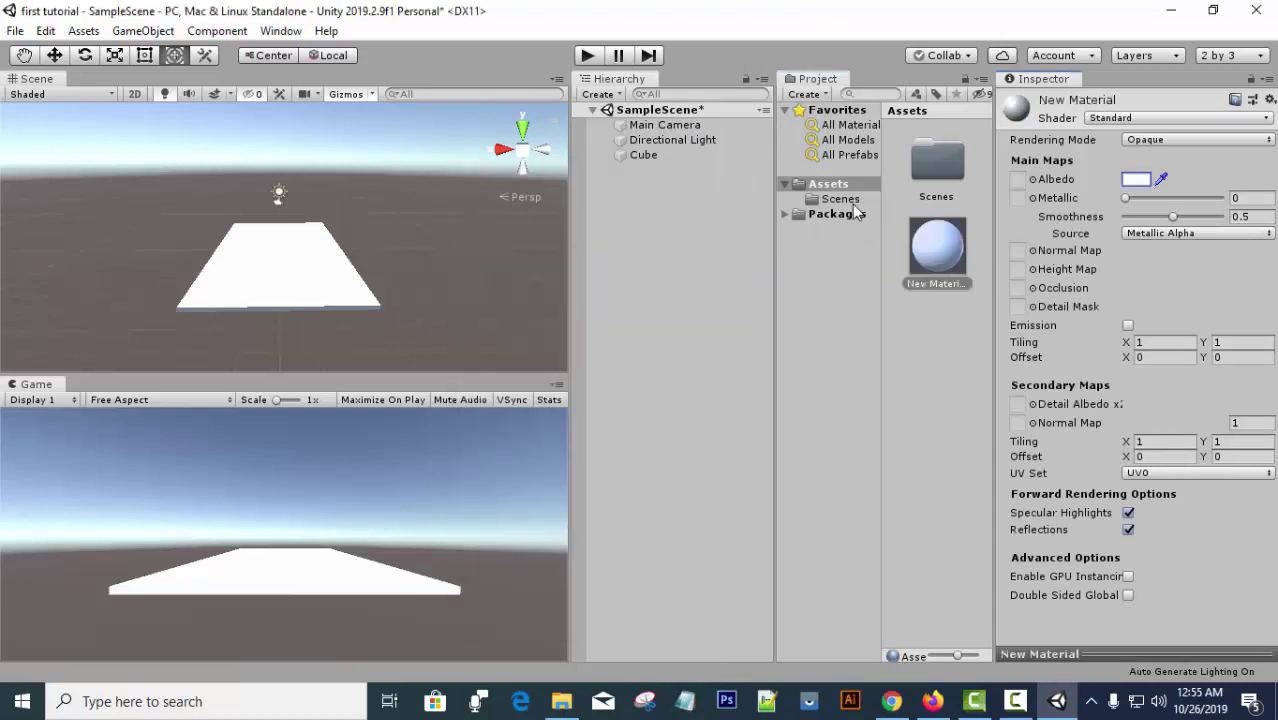
click(1130, 181)
mouse_move(605, 325)
mouse_down()
mouse_move(617, 320)
mouse_move(617, 350)
mouse_move(645, 291)
mouse_up()
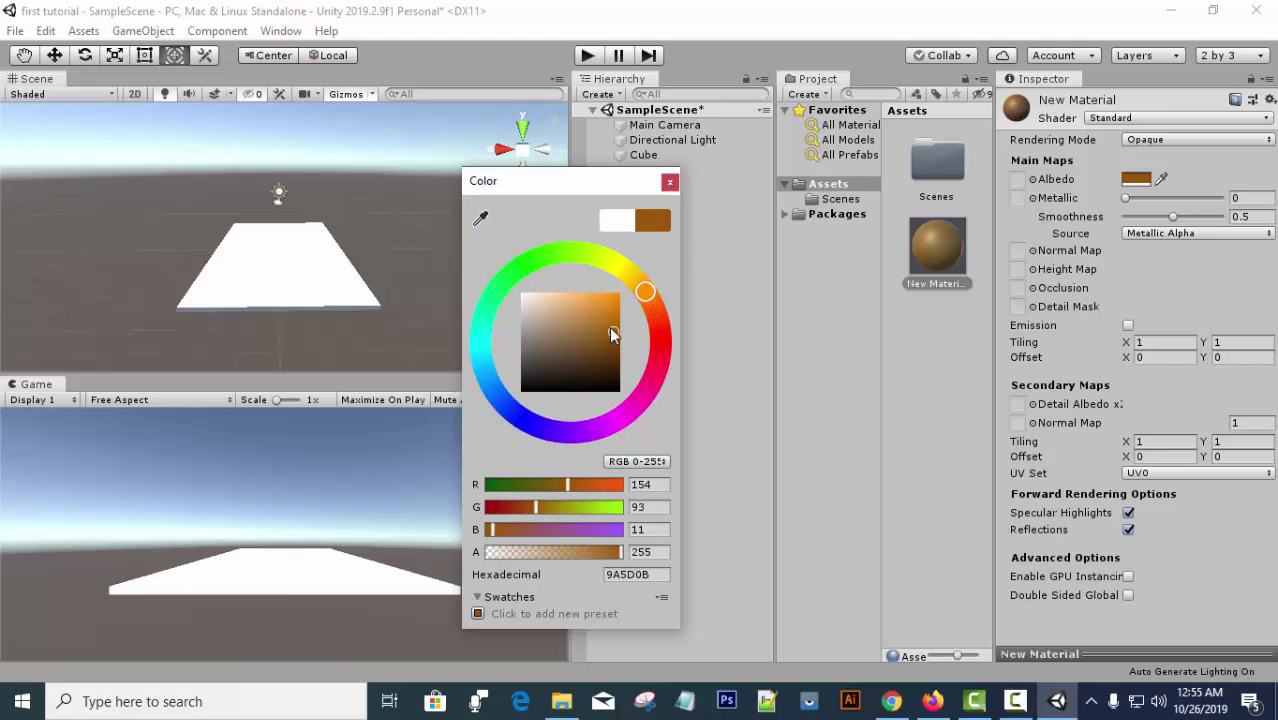
click(610, 327)
click(670, 184)
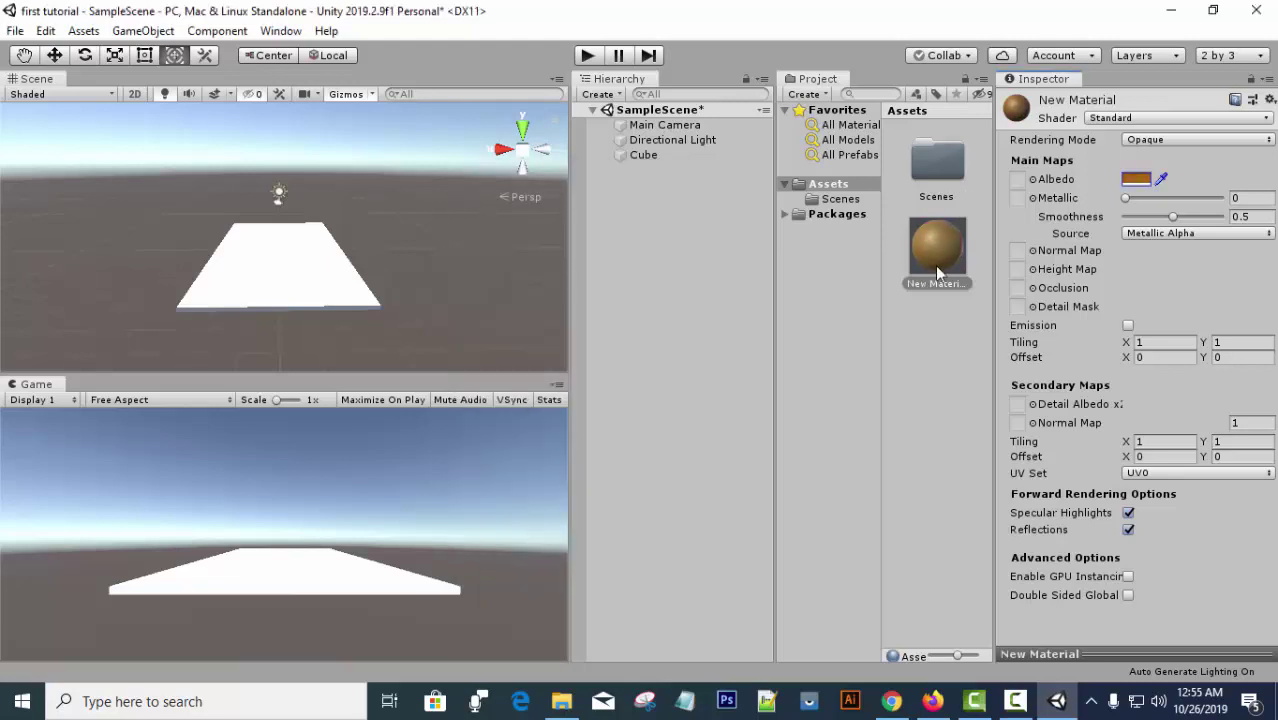
Drag New Material onto the Cube slab in the Scene view to colour it.
click(938, 250)
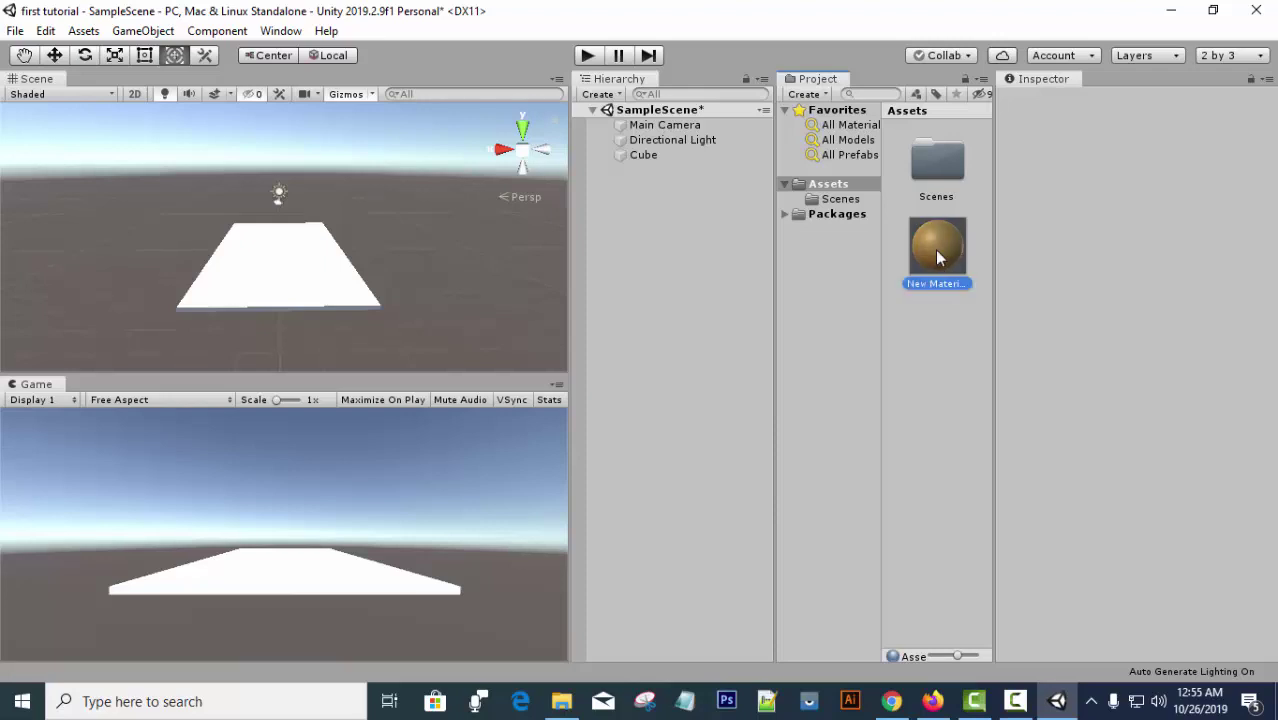
drag(938, 250, 636, 155)
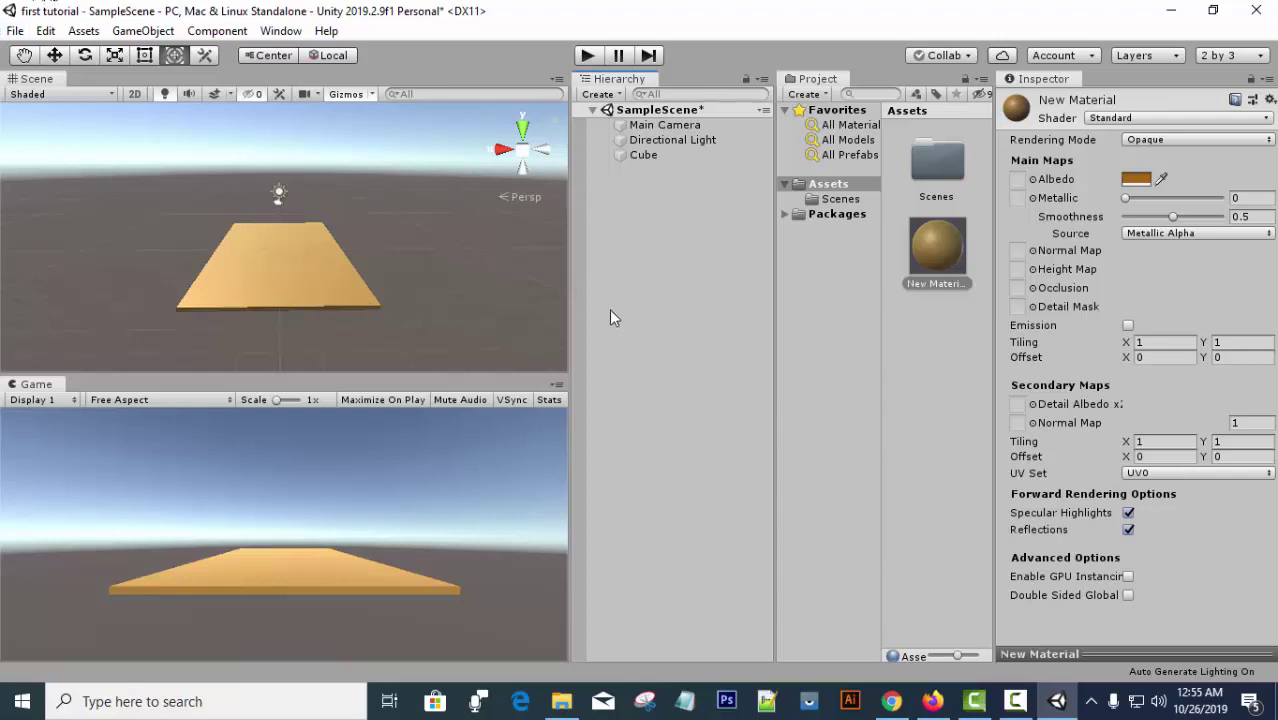
click(661, 268)
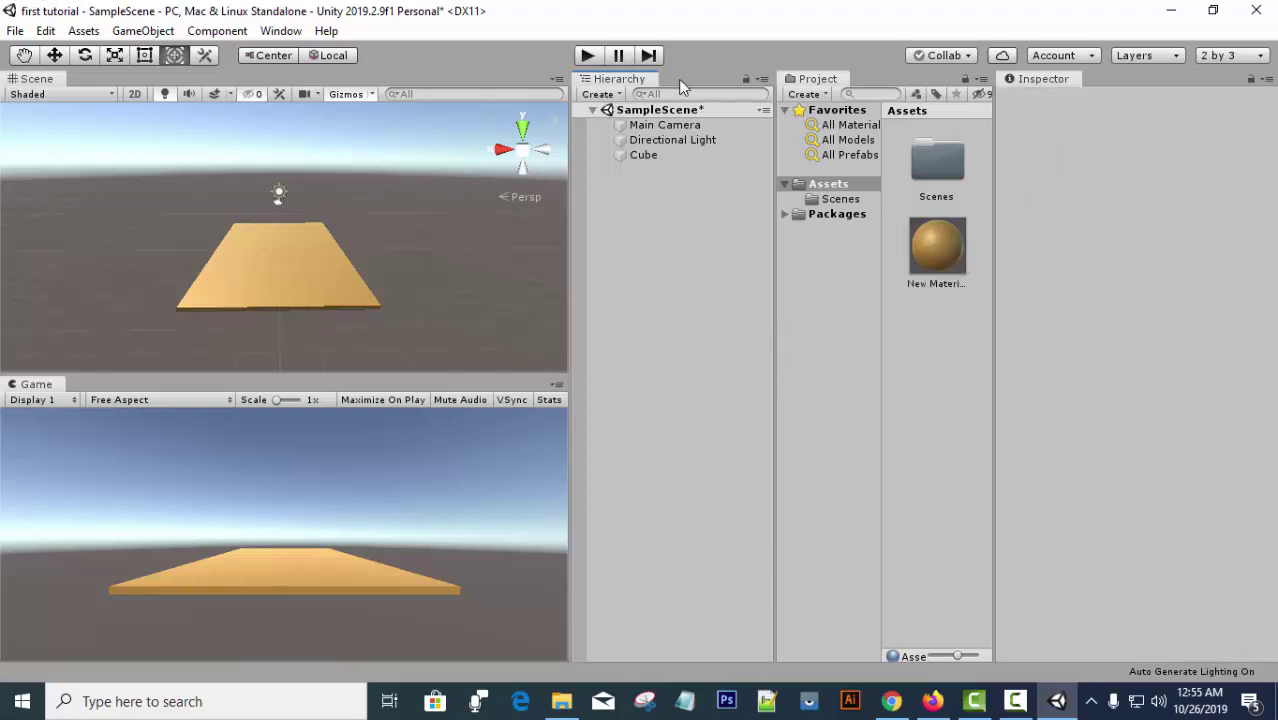
click(268, 268)
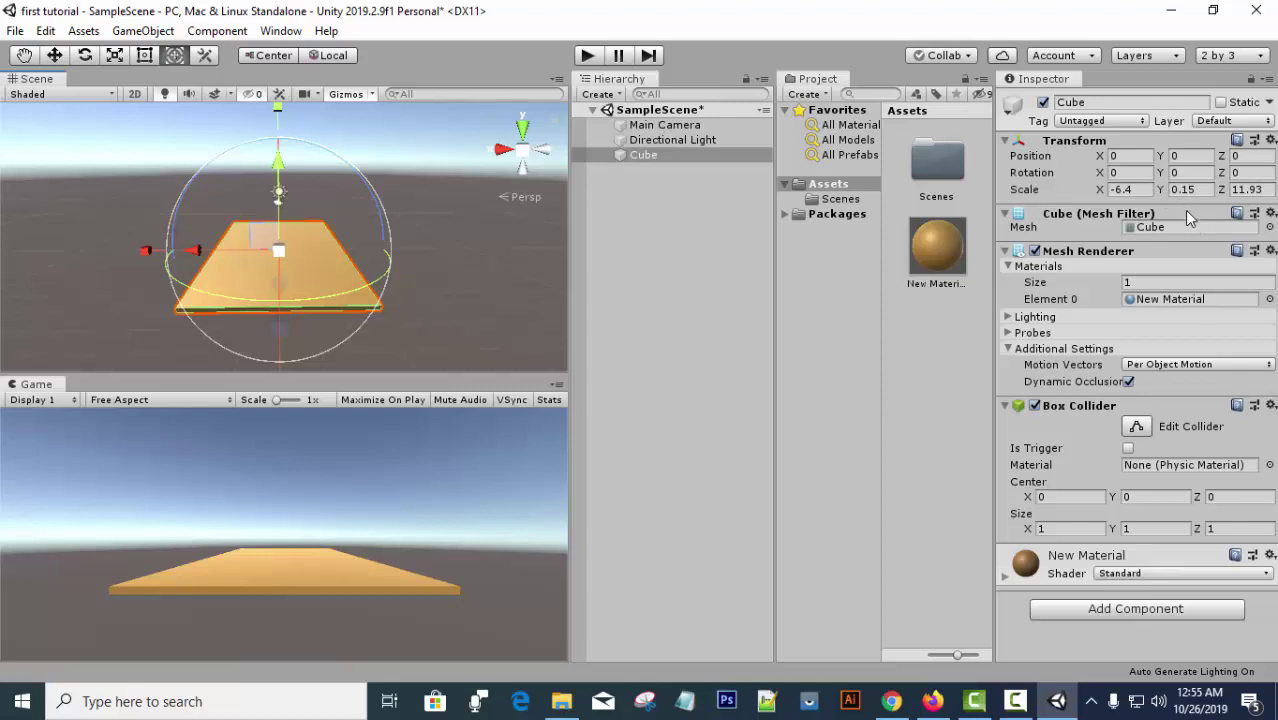
Scale the cube slab to -15.2 on X and 18.26 on Z in the Inspector.
drag(1099, 190, 1057, 181)
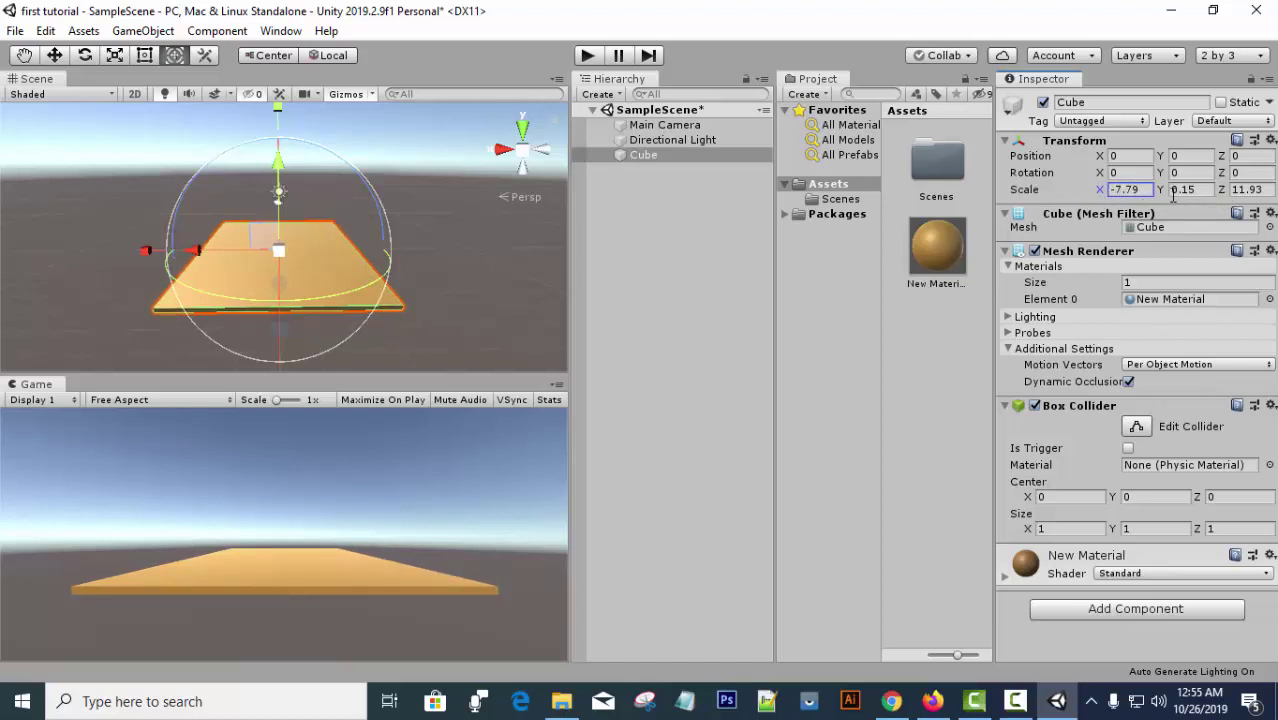
drag(1099, 190, 1068, 195)
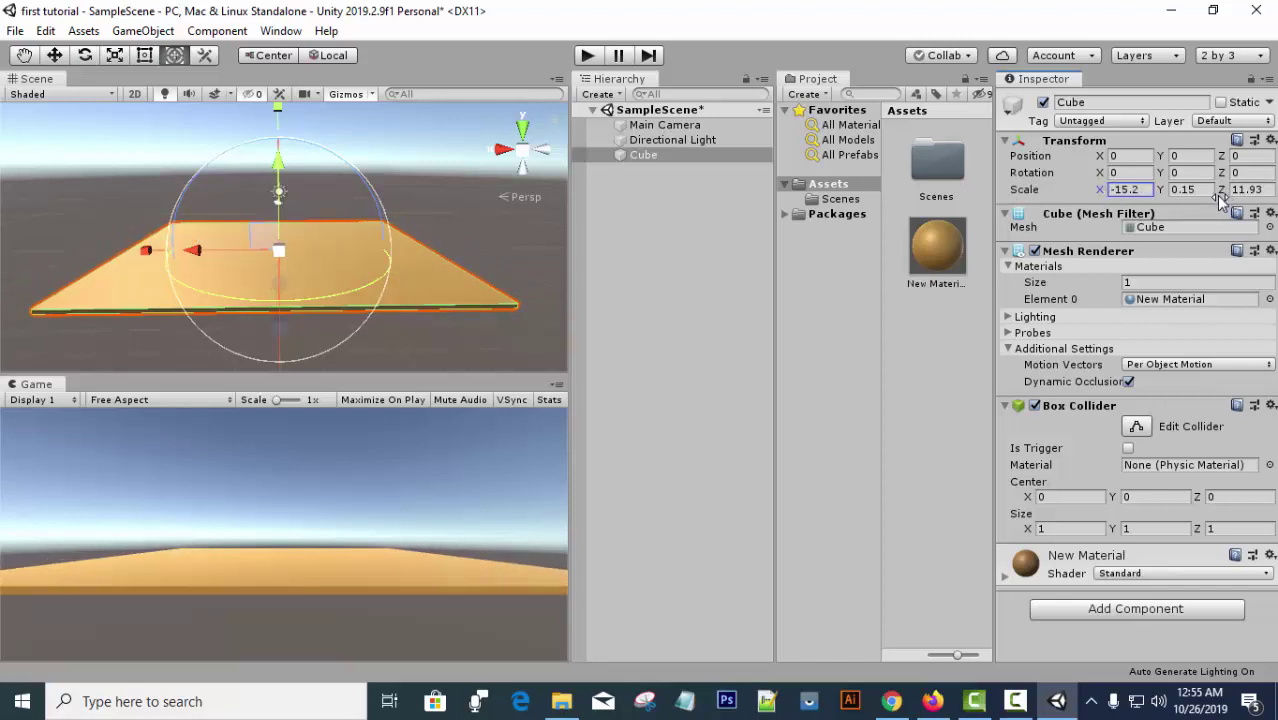
drag(1220, 199, 36, 187)
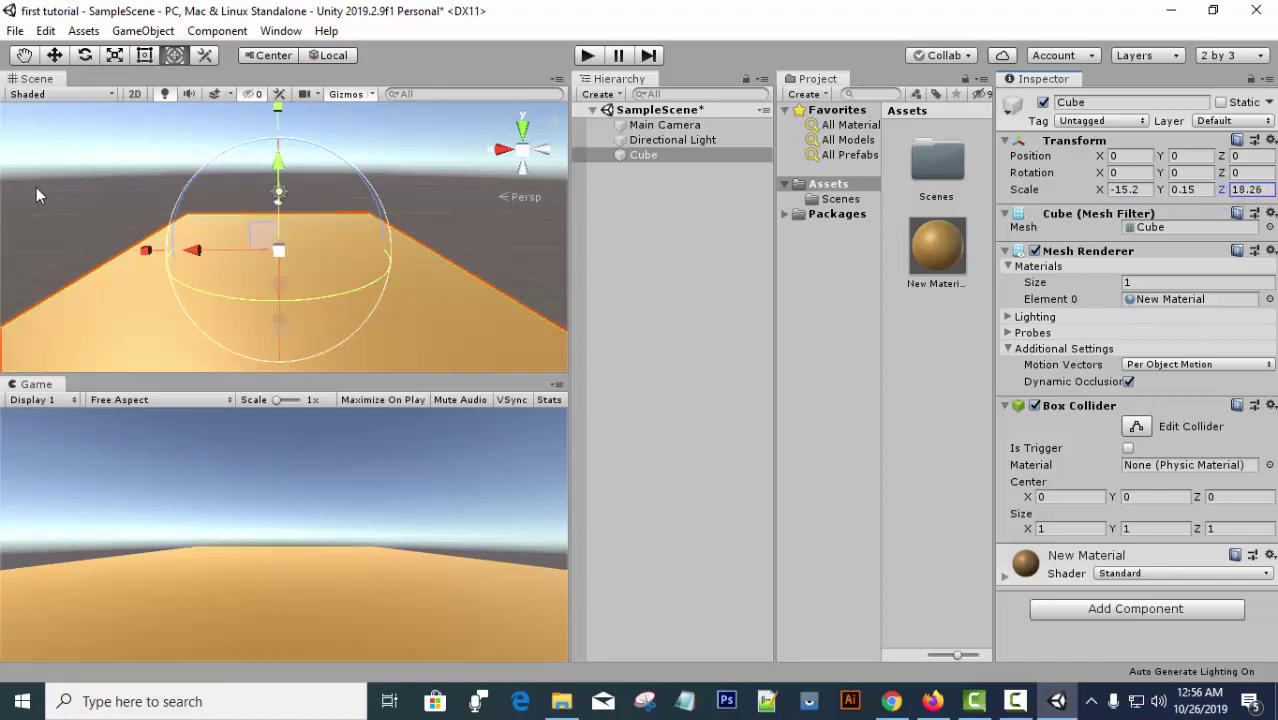
click(616, 285)
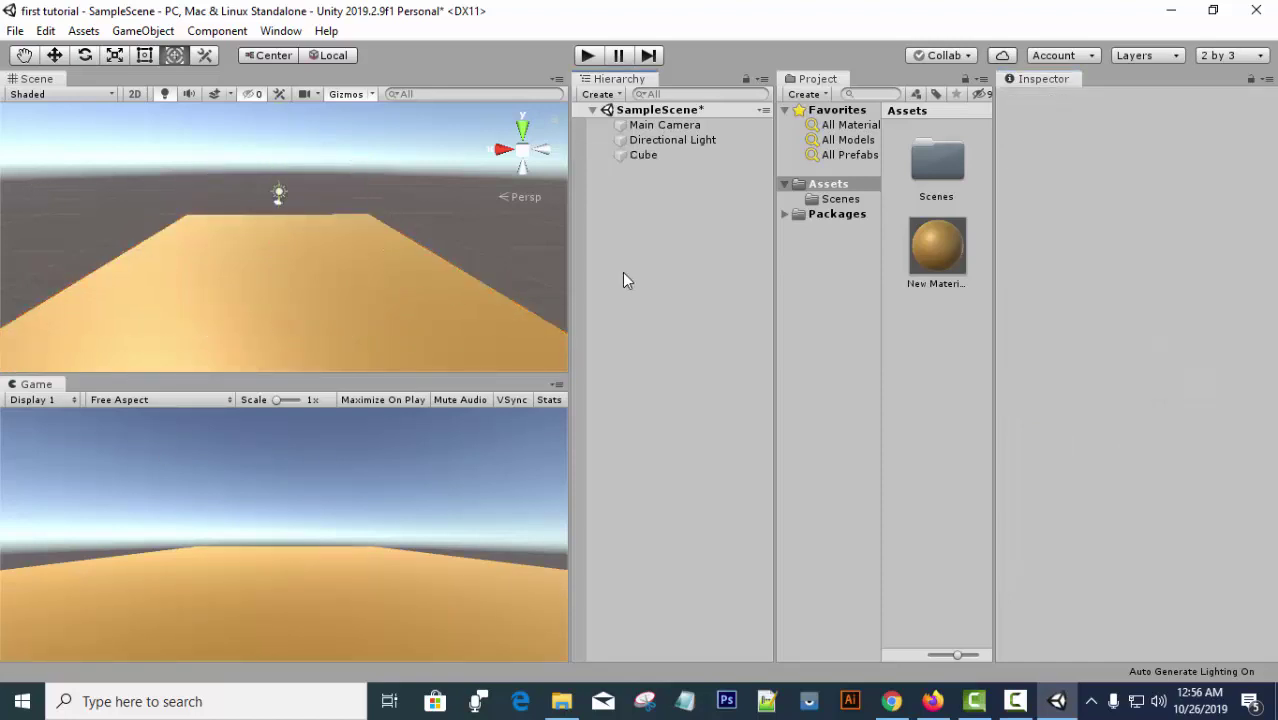
click(421, 289)
Rename the orange floor object in the Hierarchy to Ground.
right_click(645, 156)
click(627, 206)
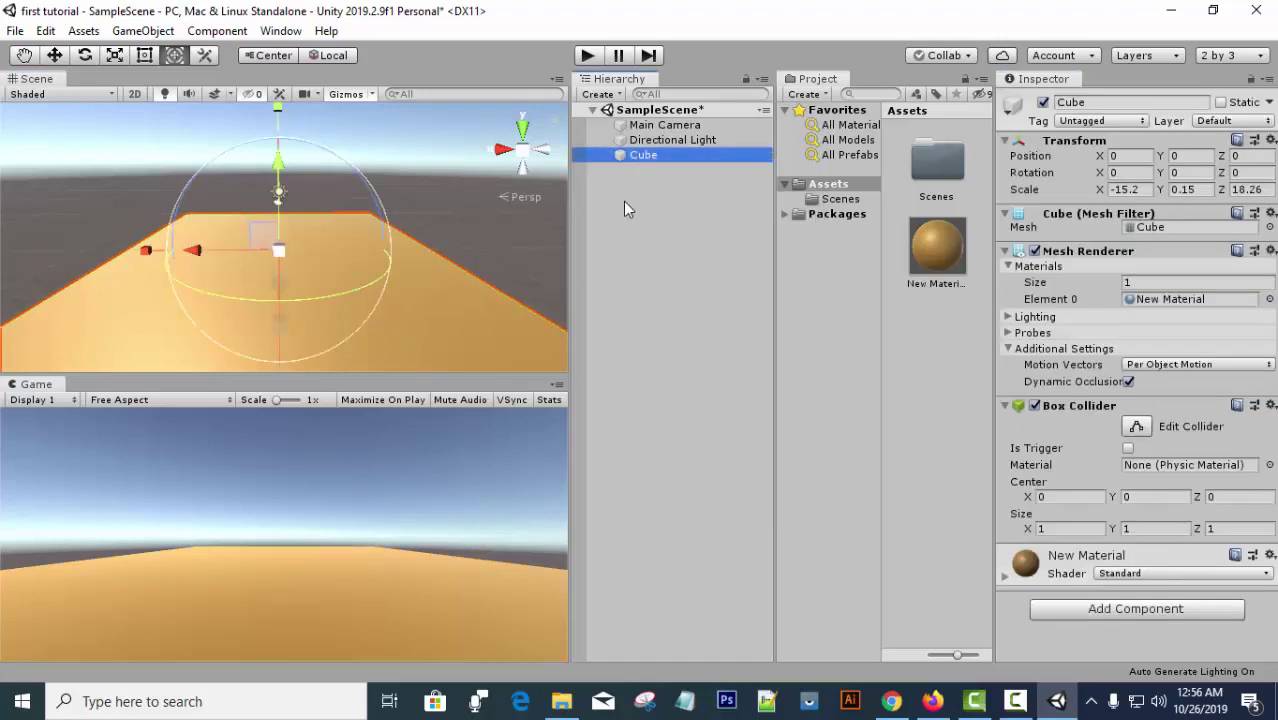
right_click(640, 163)
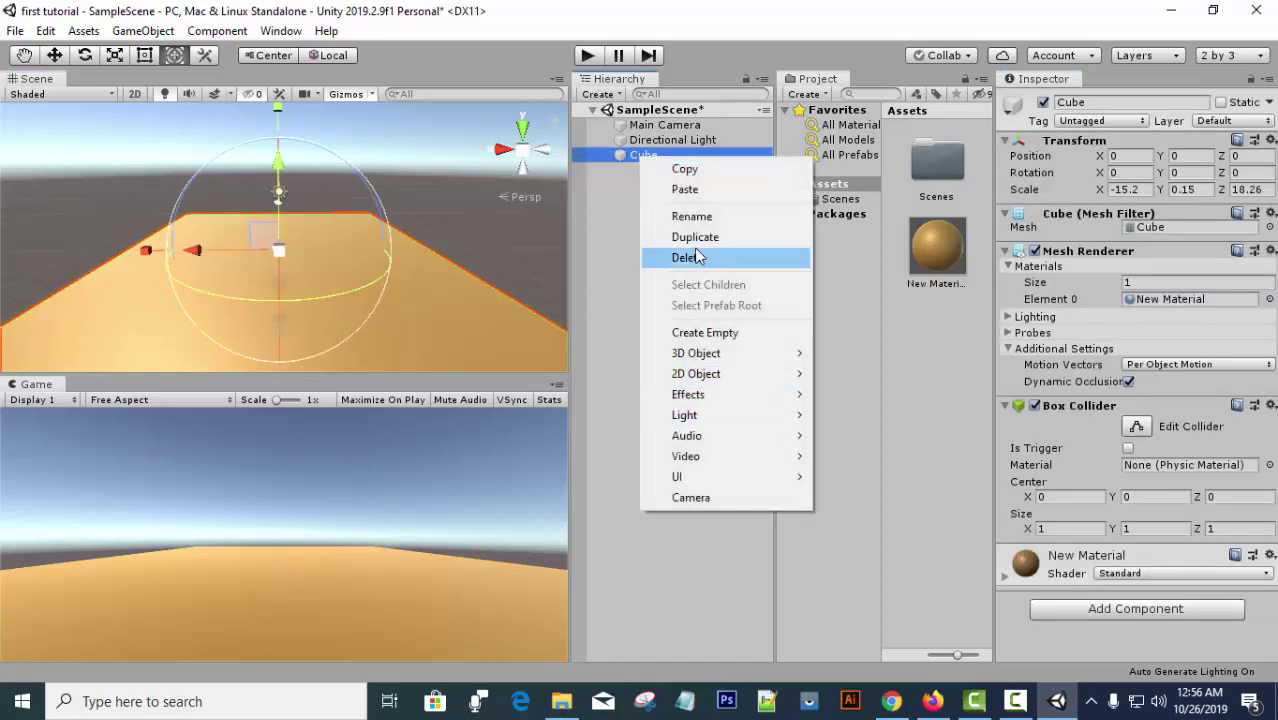
click(692, 217)
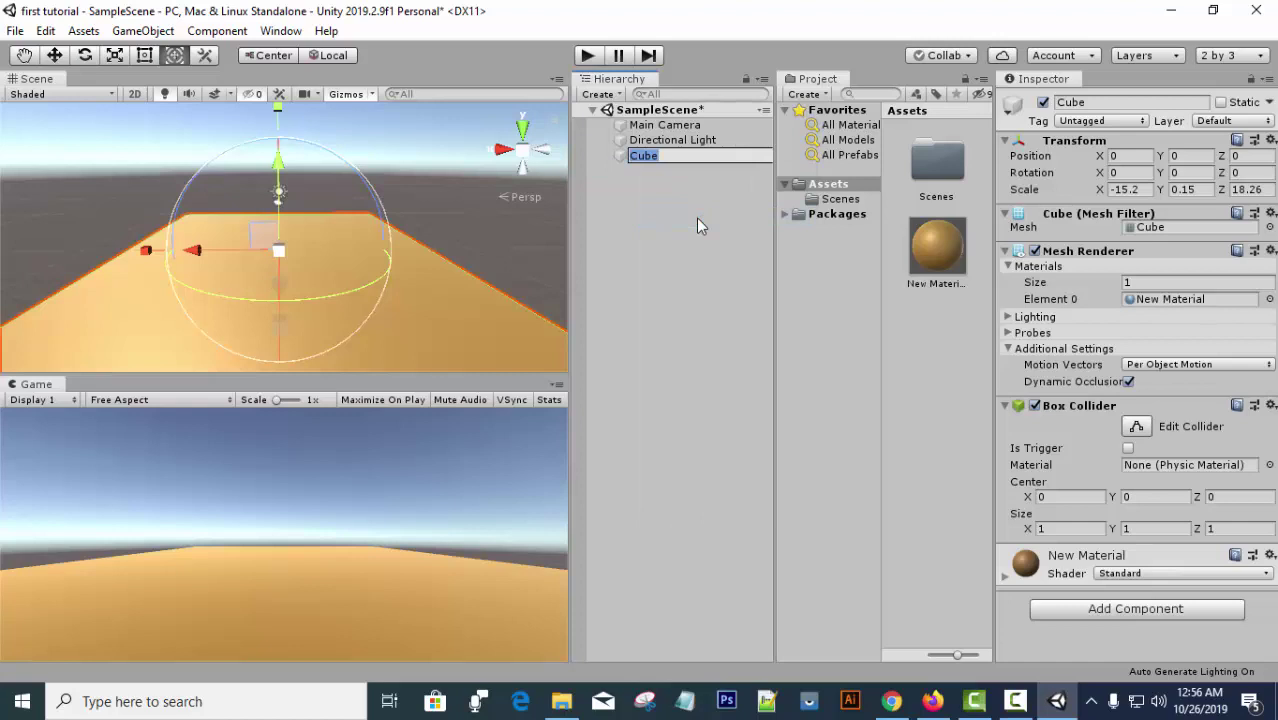
text(Ground)
click(696, 217)
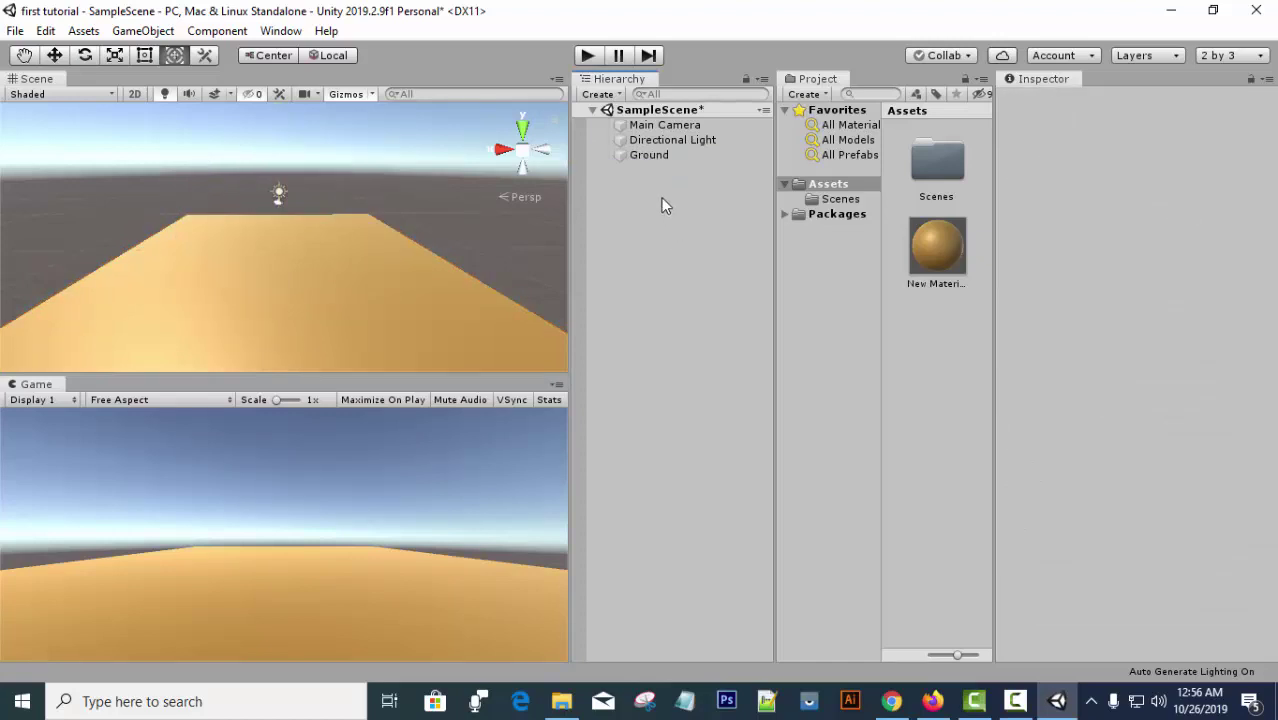
Add a new 3D Cube to the scene, sitting on top of Ground.
right_click(661, 197)
mouse_move(746, 394)
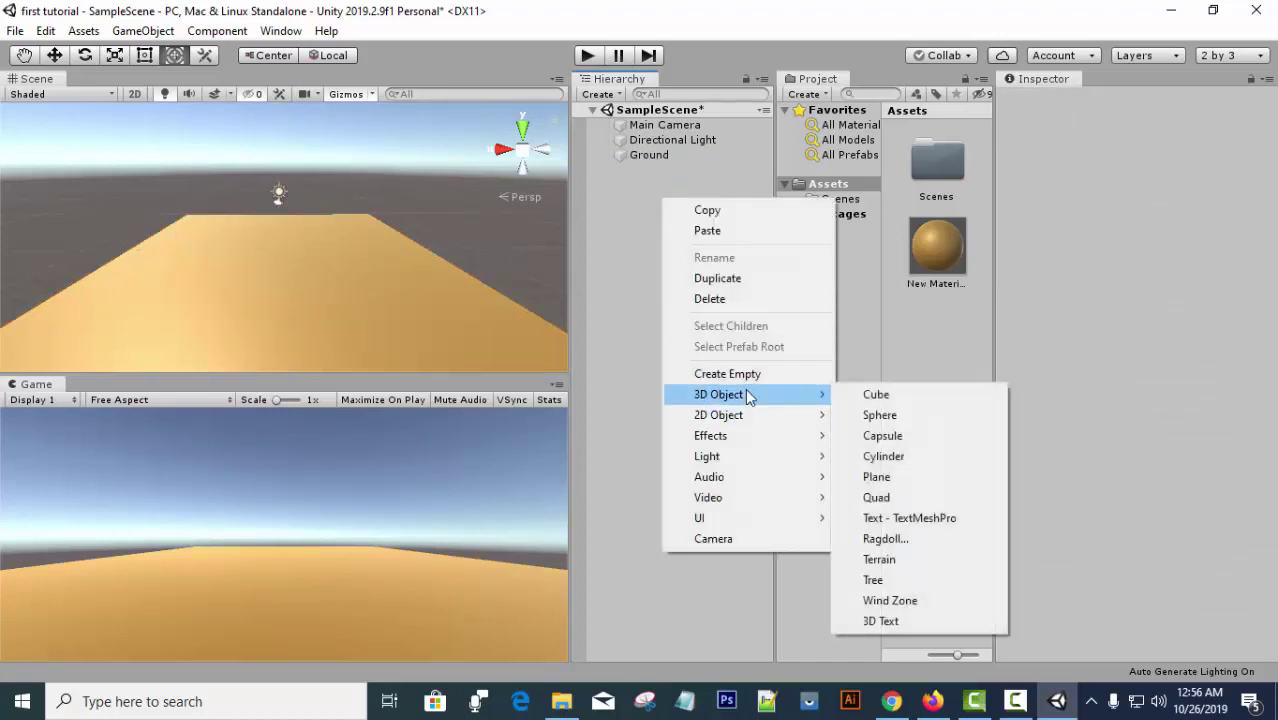
click(898, 400)
click(644, 371)
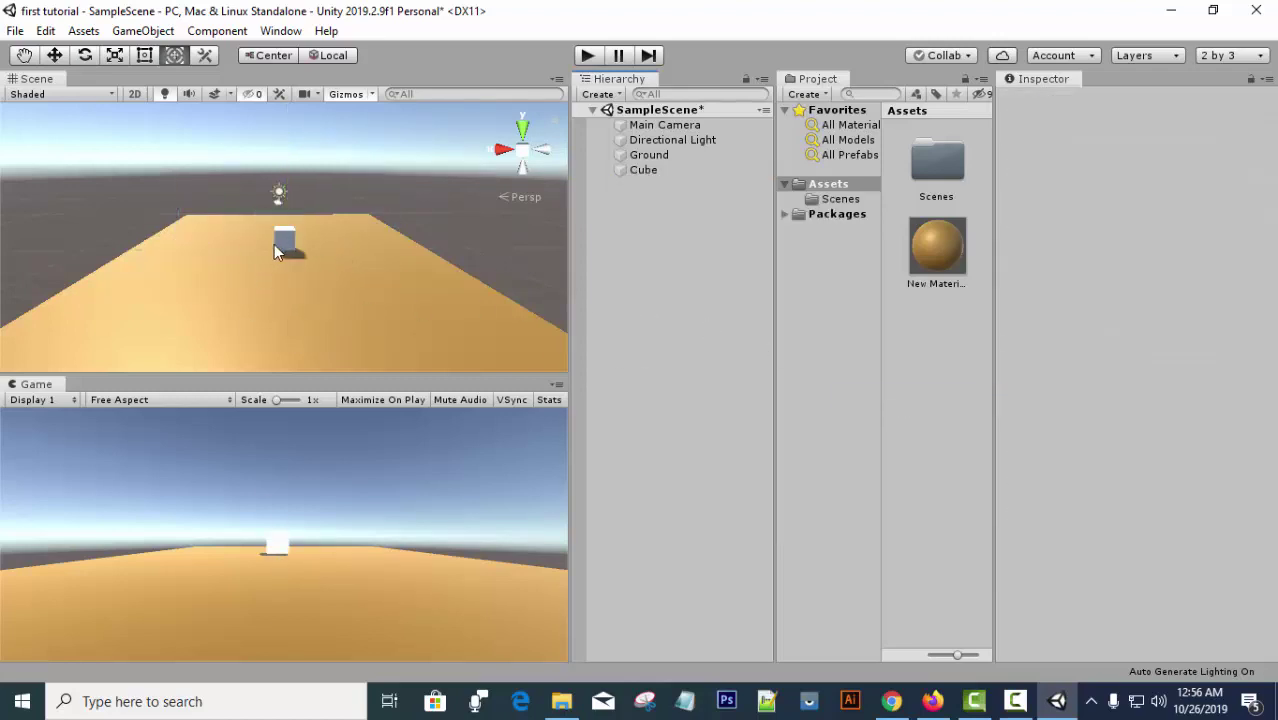
click(278, 251)
click(939, 330)
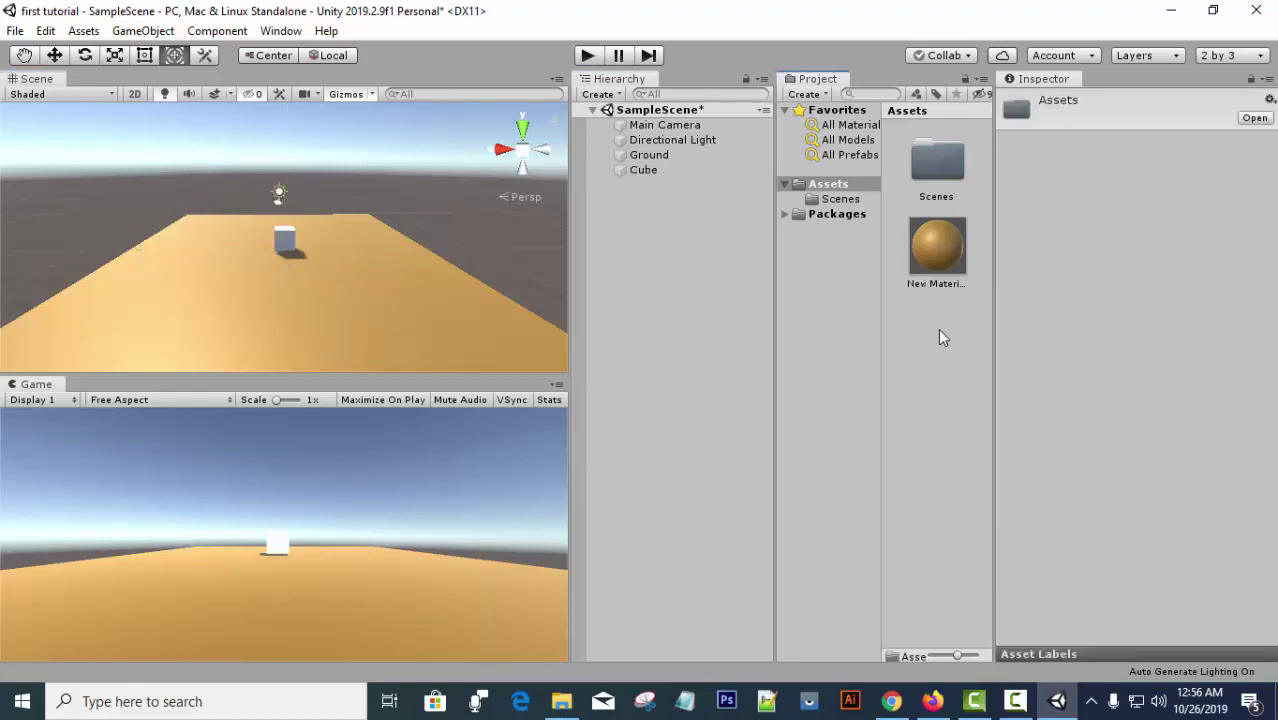
right_click(938, 328)
mouse_move(985, 252)
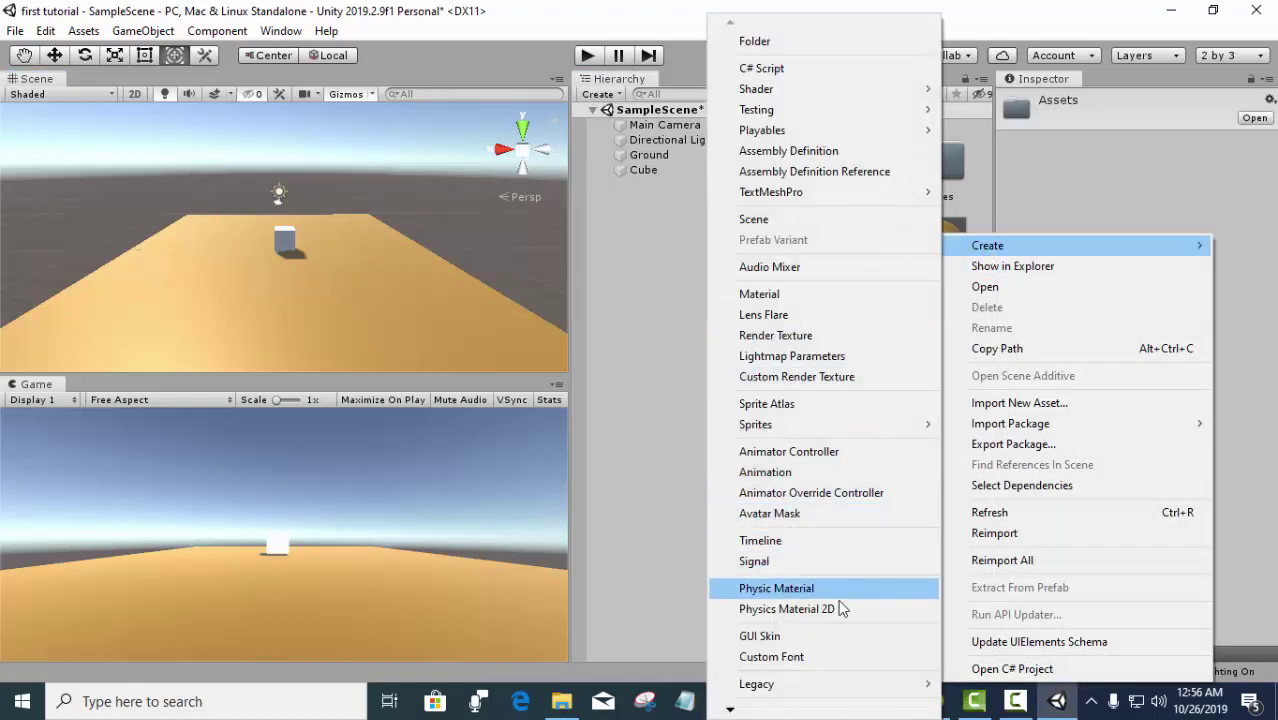
Create a material named New Material 1 with red albedo CF0F0F.
click(823, 295)
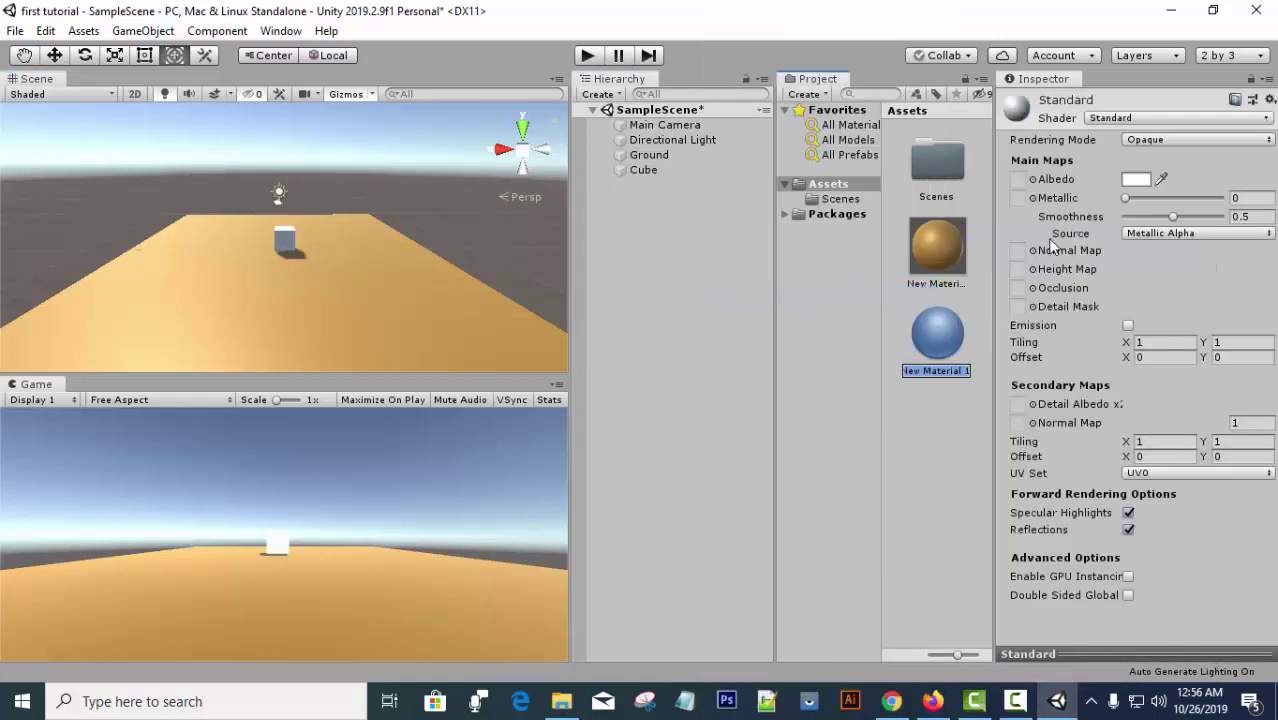
click(938, 335)
click(1137, 180)
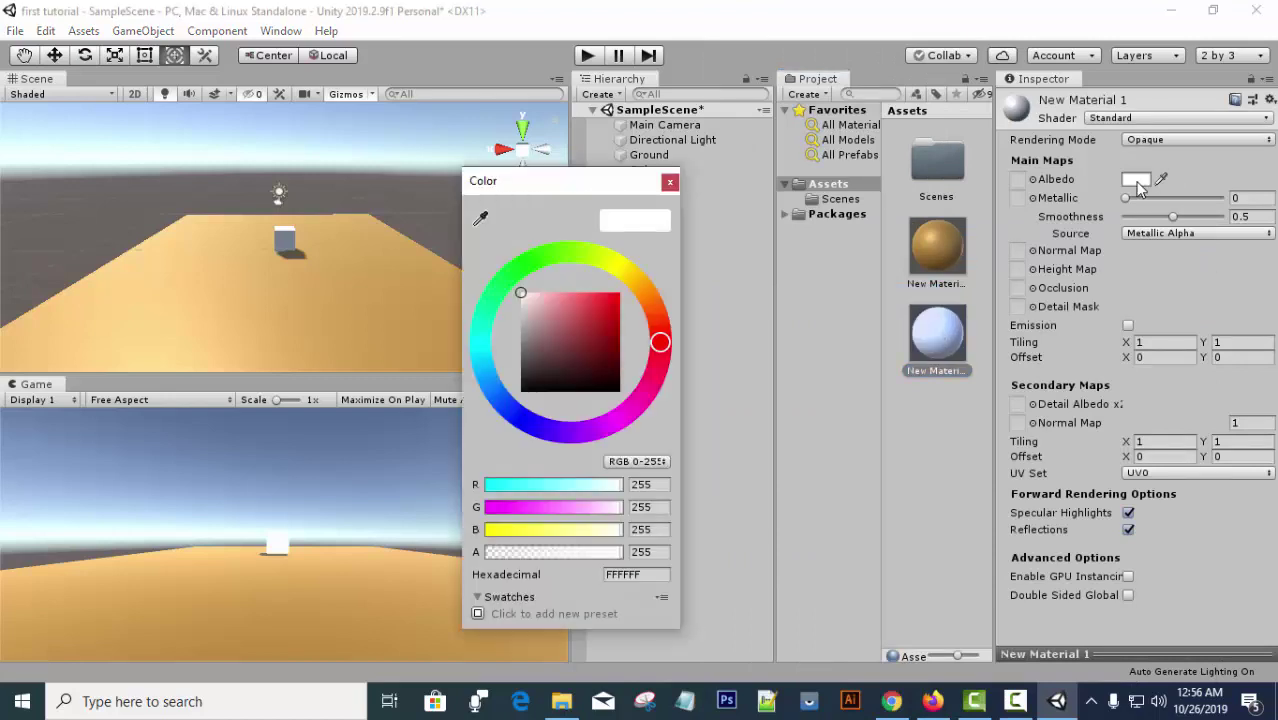
drag(605, 312, 614, 313)
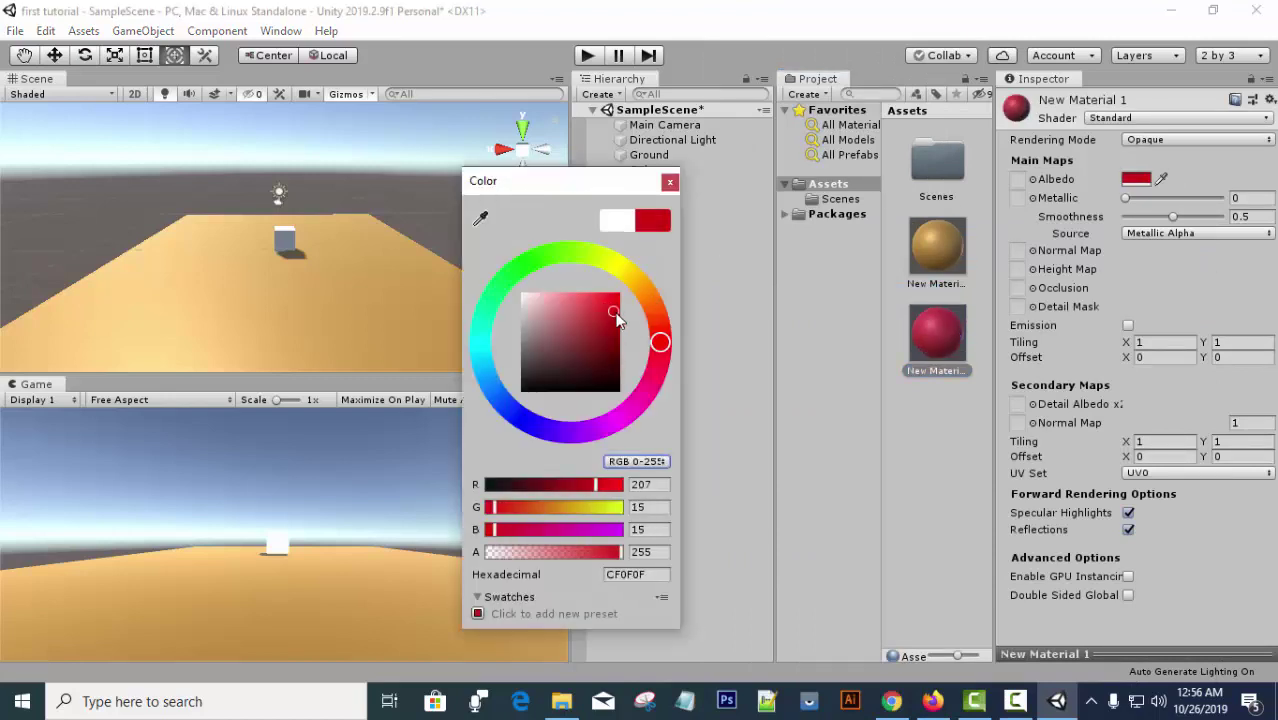
click(670, 182)
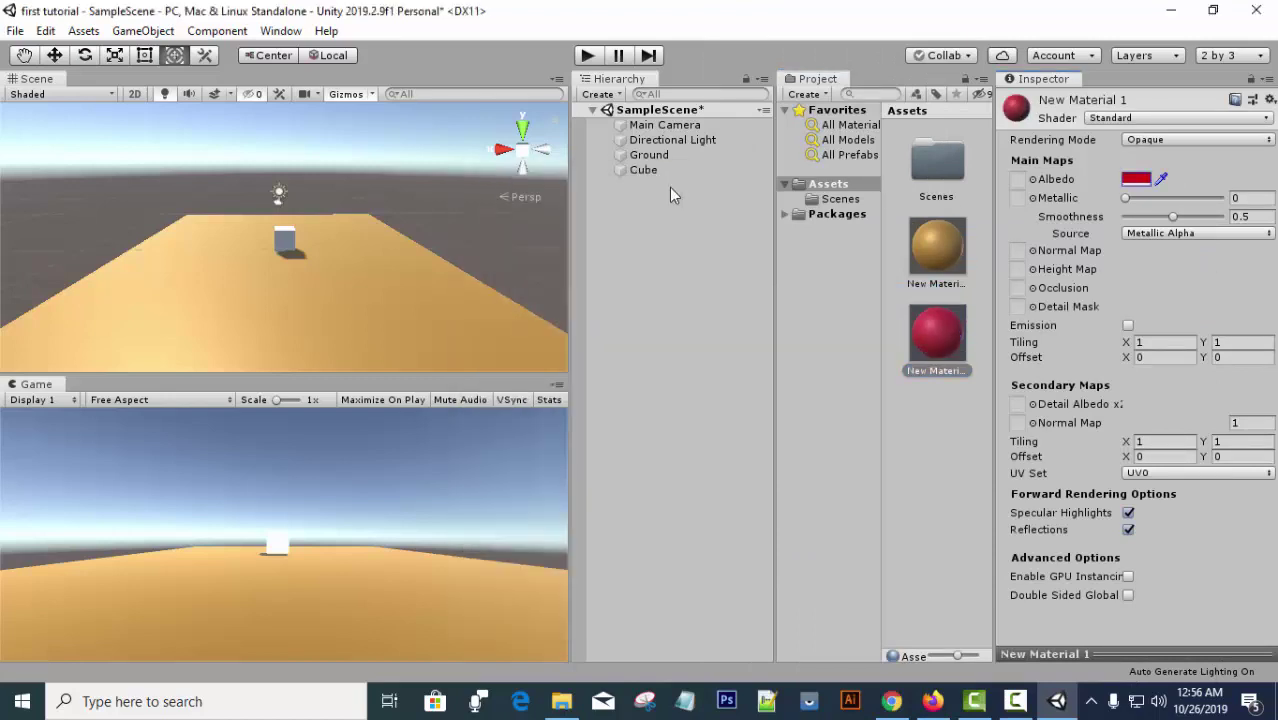
Apply New Material 1 to the Cube so it turns red.
click(854, 430)
click(927, 386)
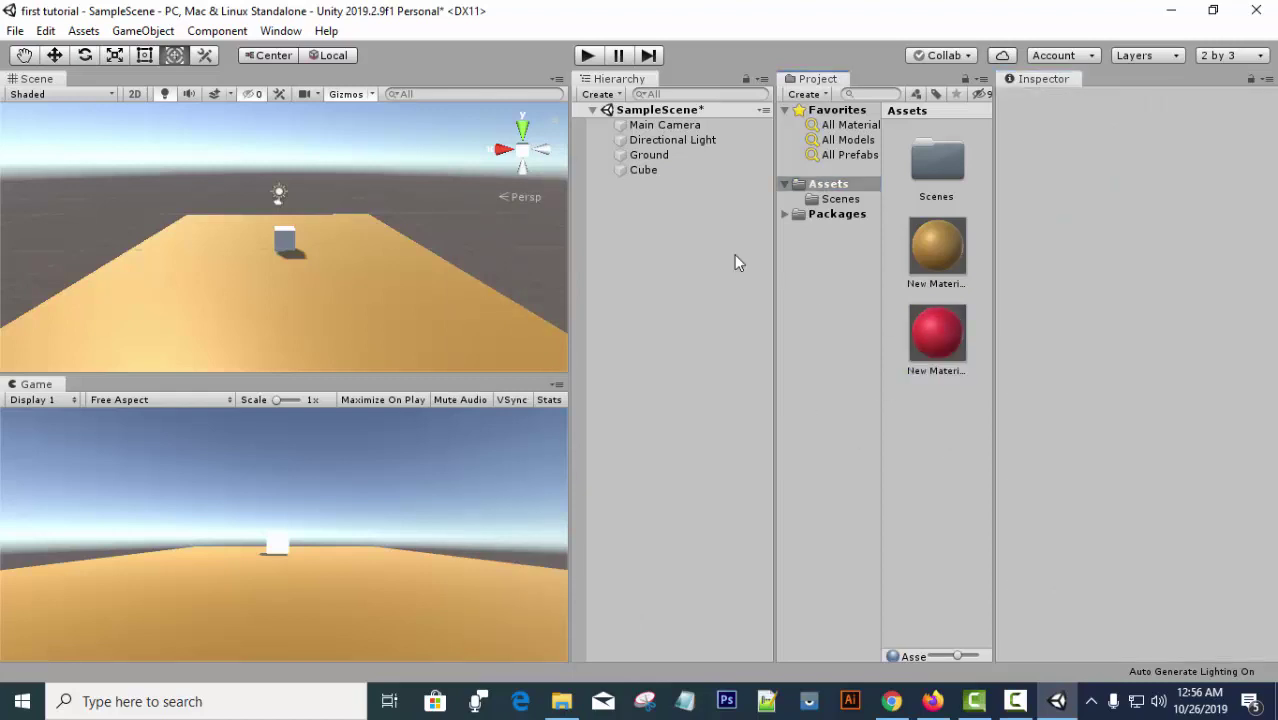
drag(734, 263, 641, 172)
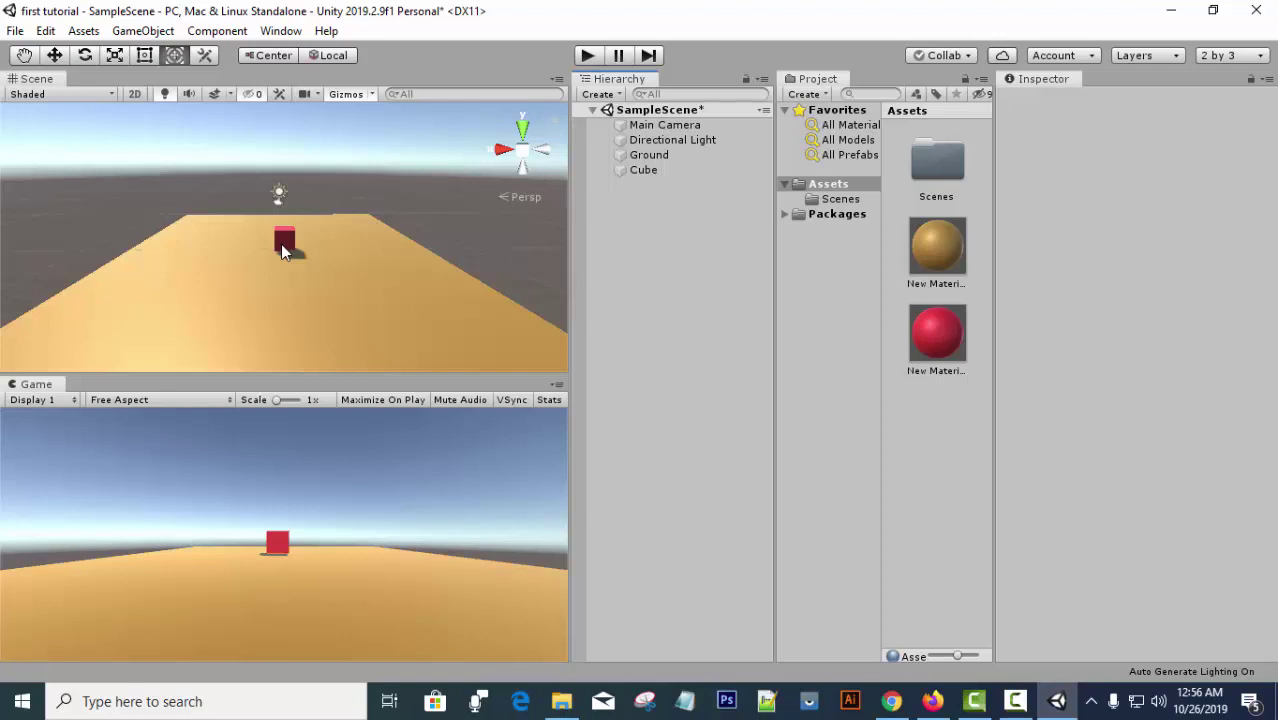
scroll(320, 231, down, 5)
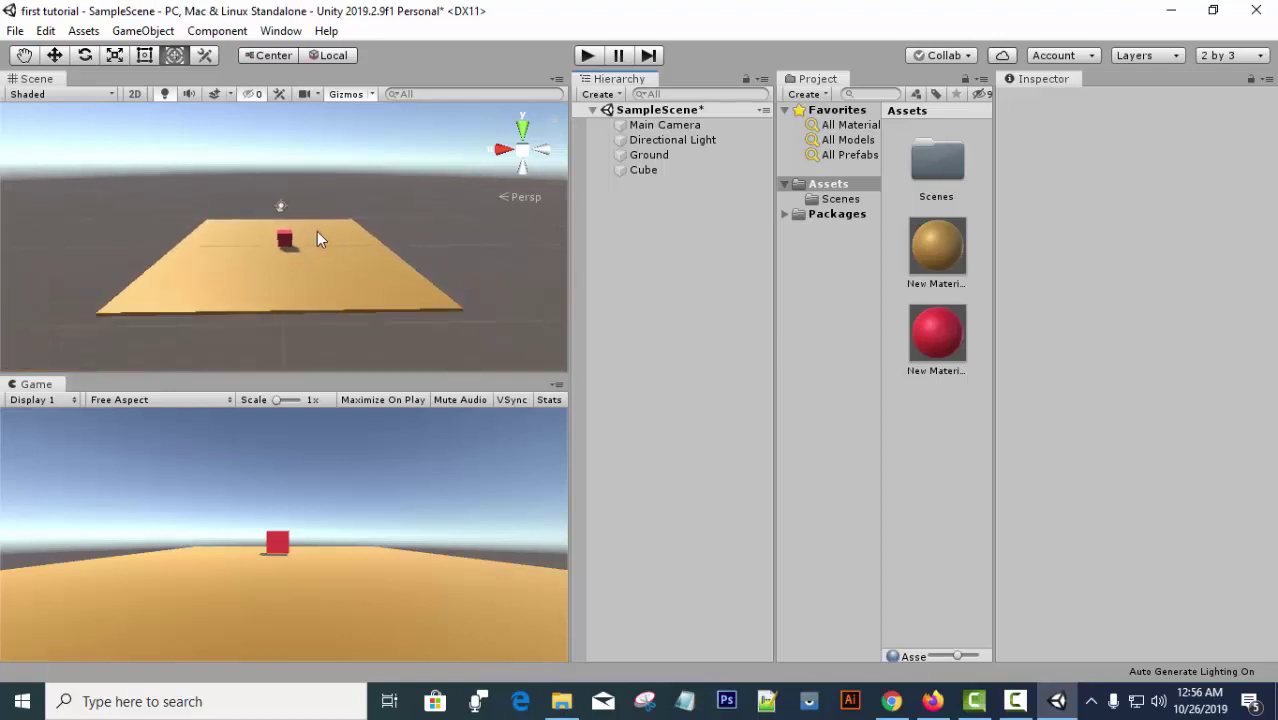
click(288, 241)
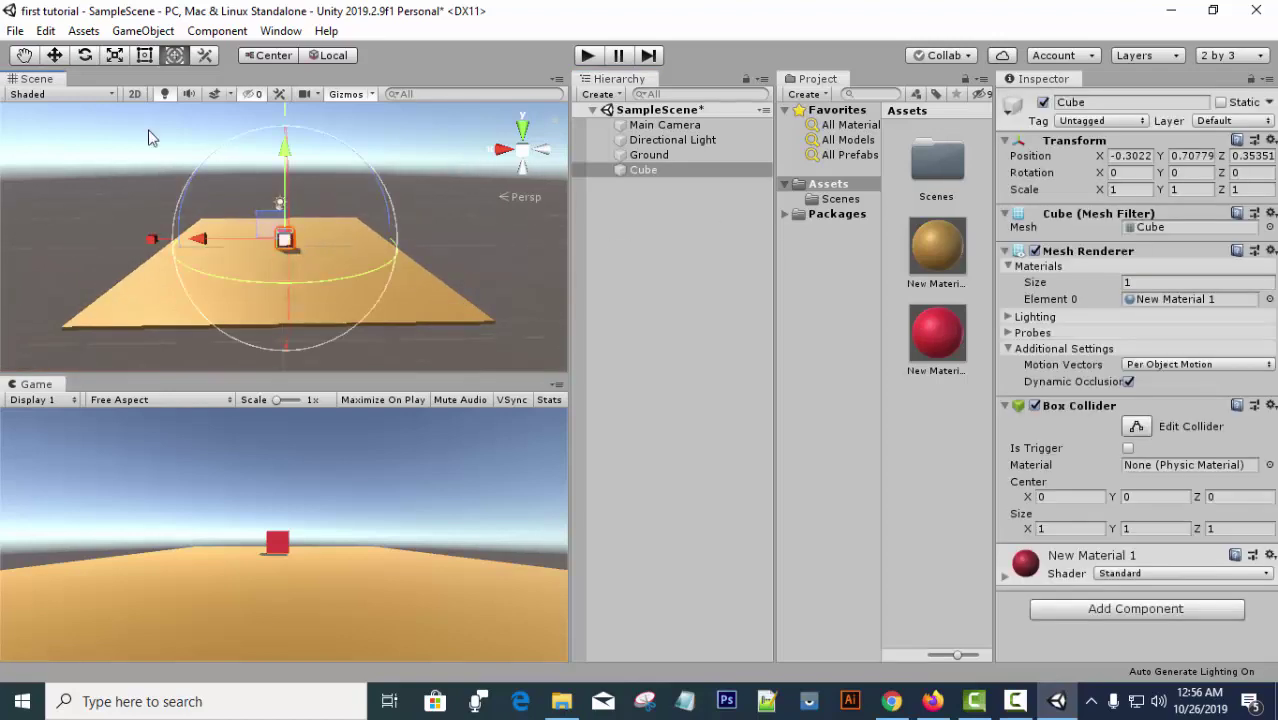
Move the red cube along X, Y and Z toward the camera, resting on Ground.
click(55, 56)
mouse_move(212, 236)
mouse_down()
mouse_move(262, 243)
mouse_move(215, 246)
mouse_up()
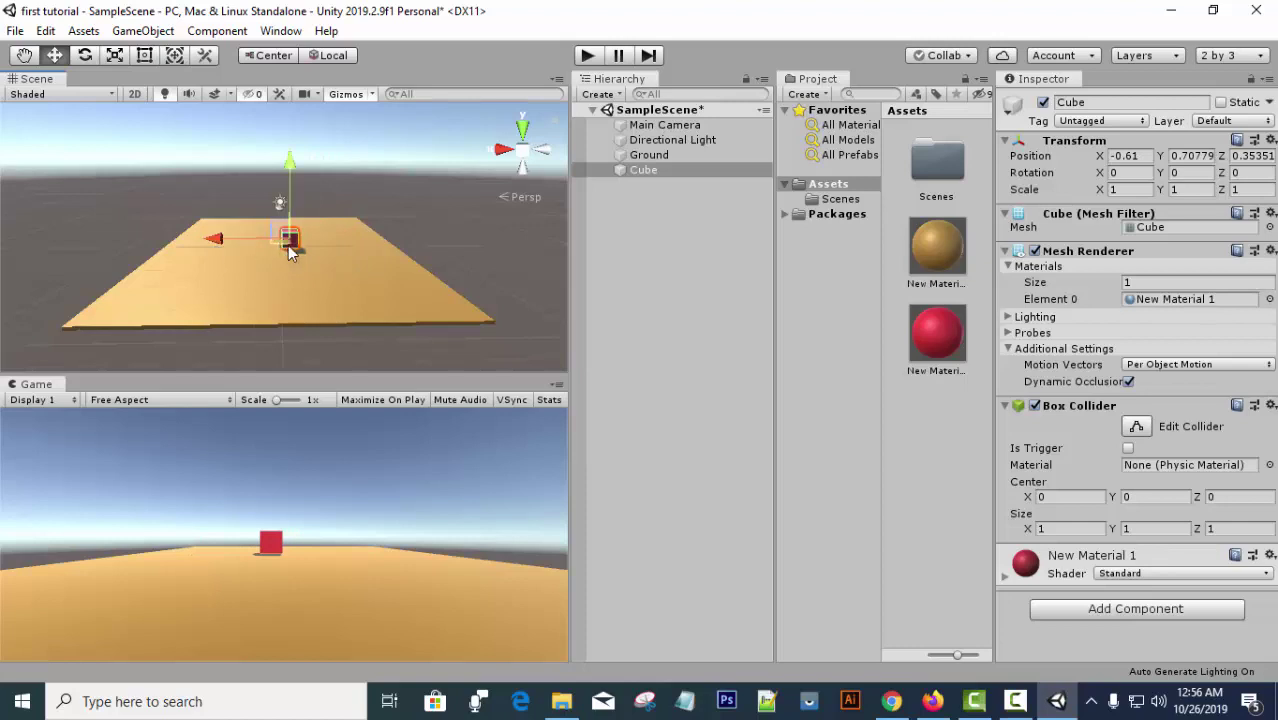
drag(285, 172, 286, 164)
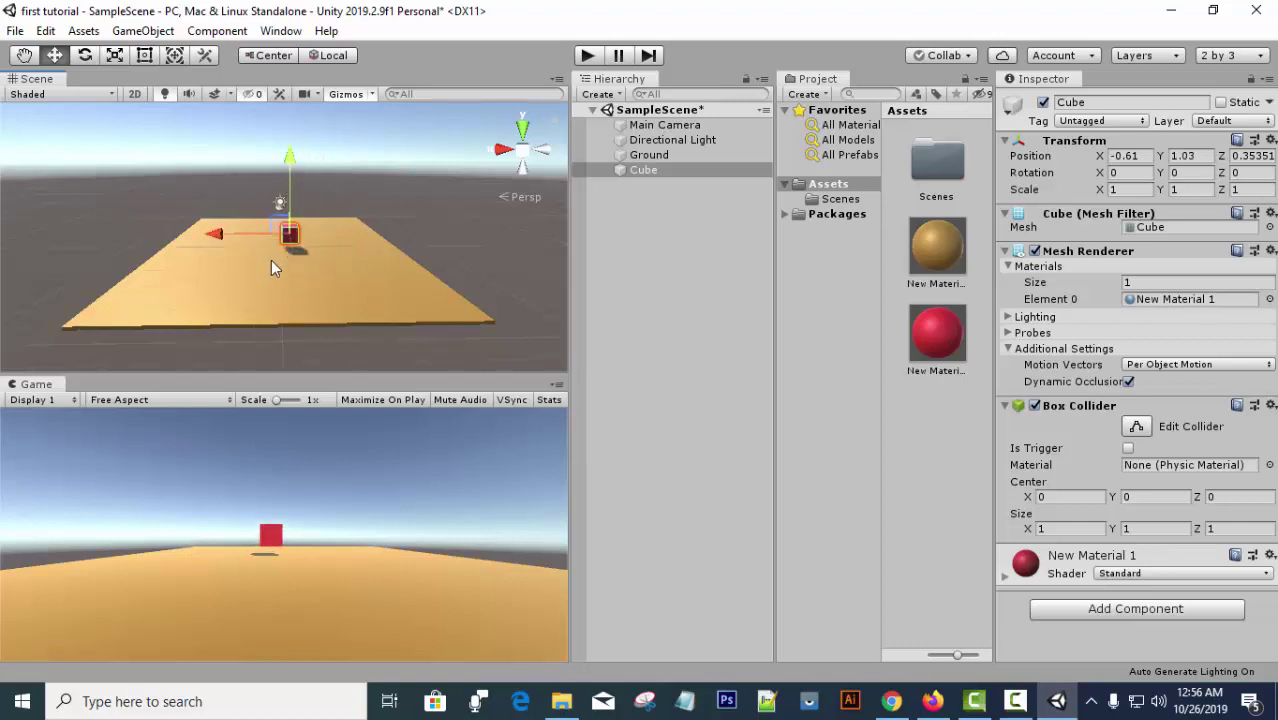
drag(293, 262, 280, 230)
drag(287, 146, 287, 152)
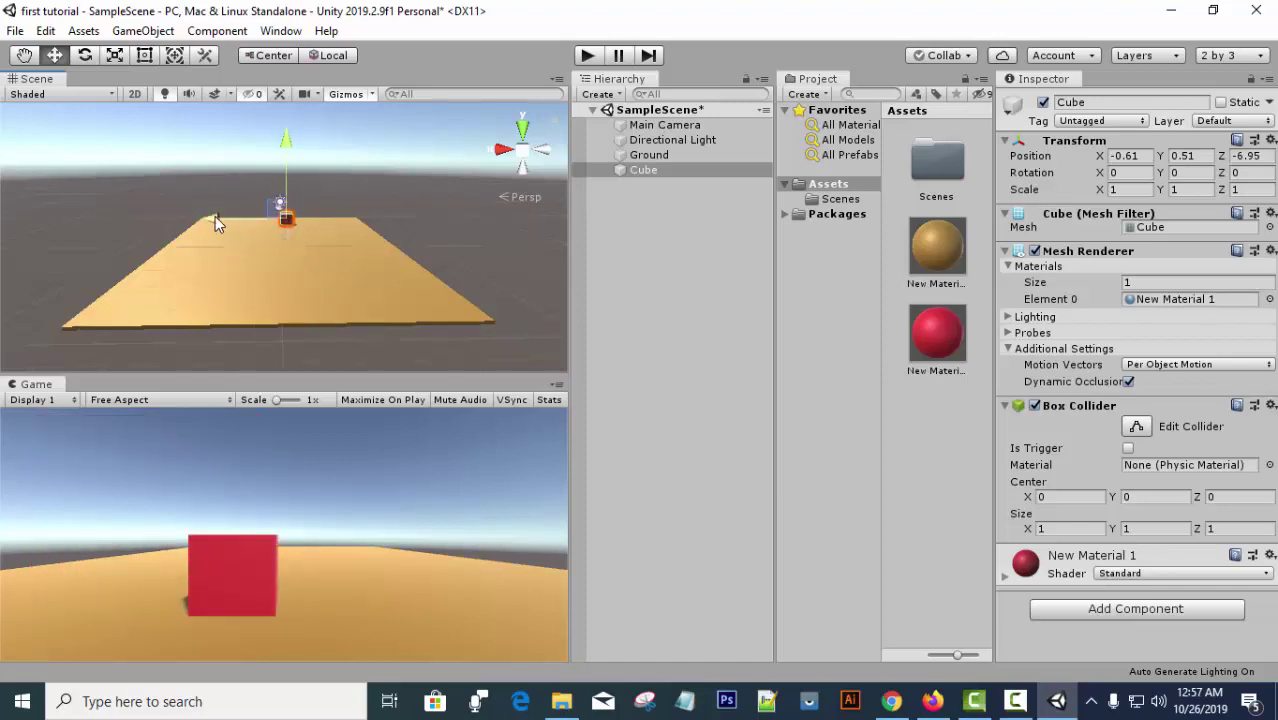
drag(215, 216, 195, 214)
Rename the red Cube to Player.
click(647, 273)
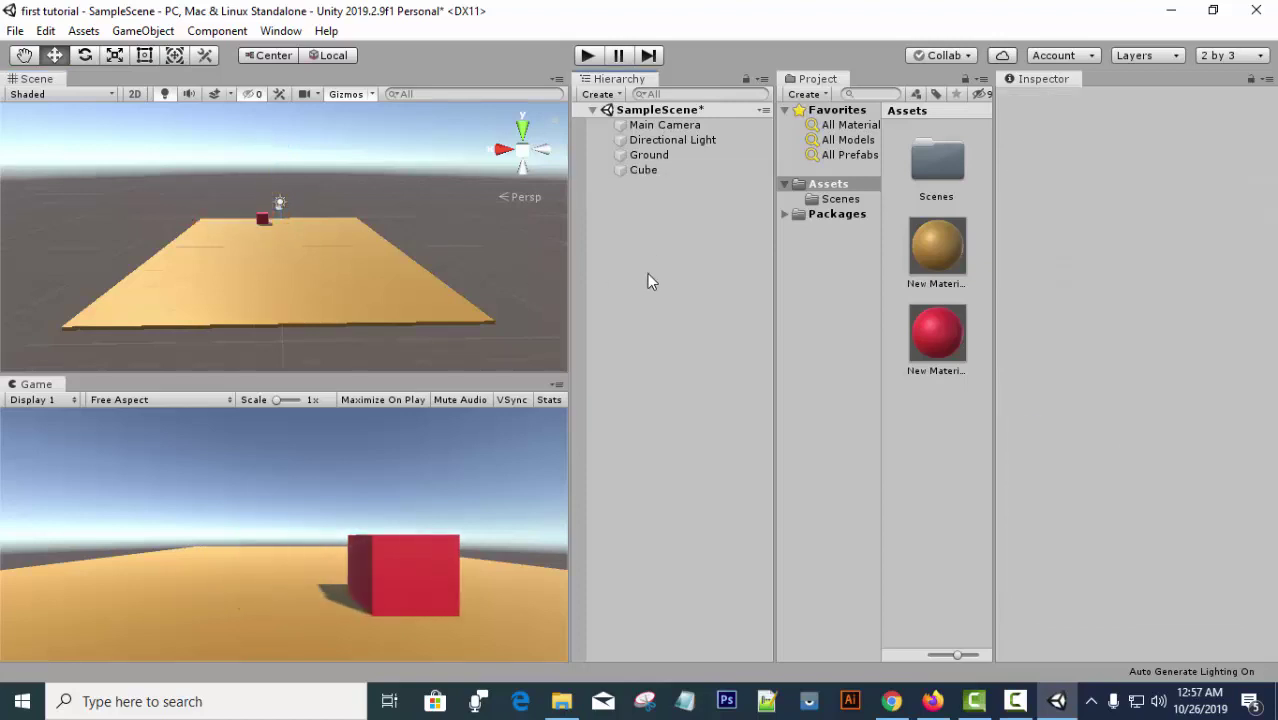
click(644, 156)
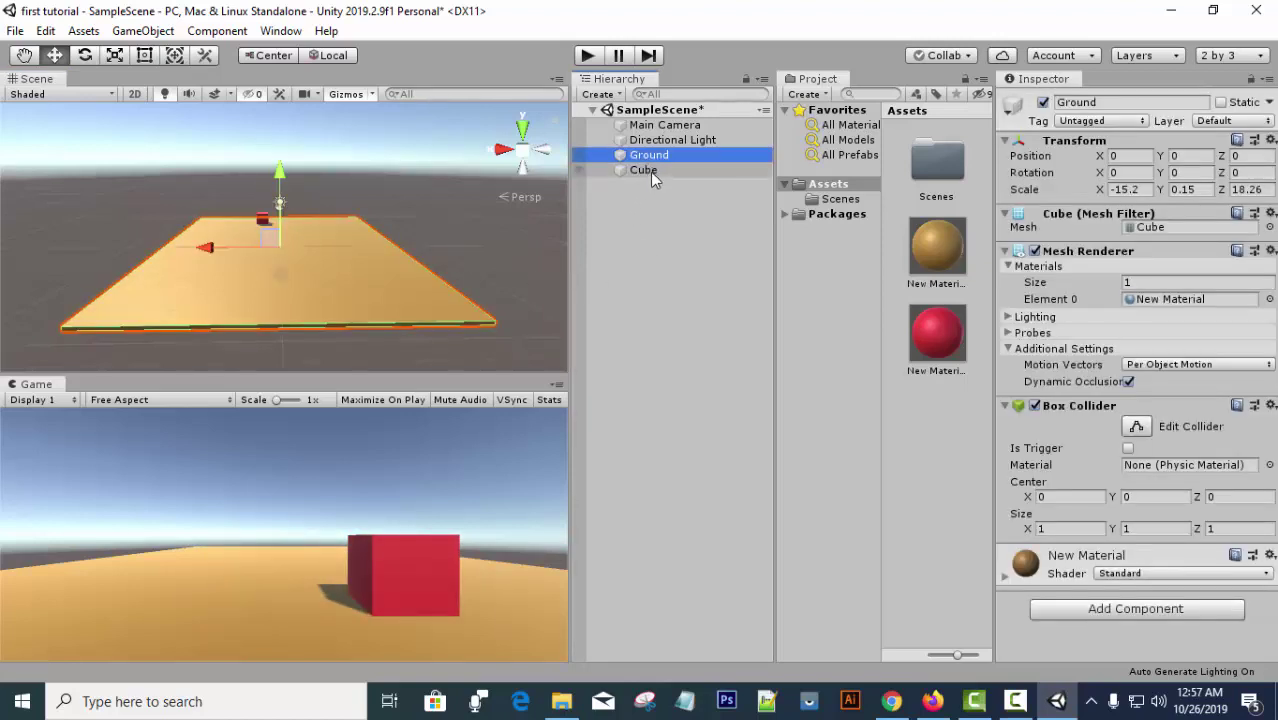
click(650, 172)
right_click(650, 172)
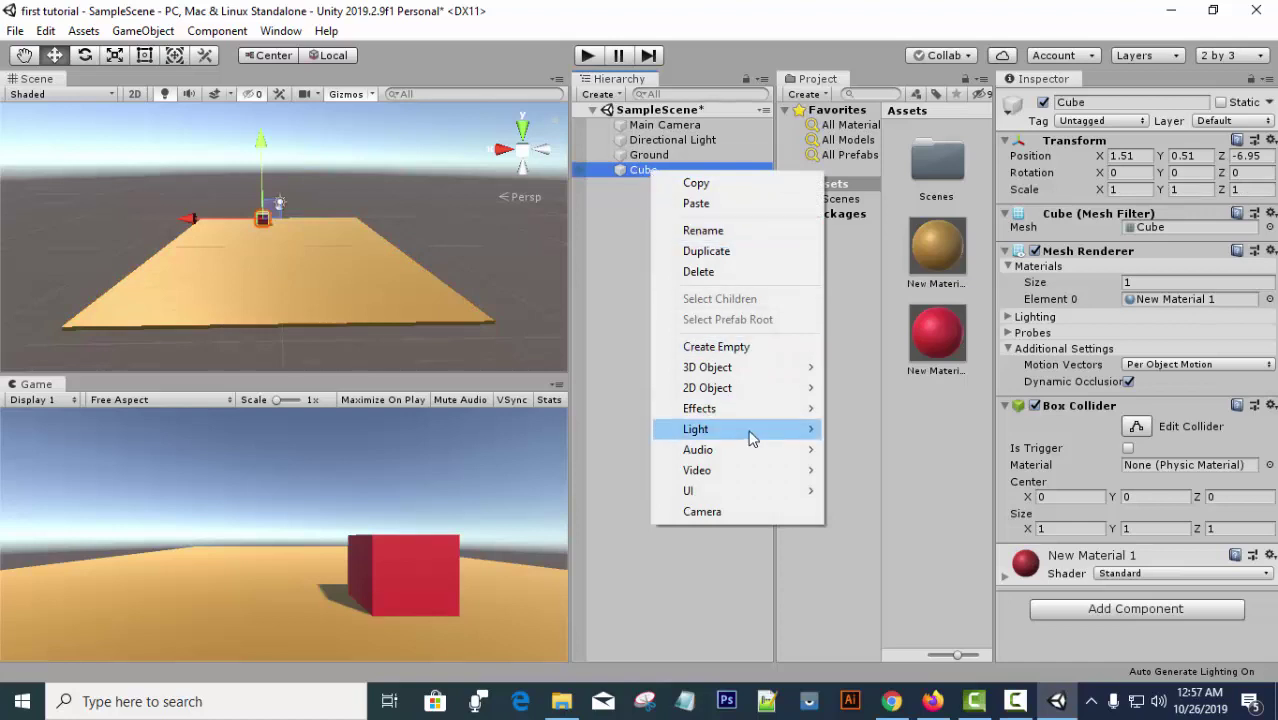
click(720, 230)
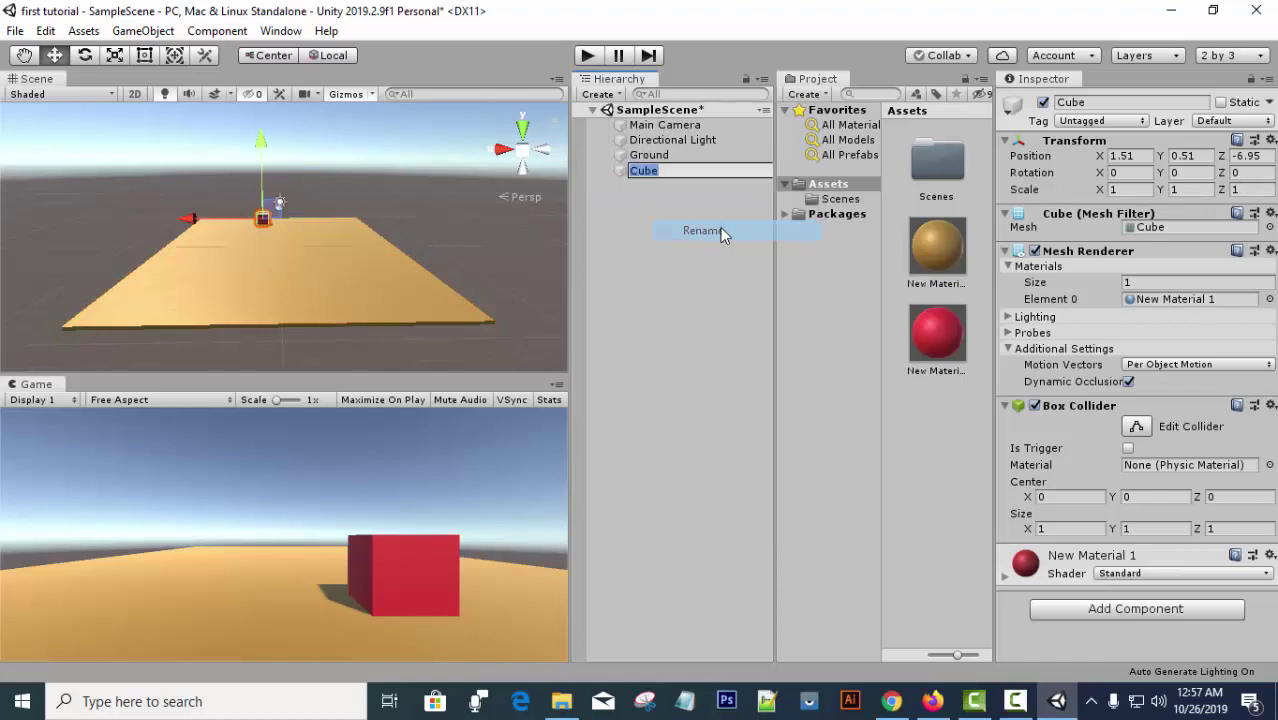
text(Player)
click(727, 235)
Add a 3D Sphere and move it left of the cube, down onto the Ground.
right_click(698, 238)
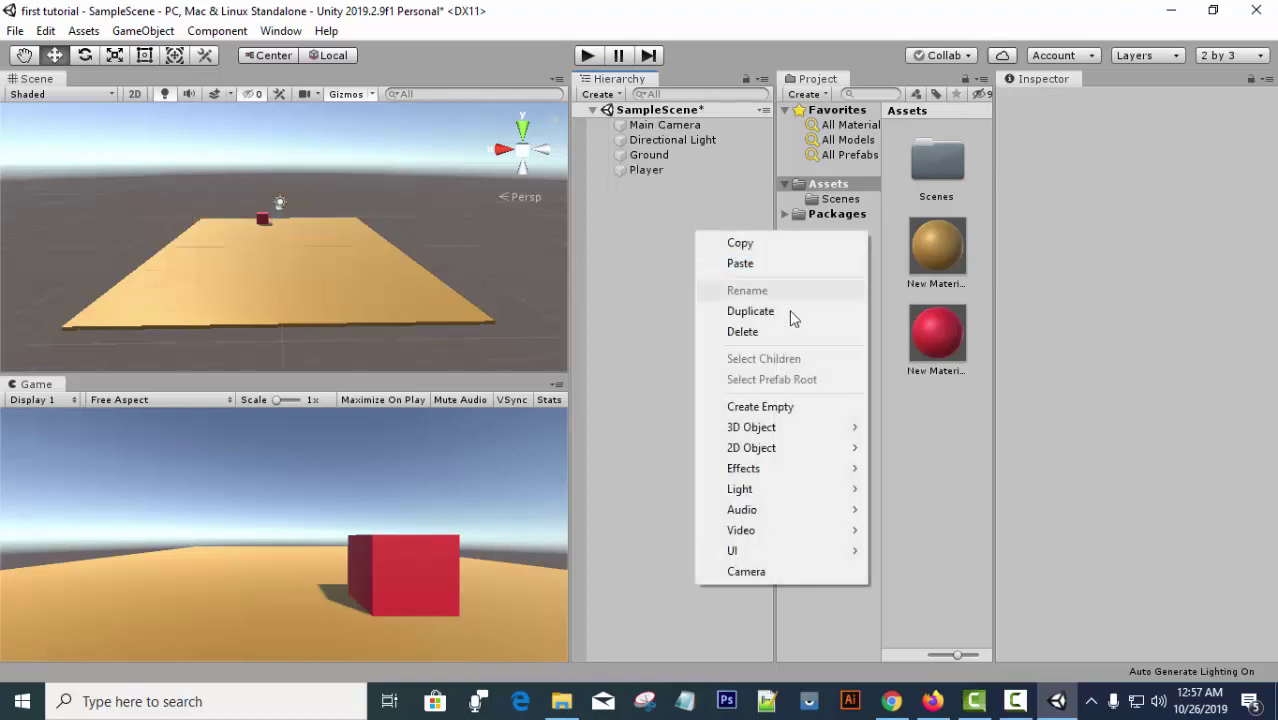
mouse_move(830, 433)
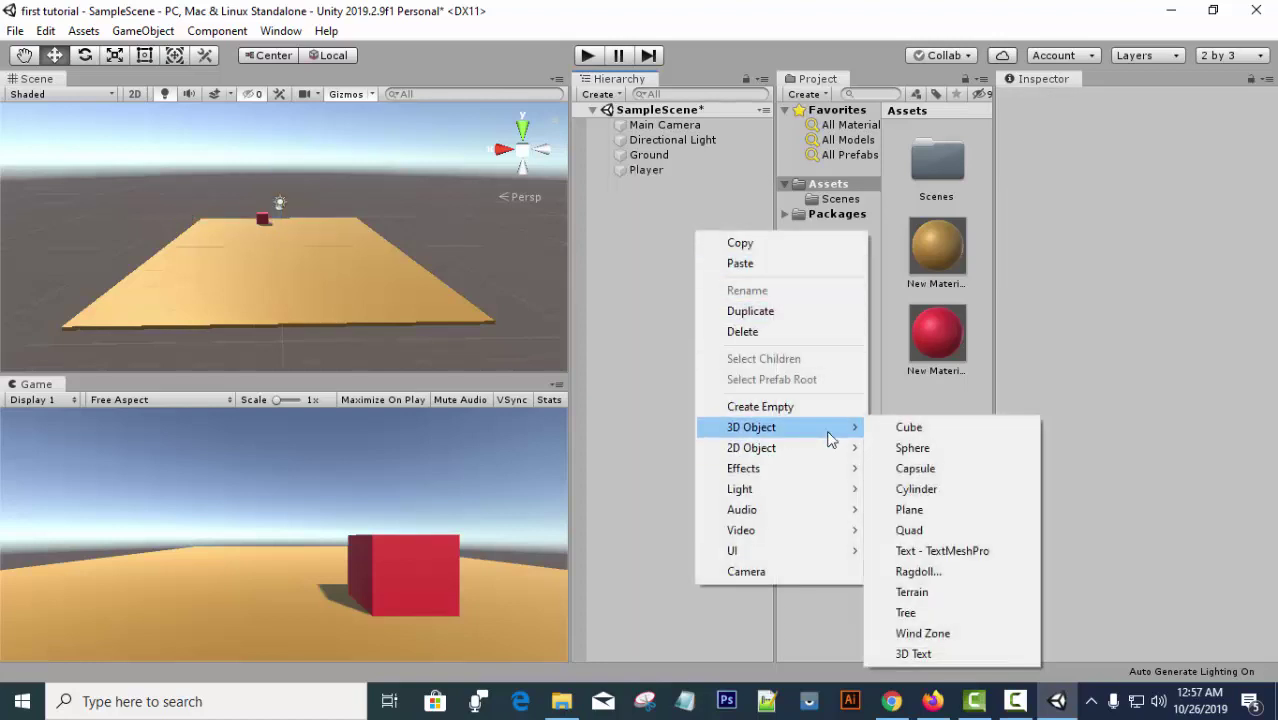
click(912, 448)
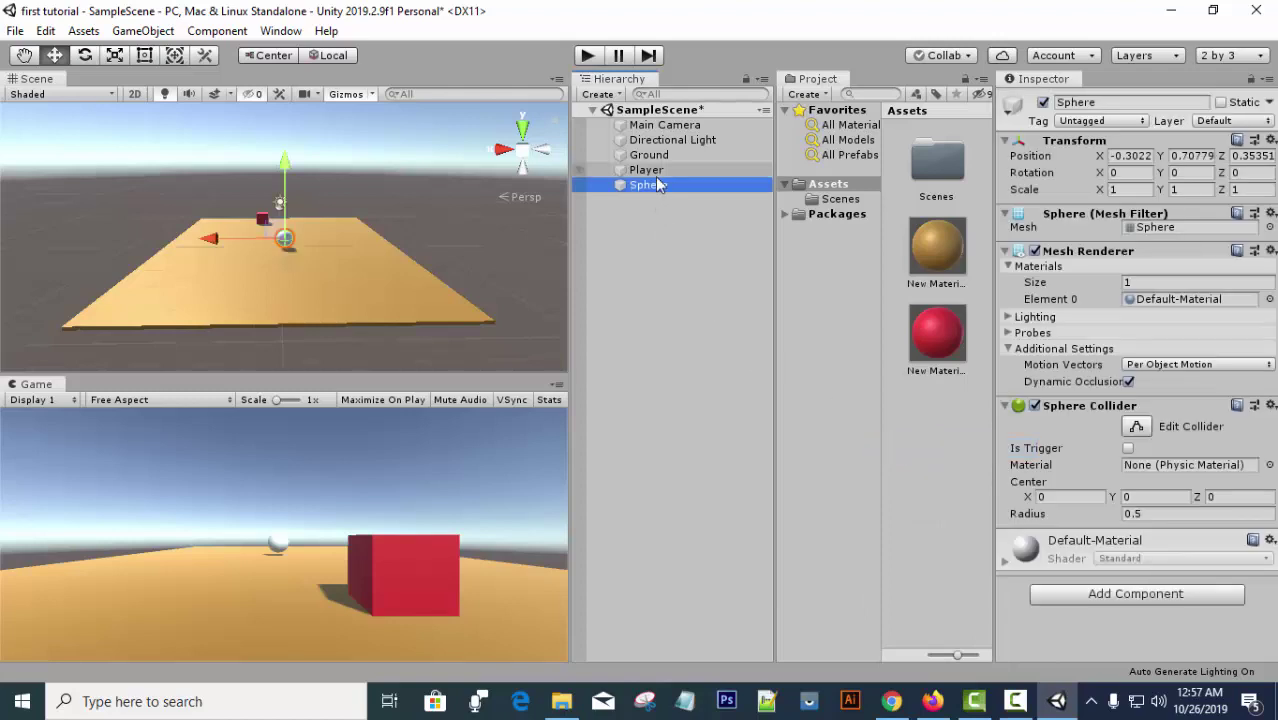
mouse_move(237, 242)
mouse_down()
mouse_move(179, 236)
mouse_move(250, 245)
mouse_up()
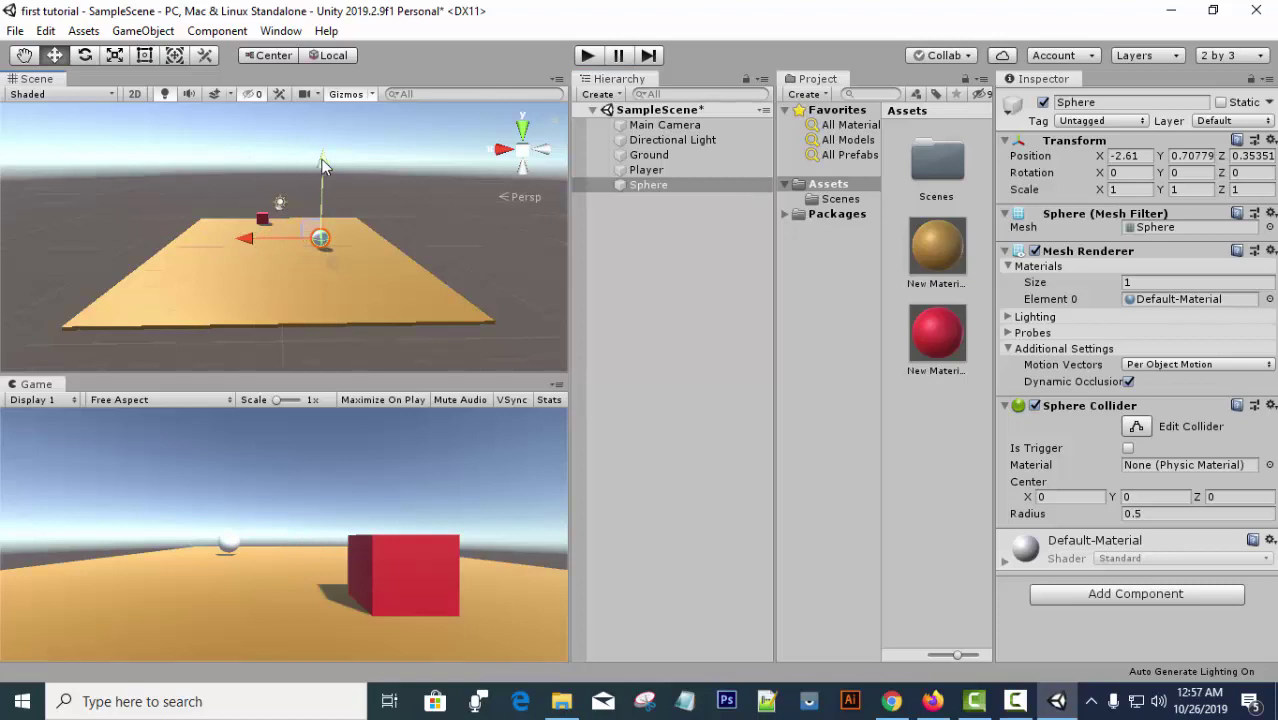
drag(322, 160, 322, 168)
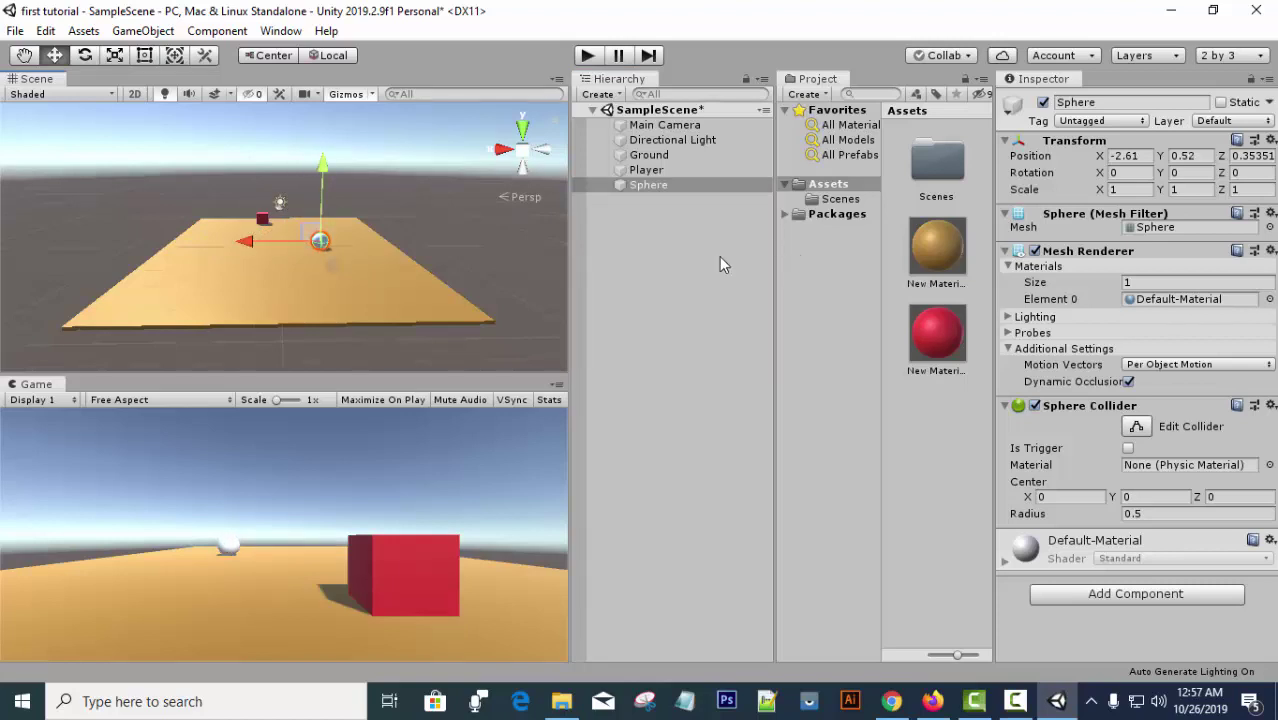
Rename the new sphere to Point.
right_click(634, 182)
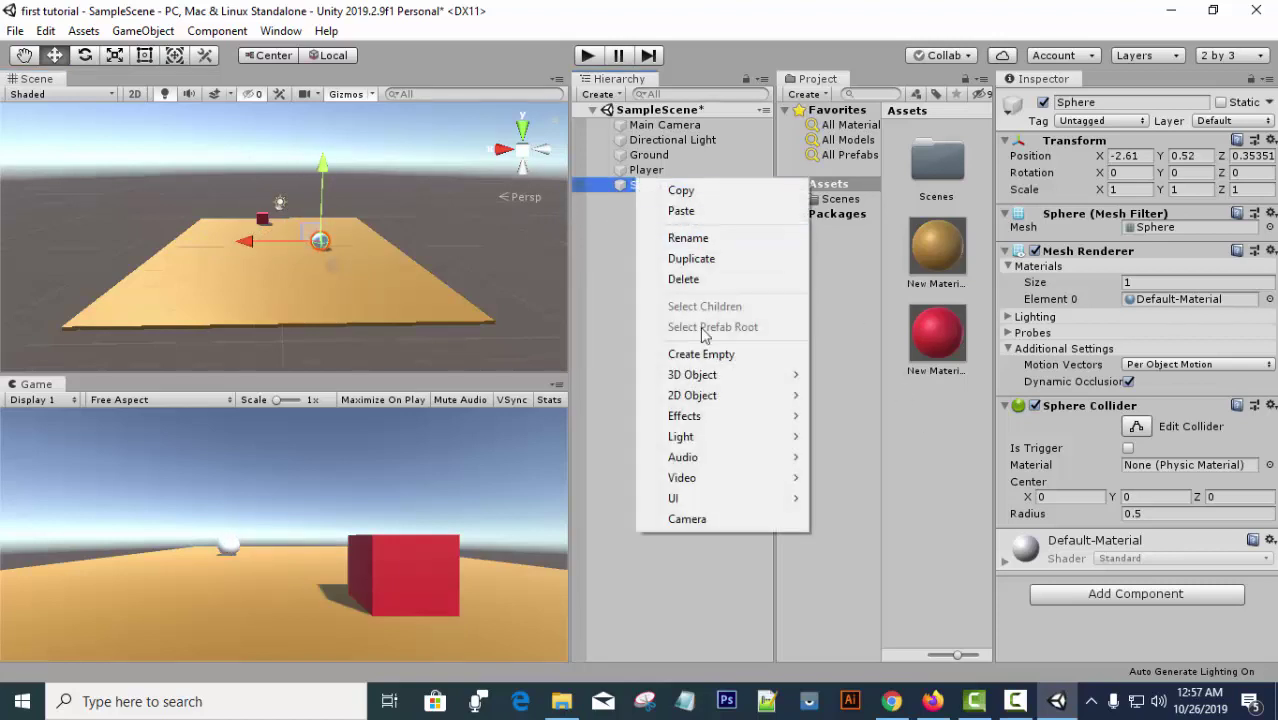
click(714, 237)
text(Point)
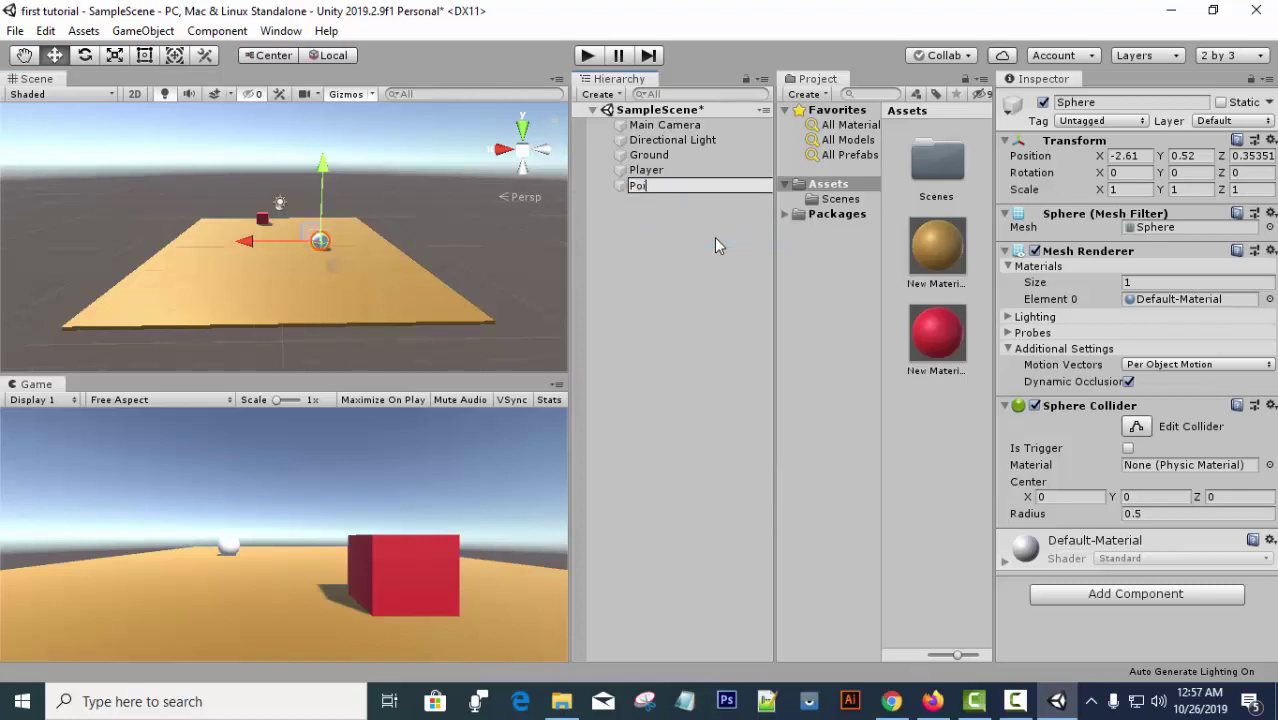
click(714, 240)
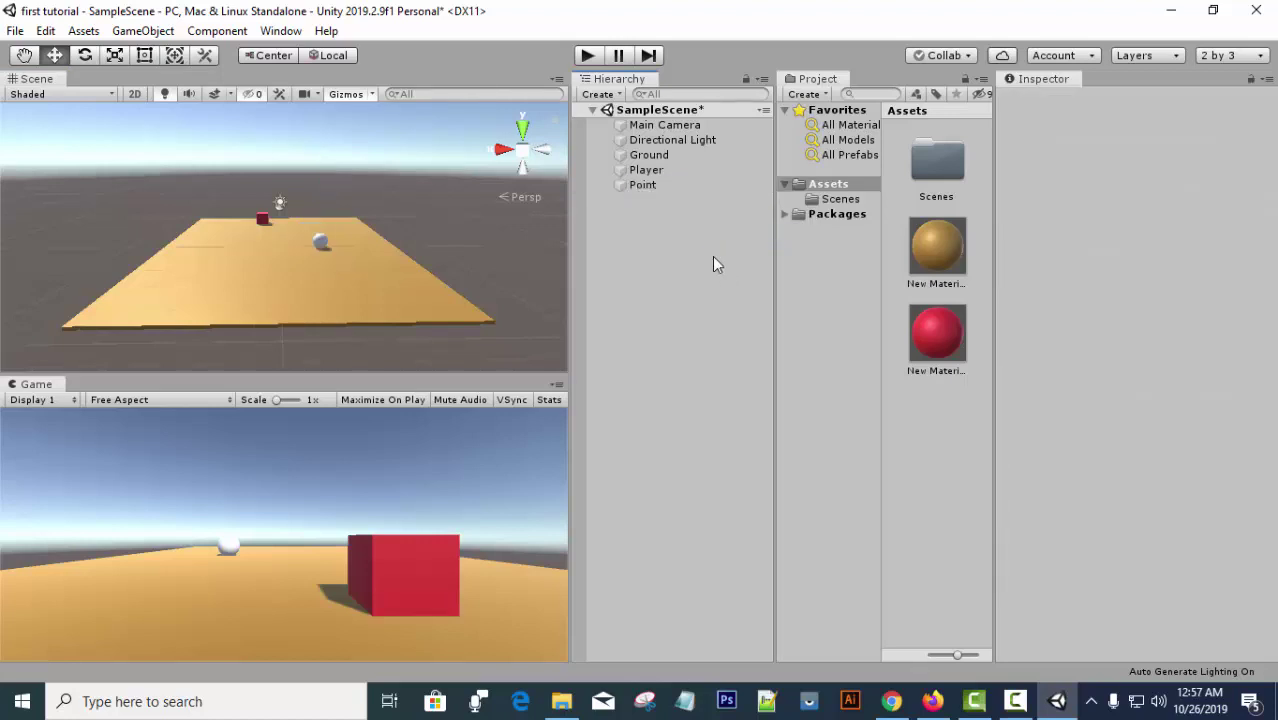
click(673, 186)
Create New Material 2 and give it a magenta albedo.
right_click(916, 471)
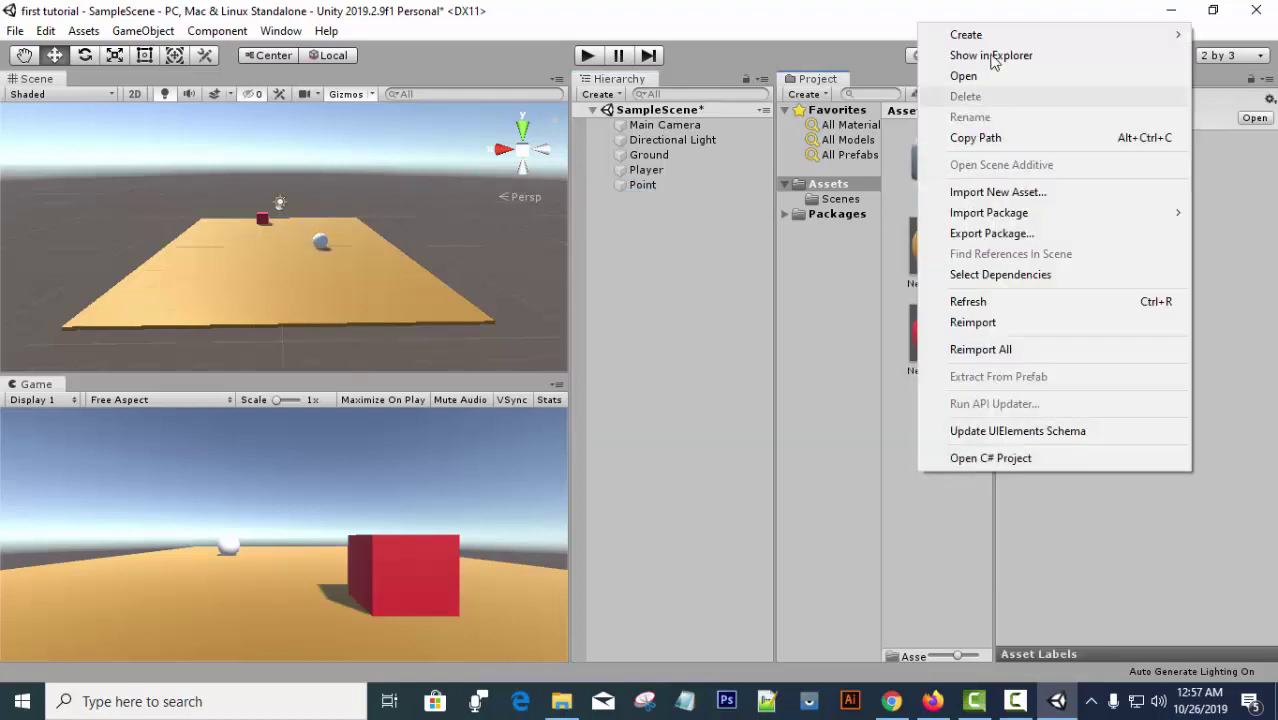
mouse_move(1000, 35)
click(818, 295)
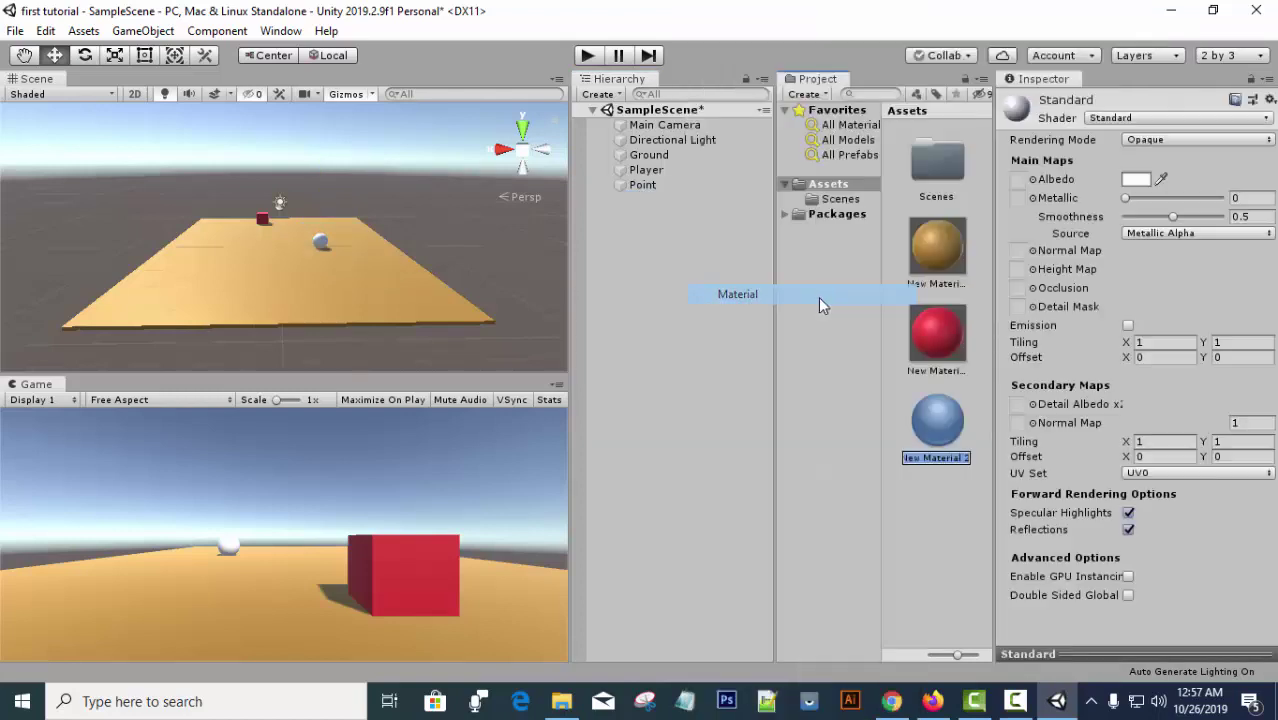
click(1136, 179)
drag(622, 268, 632, 281)
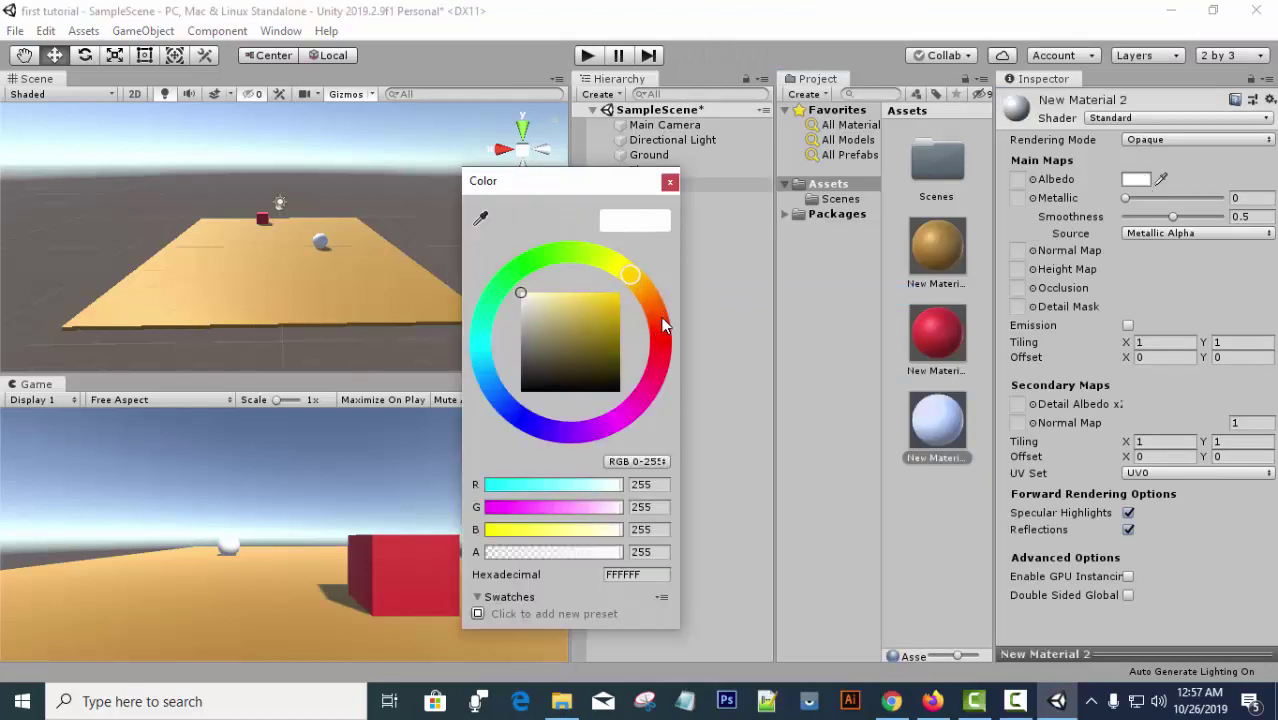
drag(665, 330, 645, 402)
click(615, 312)
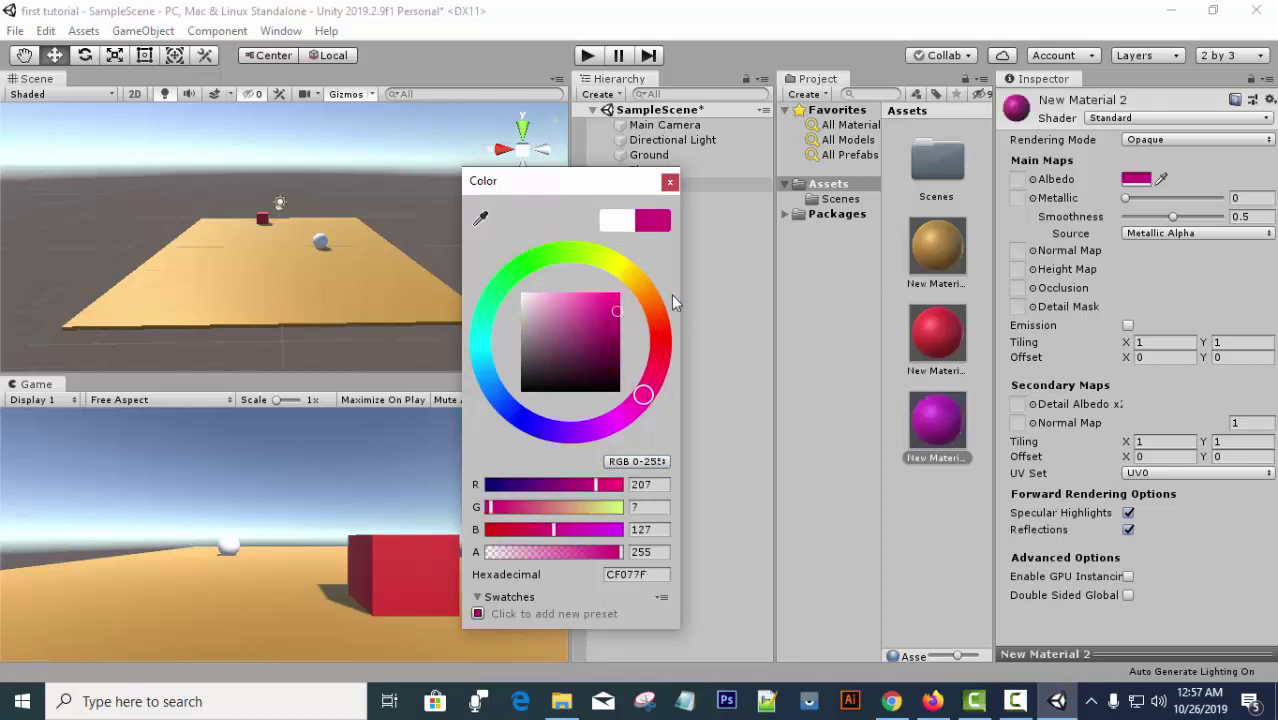
click(670, 182)
Darken New Material 2's albedo to near-black 271C23 and apply it to Point.
click(934, 481)
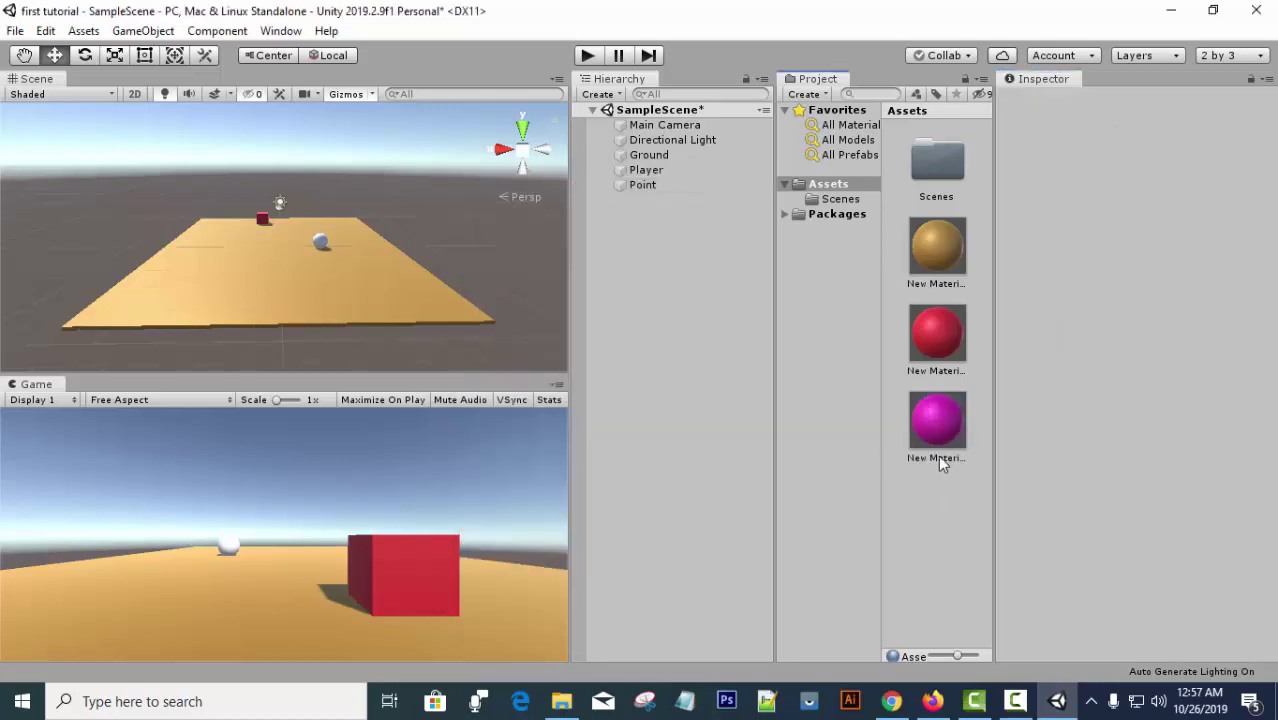
click(938, 433)
click(1138, 183)
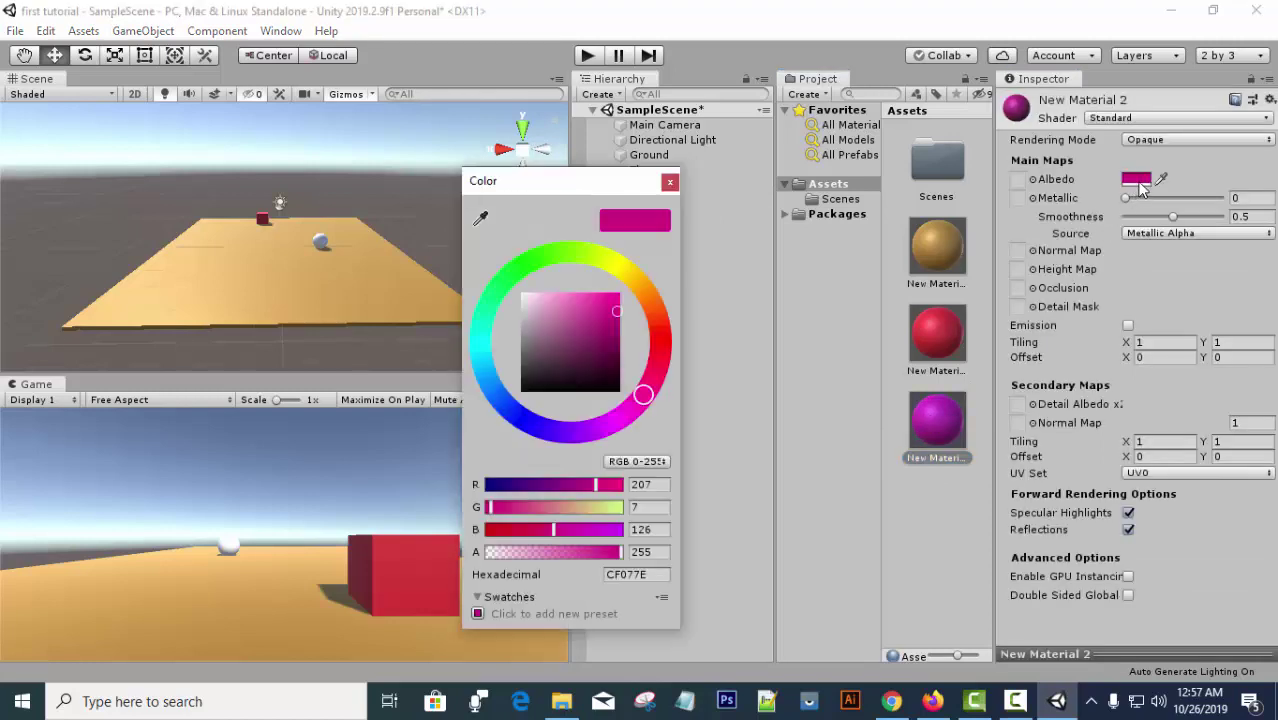
drag(590, 385, 532, 380)
click(670, 182)
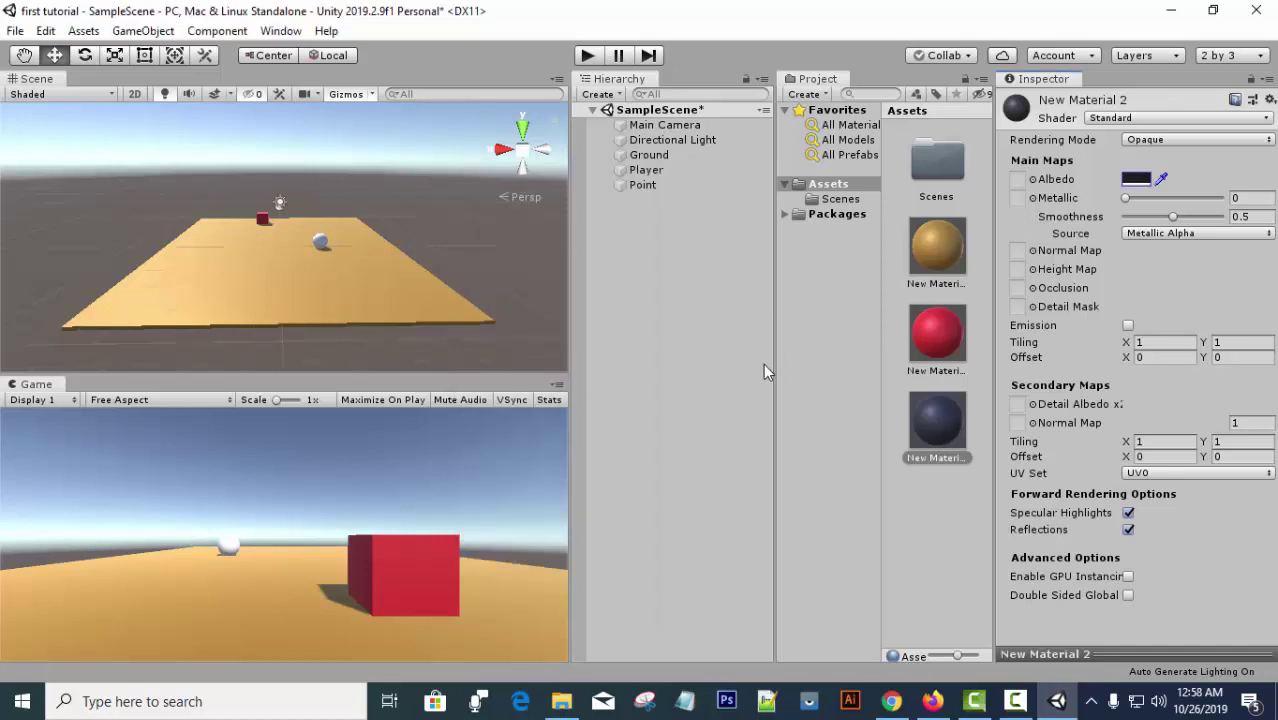
click(854, 399)
click(941, 493)
drag(932, 432, 636, 187)
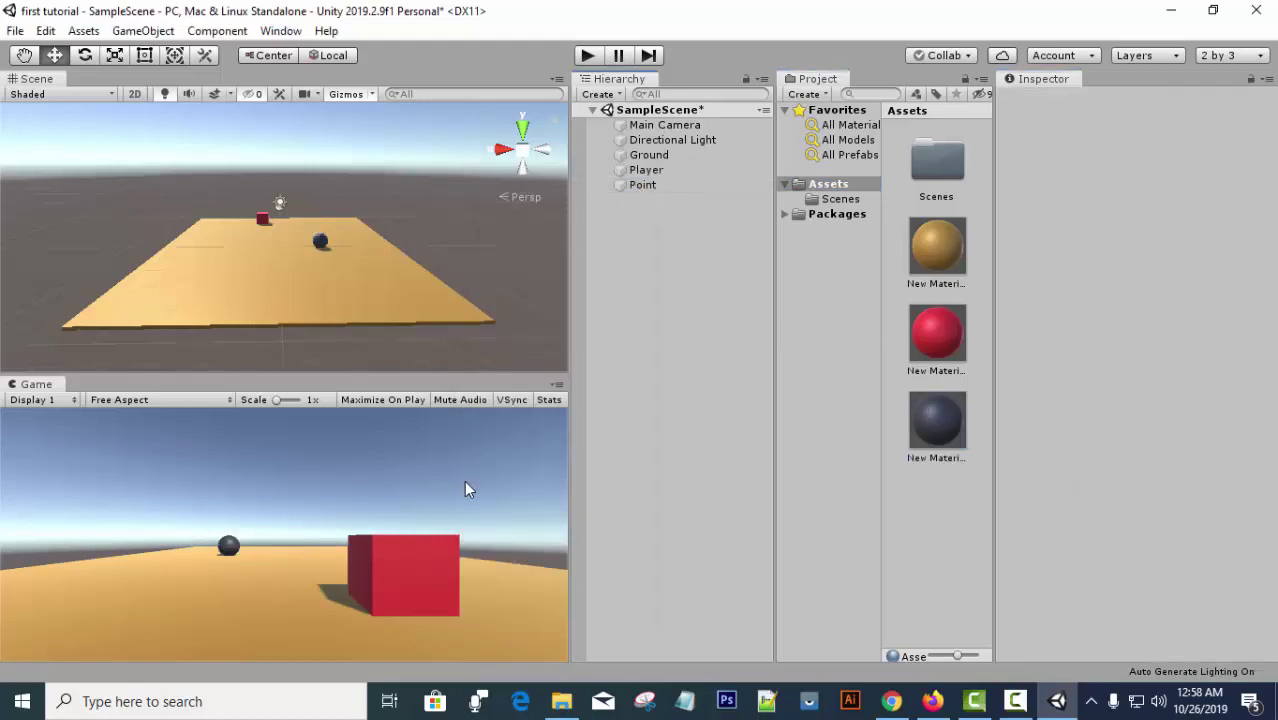
scroll(292, 253, up, 2)
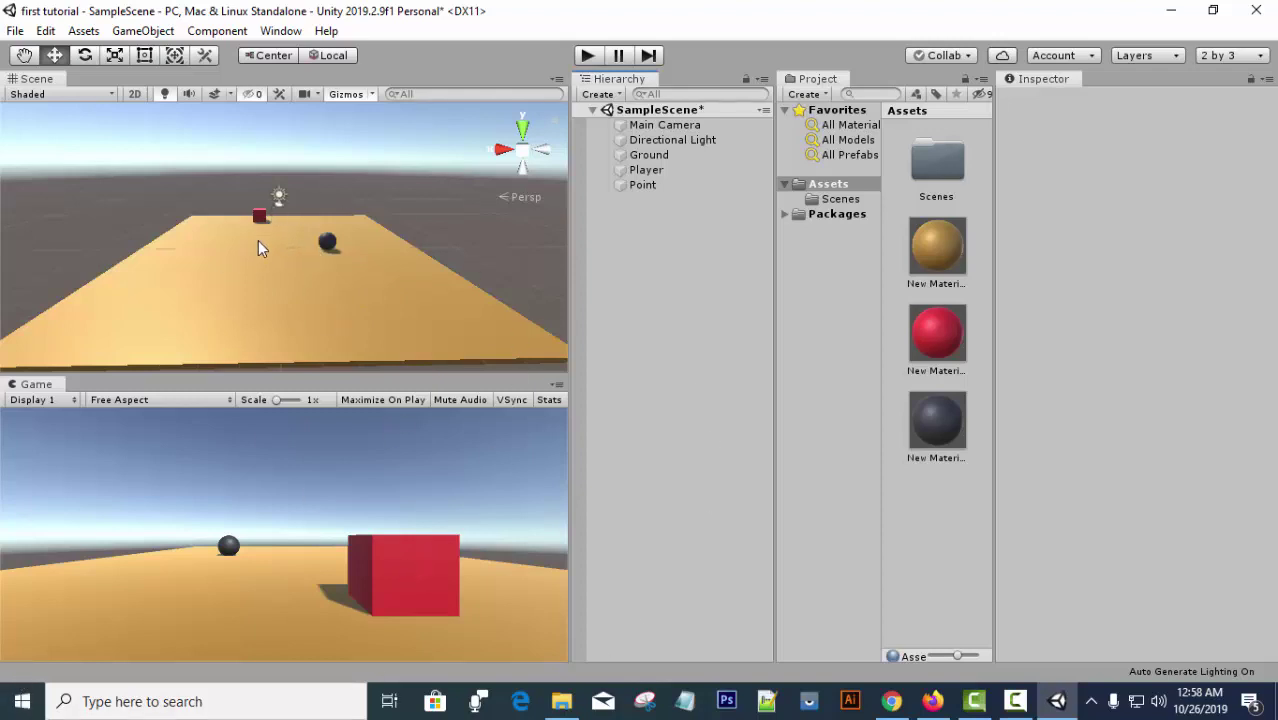
click(545, 150)
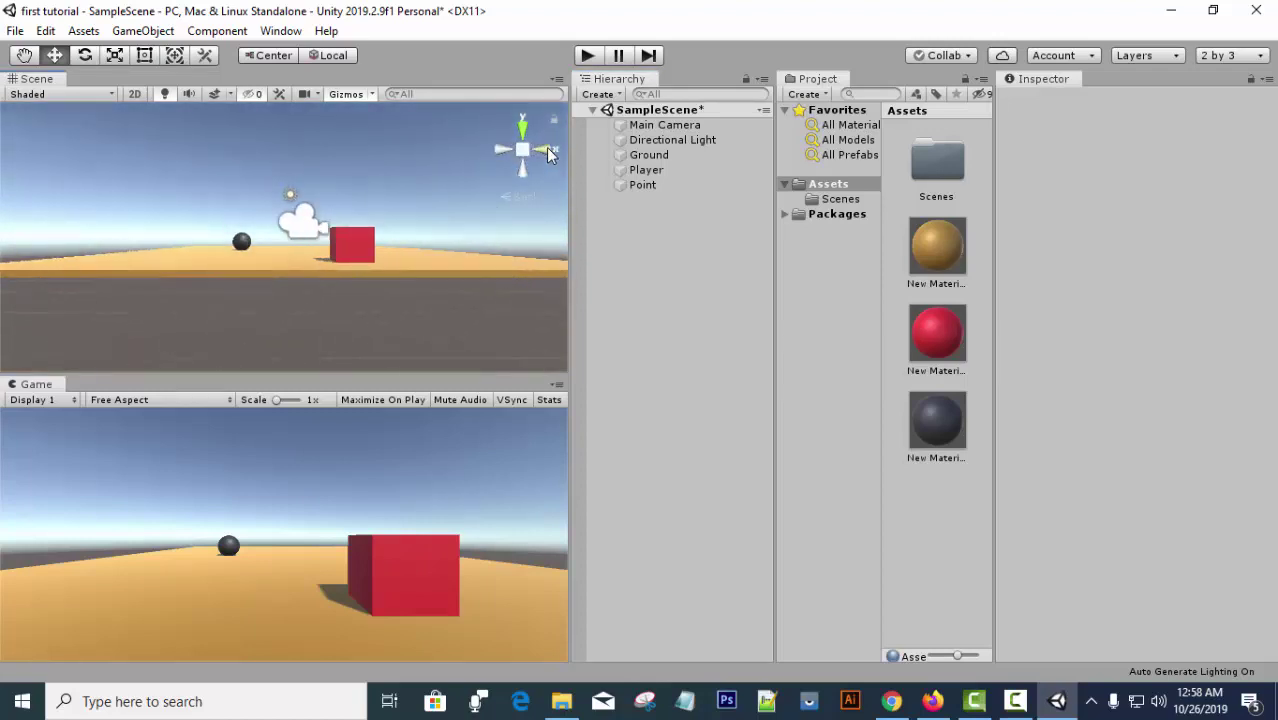
scroll(433, 259, up, 4)
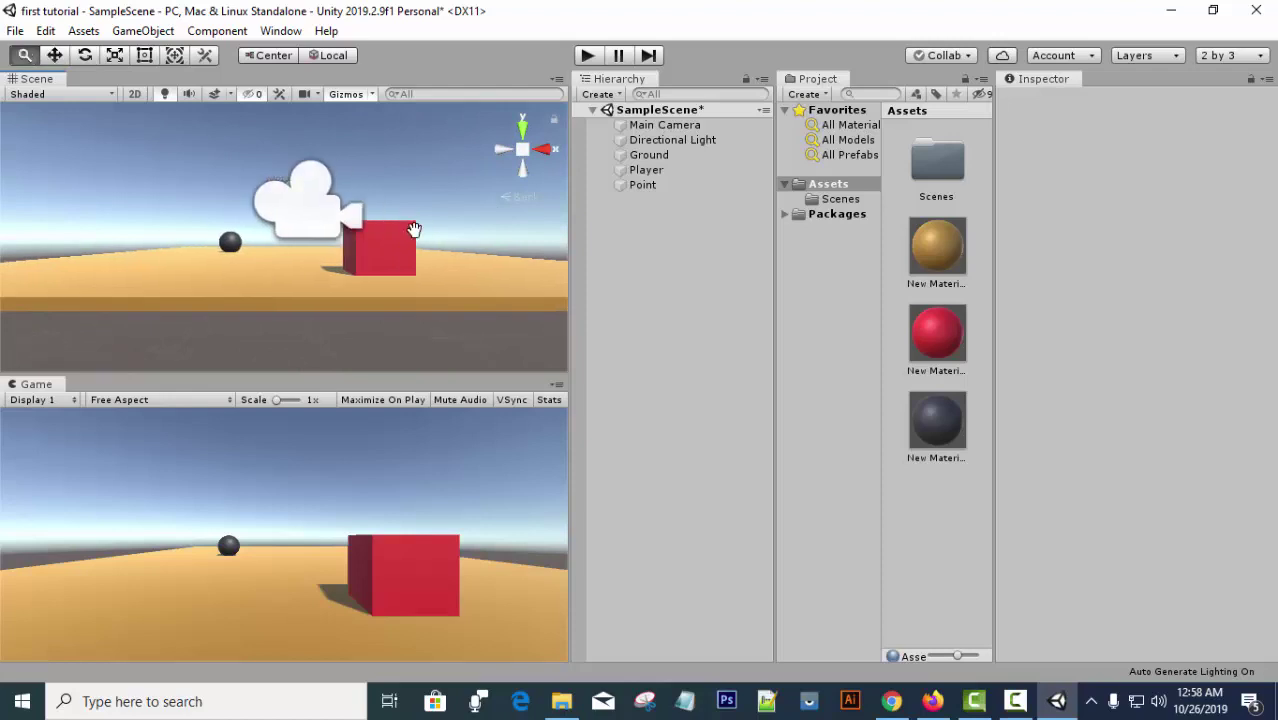
drag(414, 229, 395, 261)
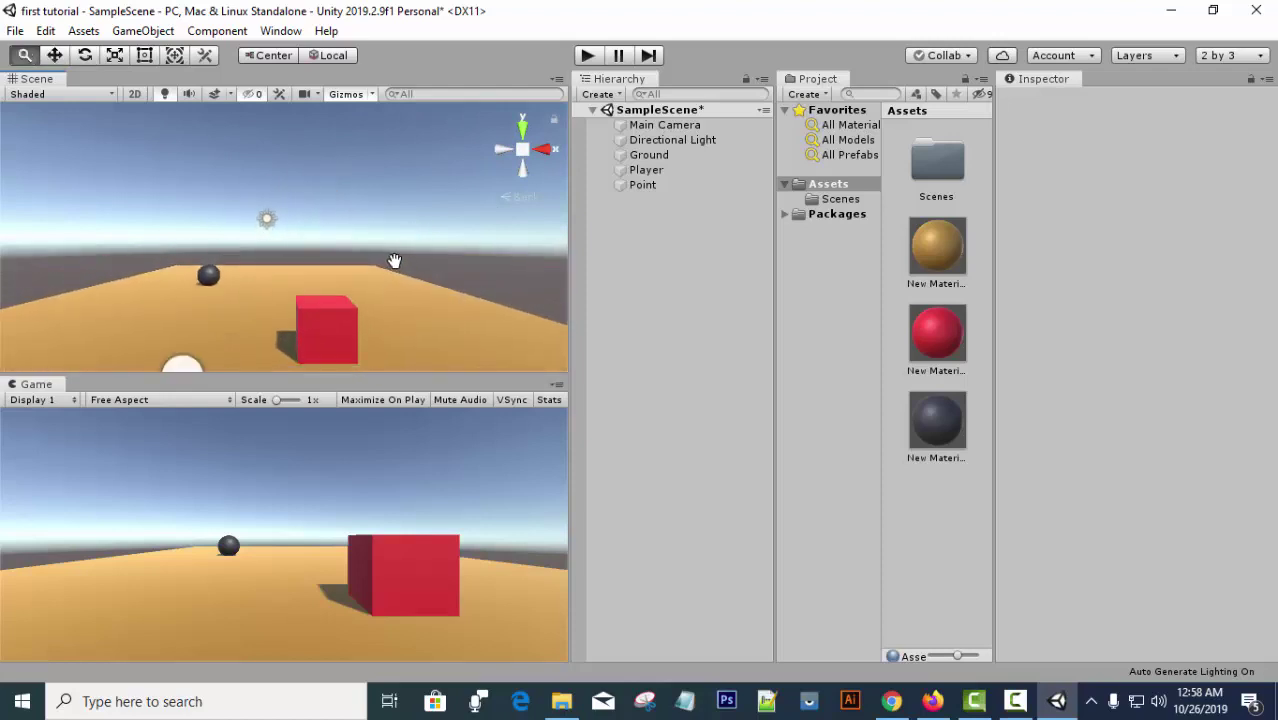
scroll(391, 259, down, 3)
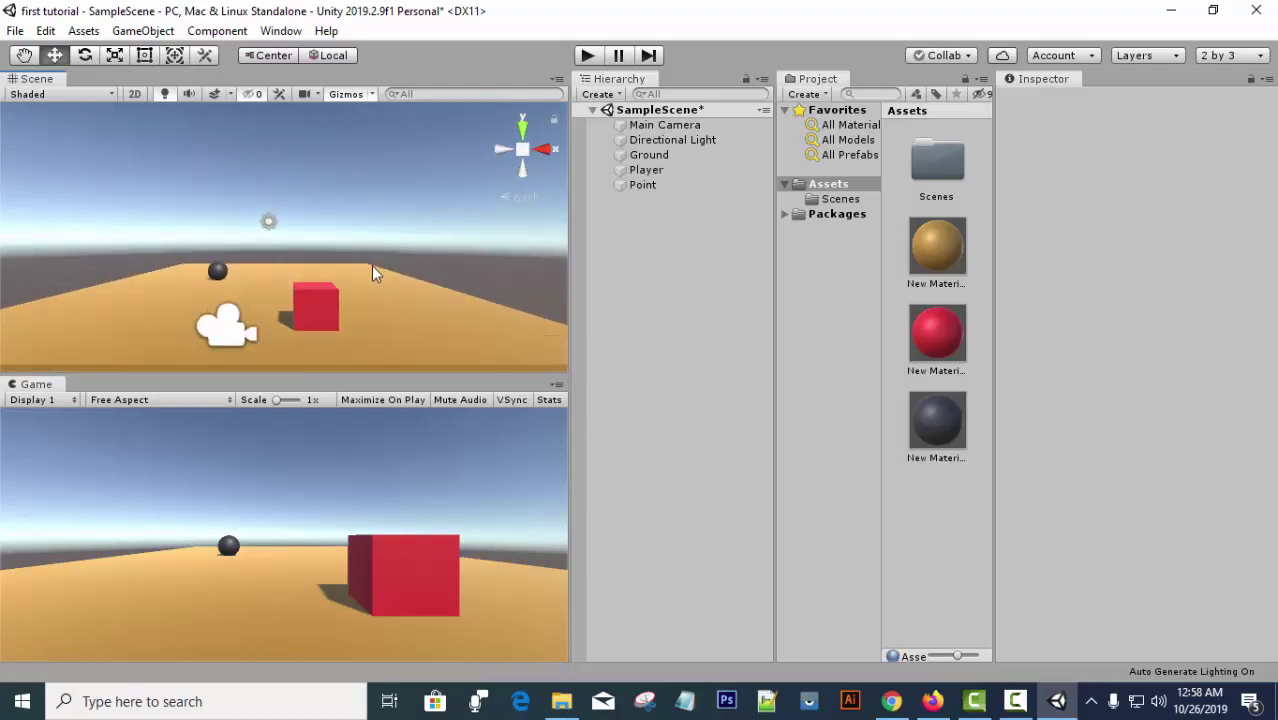
alt+drag(371, 267, 234, 208)
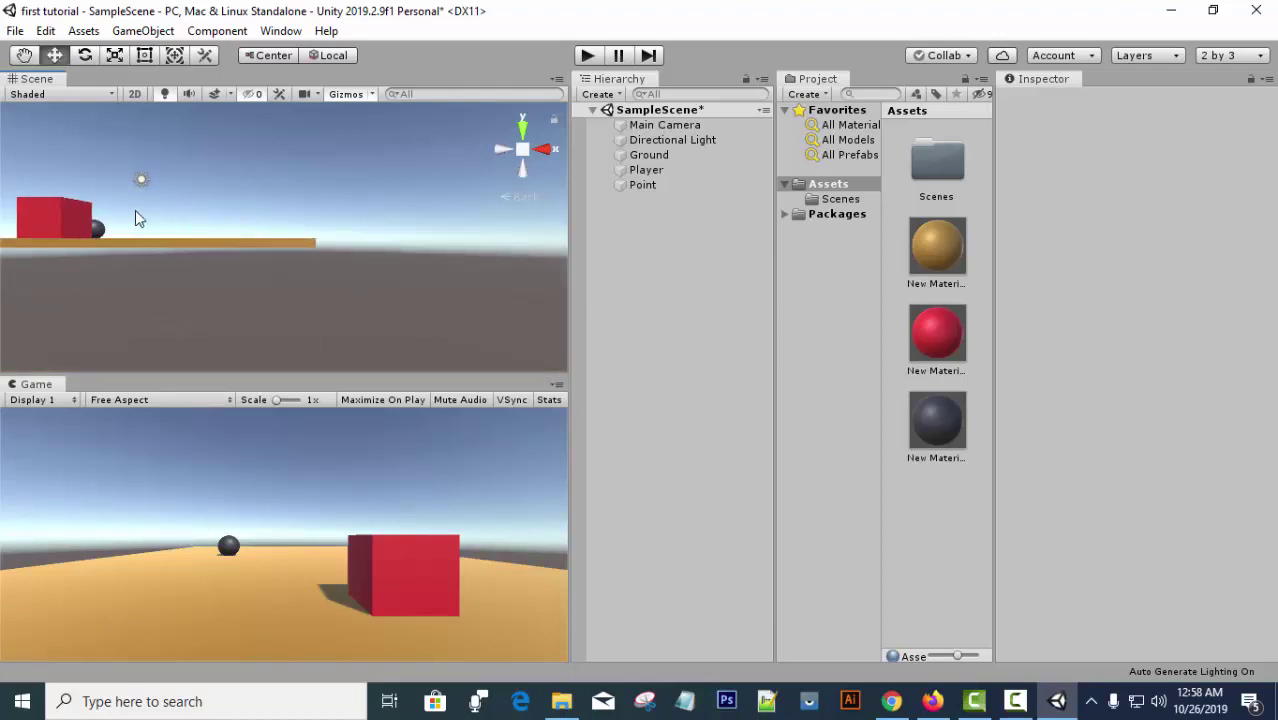
alt+drag(136, 213, 222, 244)
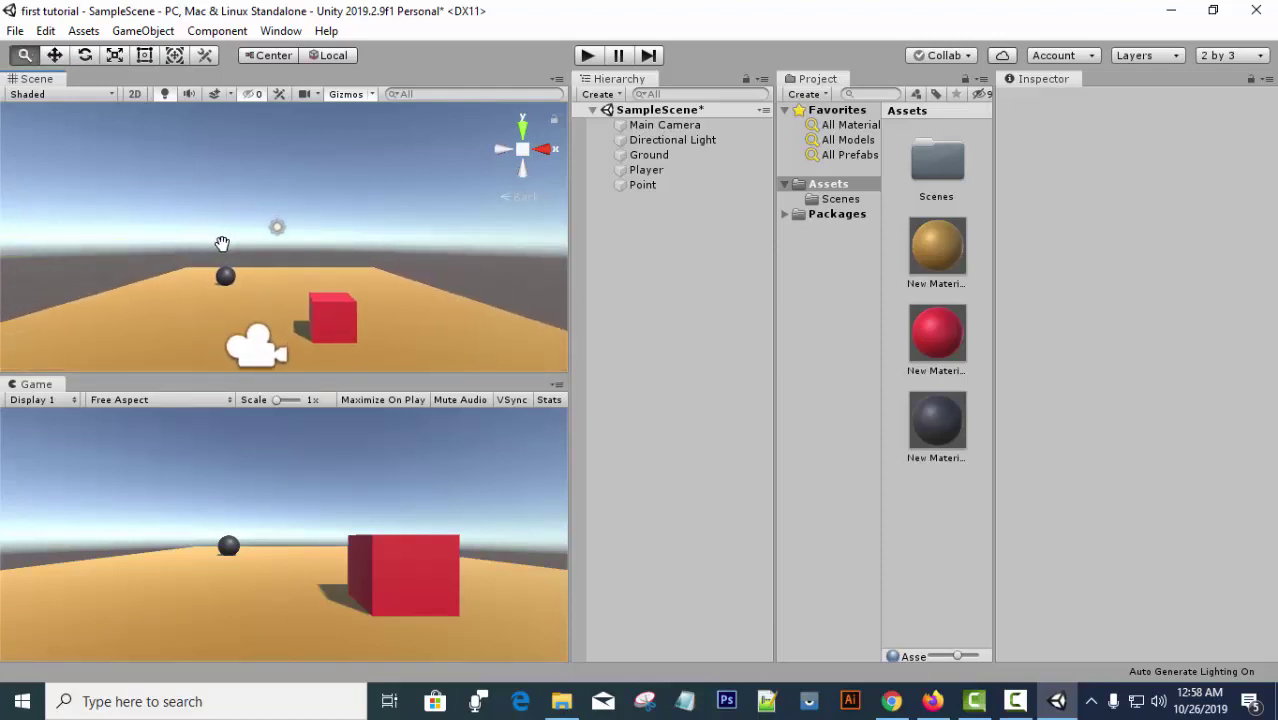
alt+right_drag(222, 244, 226, 250)
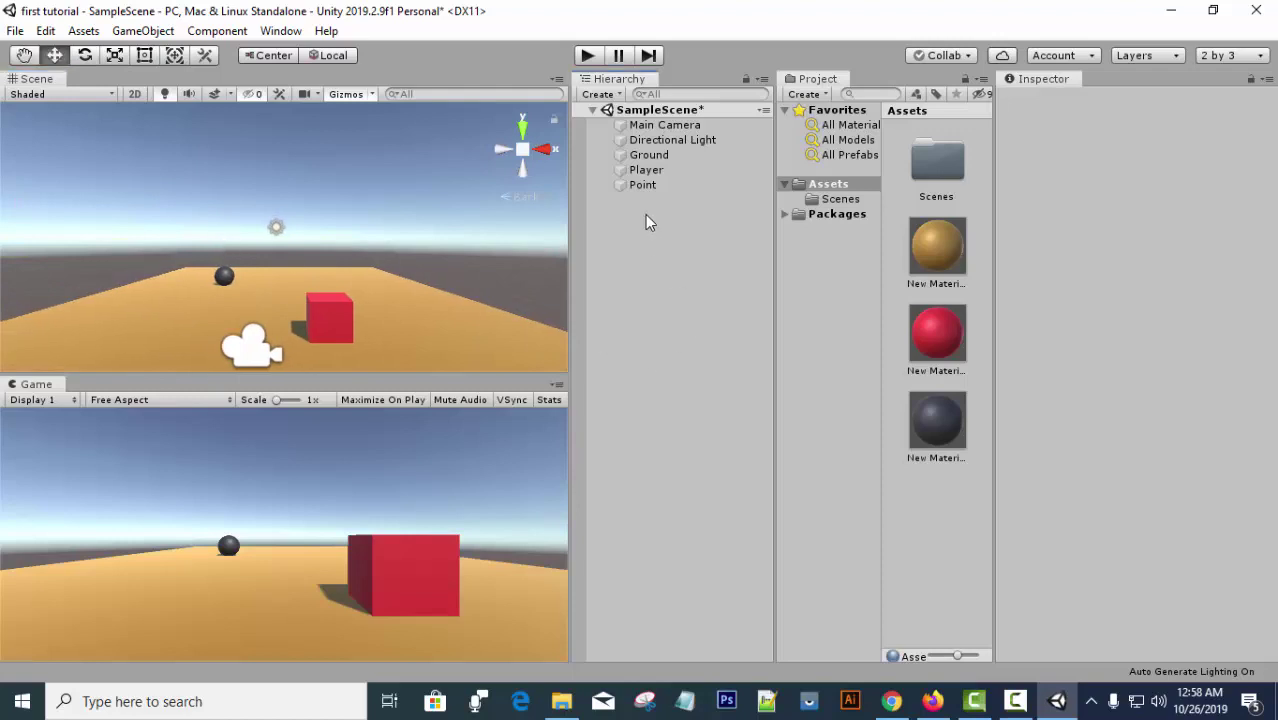
Lift the Player cube to Y 1.66 so it floats above the Ground.
click(646, 170)
click(643, 185)
click(648, 275)
click(333, 318)
click(634, 262)
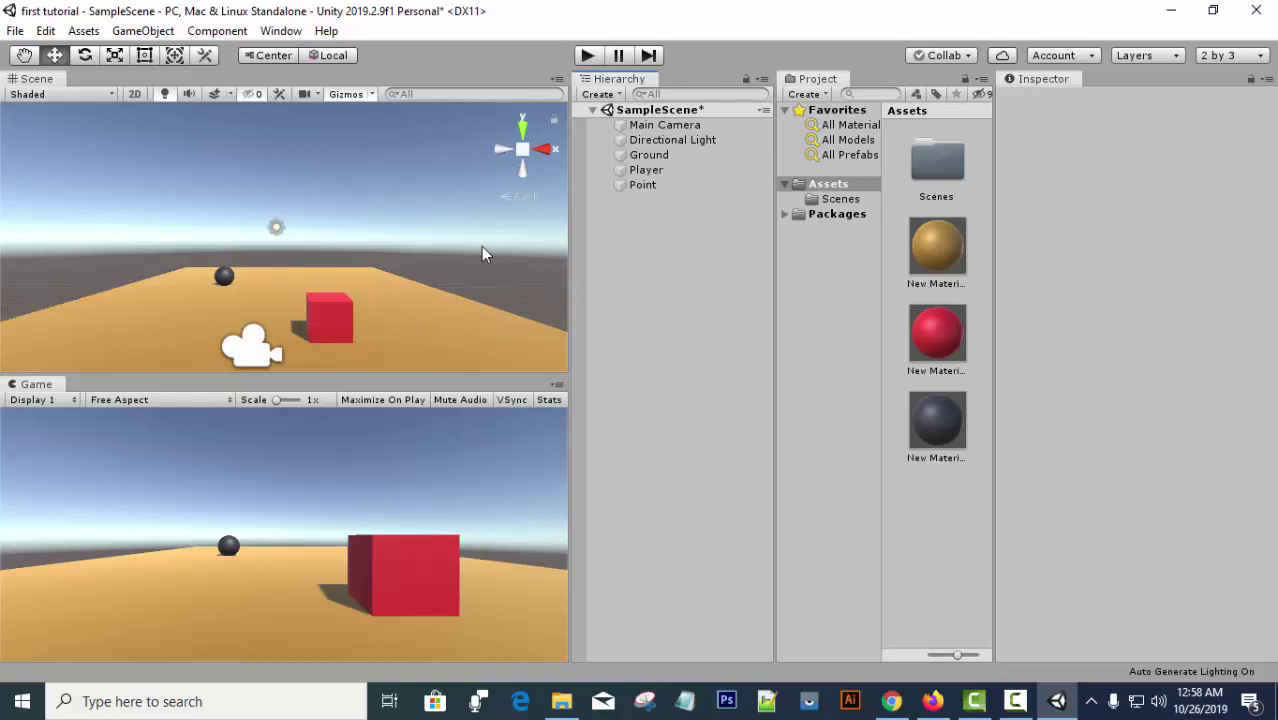
click(316, 315)
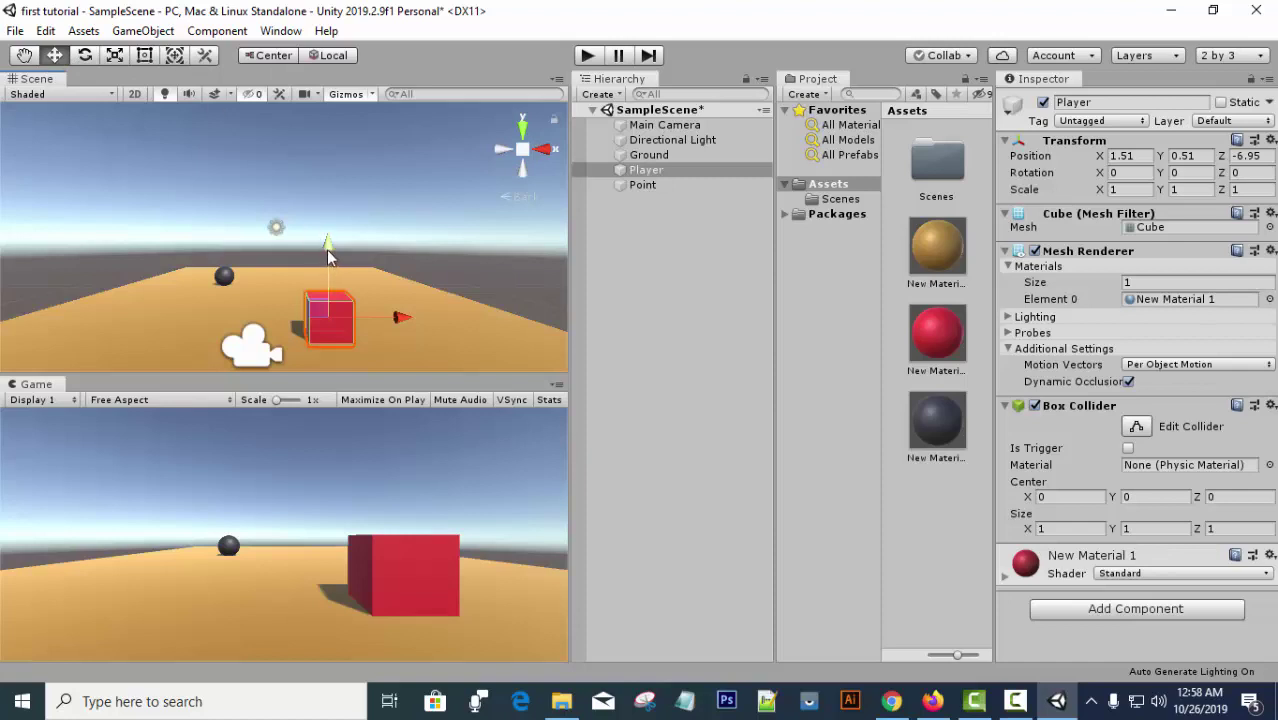
drag(328, 257, 339, 206)
click(711, 269)
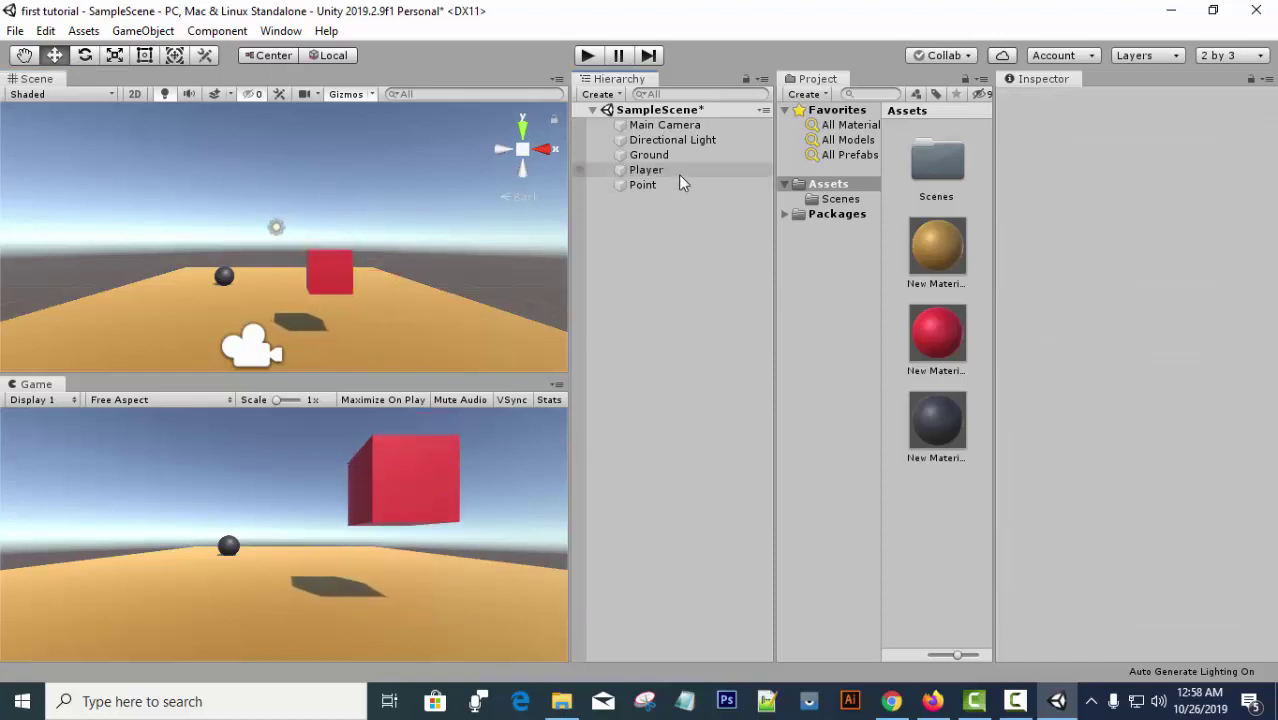
click(678, 174)
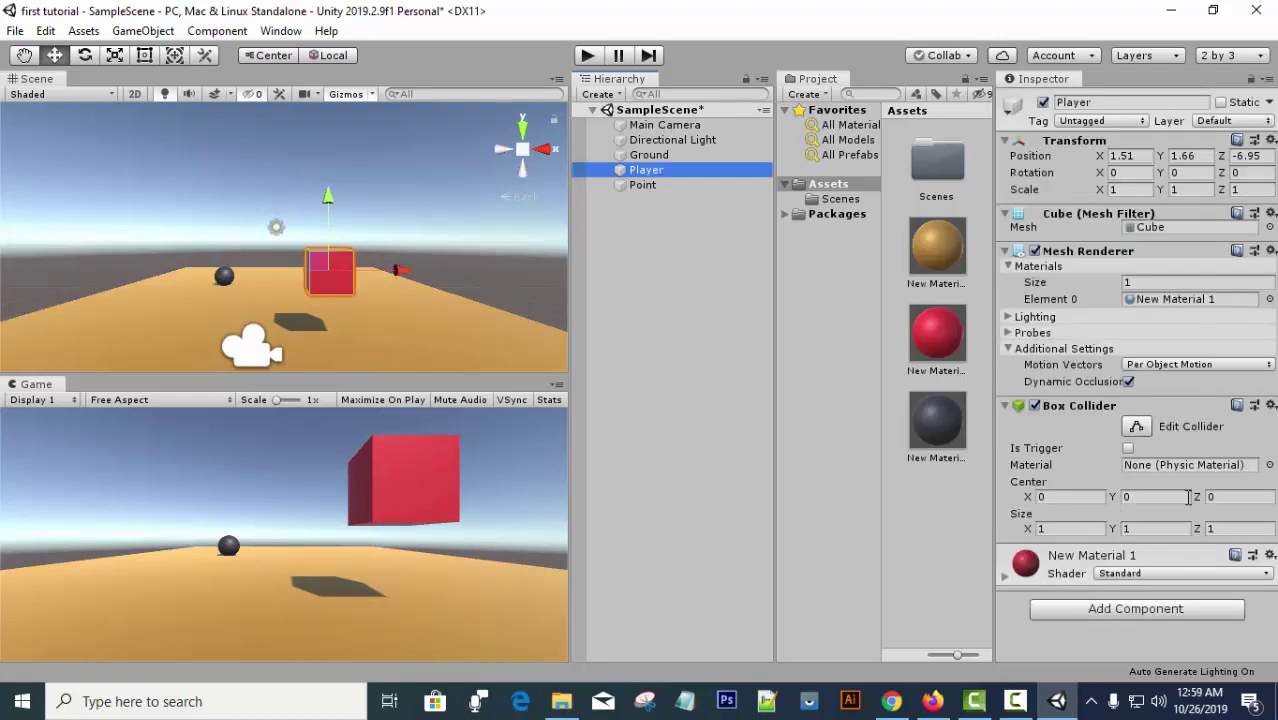
Add a Physics Rigidbody to the Player cube, with mass 1 and gravity enabled.
click(1204, 616)
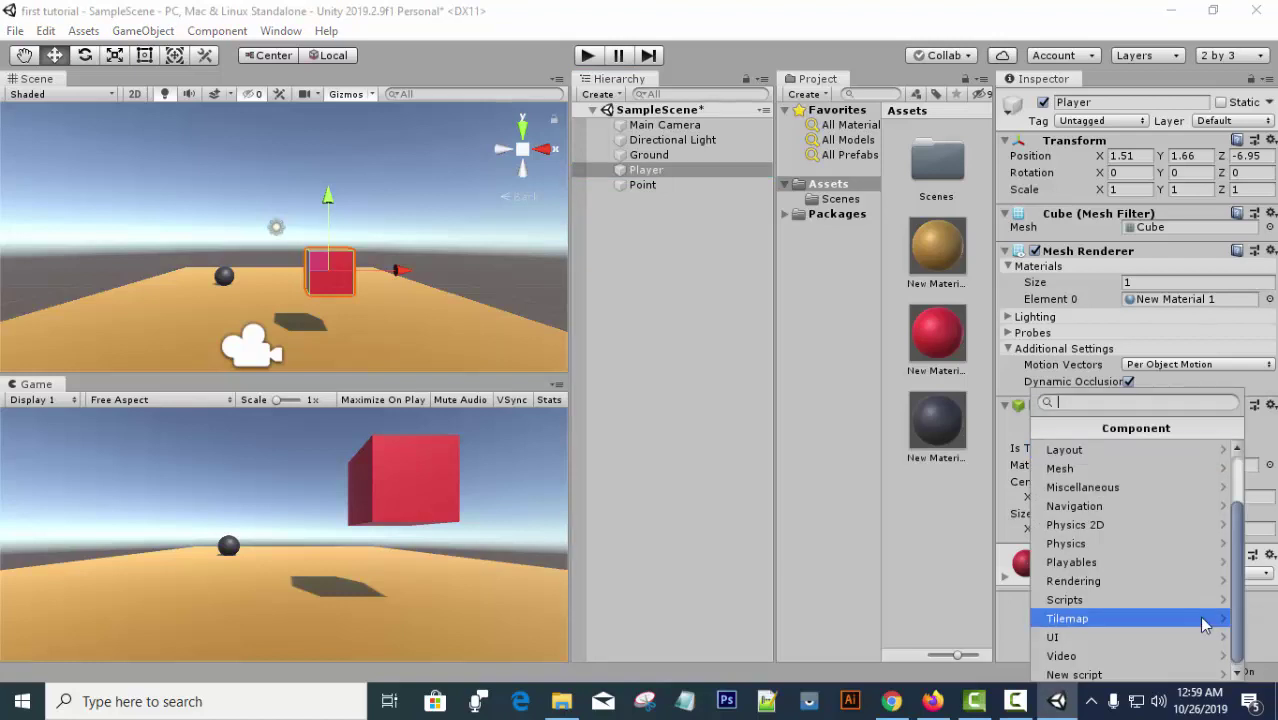
text(ph)
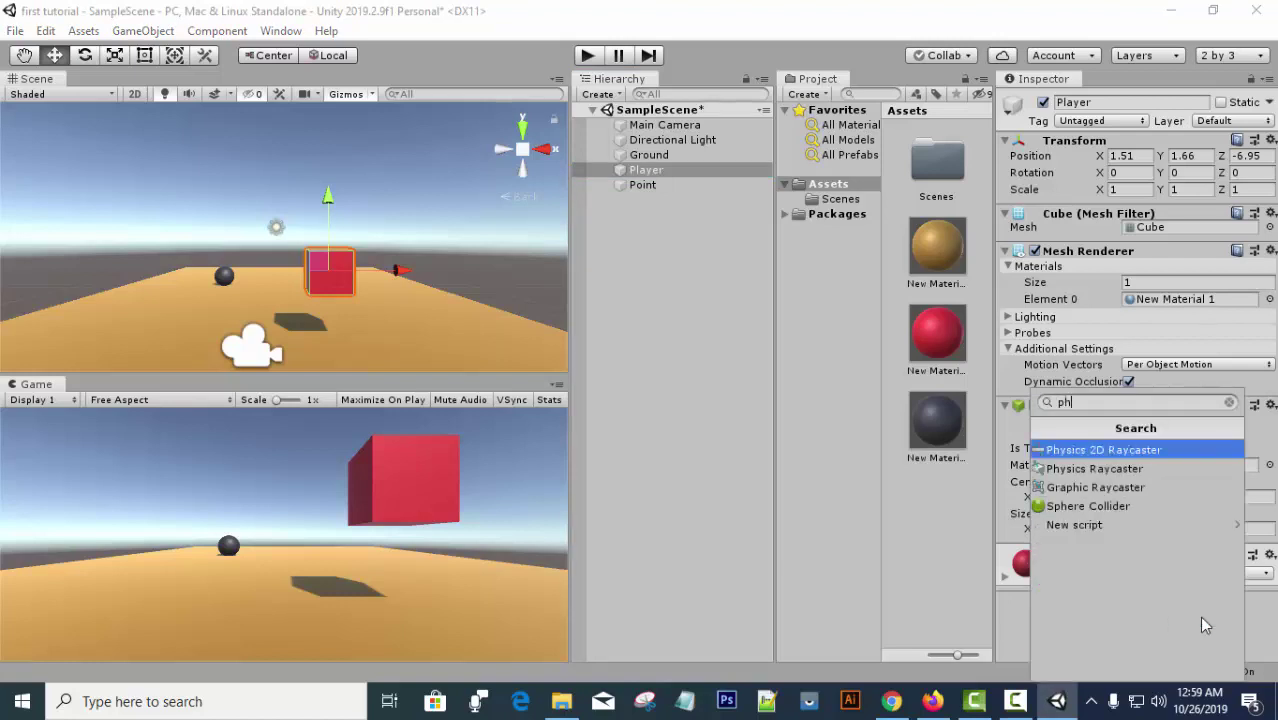
key(BackSpace)
key(BackSpace)
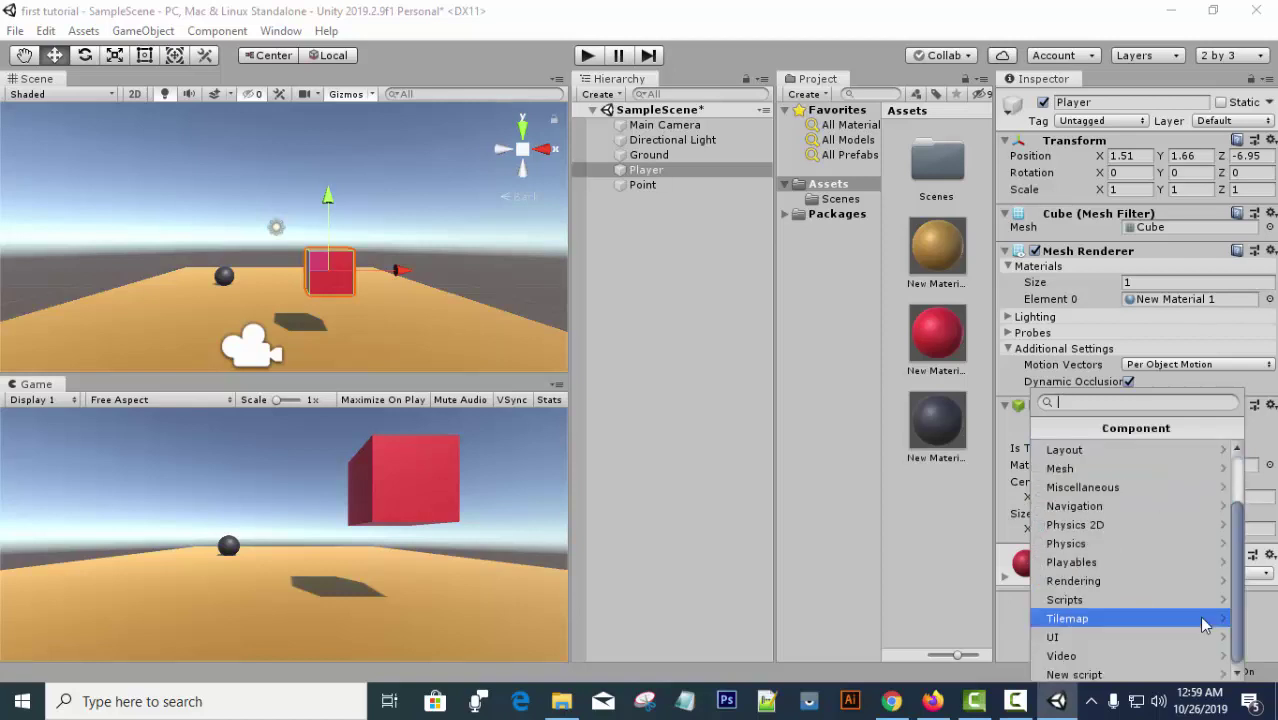
click(1150, 543)
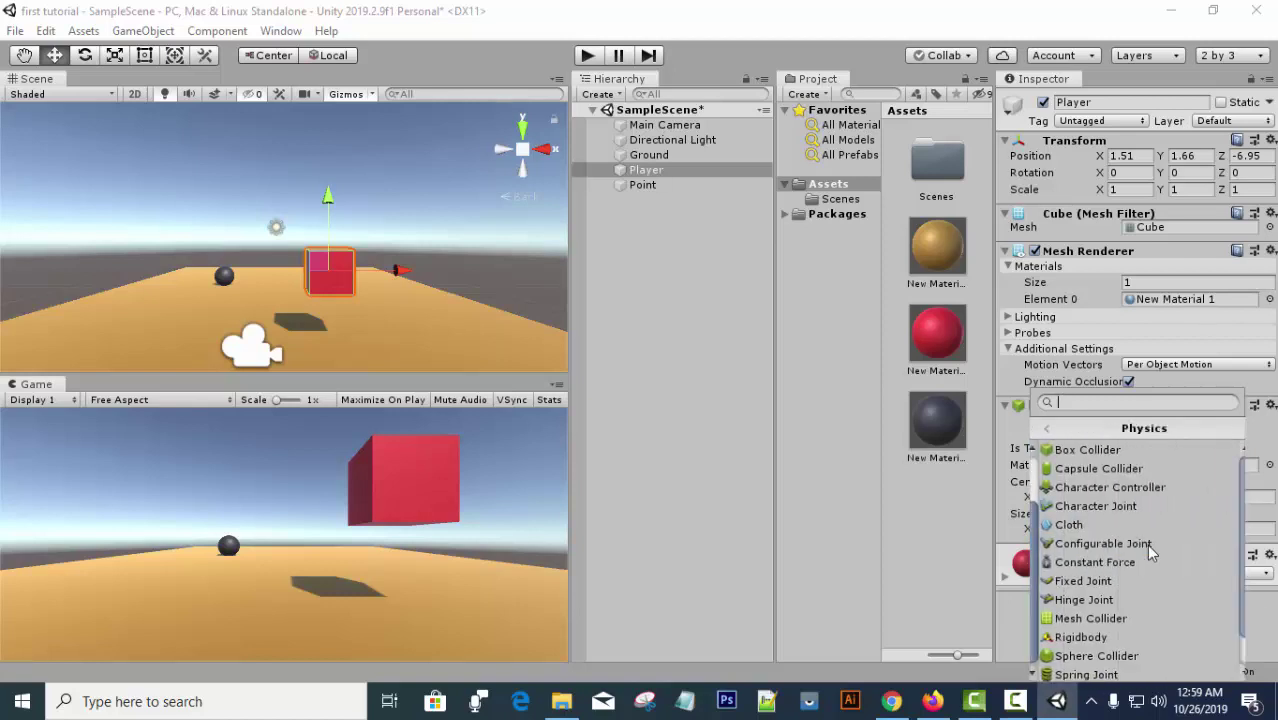
scroll(1110, 622, down, 2)
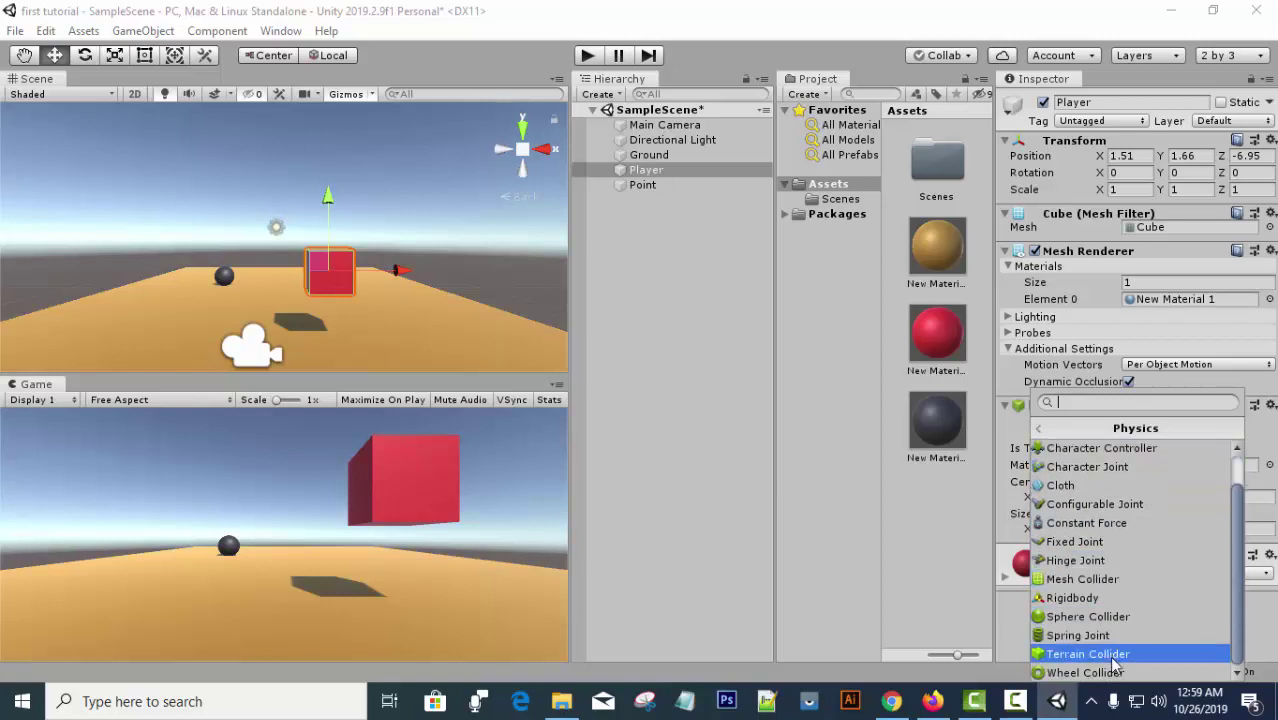
key(Escape)
scroll(1115, 572, down, 3)
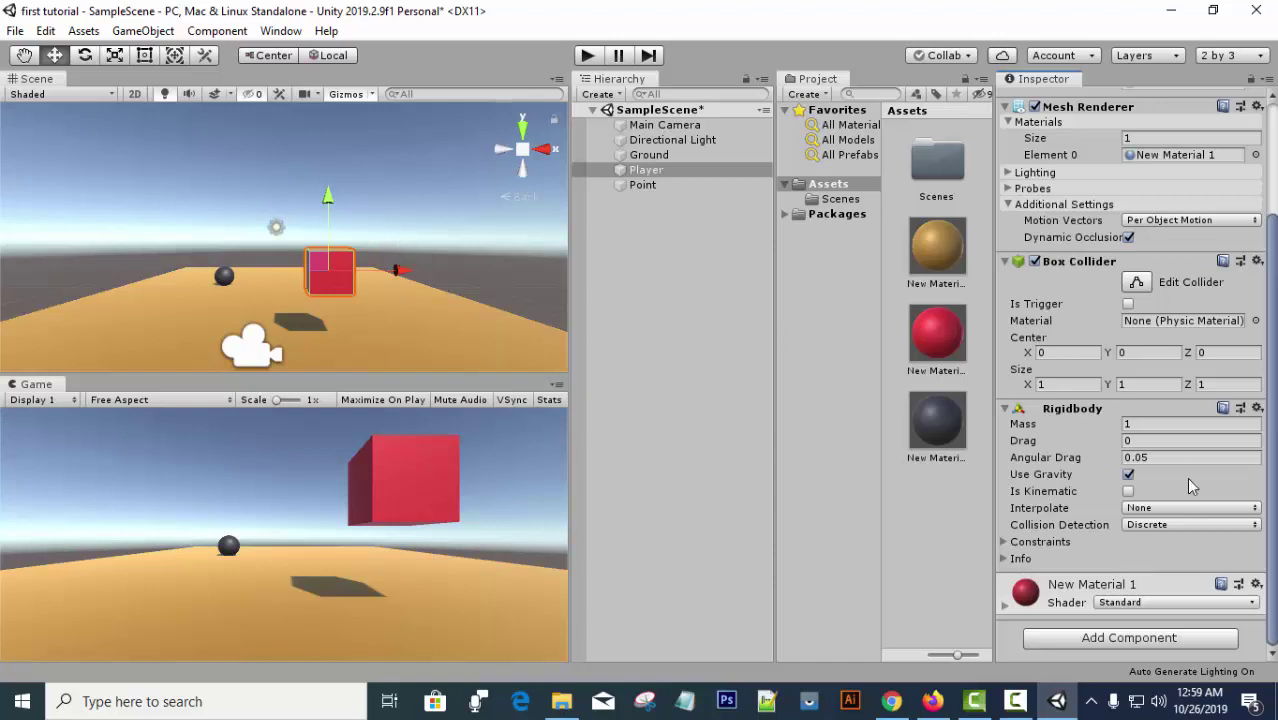
click(693, 302)
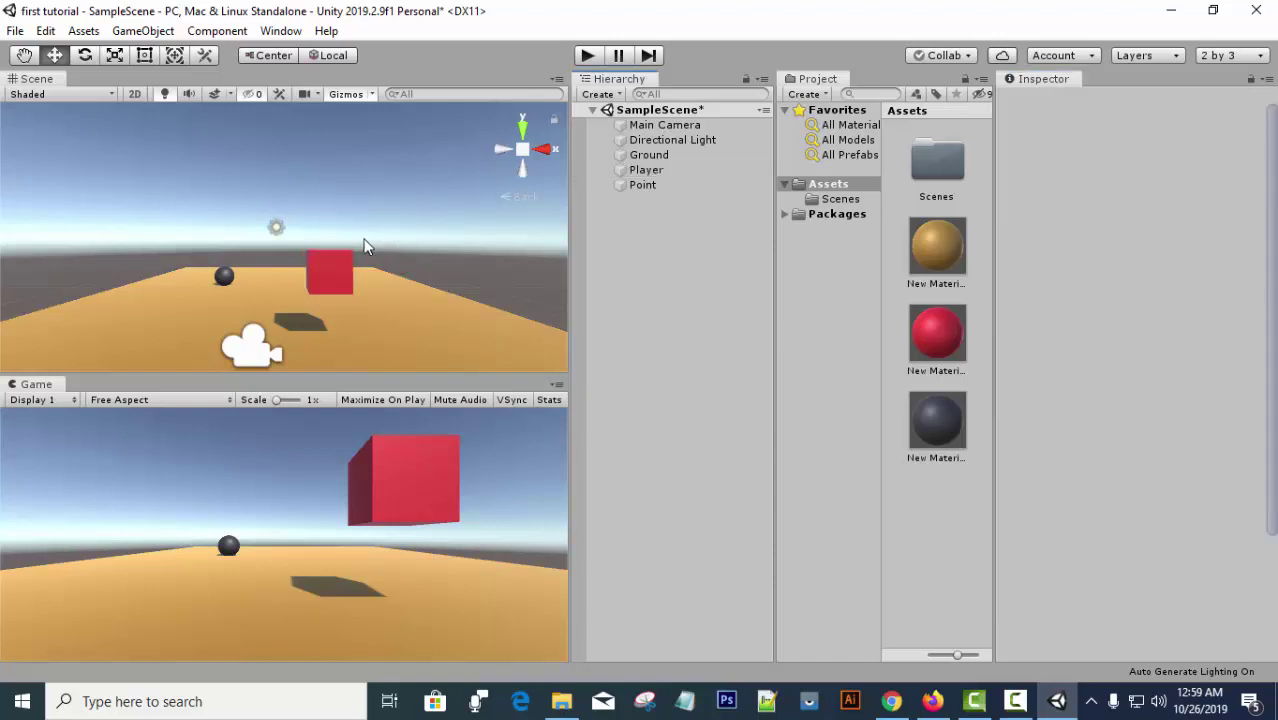
Test-play the scene, raise the Player cube to Y 2.26, and test-play again.
click(587, 56)
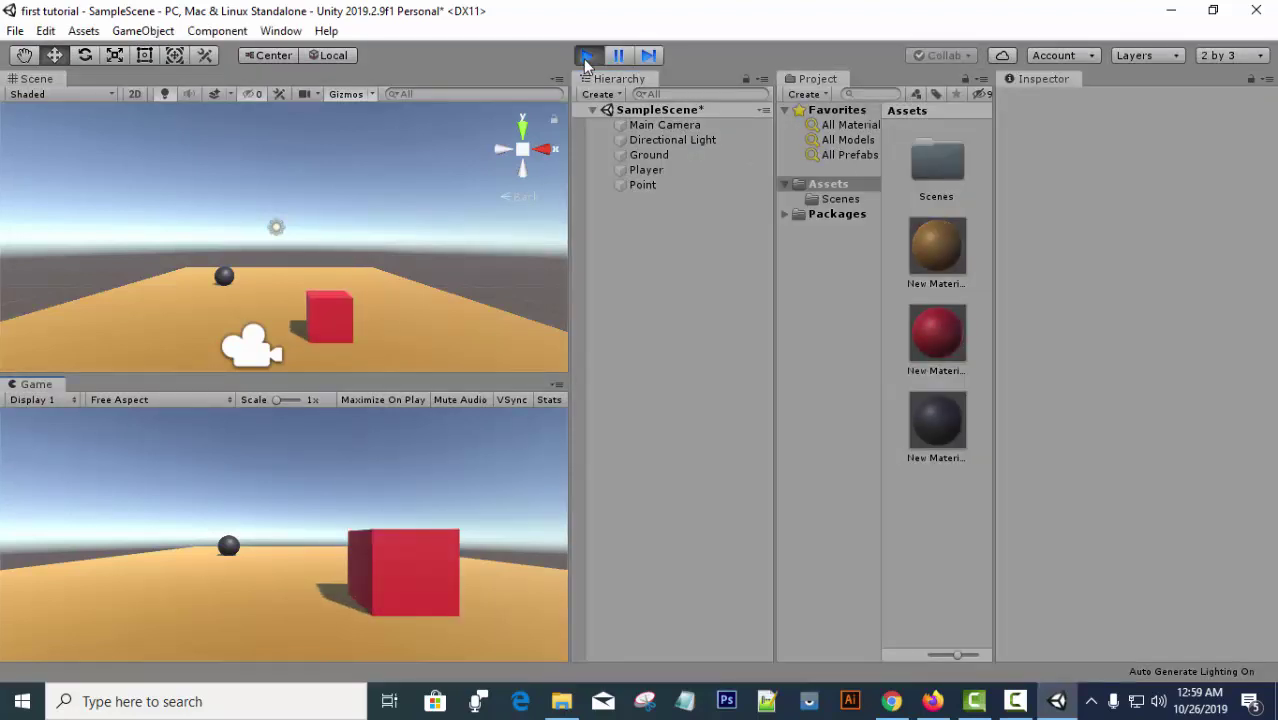
click(587, 58)
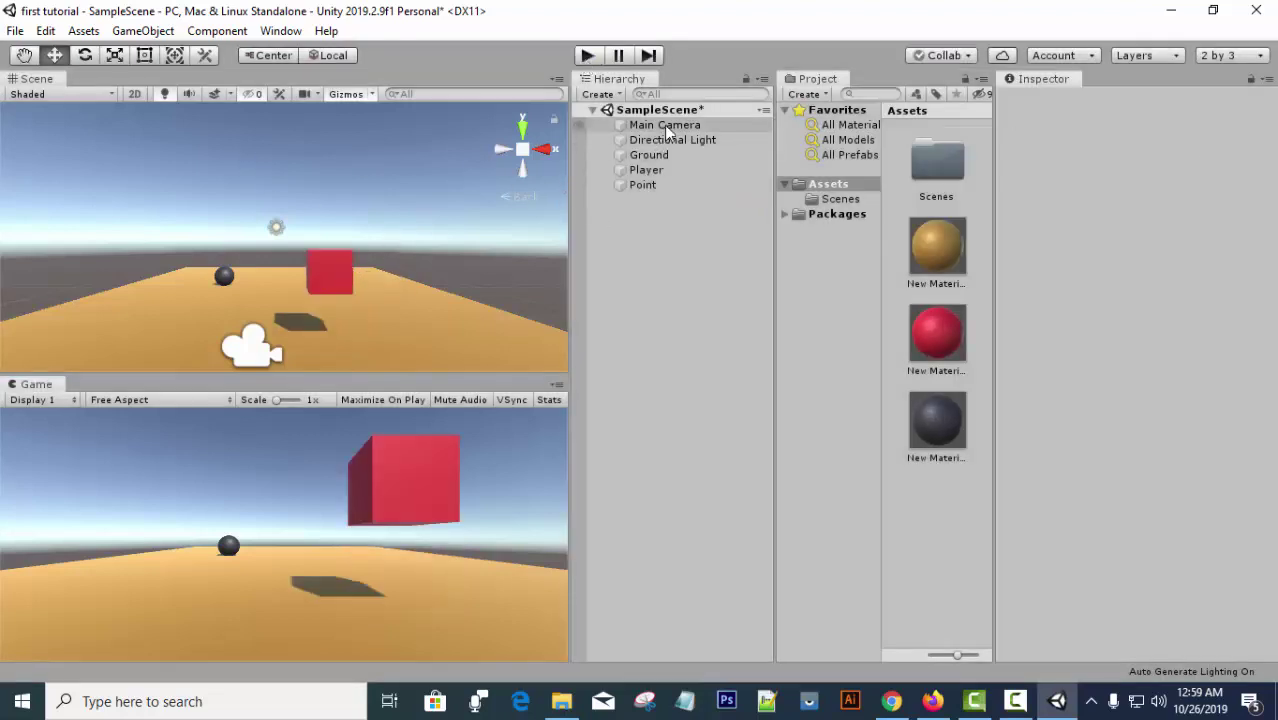
click(645, 170)
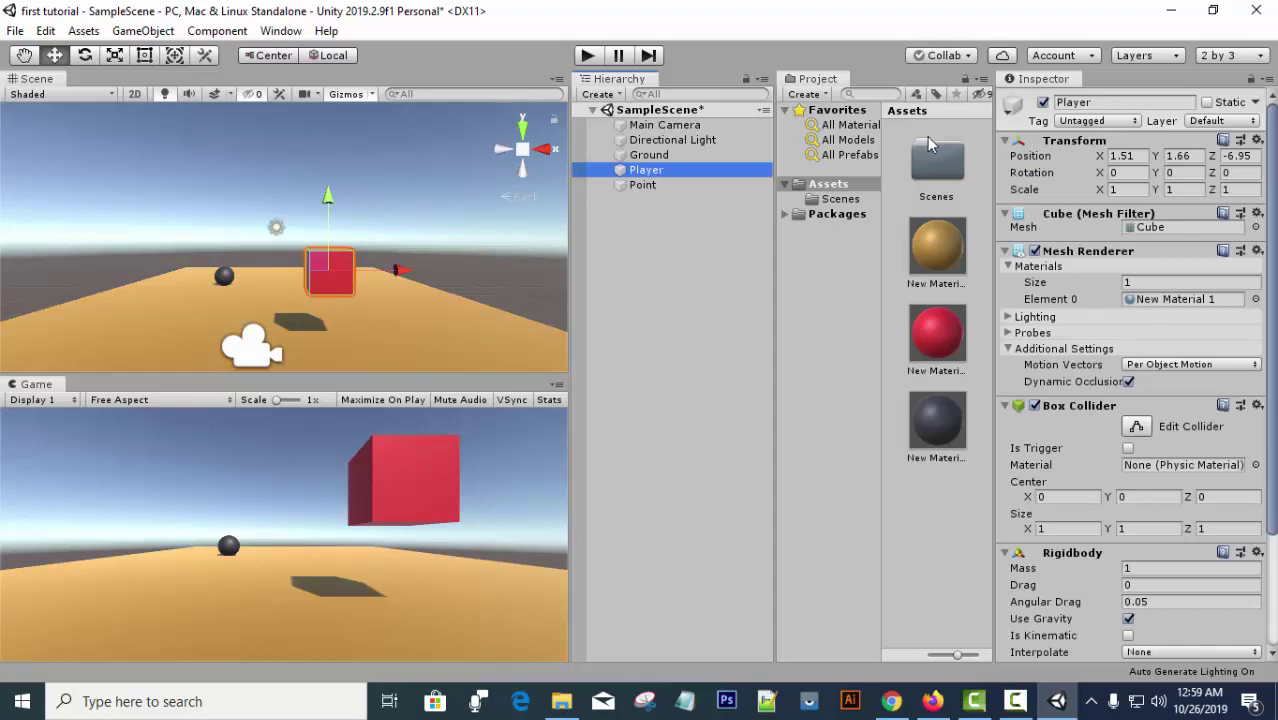
mouse_move(322, 202)
mouse_down()
mouse_move(328, 165)
mouse_move(330, 178)
mouse_up()
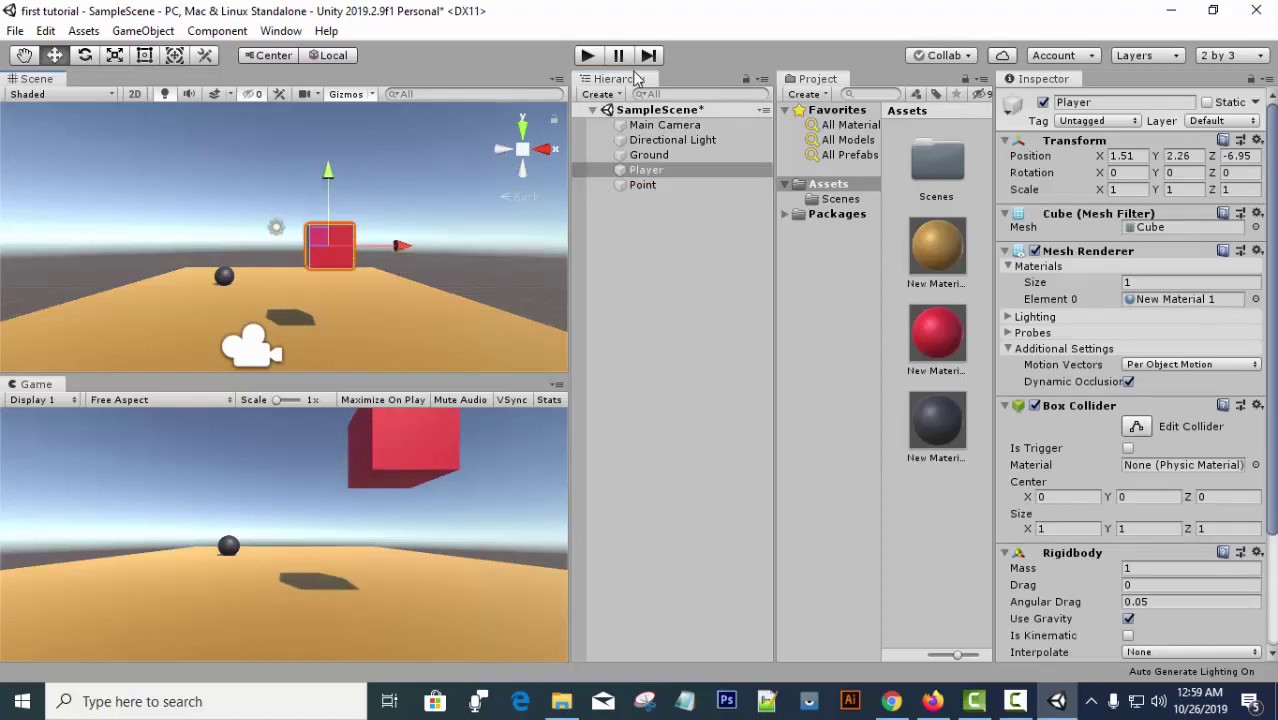
click(587, 55)
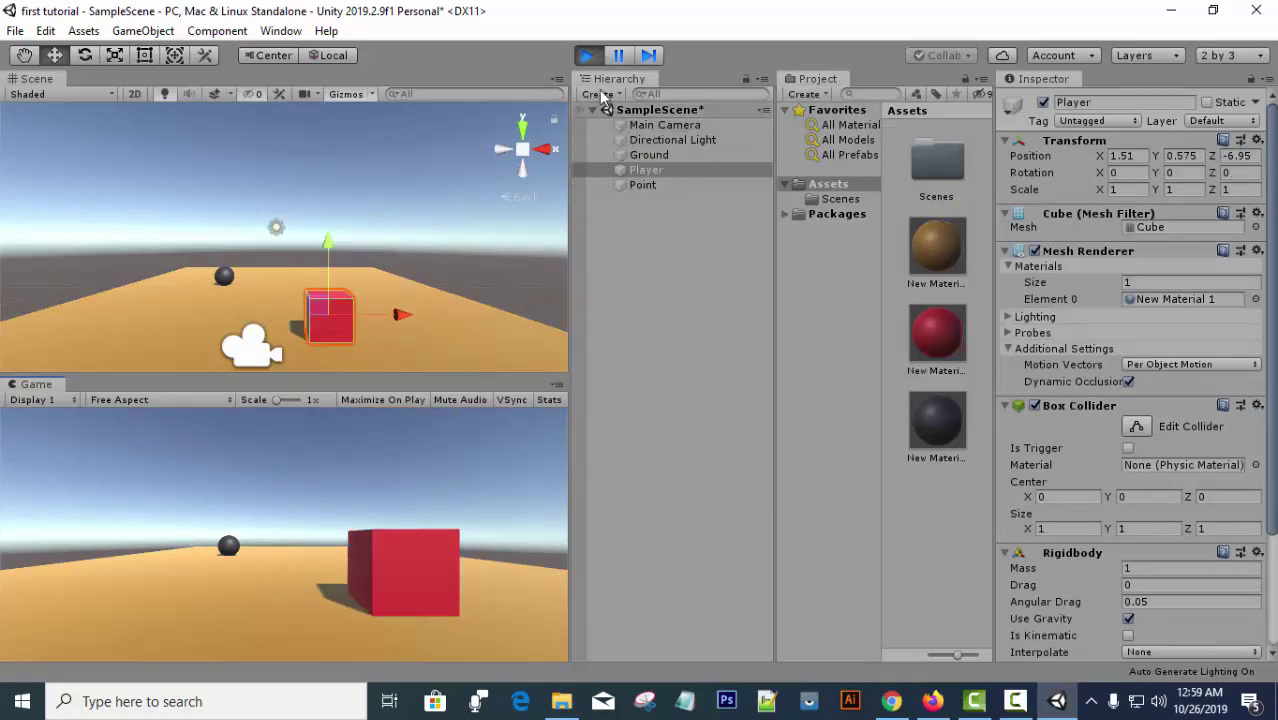
click(587, 57)
click(643, 187)
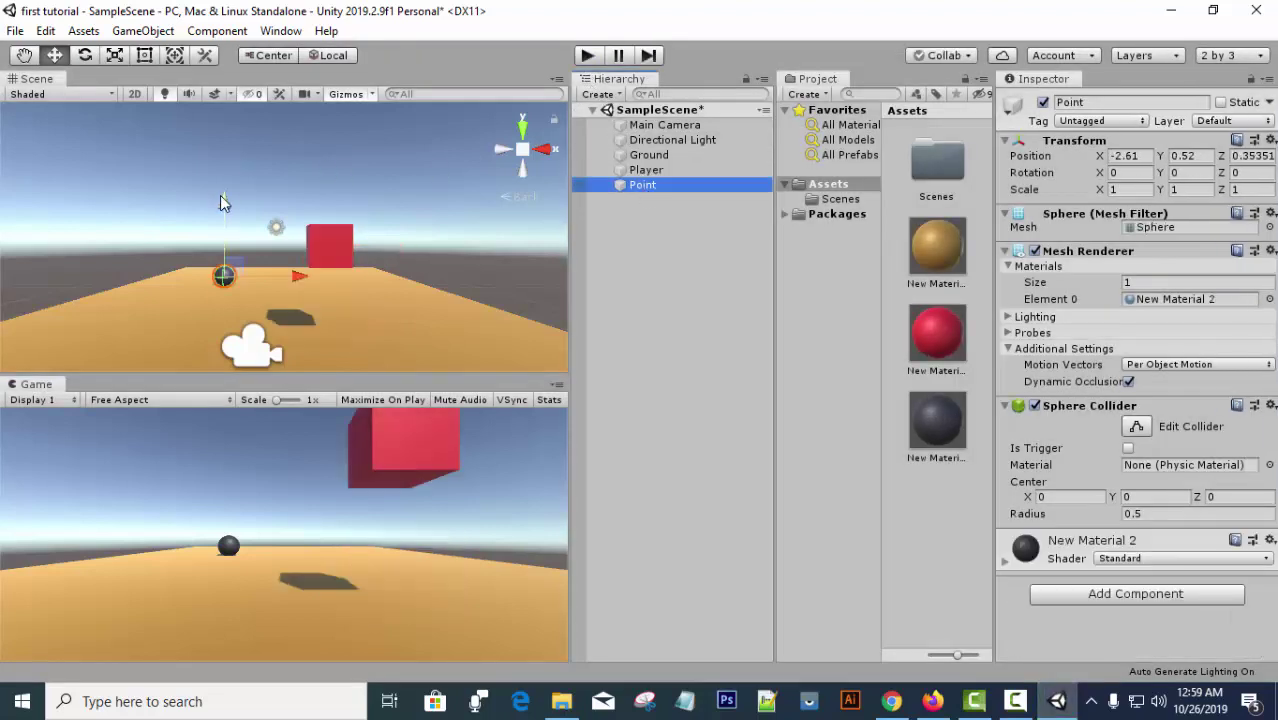
Raise the Point sphere to Y 3.61, collapse its collider settings, and test-play twice.
drag(225, 208, 225, 146)
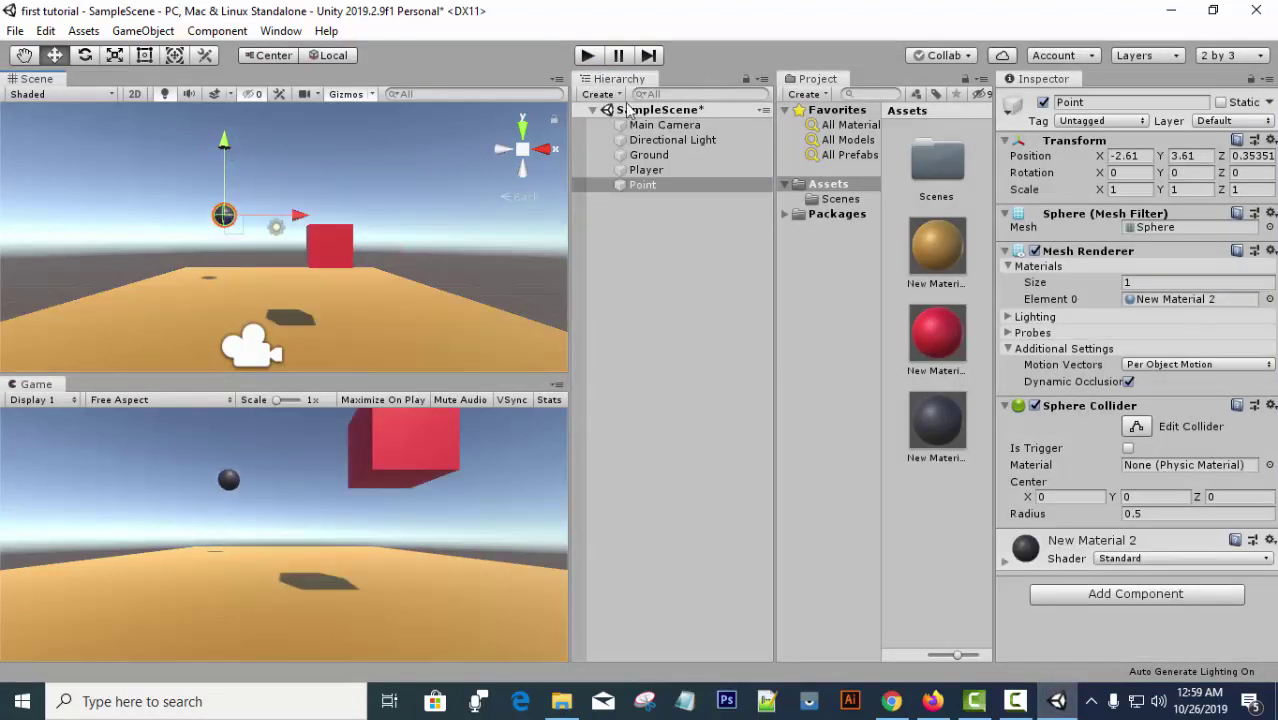
click(588, 57)
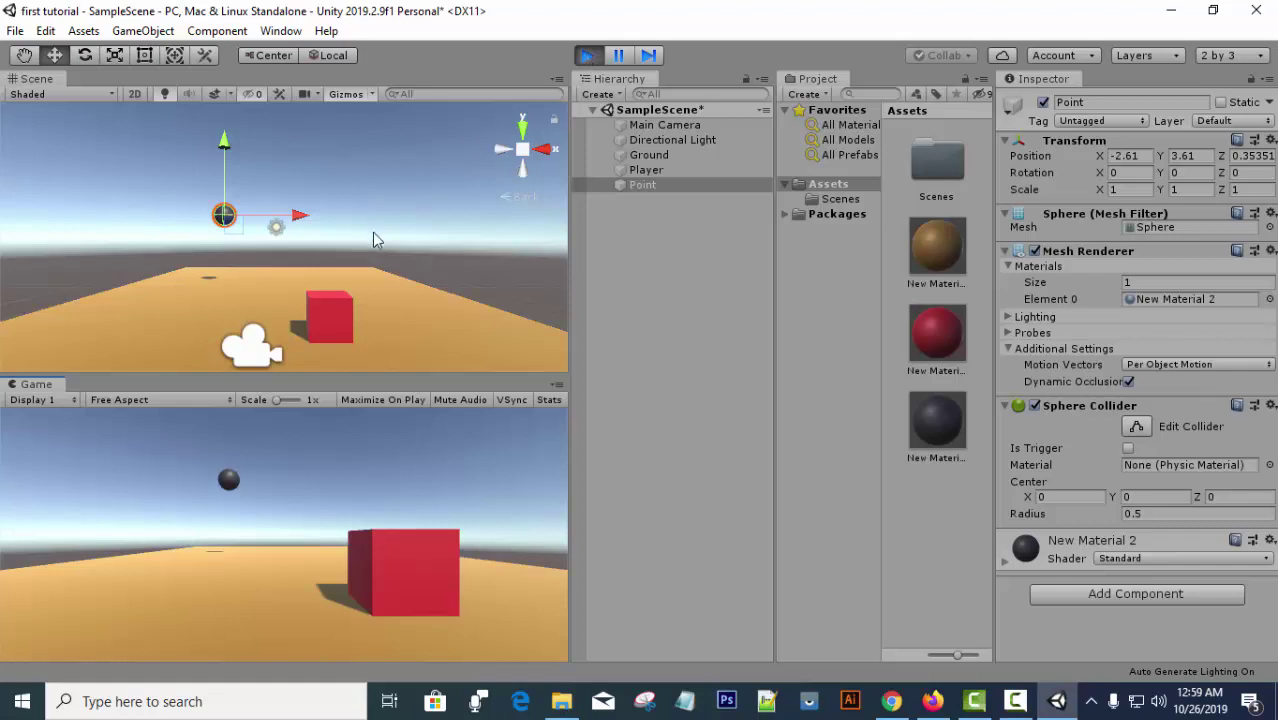
click(588, 57)
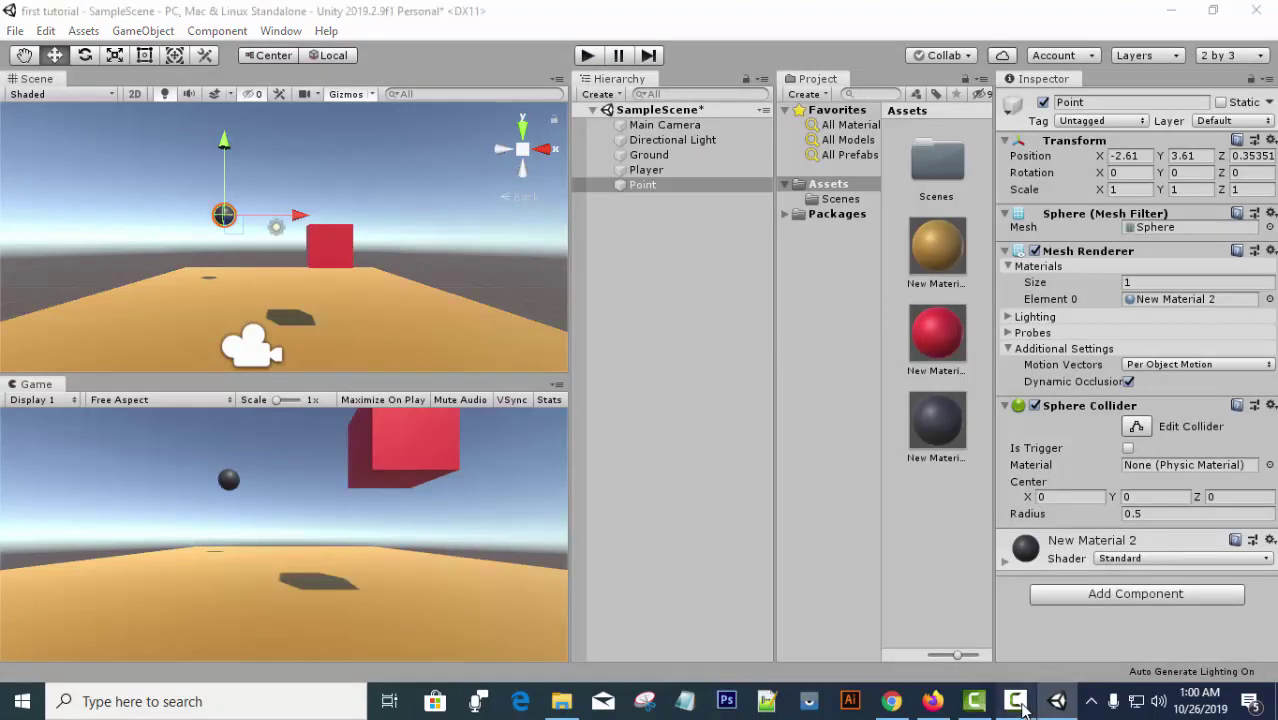
click(1015, 701)
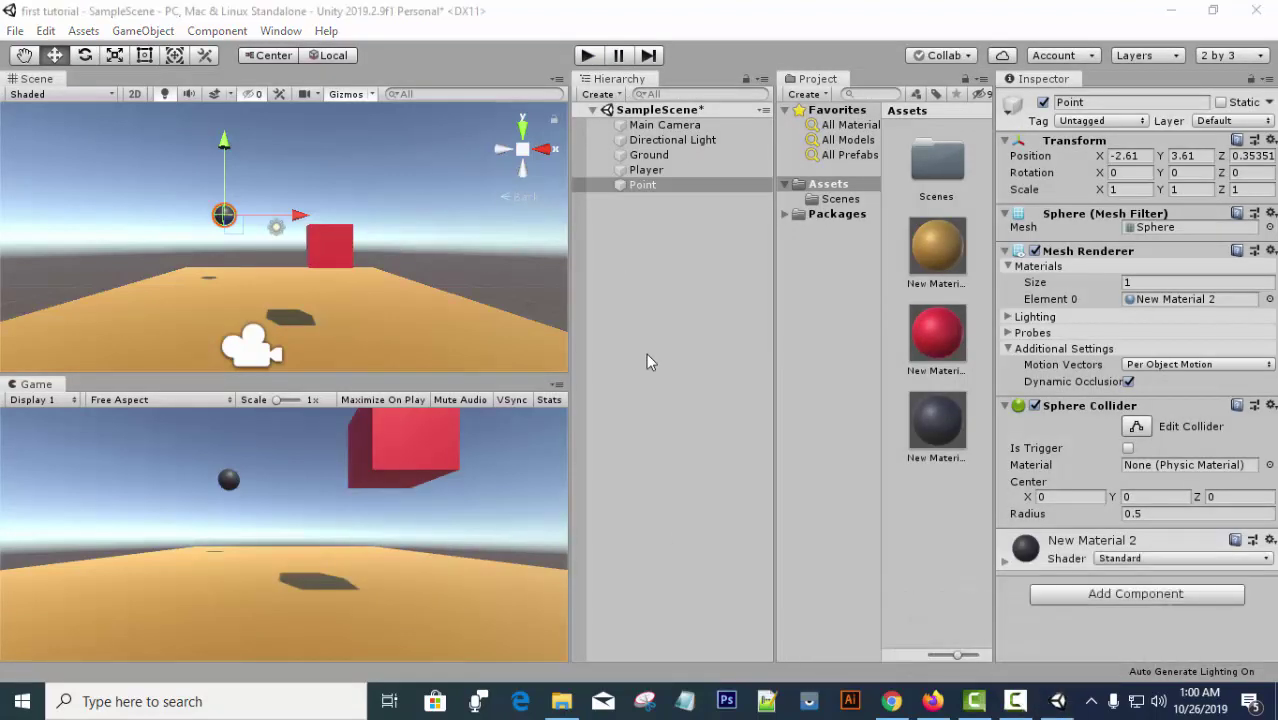
click(641, 285)
click(642, 185)
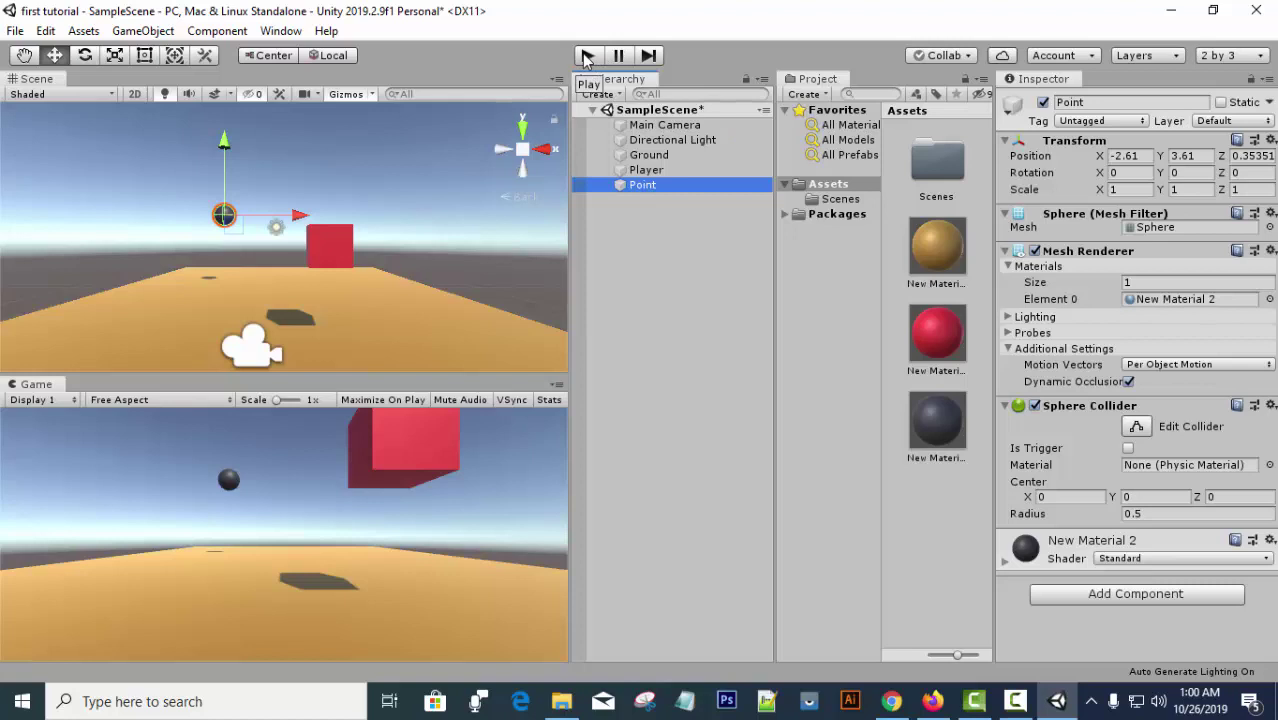
click(1008, 406)
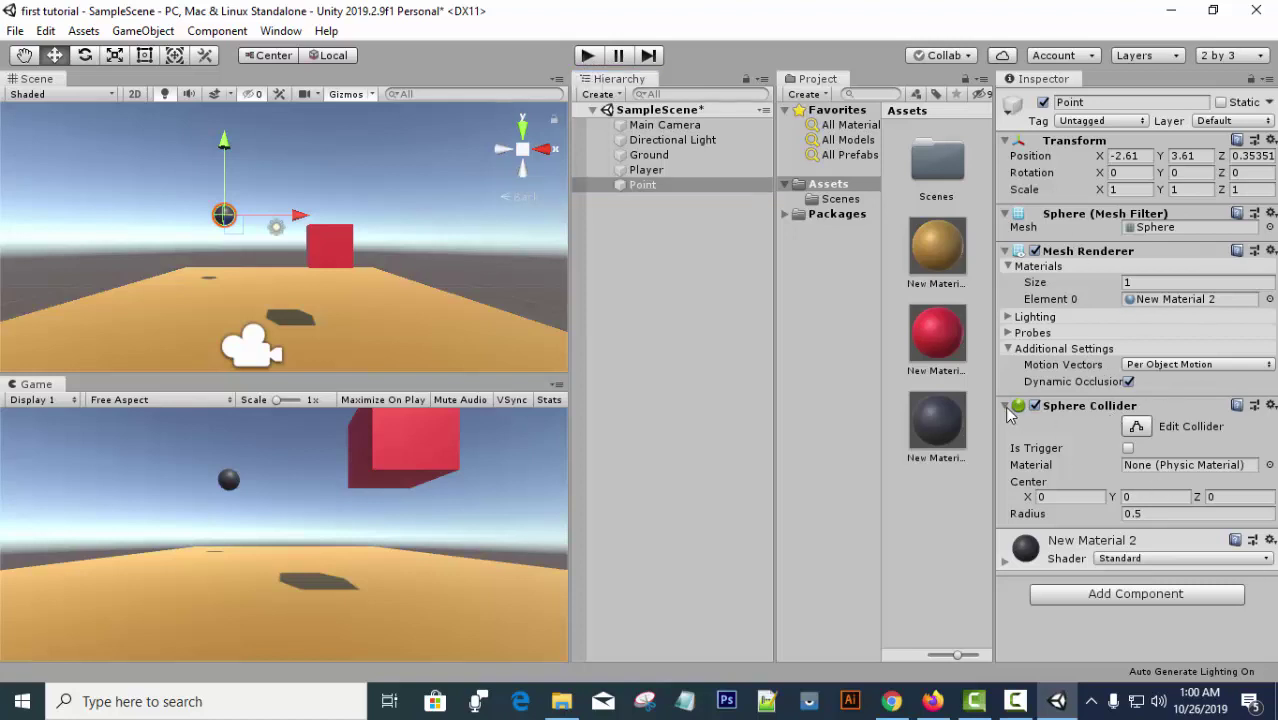
click(589, 56)
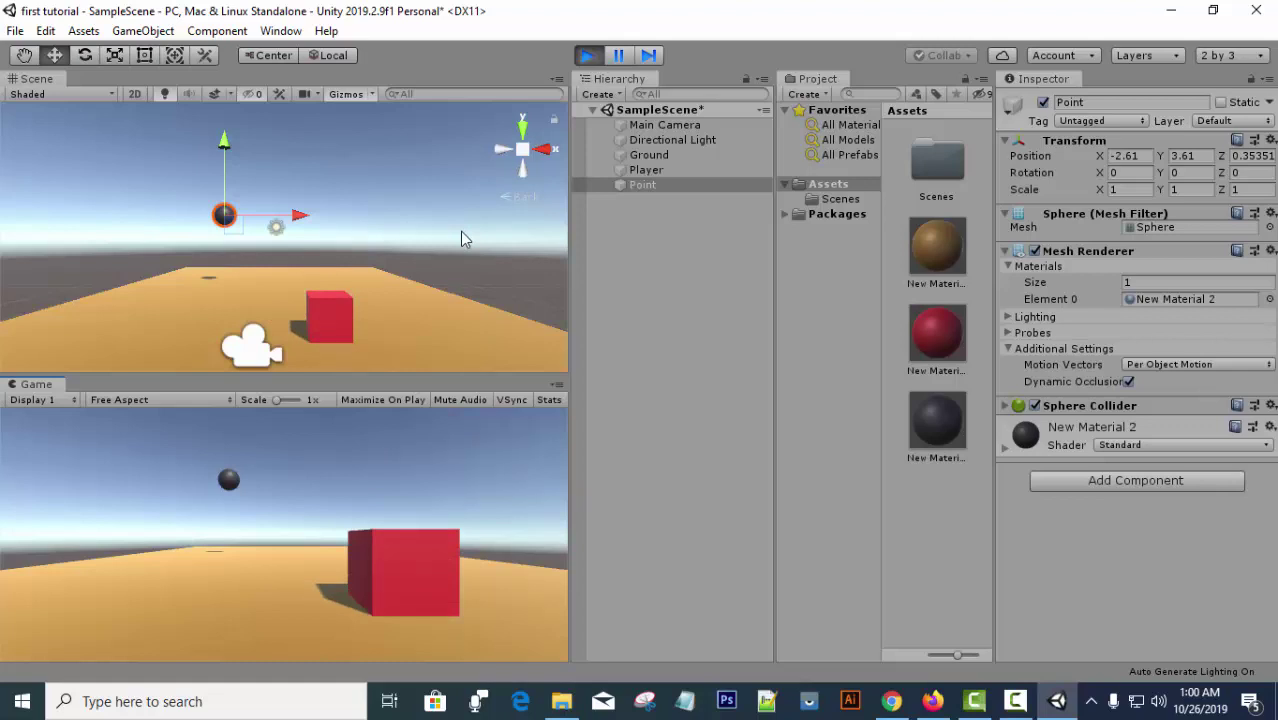
click(589, 57)
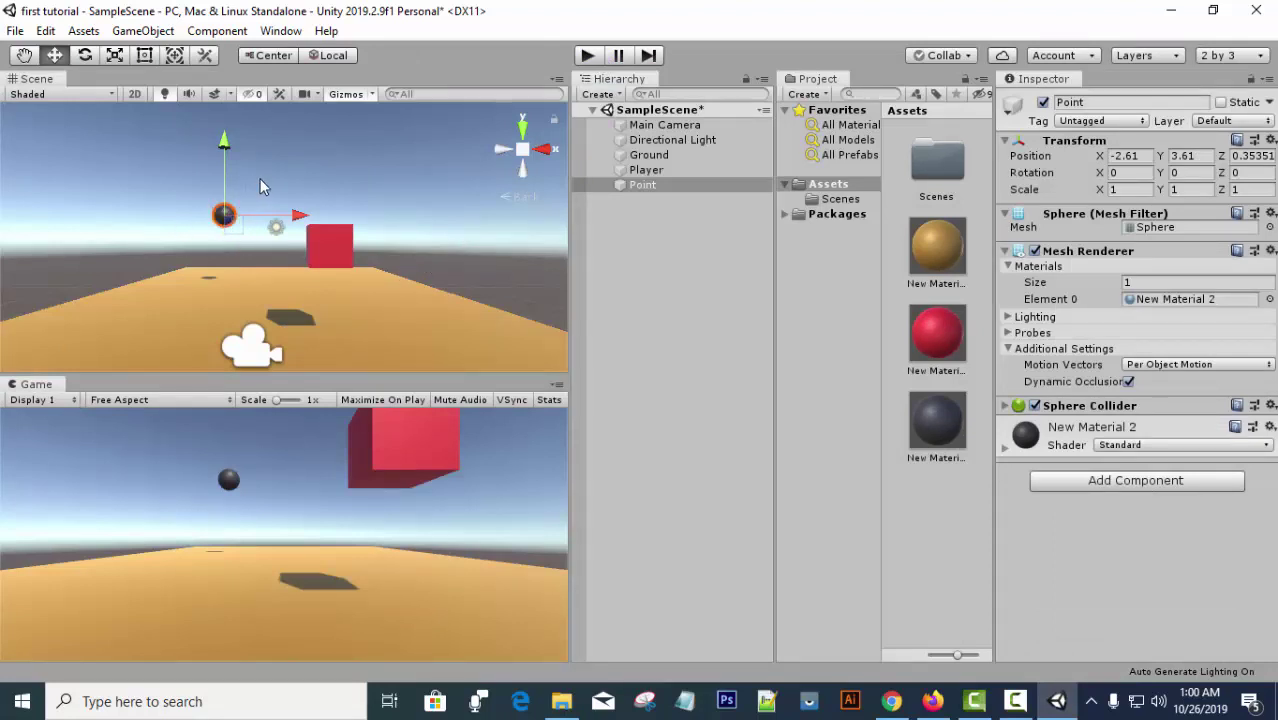
Turn off Use Gravity on the Player's Rigidbody and test-play to see it float.
click(335, 238)
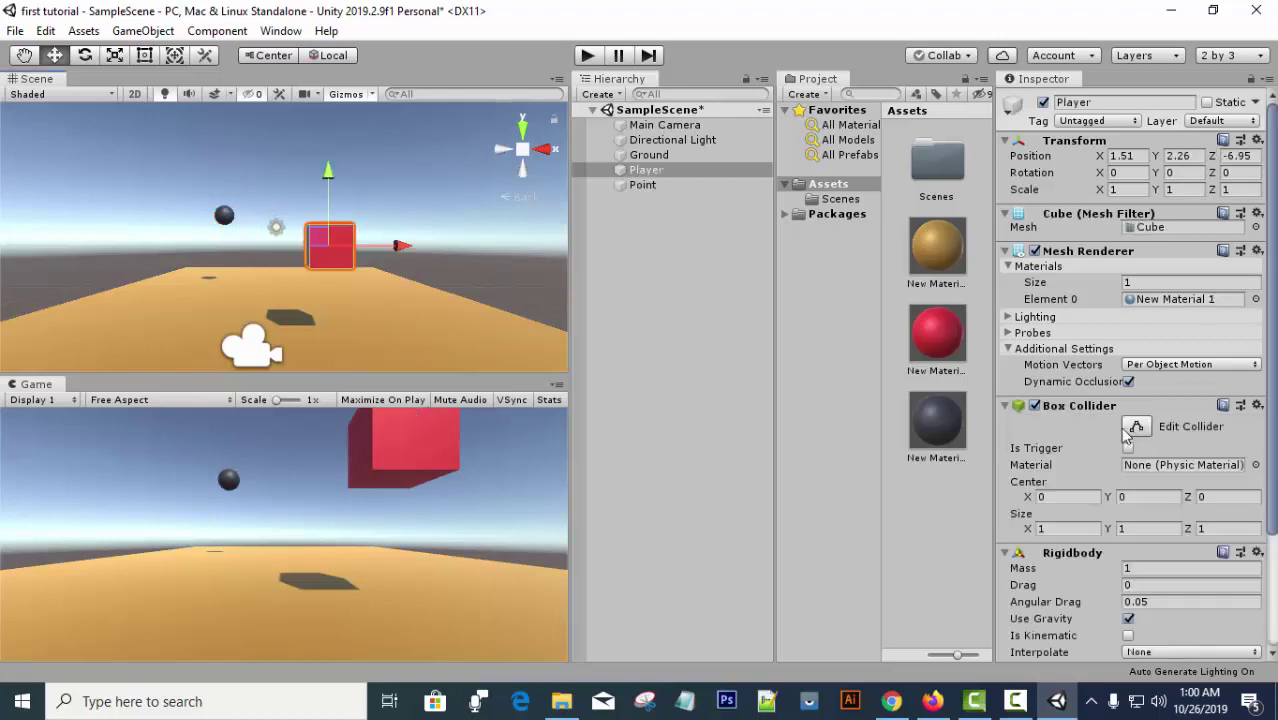
scroll(1128, 430, down, 3)
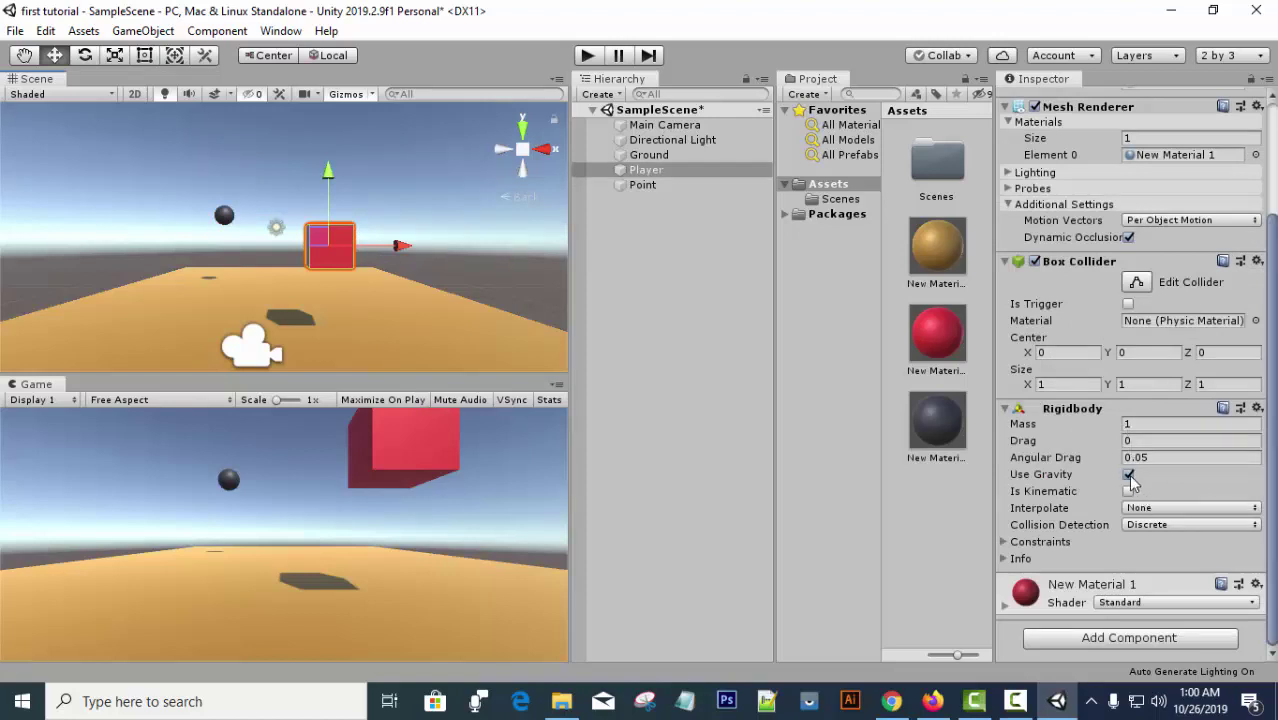
click(1128, 475)
click(587, 55)
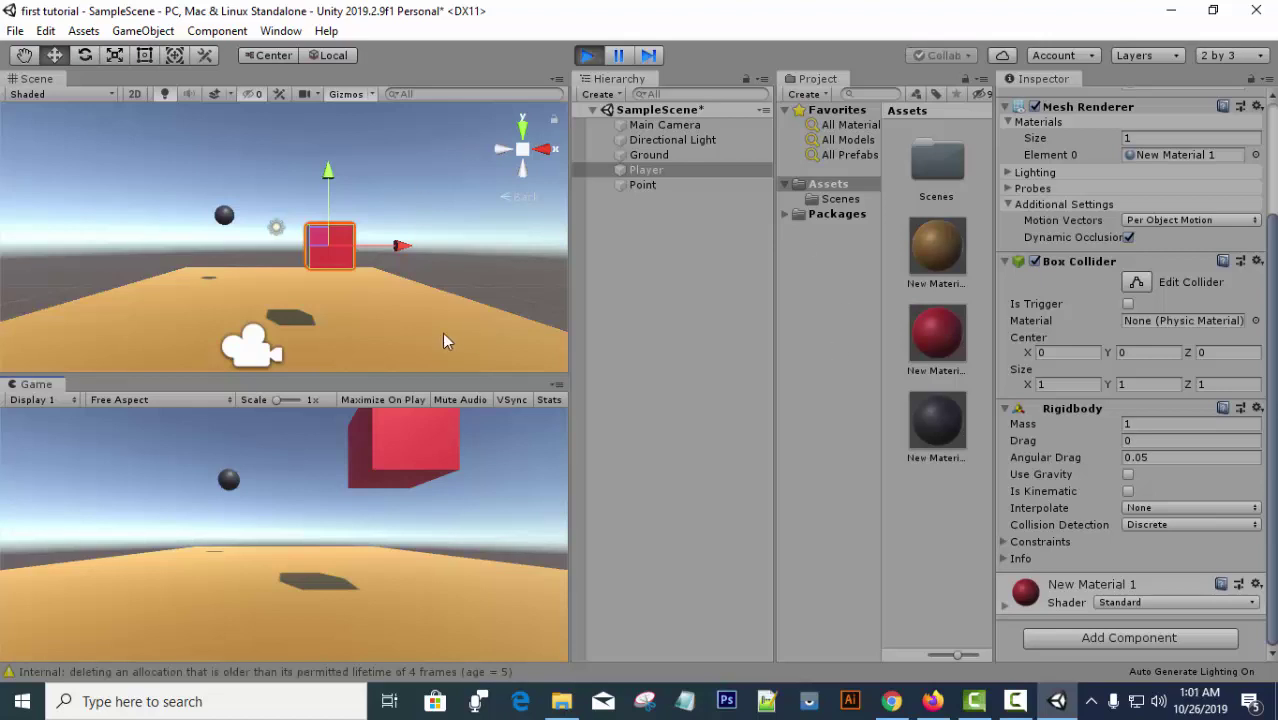
click(589, 56)
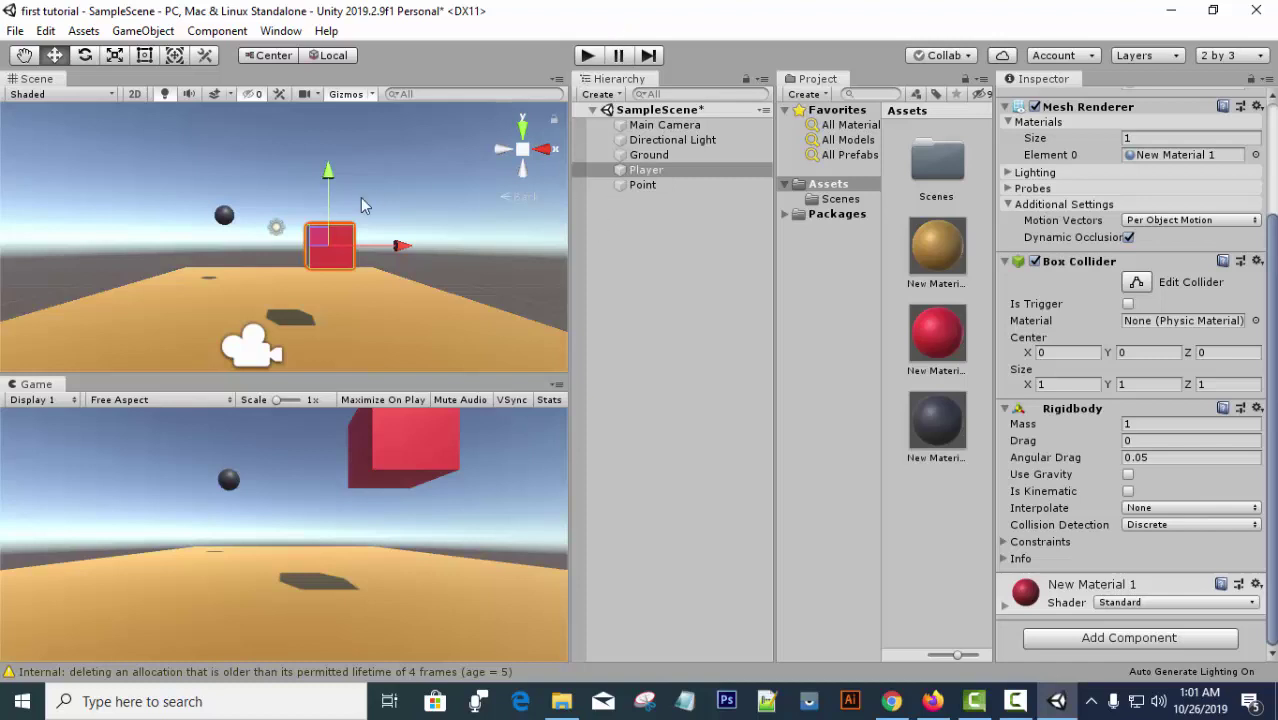
Move the red Player cube down onto the ground and further to the right.
drag(326, 175, 330, 249)
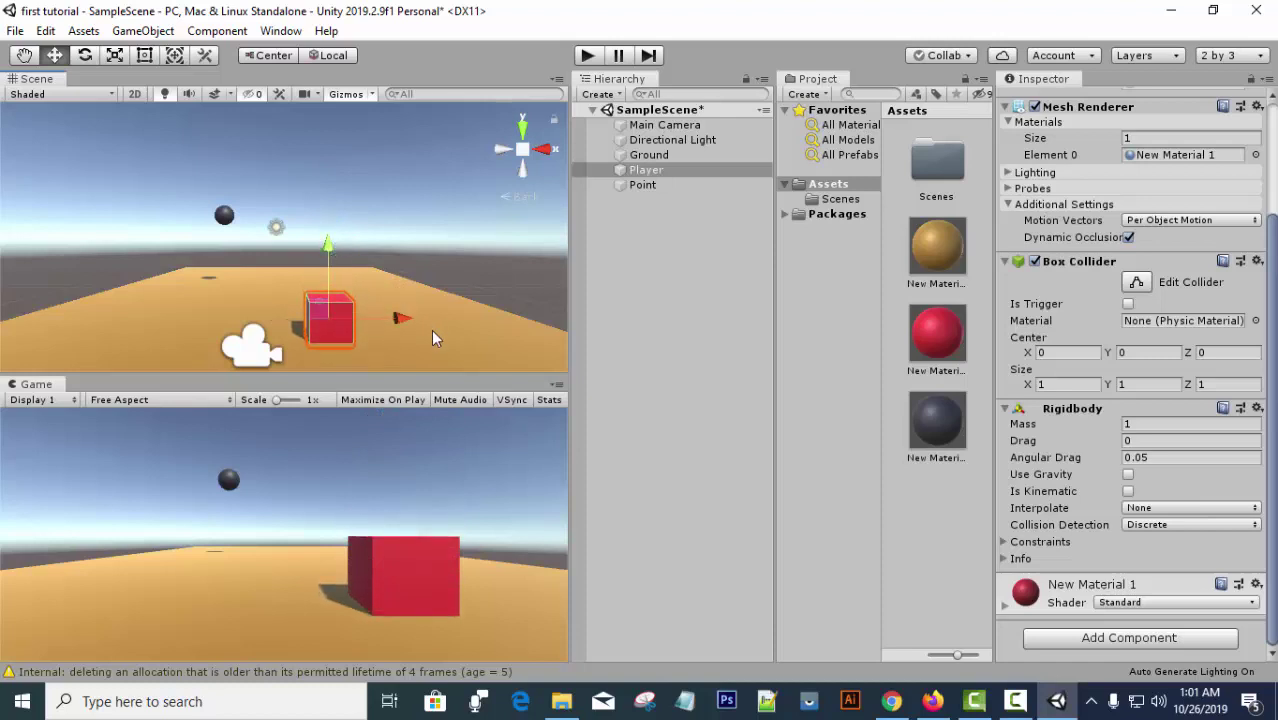
drag(404, 318, 440, 322)
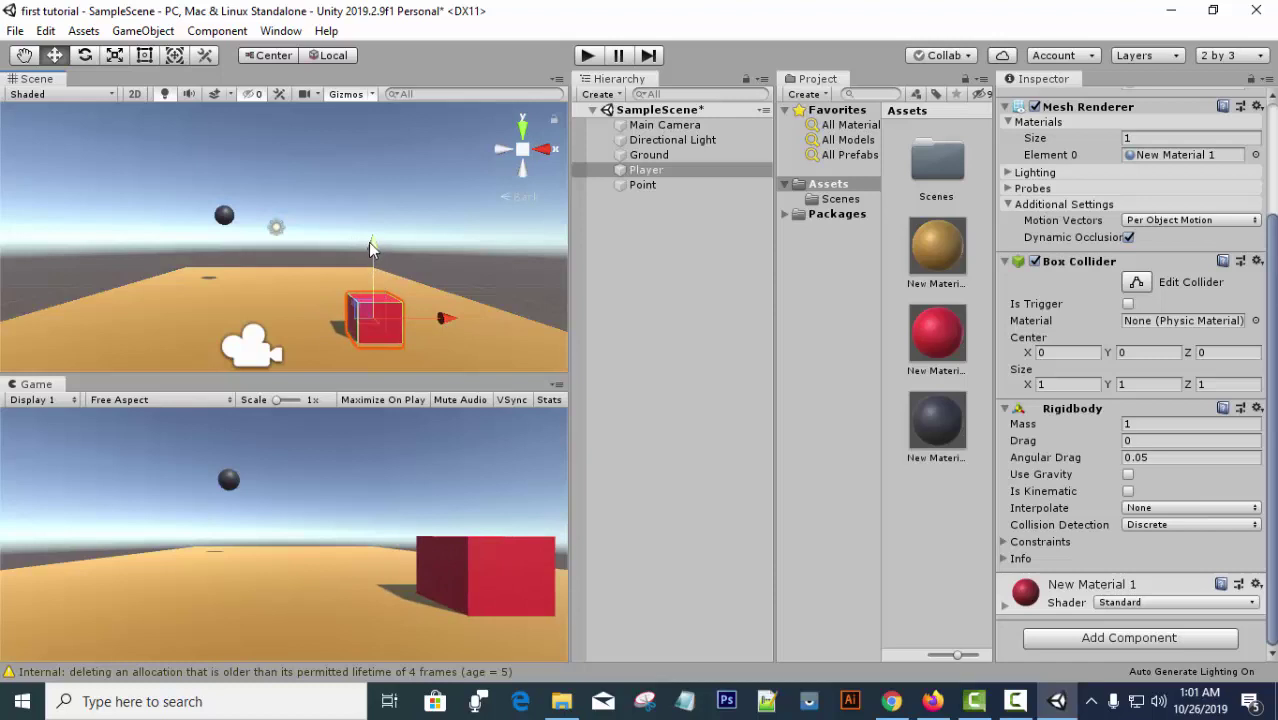
mouse_move(371, 247)
mouse_down()
mouse_move(370, 236)
mouse_move(372, 248)
mouse_up()
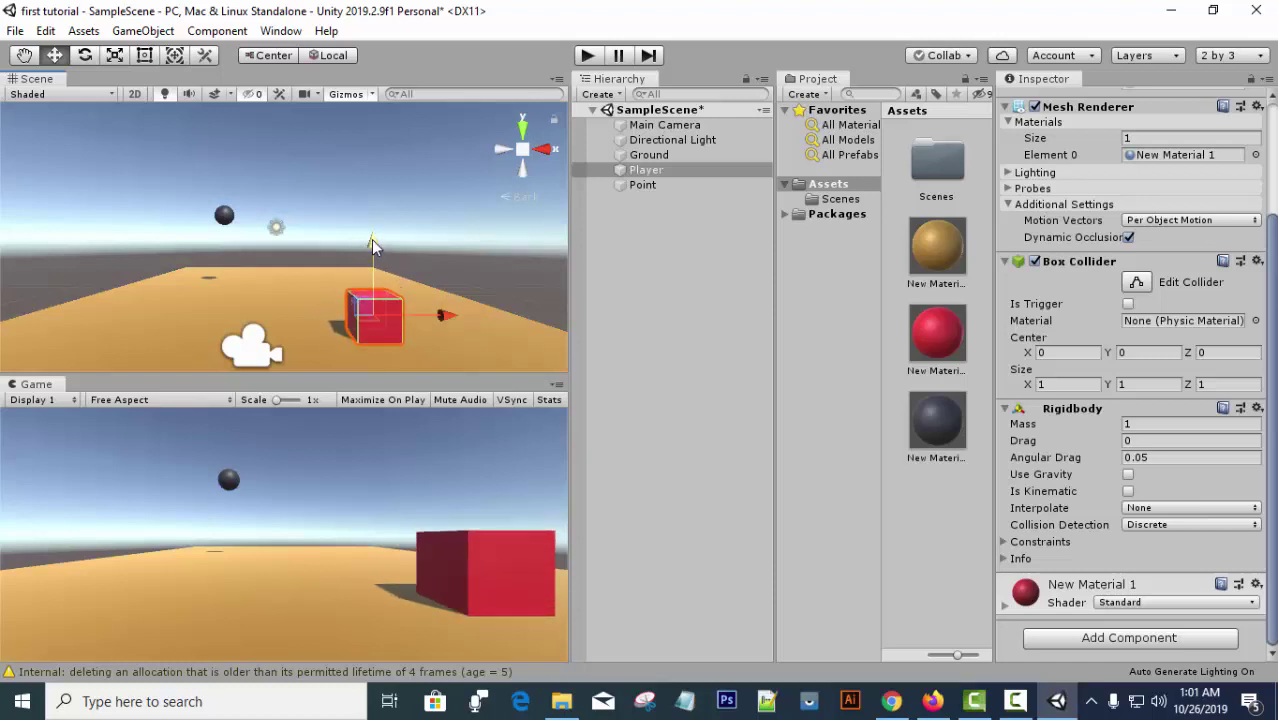
click(667, 196)
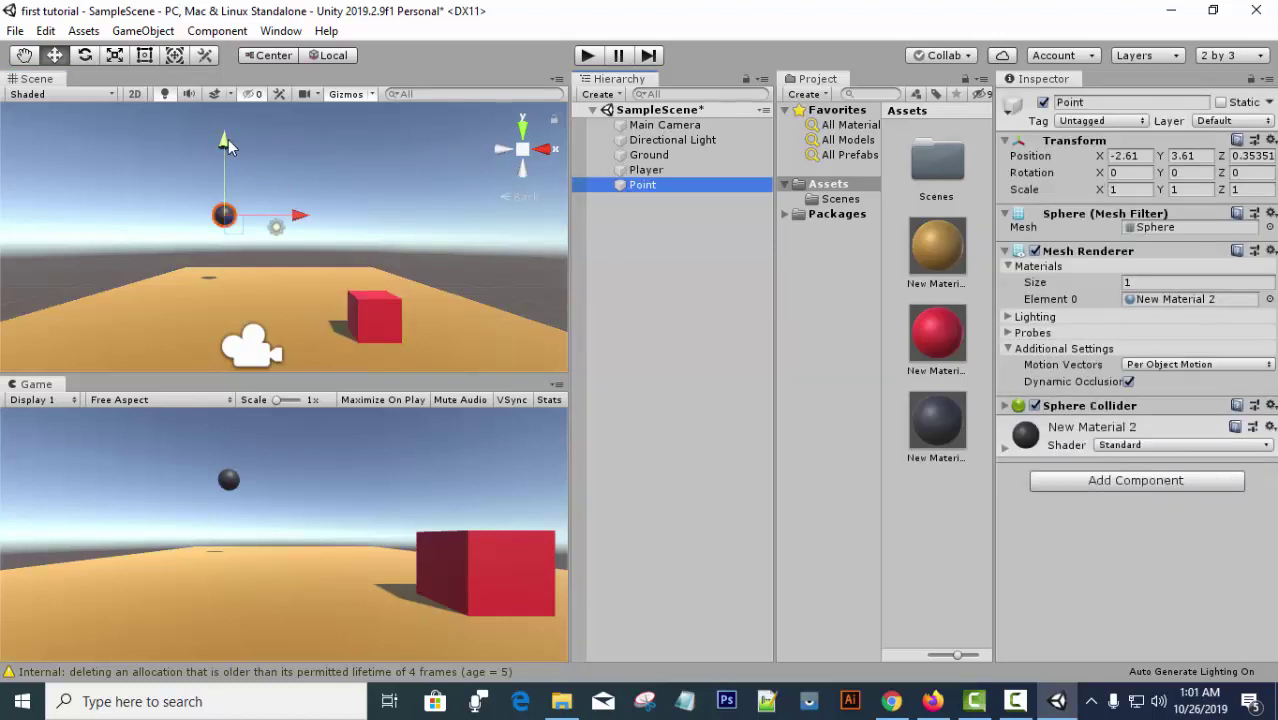
Lower the Point sphere, scale it up uniformly to 1.9587, and rest it at Y 1.04.
drag(228, 147, 225, 200)
click(114, 55)
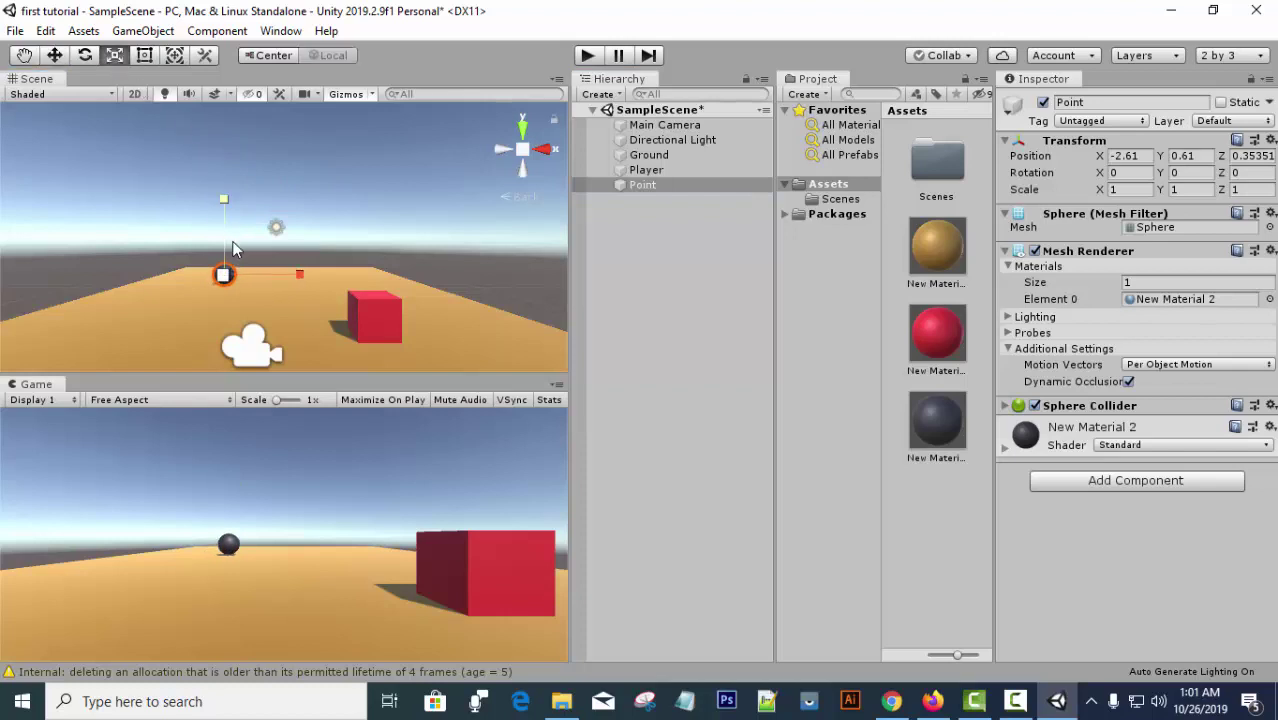
drag(223, 275, 310, 270)
key(w)
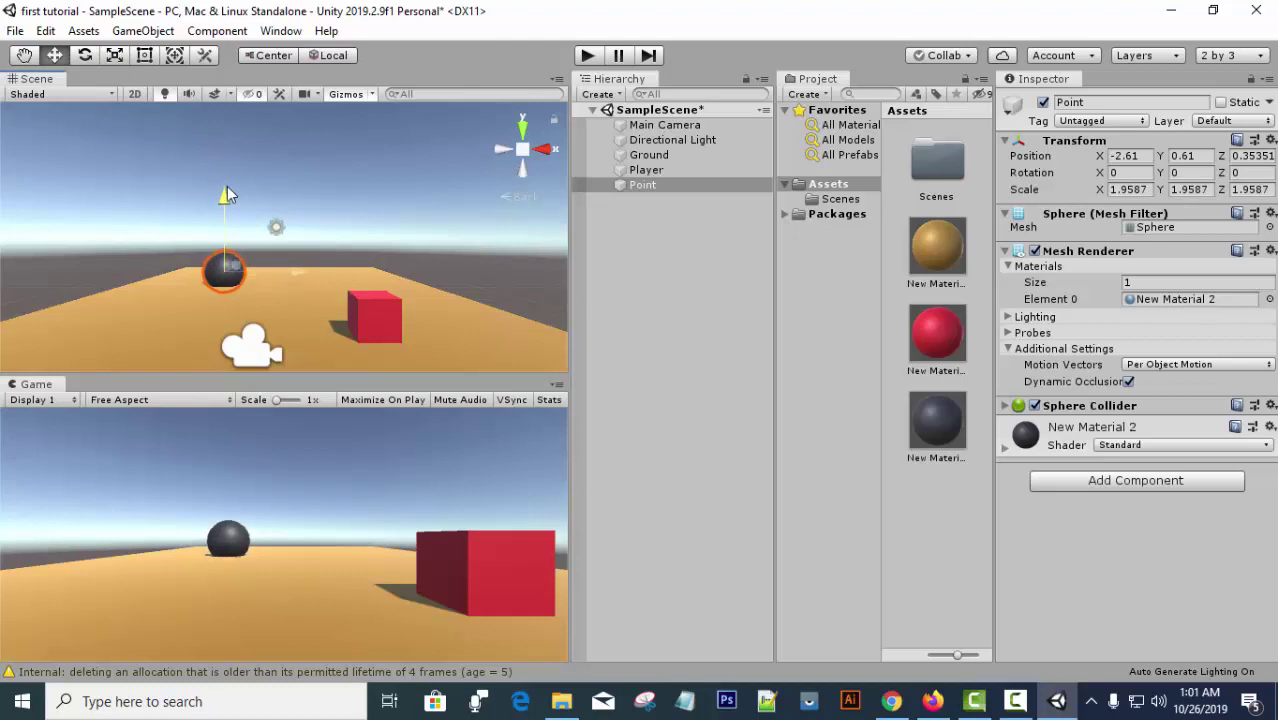
drag(227, 194, 225, 192)
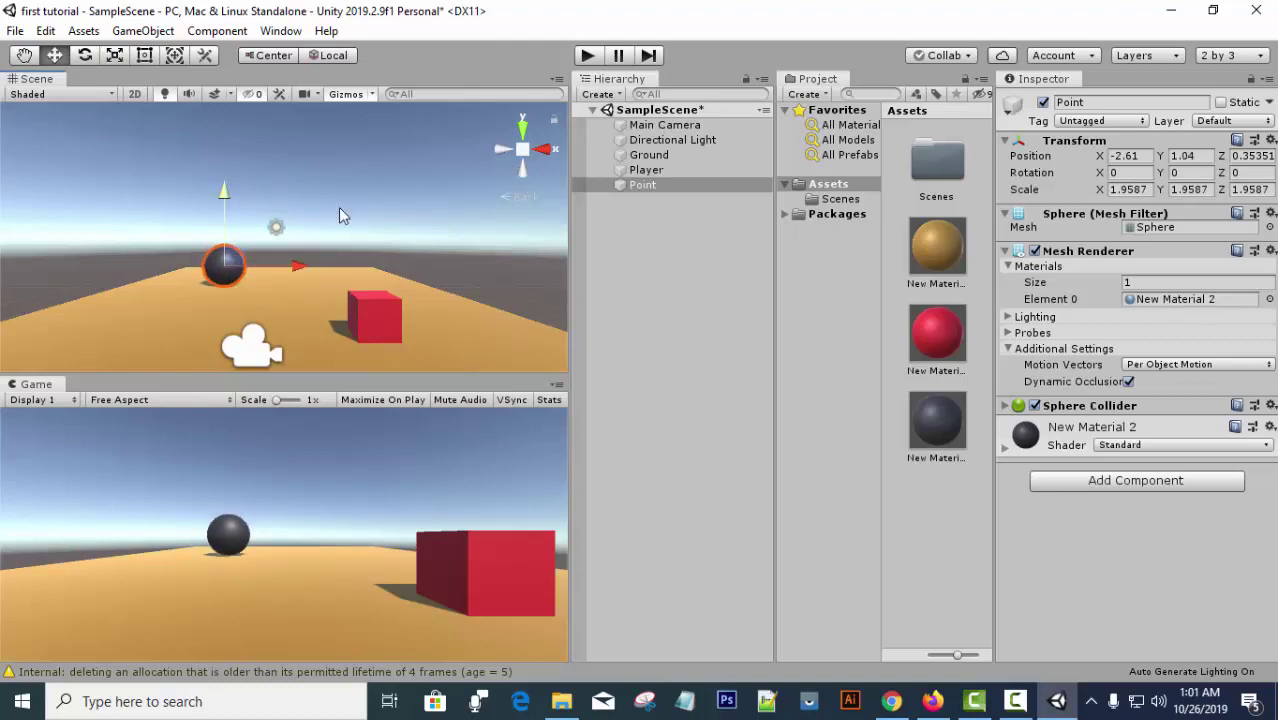
click(940, 517)
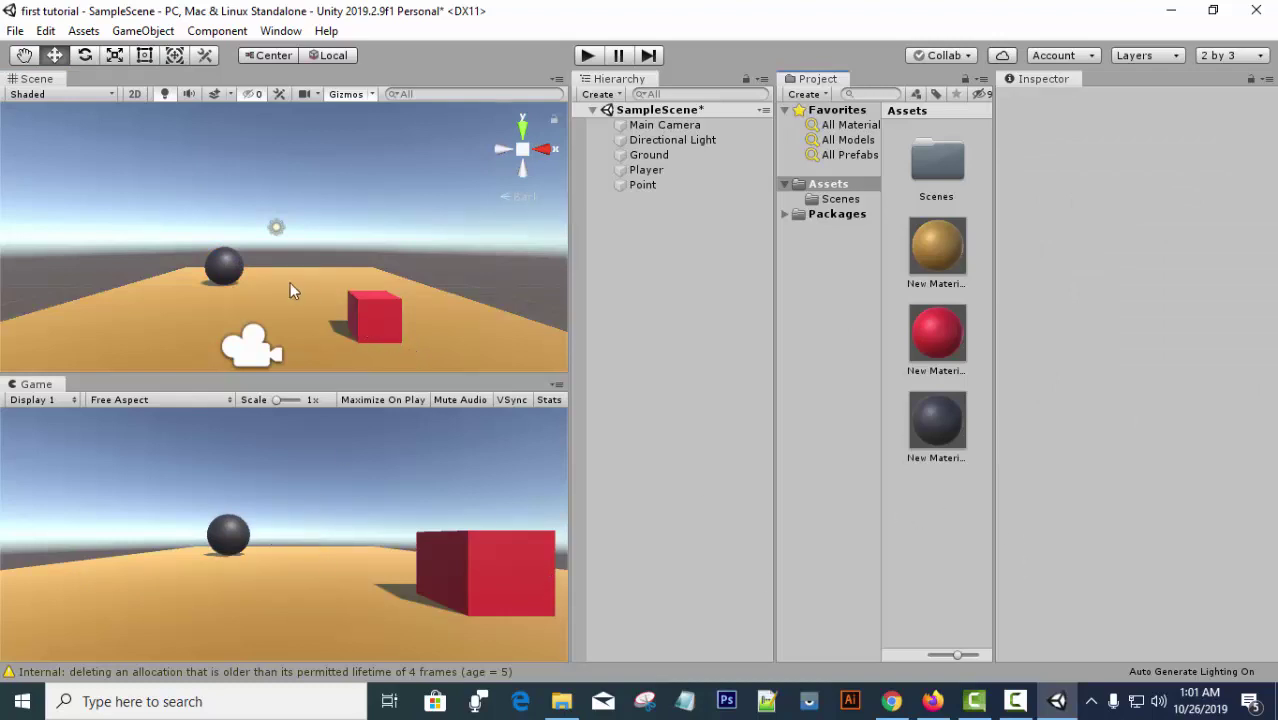
scroll(288, 287, down, 2)
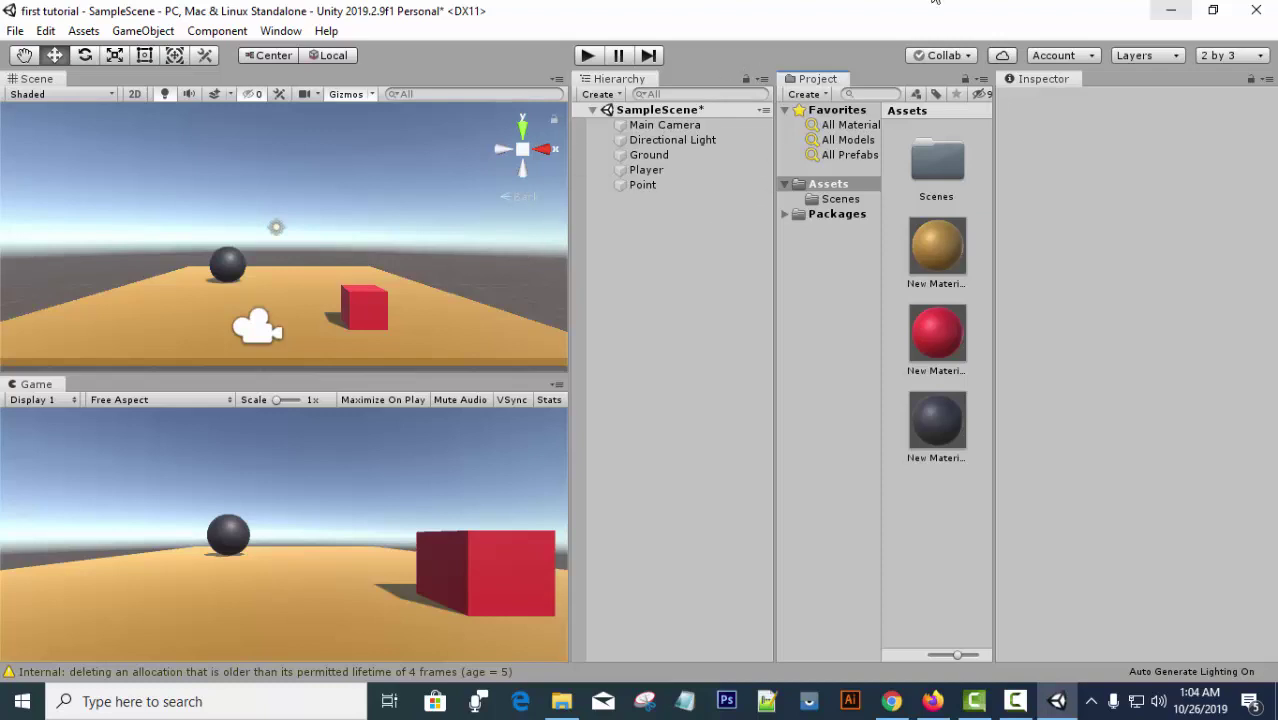
Create a C# script in Assets named PlayerMovement and open it in Visual Studio.
right_click(937, 525)
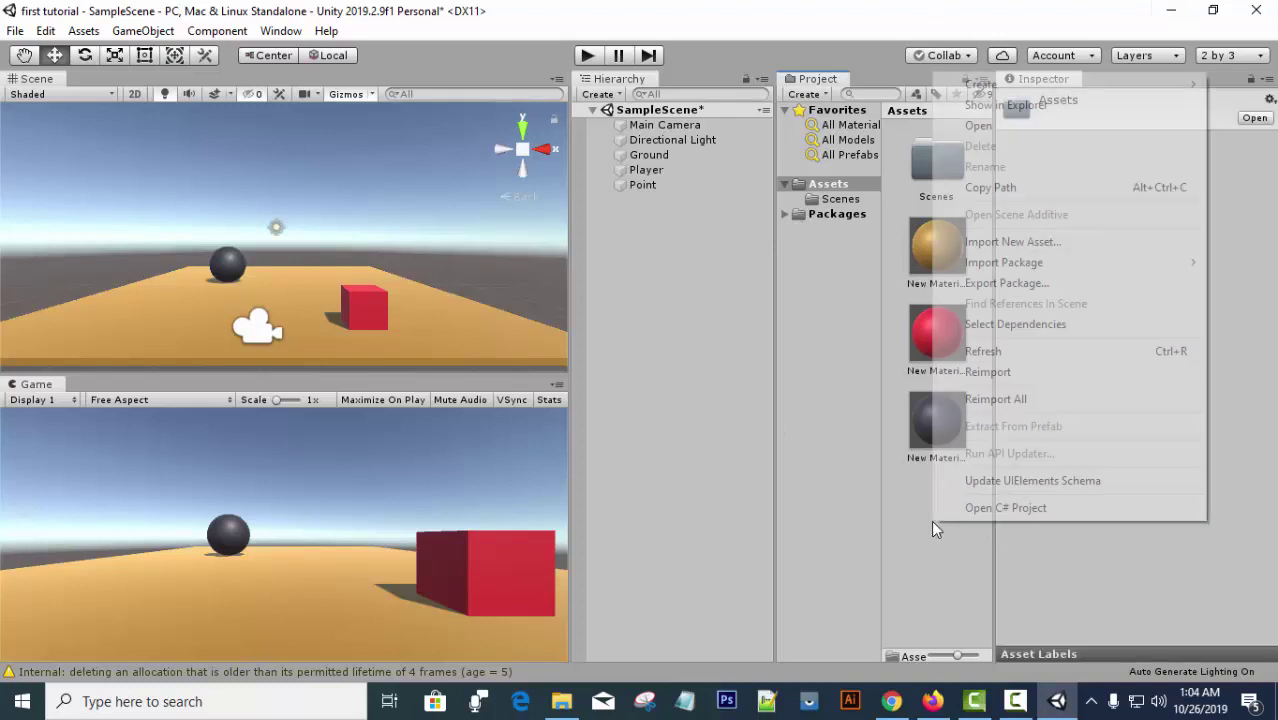
mouse_move(1033, 85)
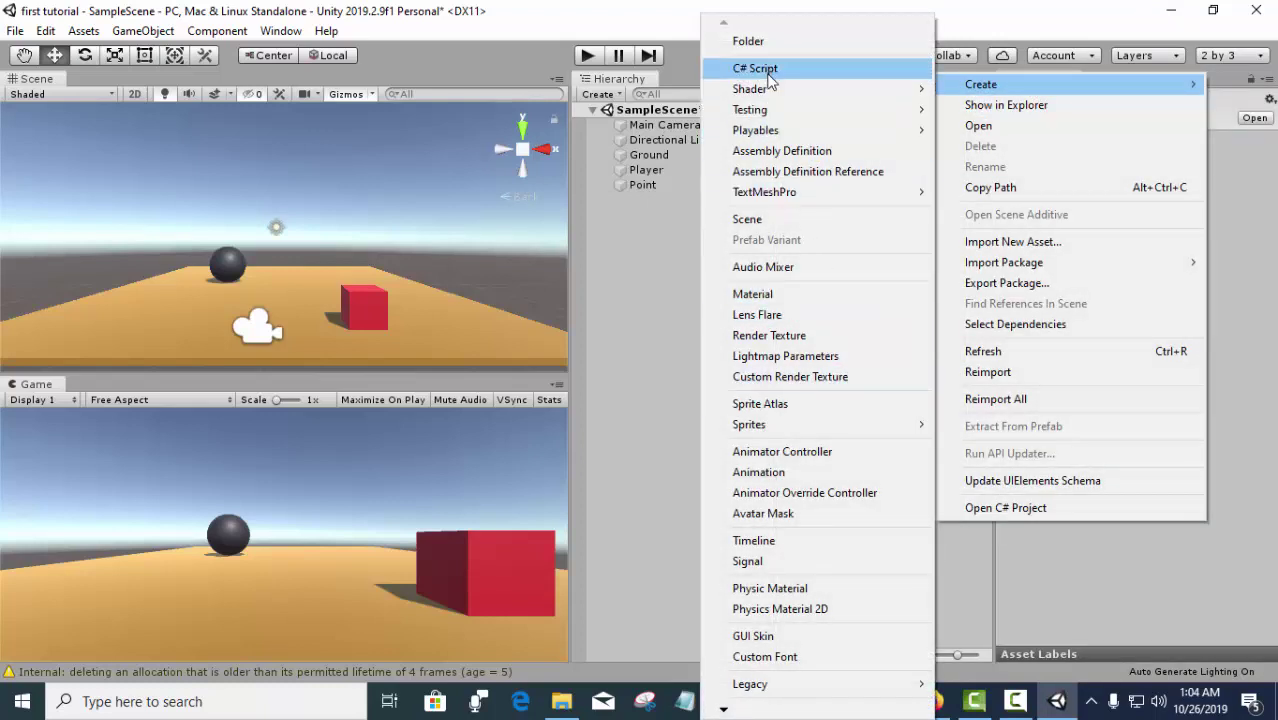
click(770, 72)
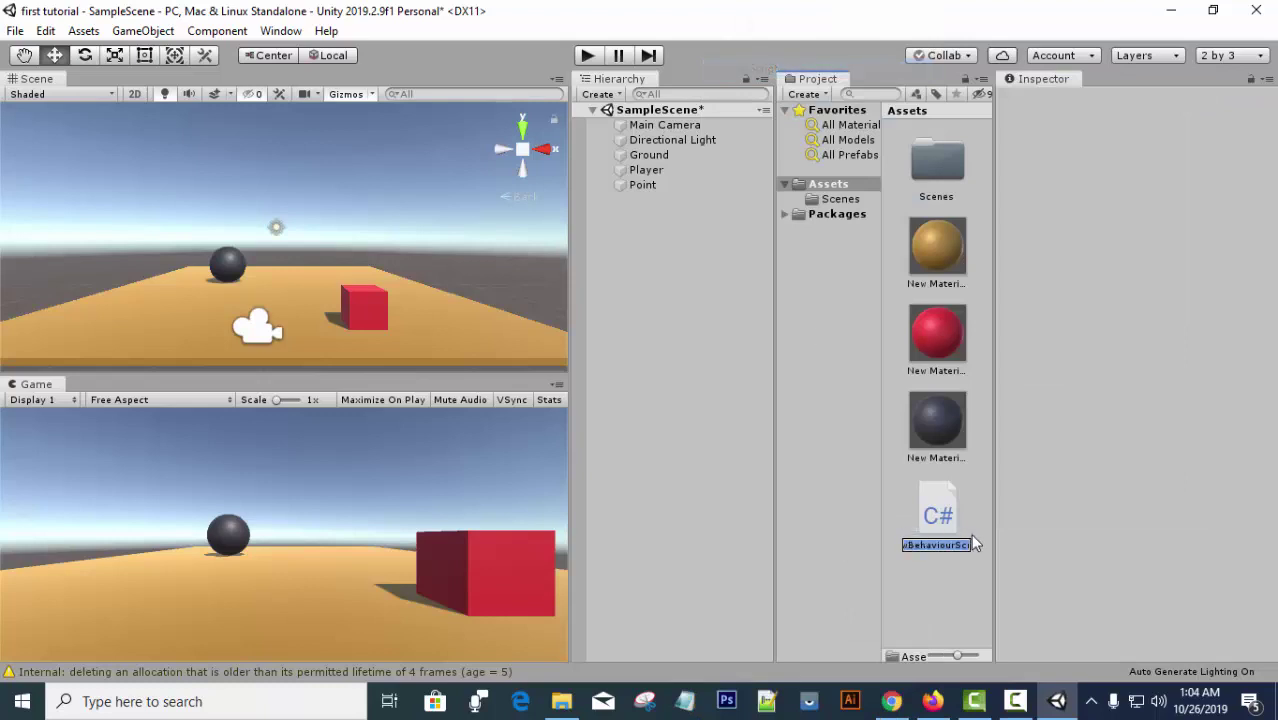
text(p)
key(BackSpace)
text(pLAYER)
key(BackSpace)
key(BackSpace)
key(BackSpace)
key(BackSpace)
key(BackSpace)
key(BackSpace)
text(P)
text(layerMo)
text(vem)
text(ent)
double_click(933, 515)
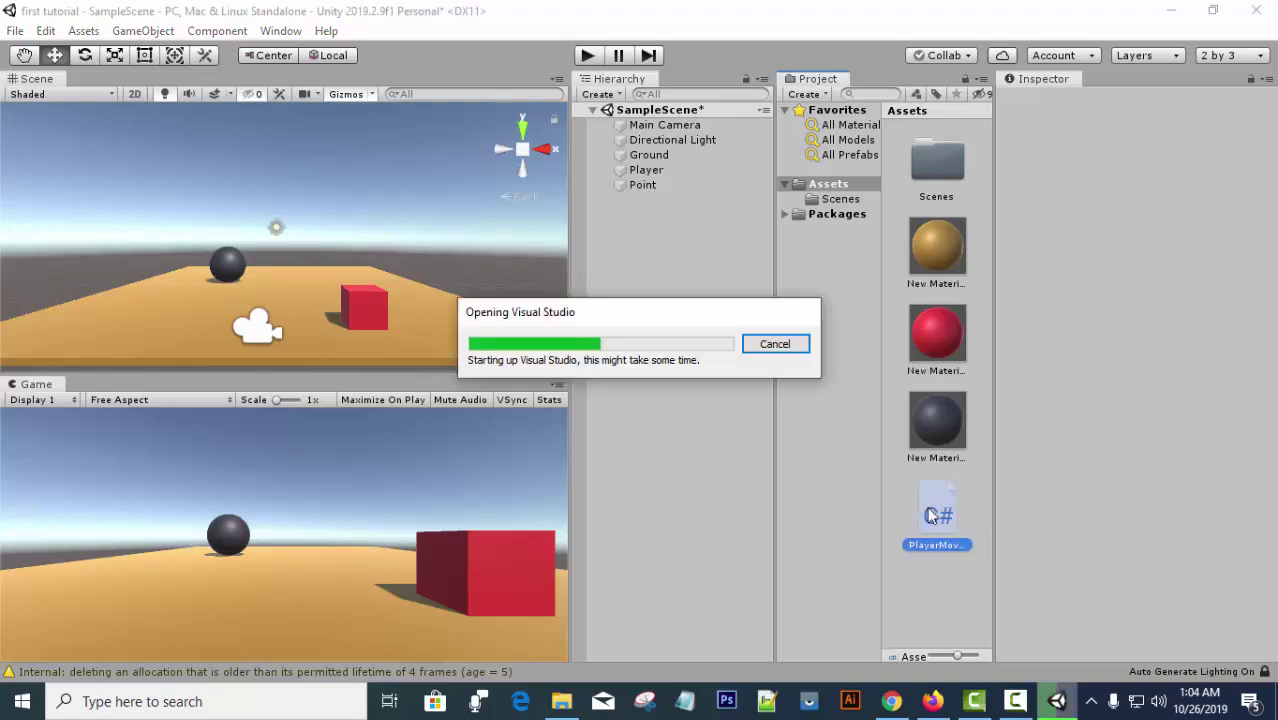
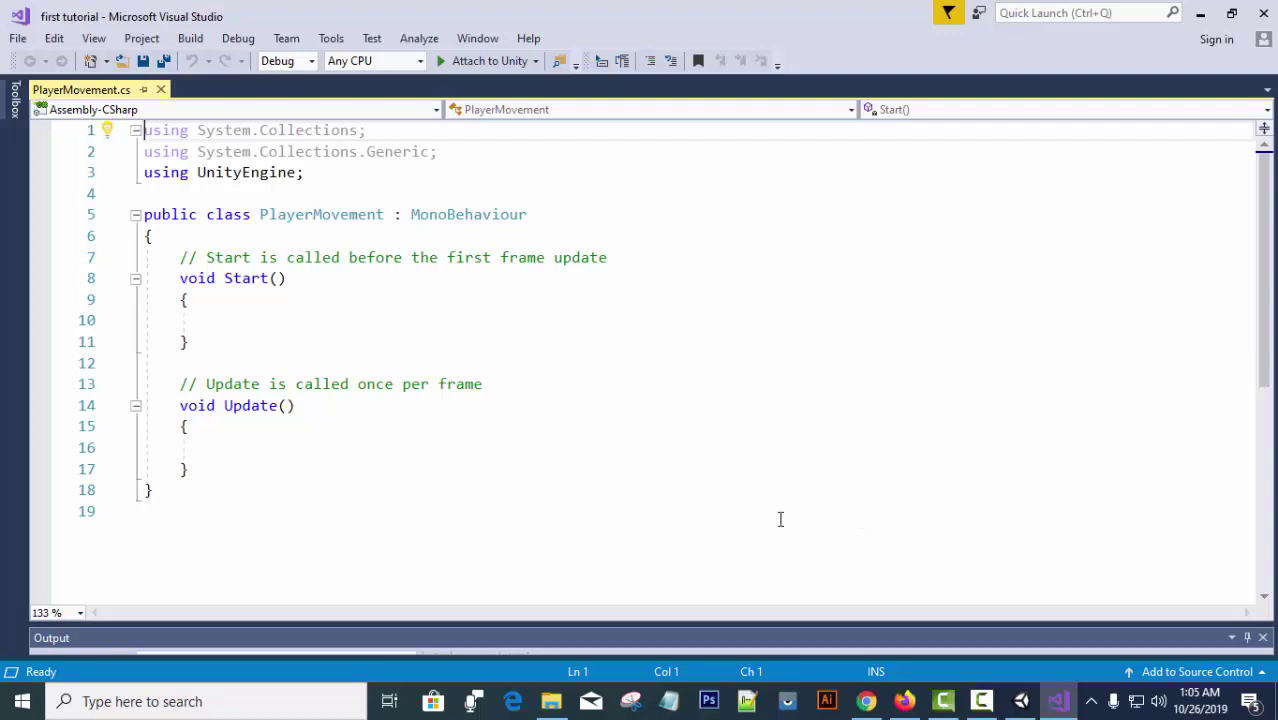
Highlight the class declaration and the Start and Update methods to review the script's structure.
drag(183, 294, 180, 280)
click(331, 297)
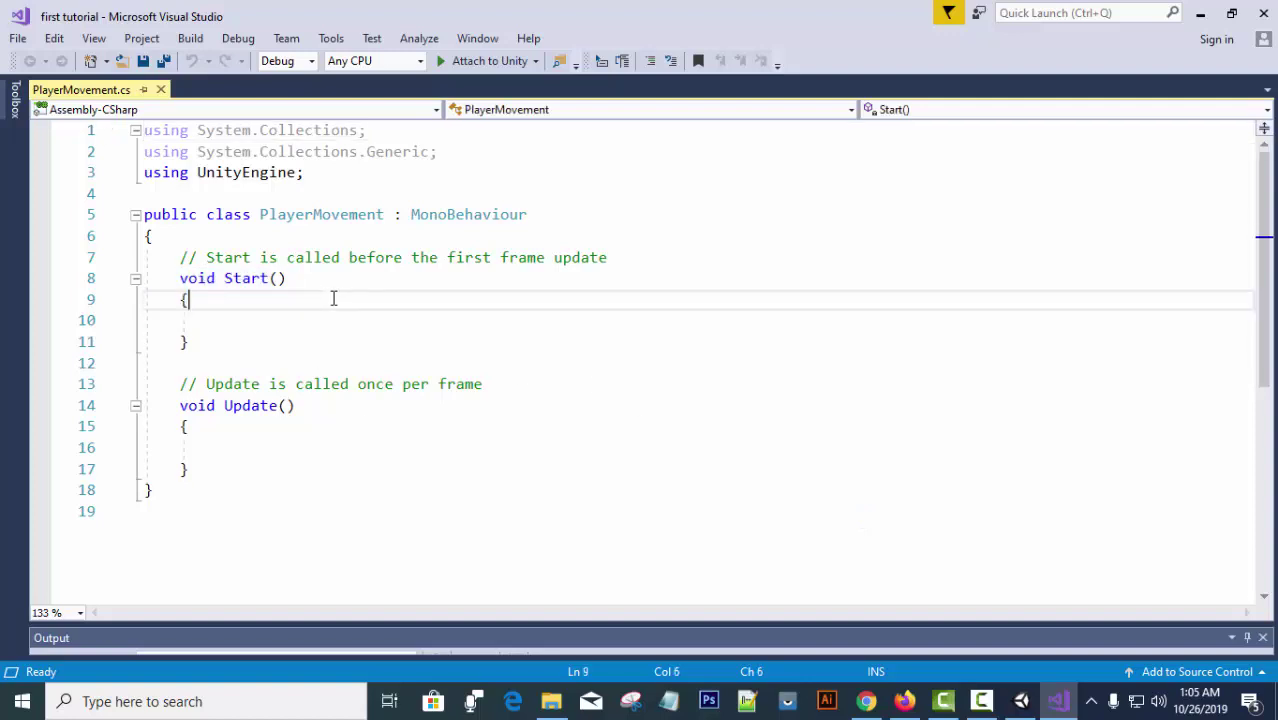
drag(527, 214, 146, 214)
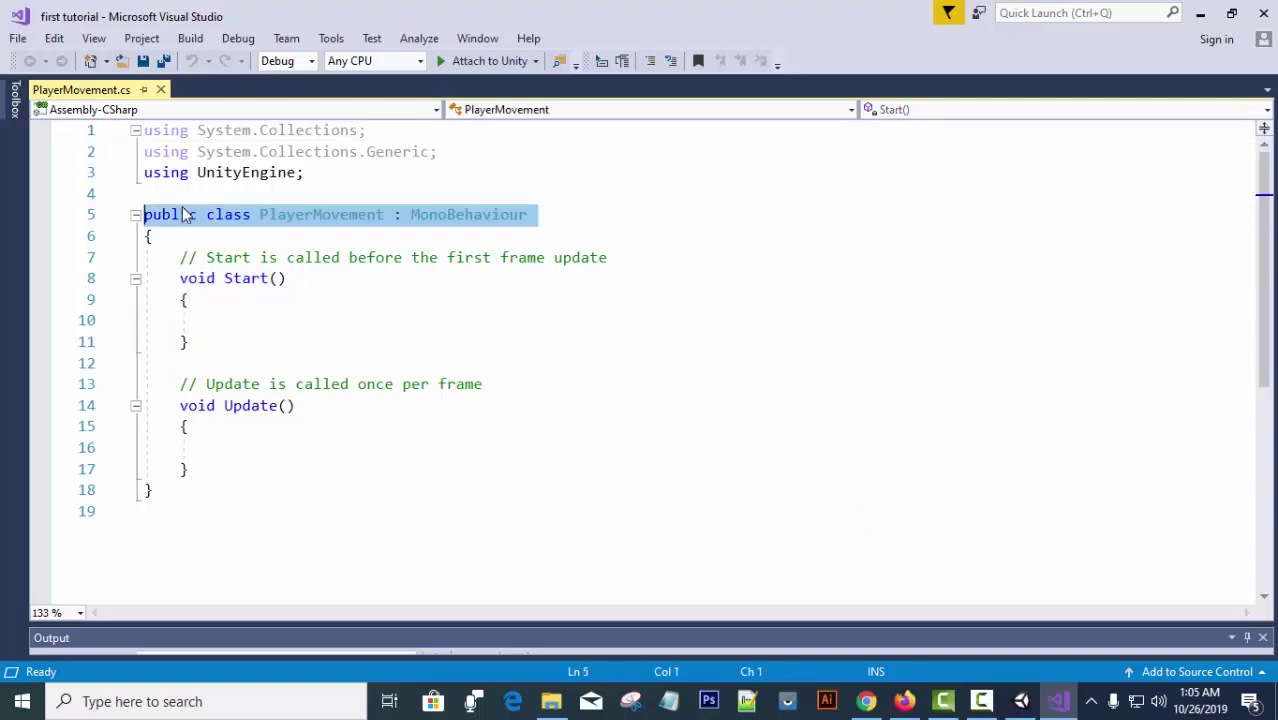
click(650, 196)
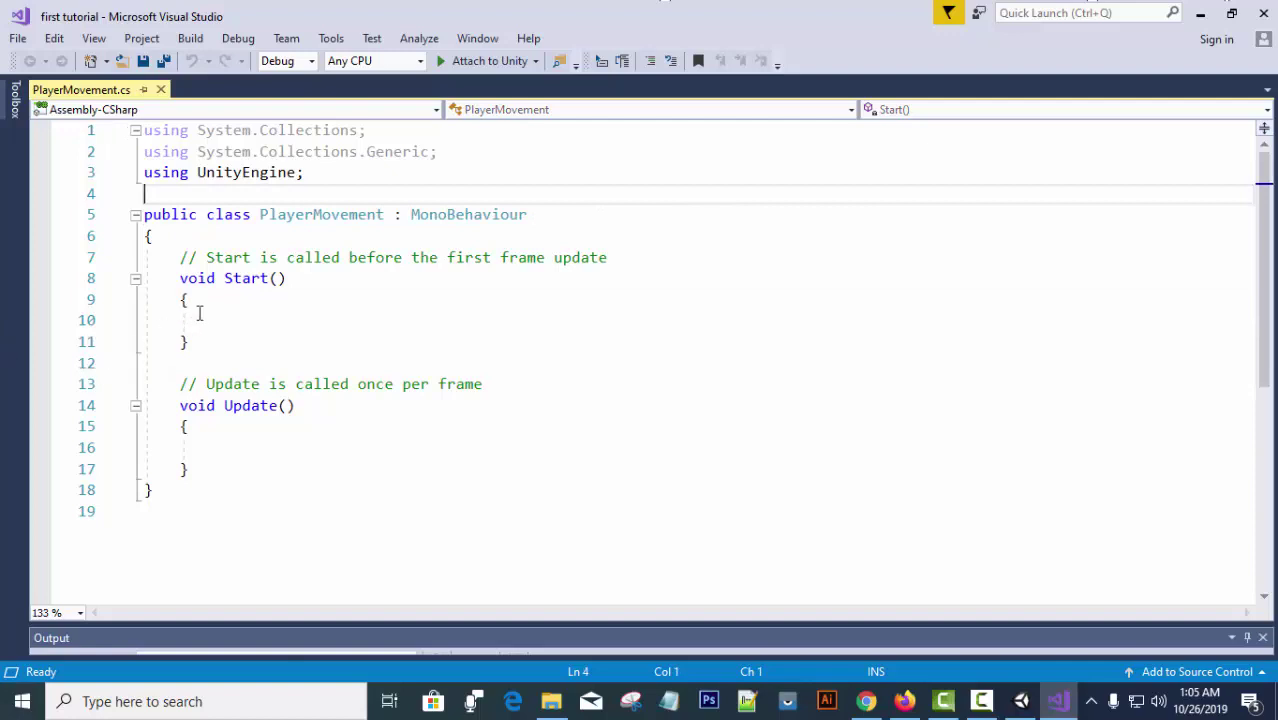
drag(179, 278, 210, 468)
click(592, 302)
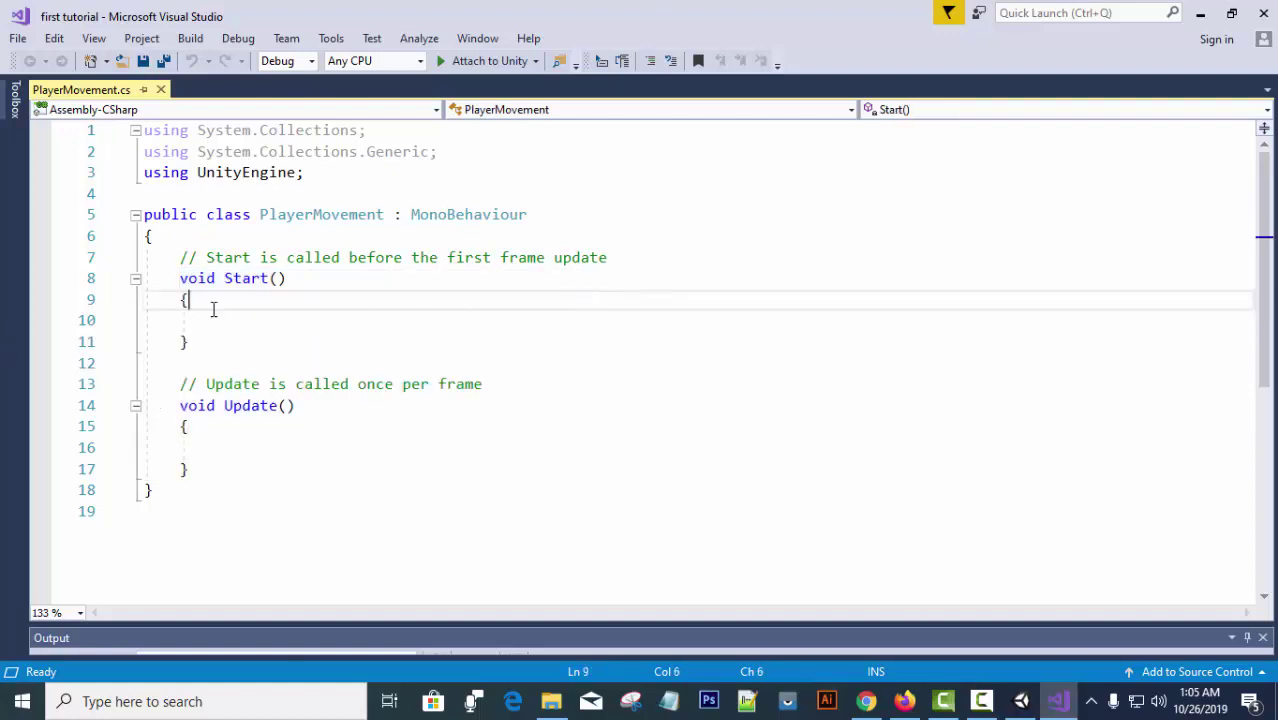
drag(189, 257, 254, 362)
click(432, 509)
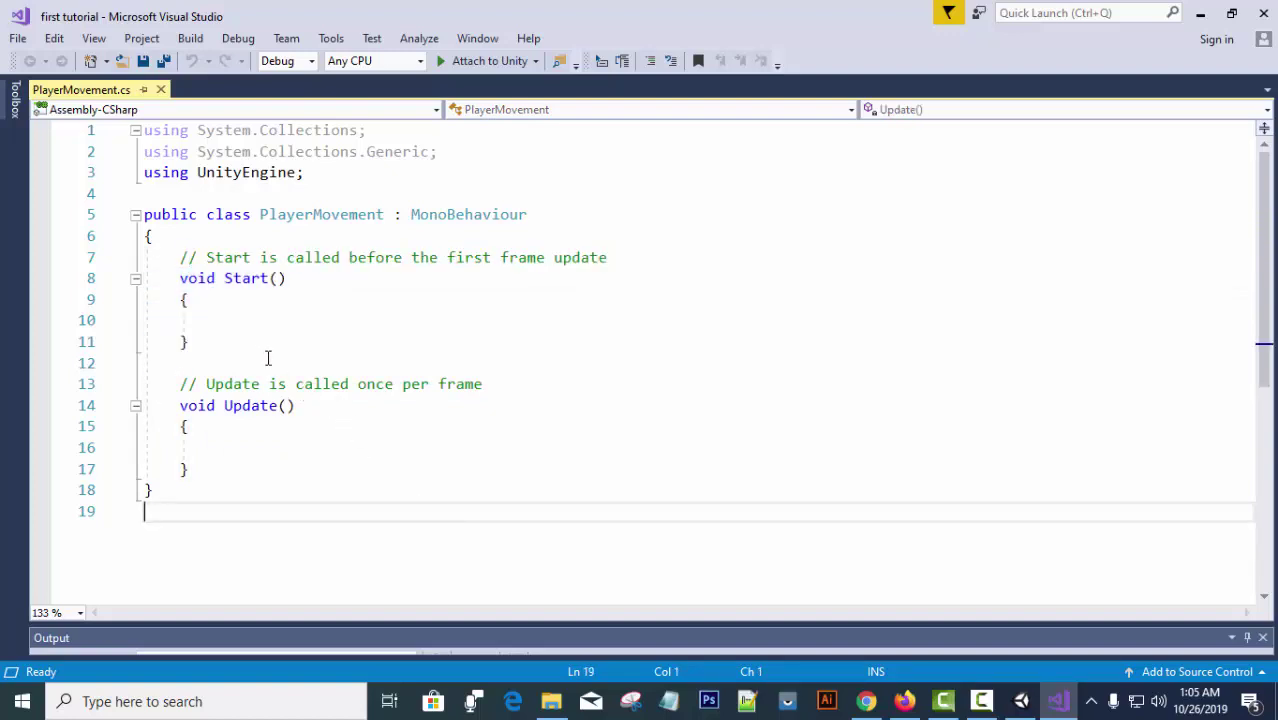
Place the caret on the empty line inside the Update method.
click(218, 318)
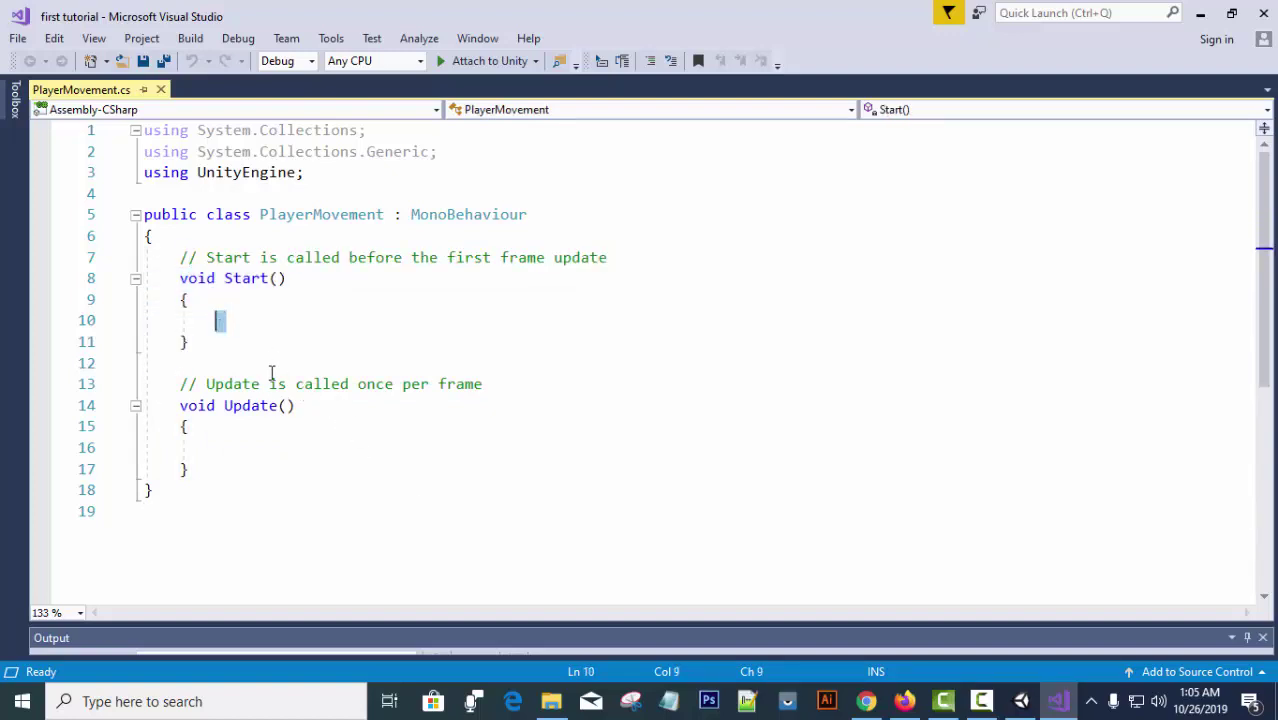
click(238, 443)
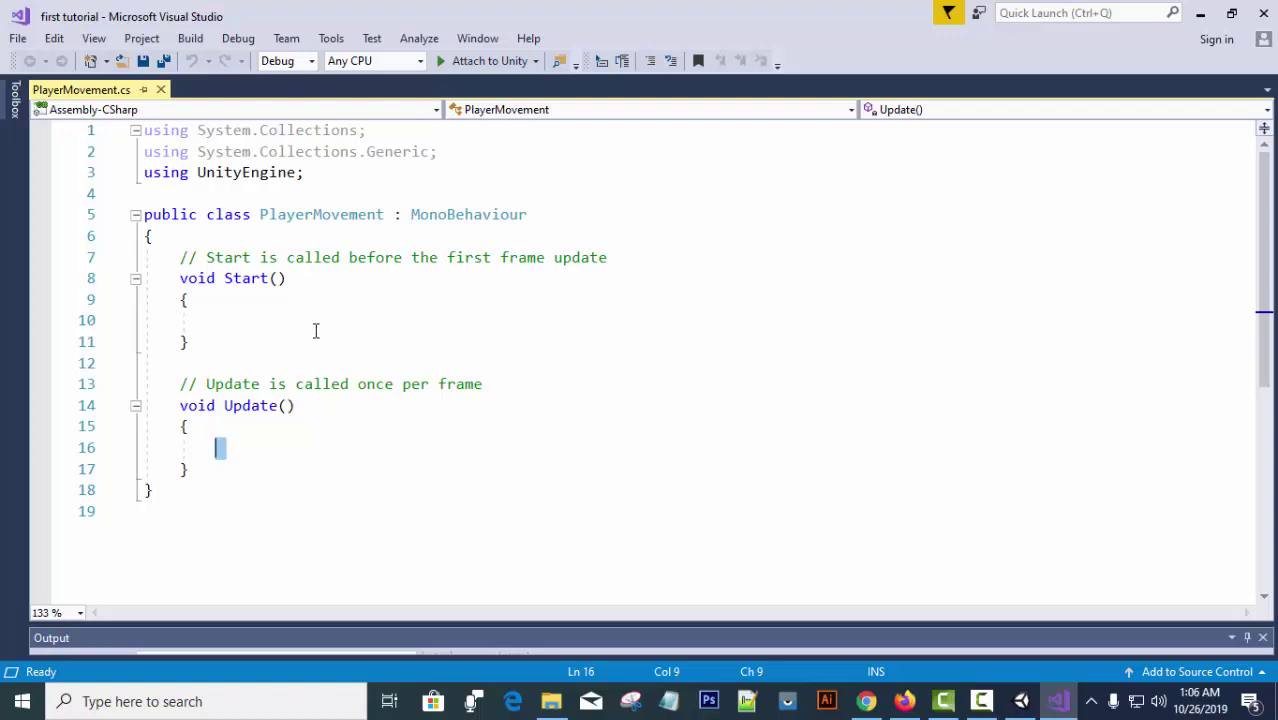
drag(199, 314, 277, 322)
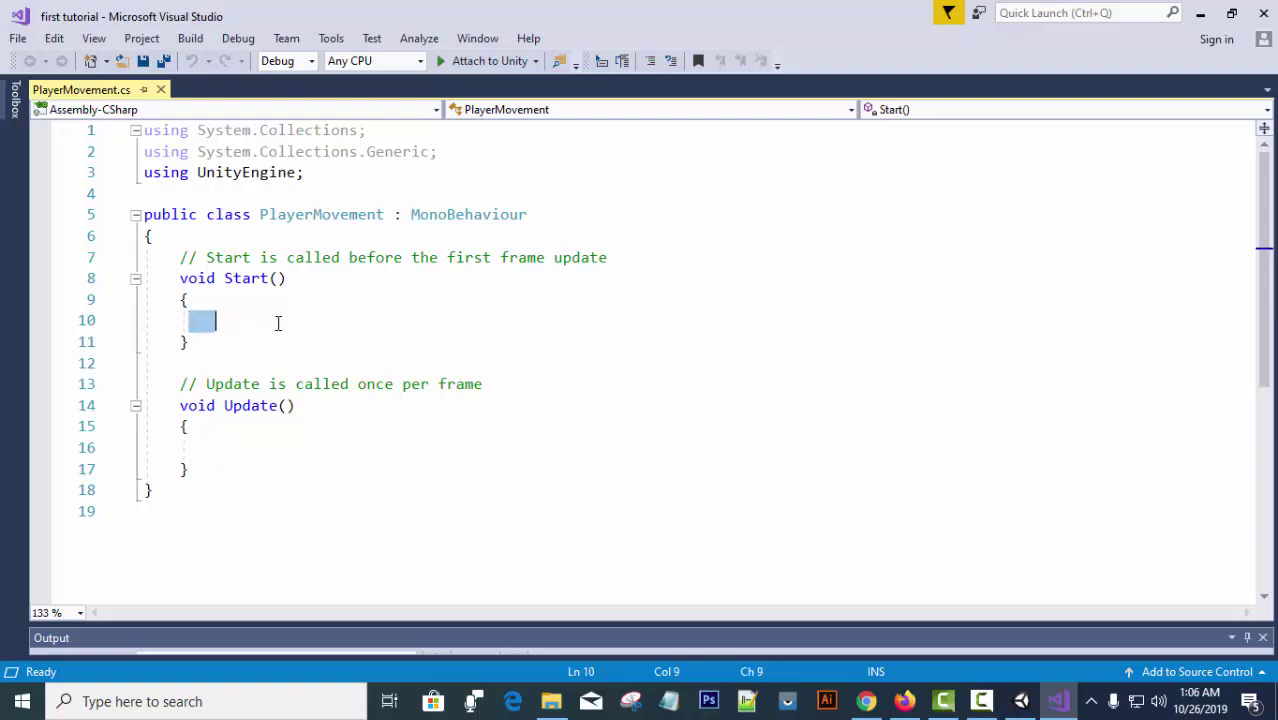
click(280, 410)
click(199, 428)
drag(199, 432, 214, 450)
click(336, 471)
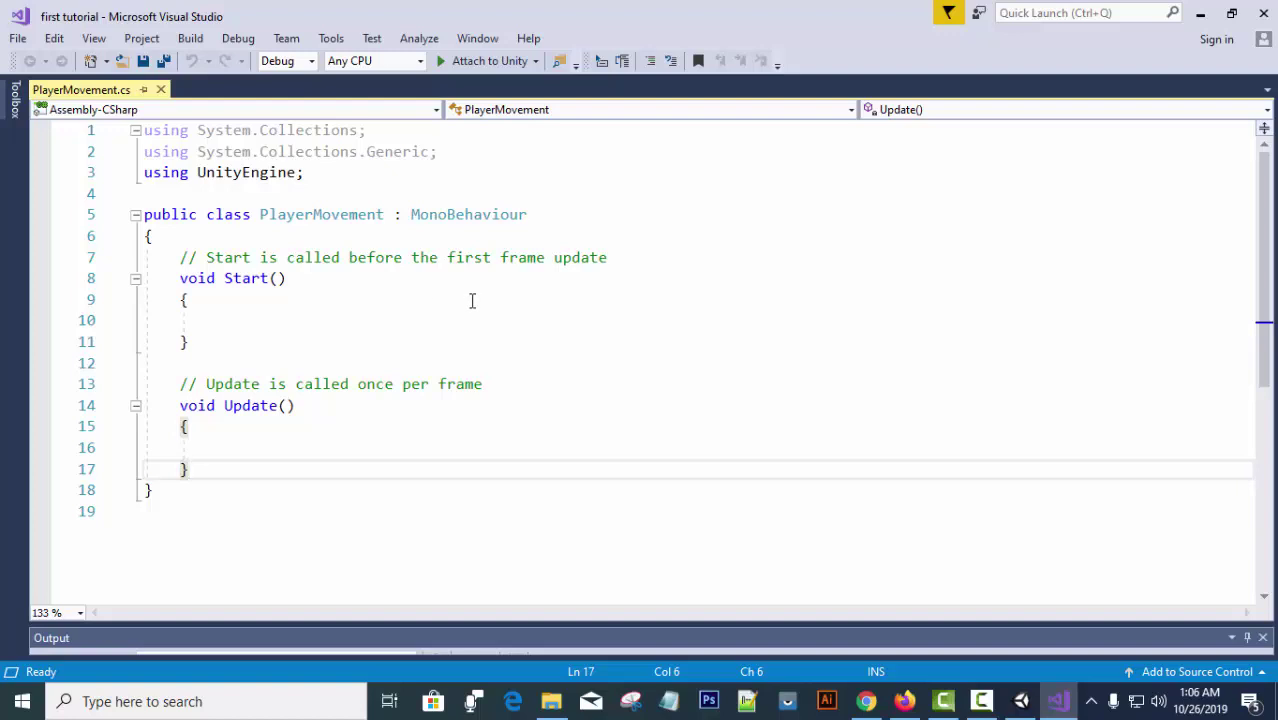
click(216, 320)
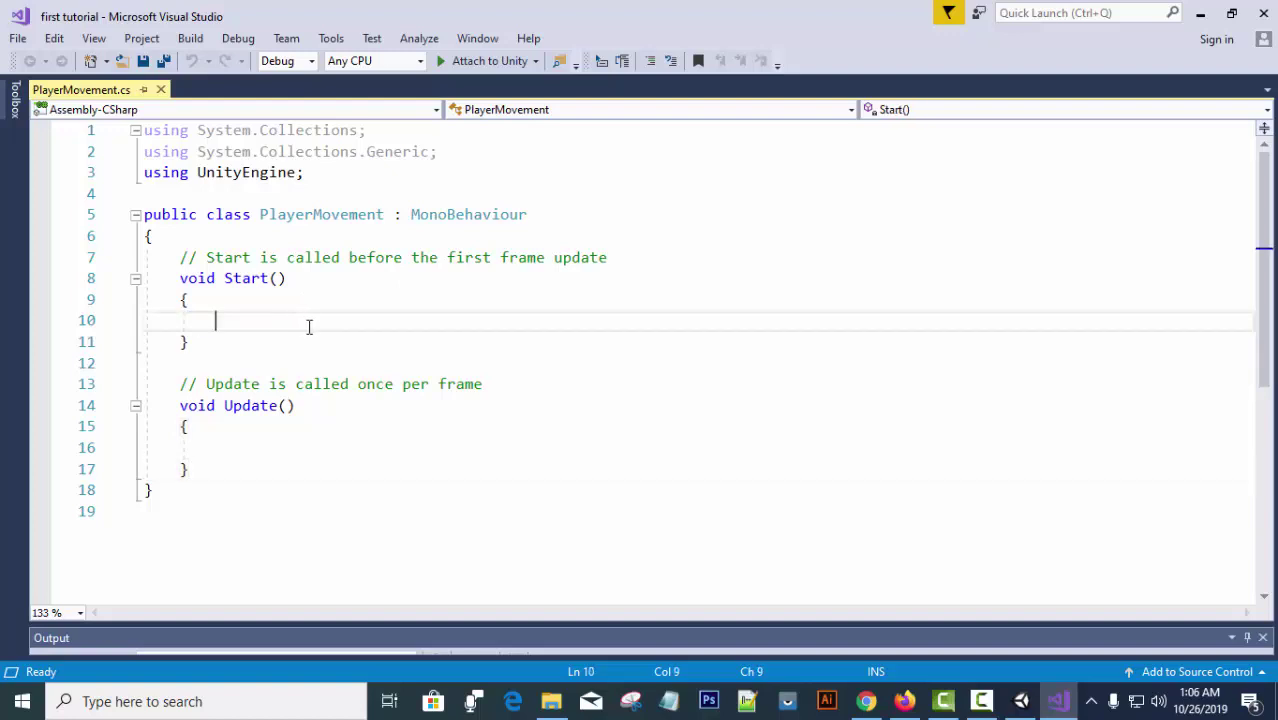
click(222, 430)
click(243, 447)
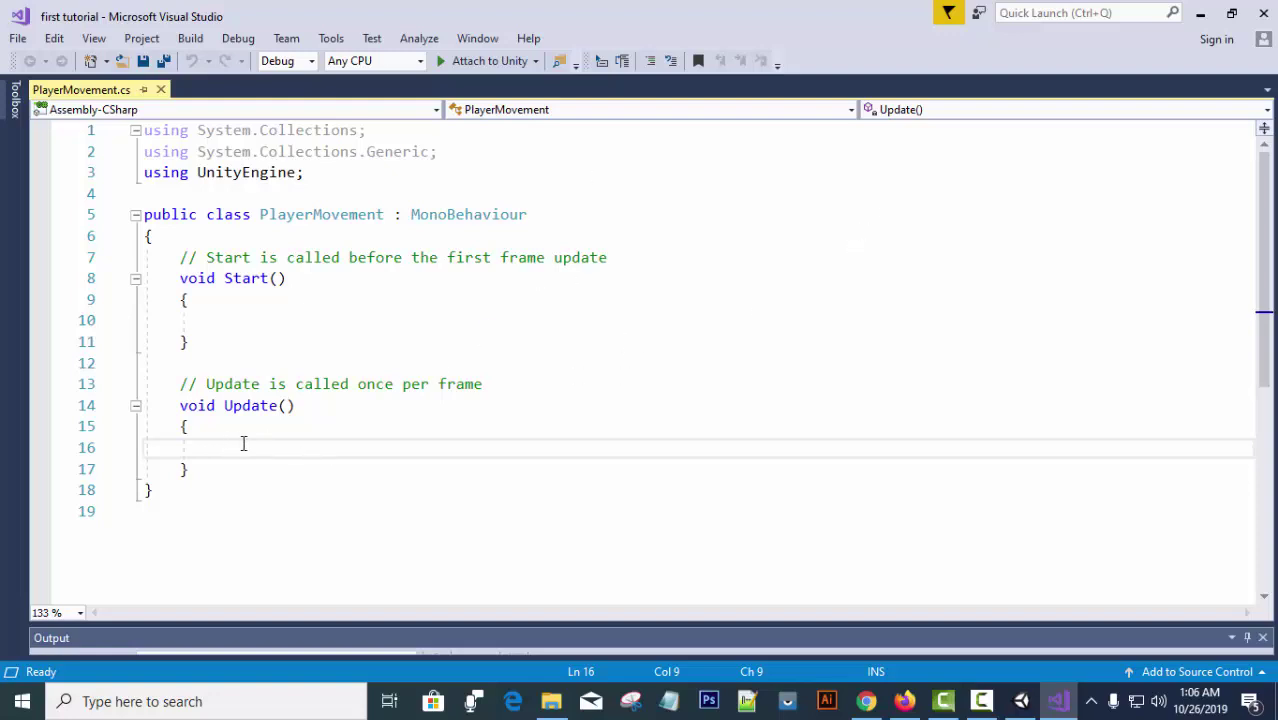
Enter Input.GetAxis on the Update line using IntelliSense completion.
key(shift+Right)
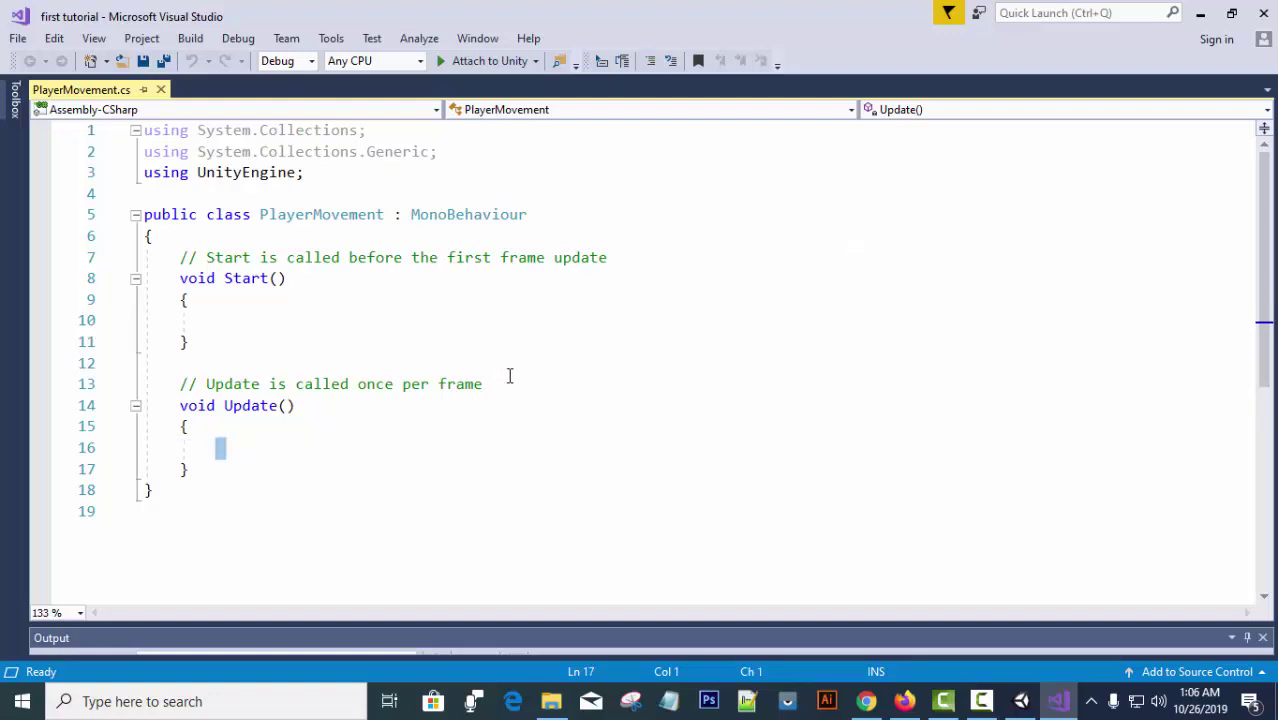
text(Inp)
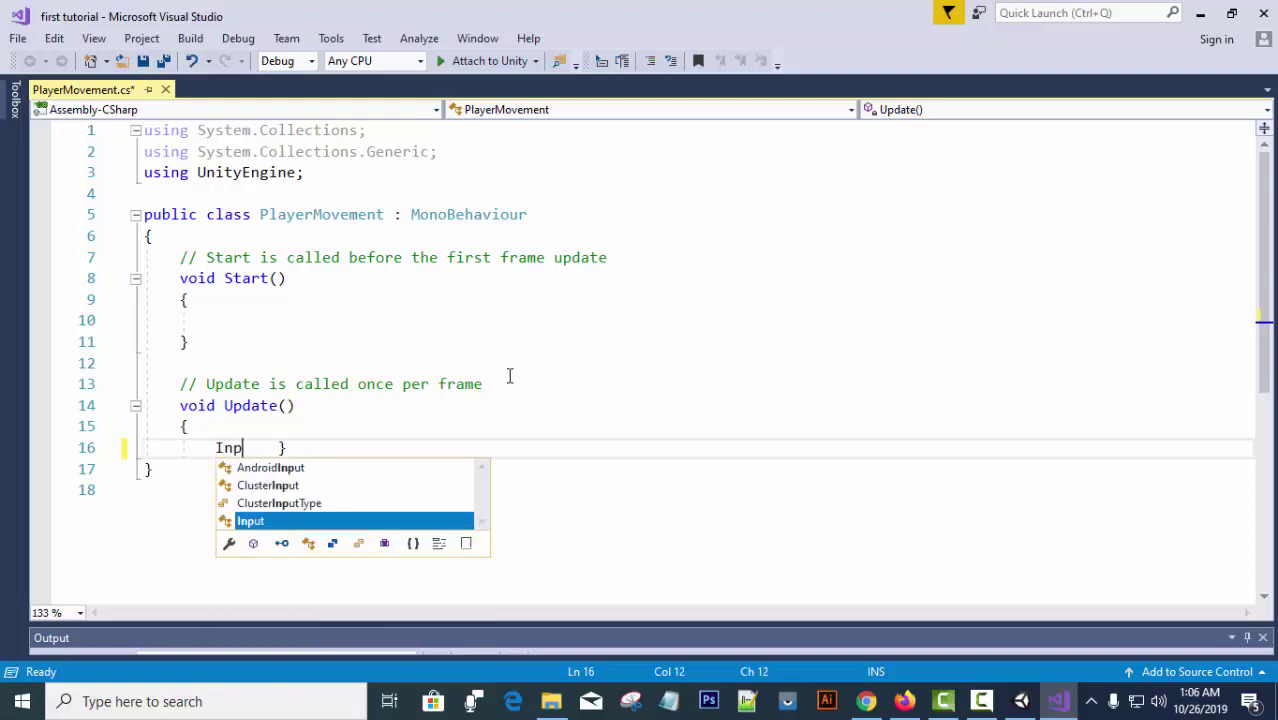
key(Tab)
text(.get)
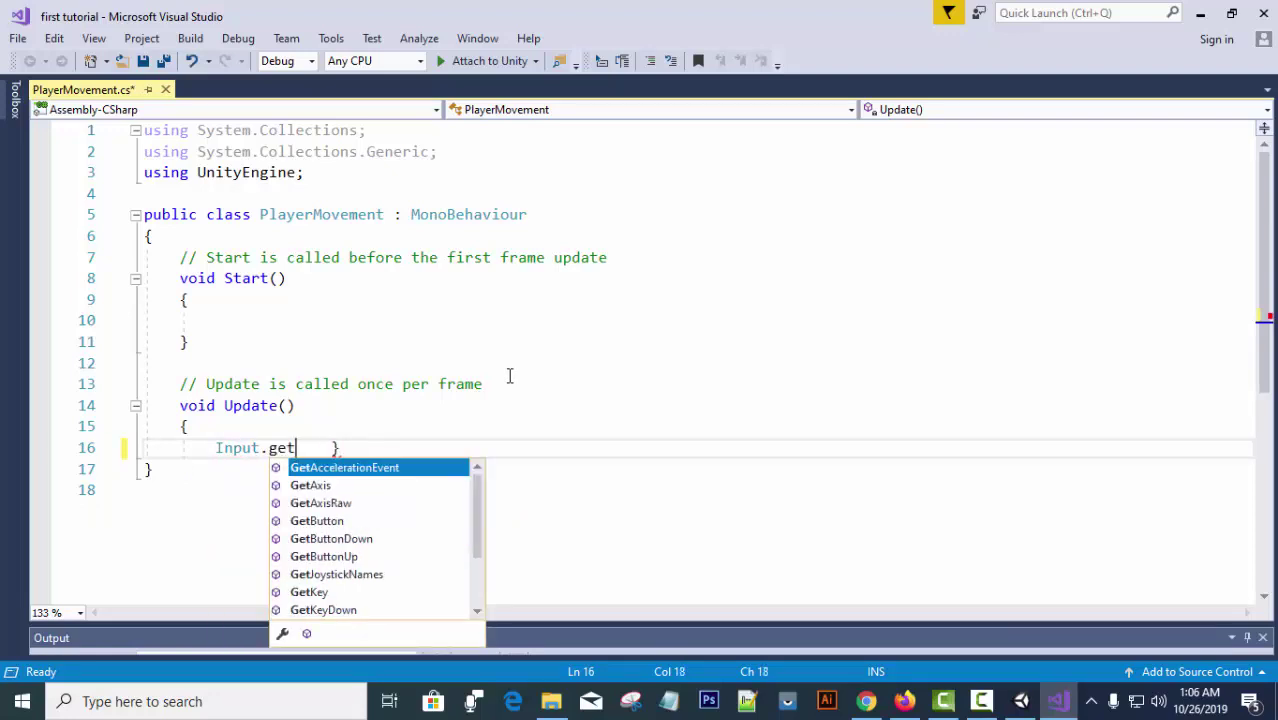
text(ax)
key(Tab)
Type the axis argument as "horizontal)" +, then add a new line holding a stray quote.
text(()
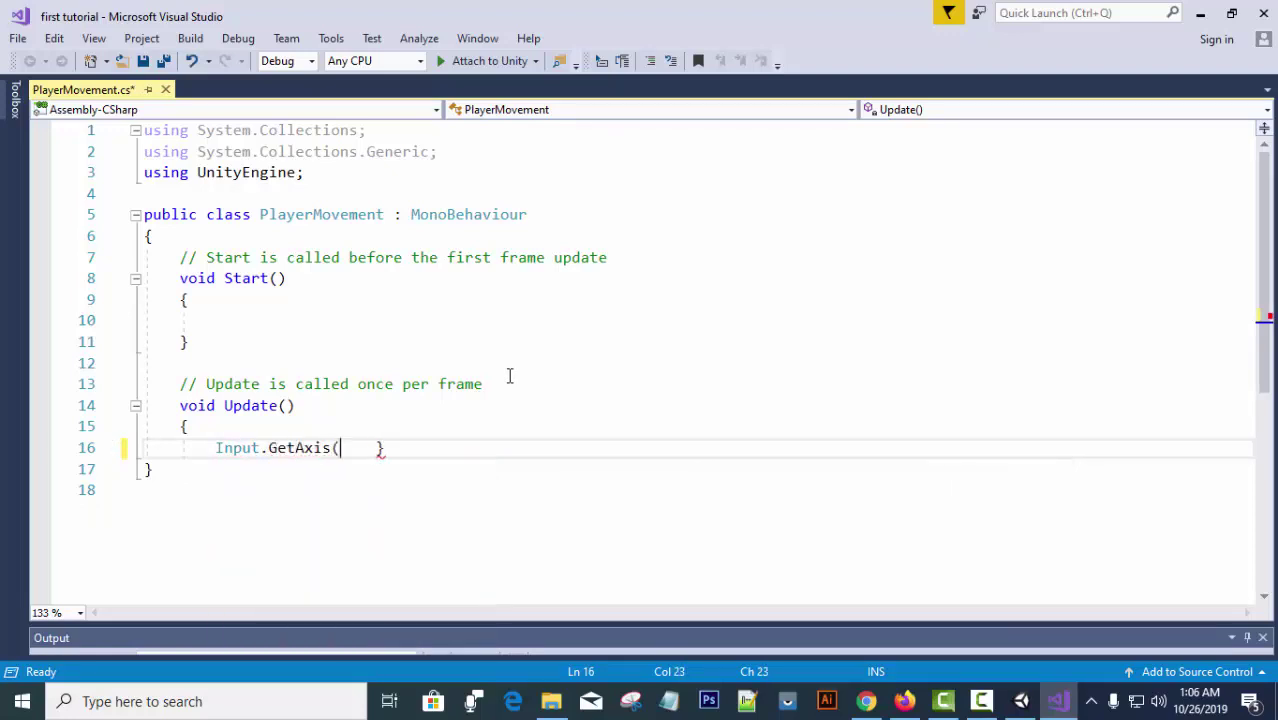
text(hori)
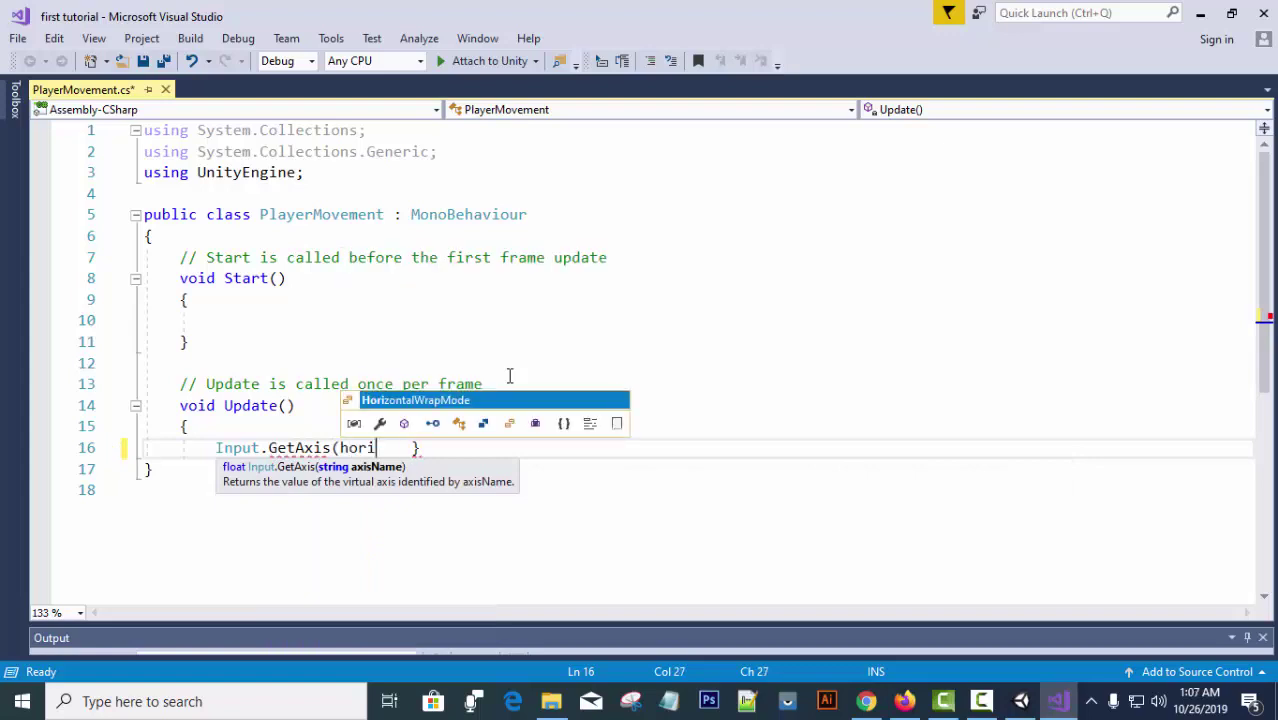
text(zond)
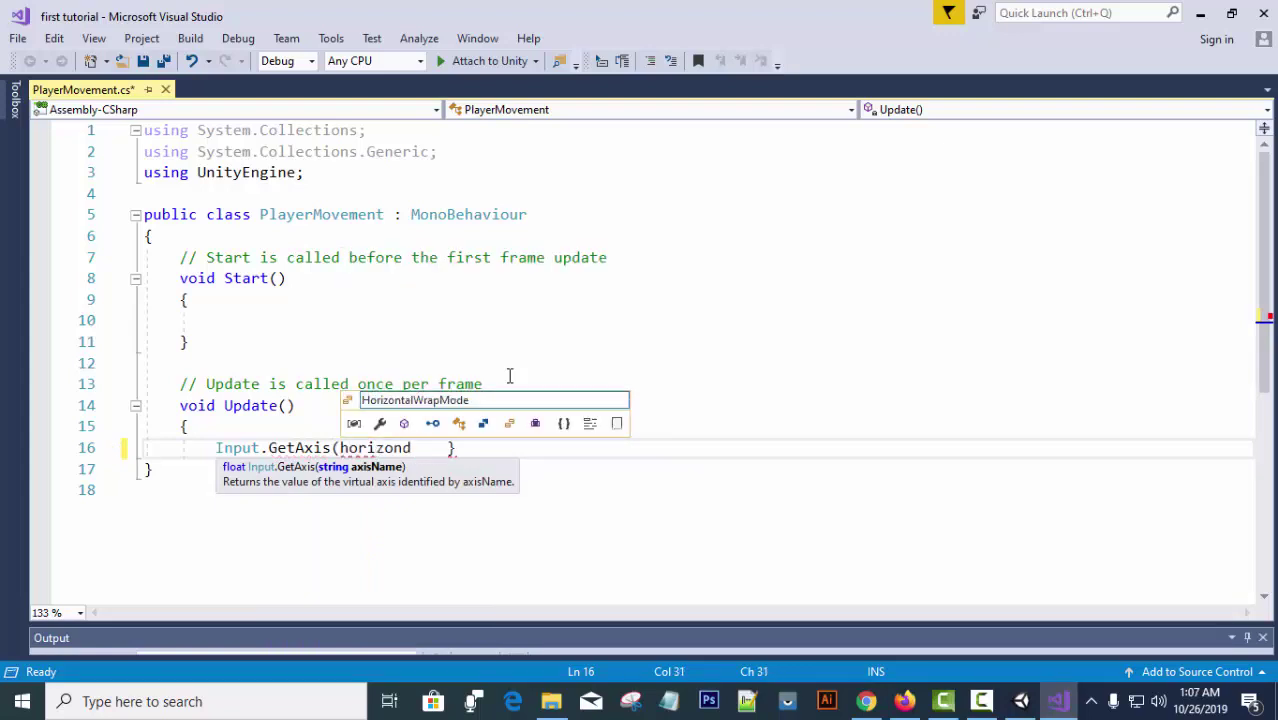
key(BackSpace)
text(tal)
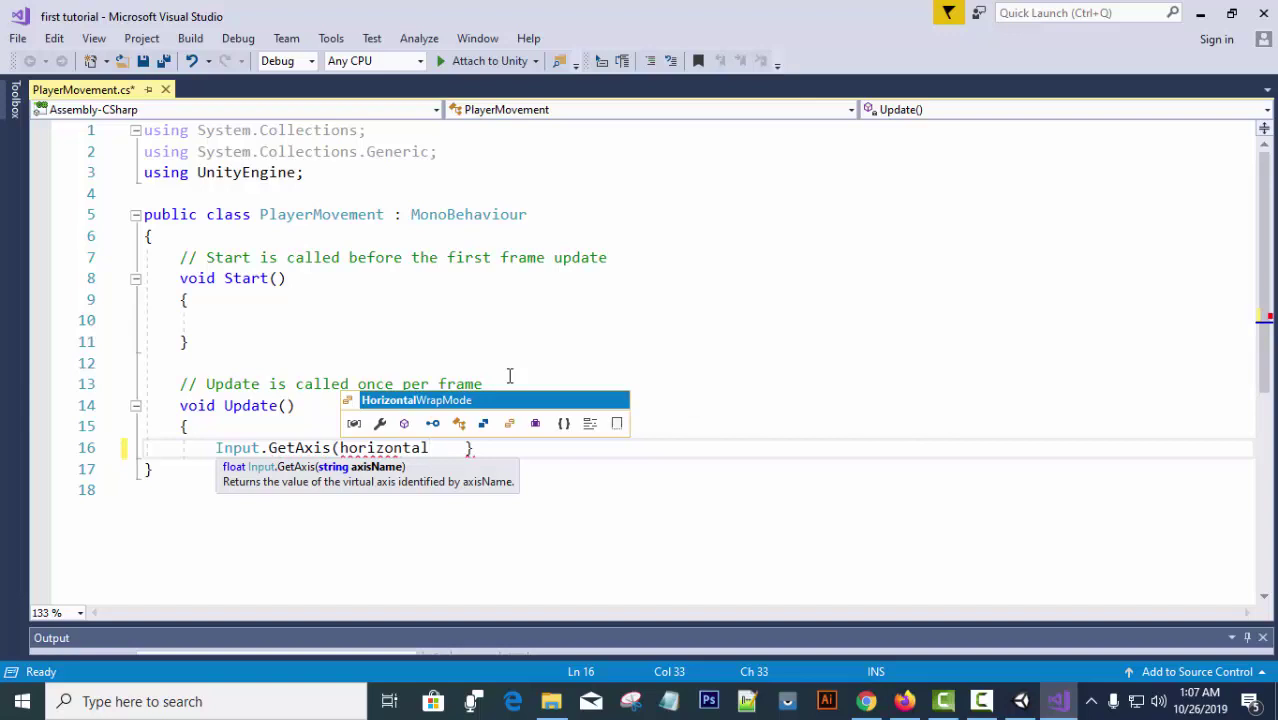
key(BackSpace)
key(BackSpace)
key(BackSpace)
key(BackSpace)
key(BackSpace)
key(BackSpace)
key(BackSpace)
key(BackSpace)
key(BackSpace)
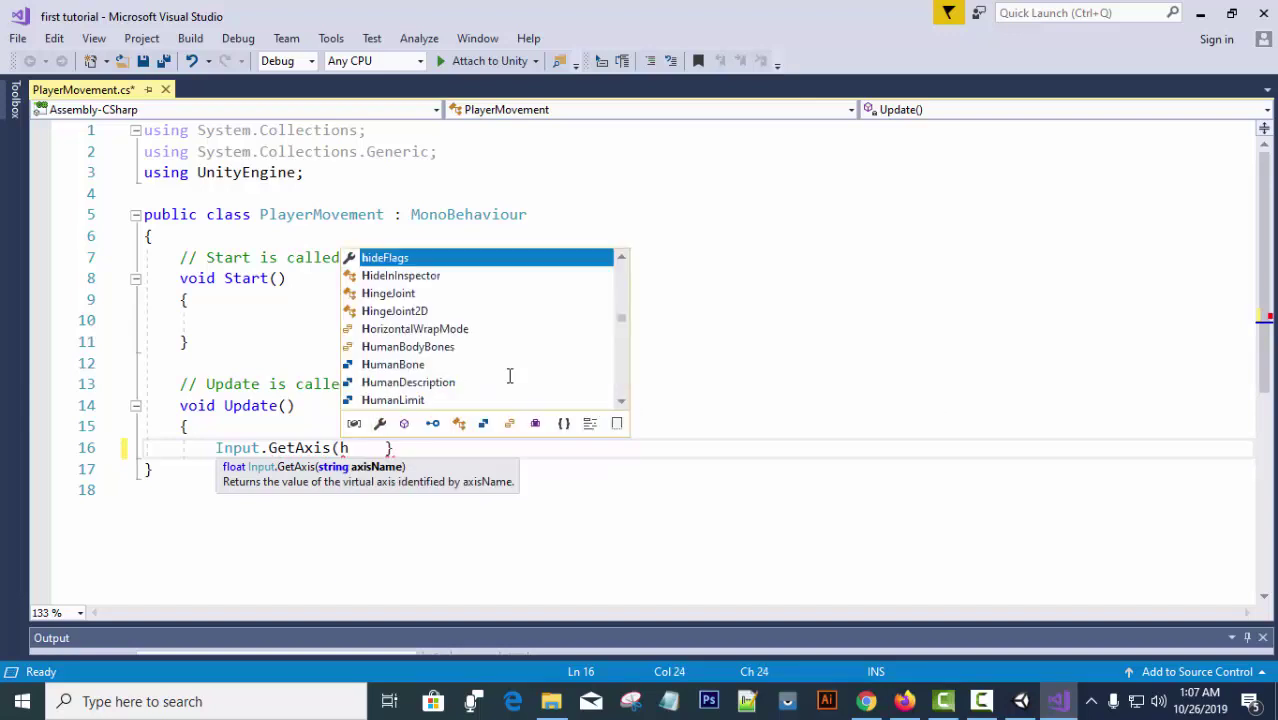
key(BackSpace)
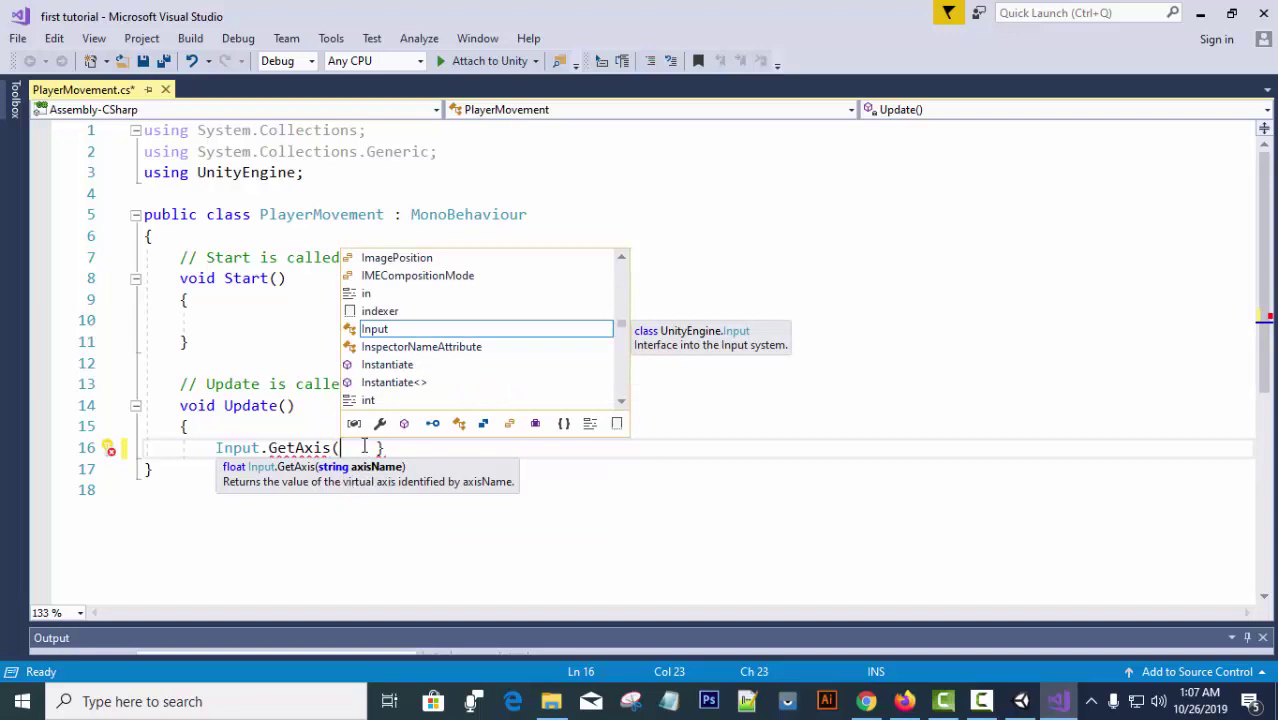
text("h)
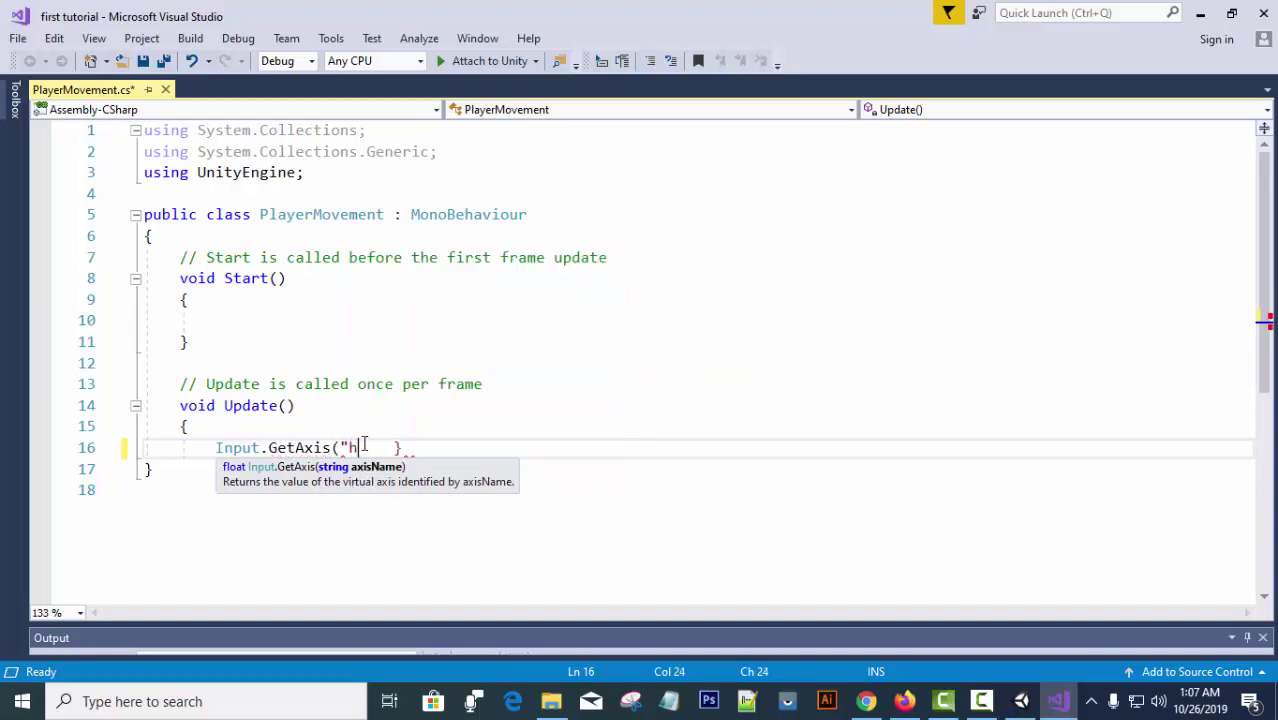
text(orizont)
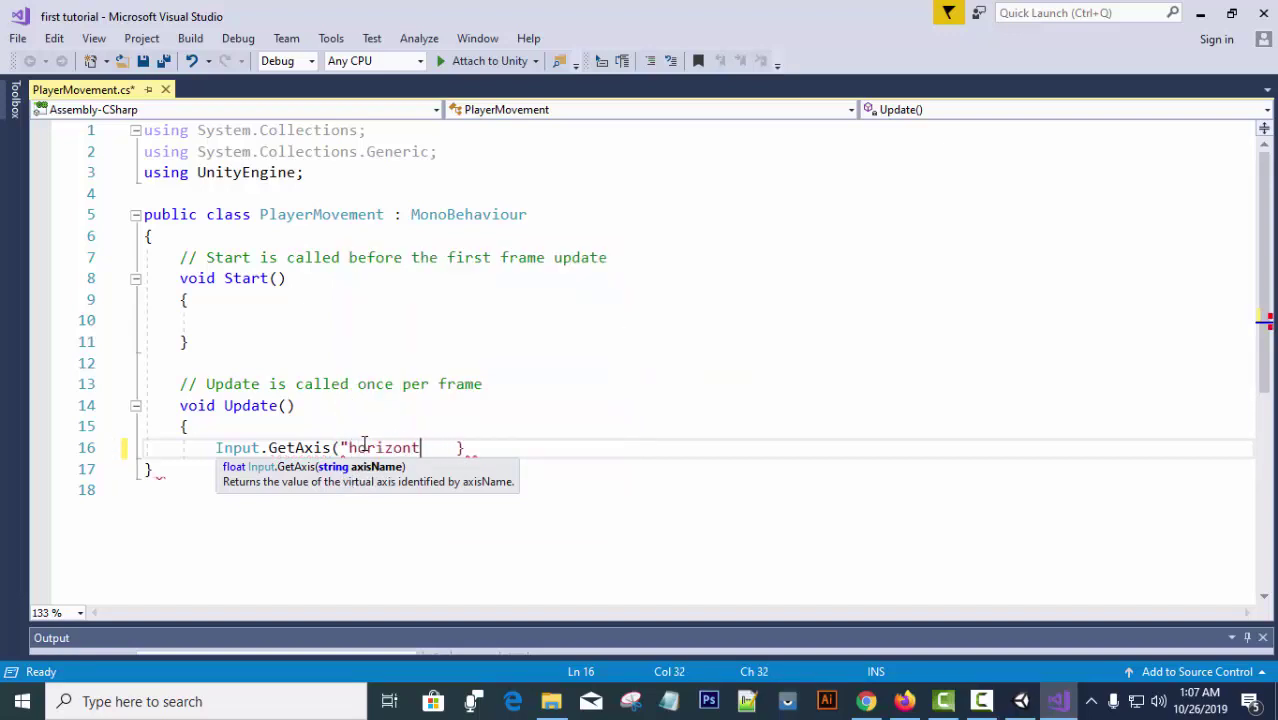
text(al))
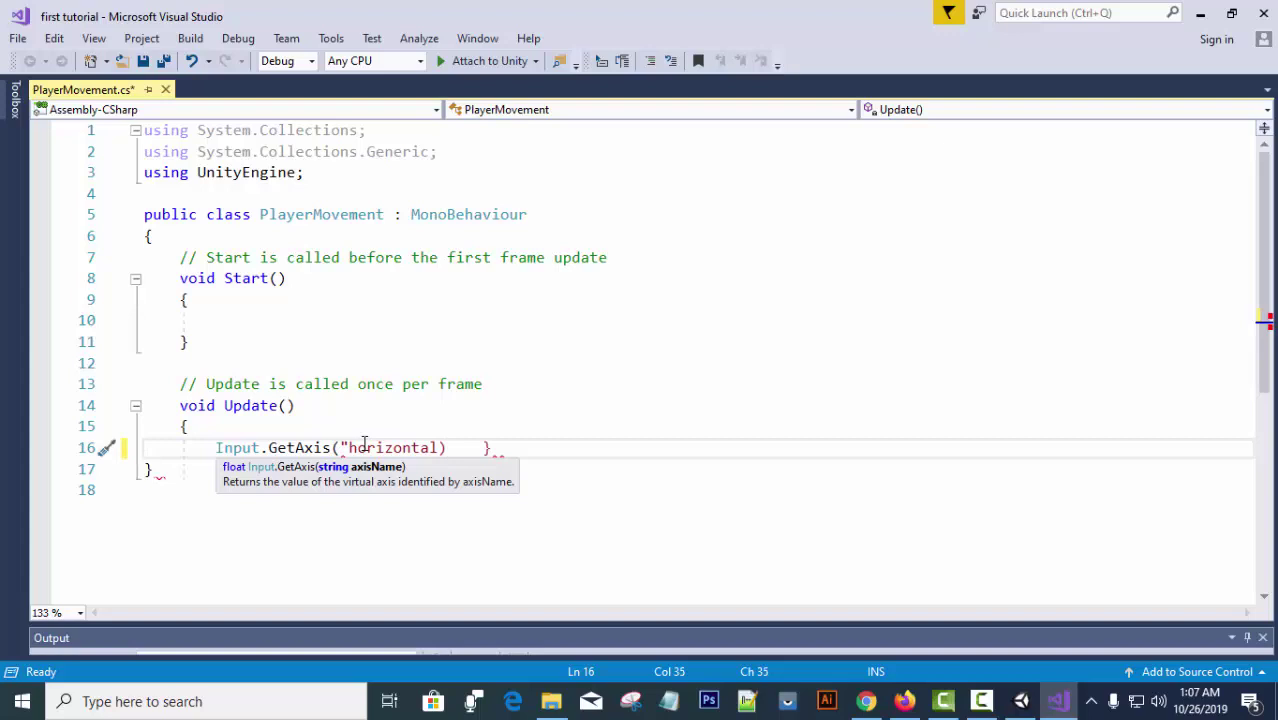
text(" +)
key(Return)
text(")
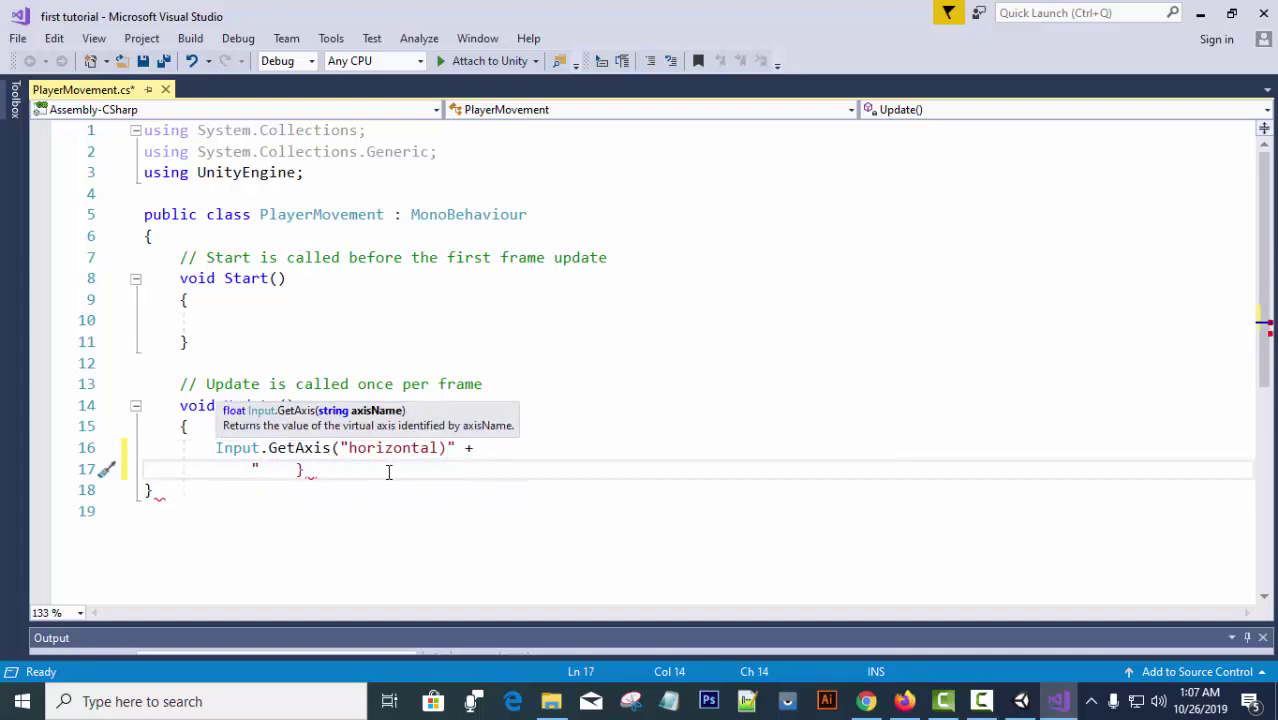
click(150, 489)
Delete the botched GetAxis code and reopen a clean line inside Update.
drag(213, 447, 355, 470)
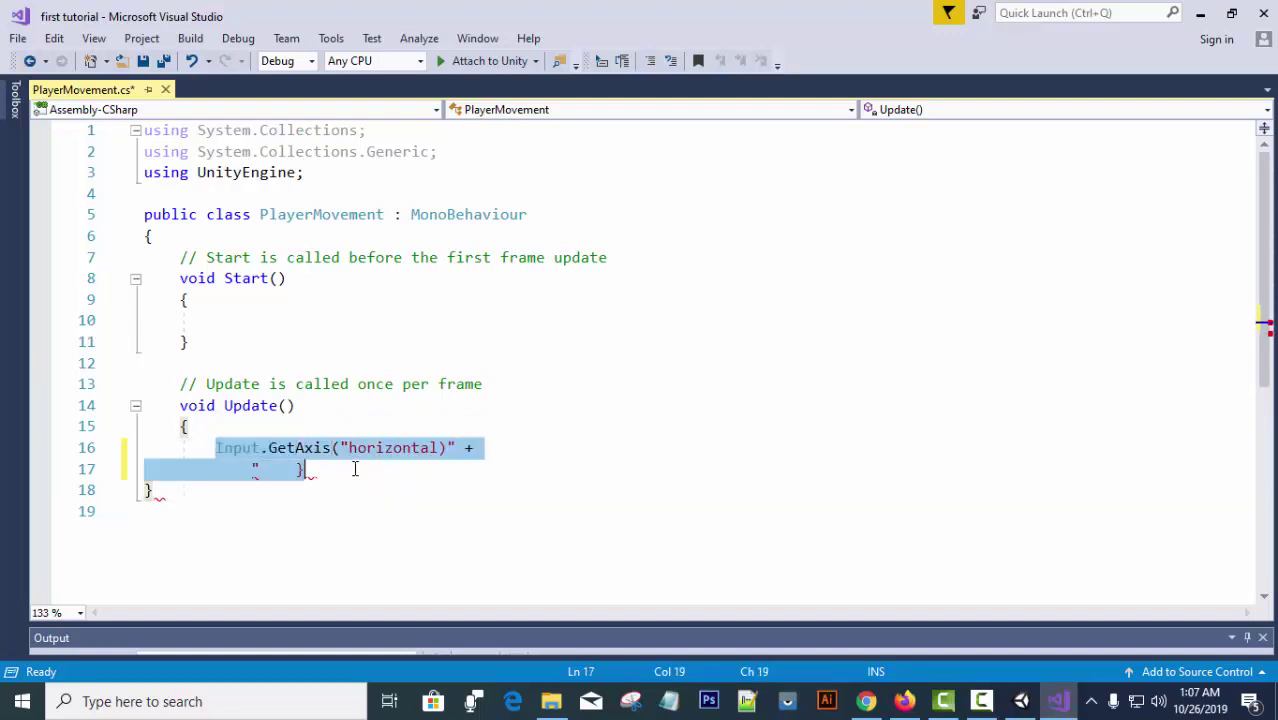
key(BackSpace)
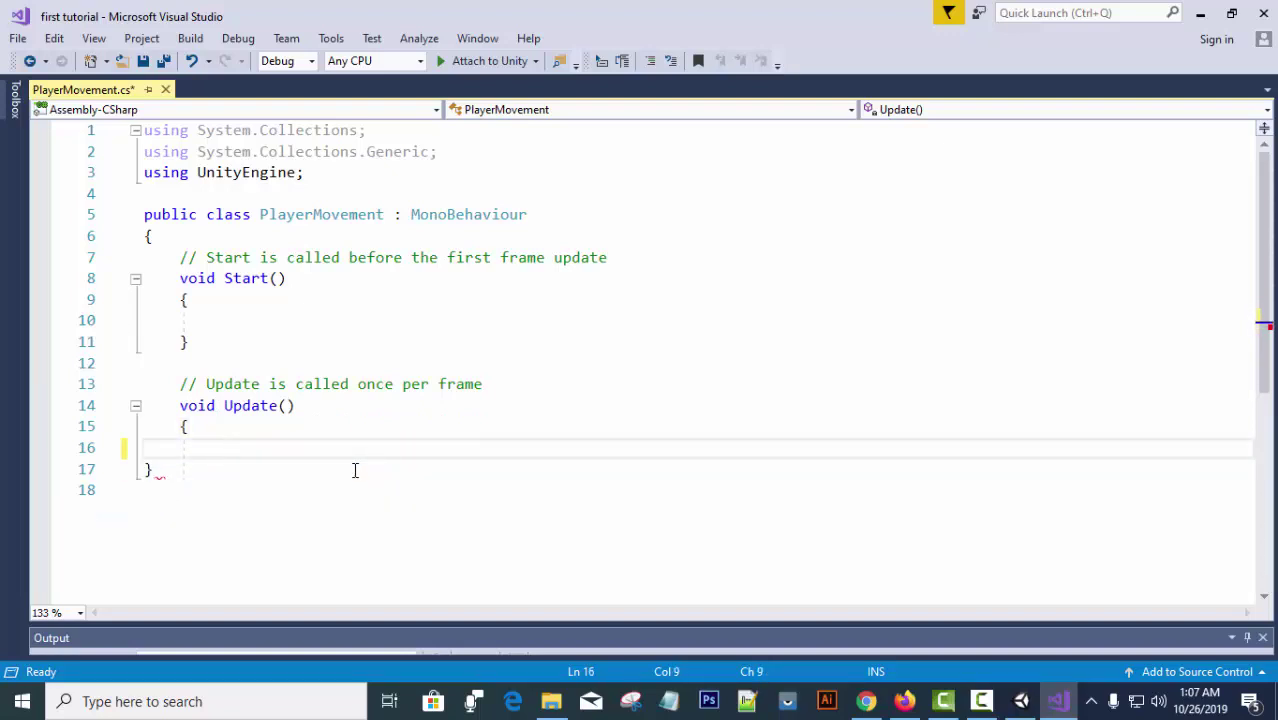
text(})
key(Up)
key(Return)
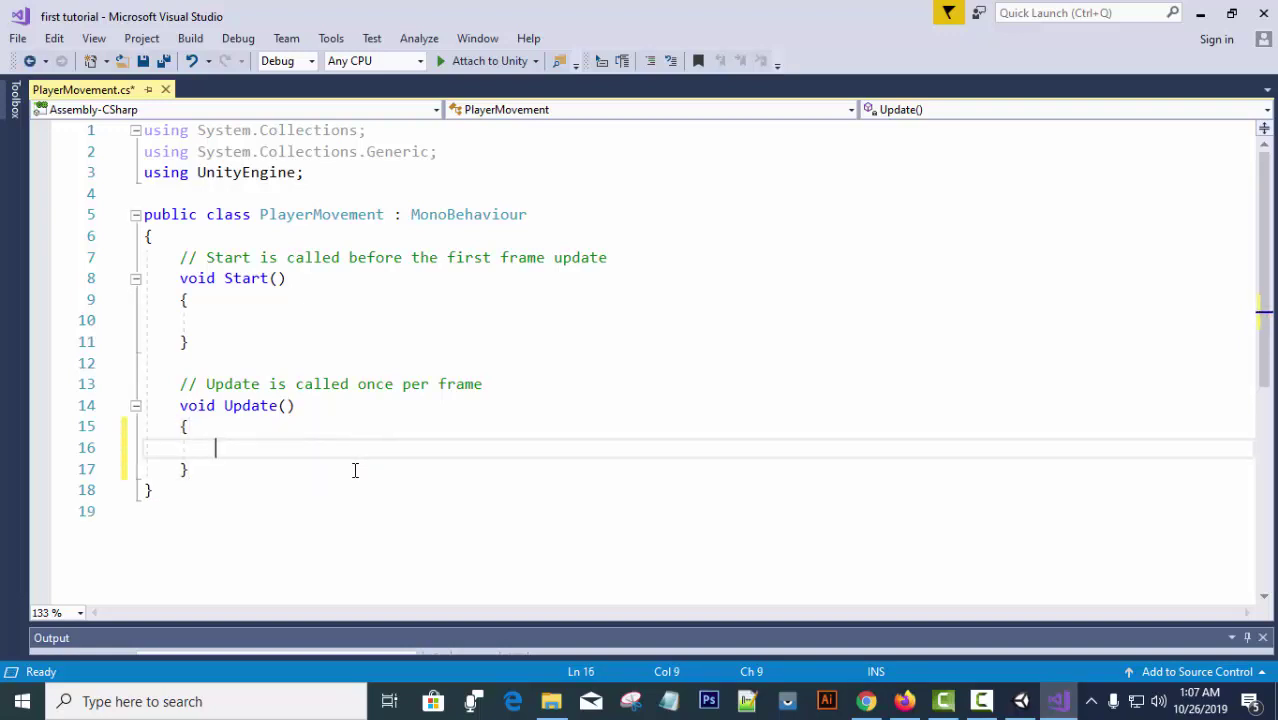
Type Input.GetAxis("horizontal"); in Update, correcting the axis-name typo.
text(Input.)
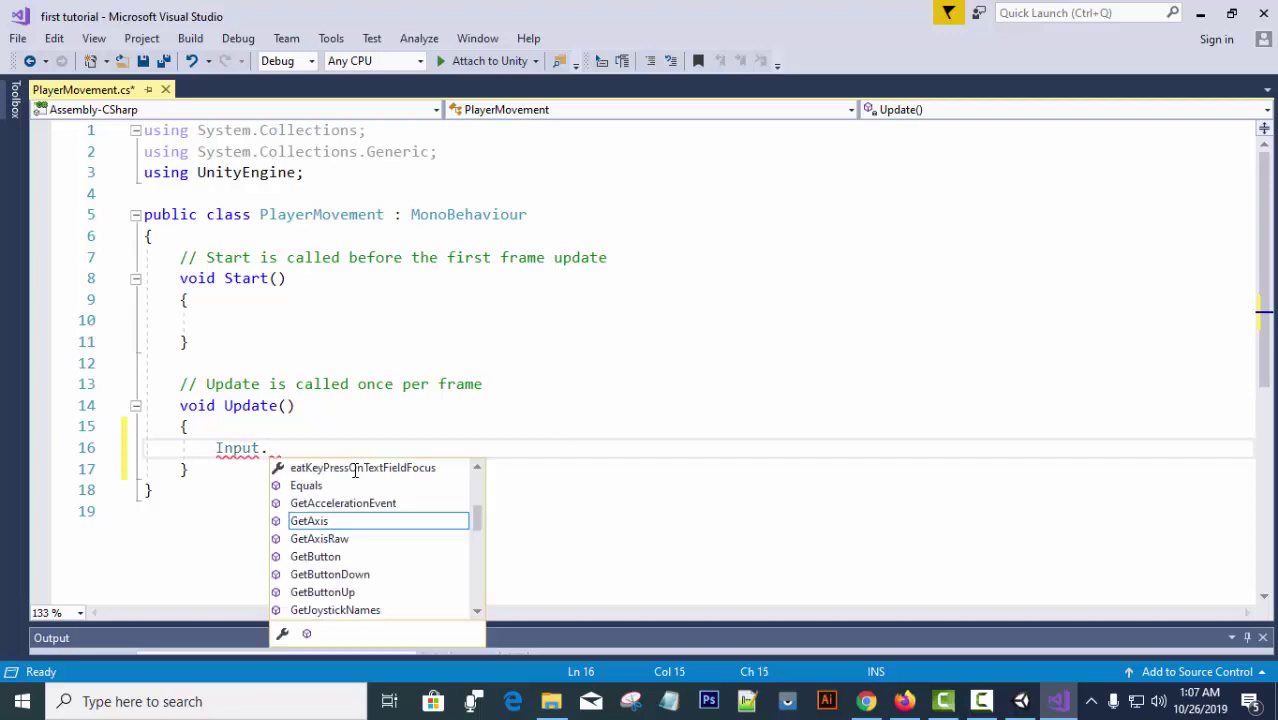
text(GetAxis()
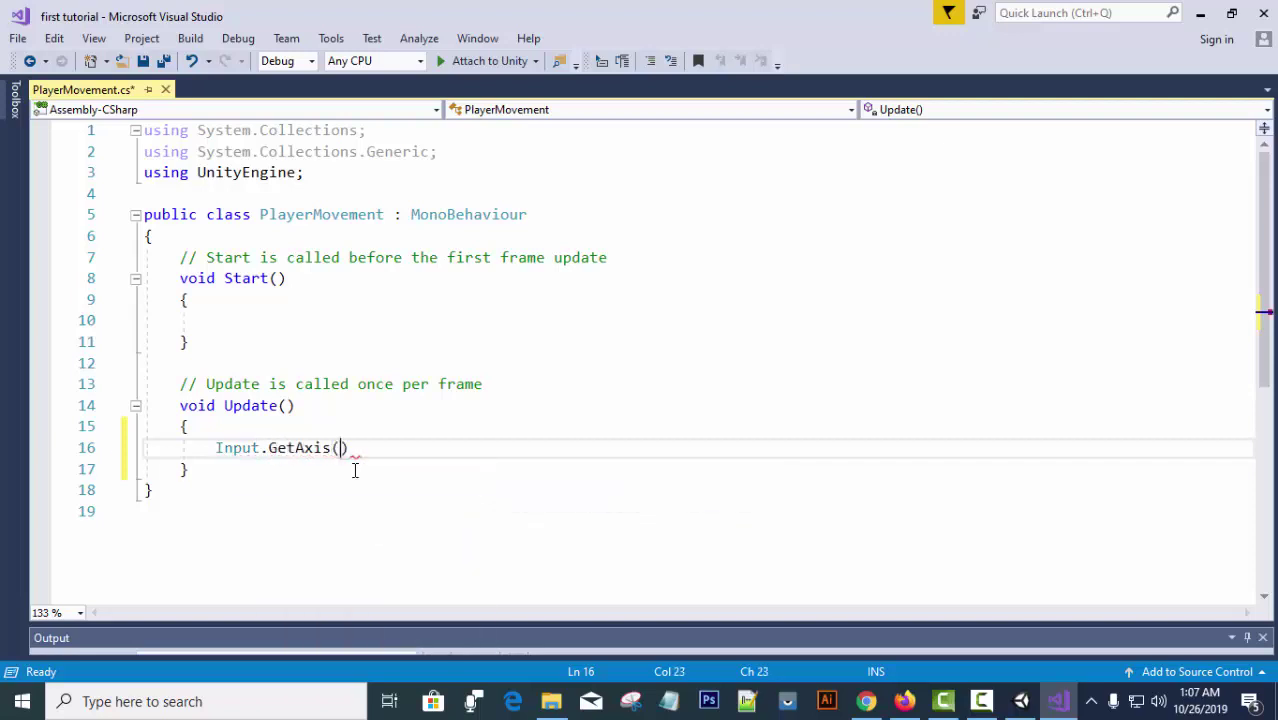
text("horizo)
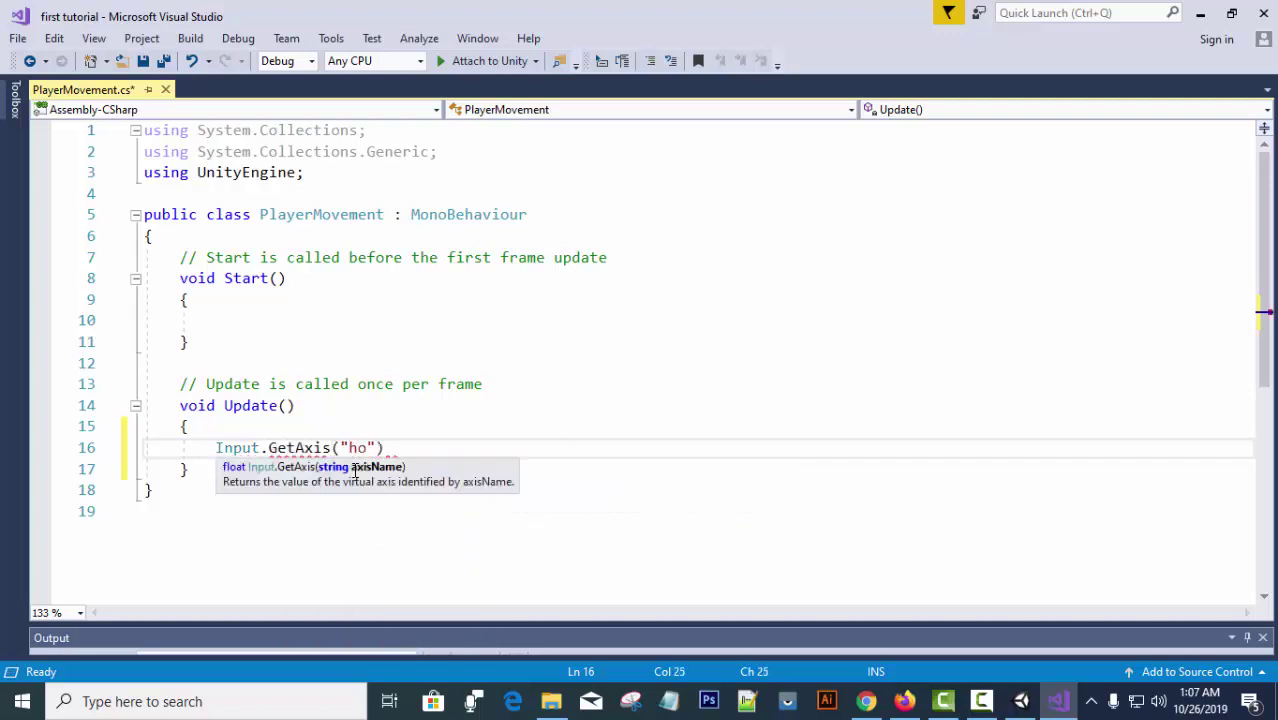
text(nt)
key(BackSpace)
text(tal");)
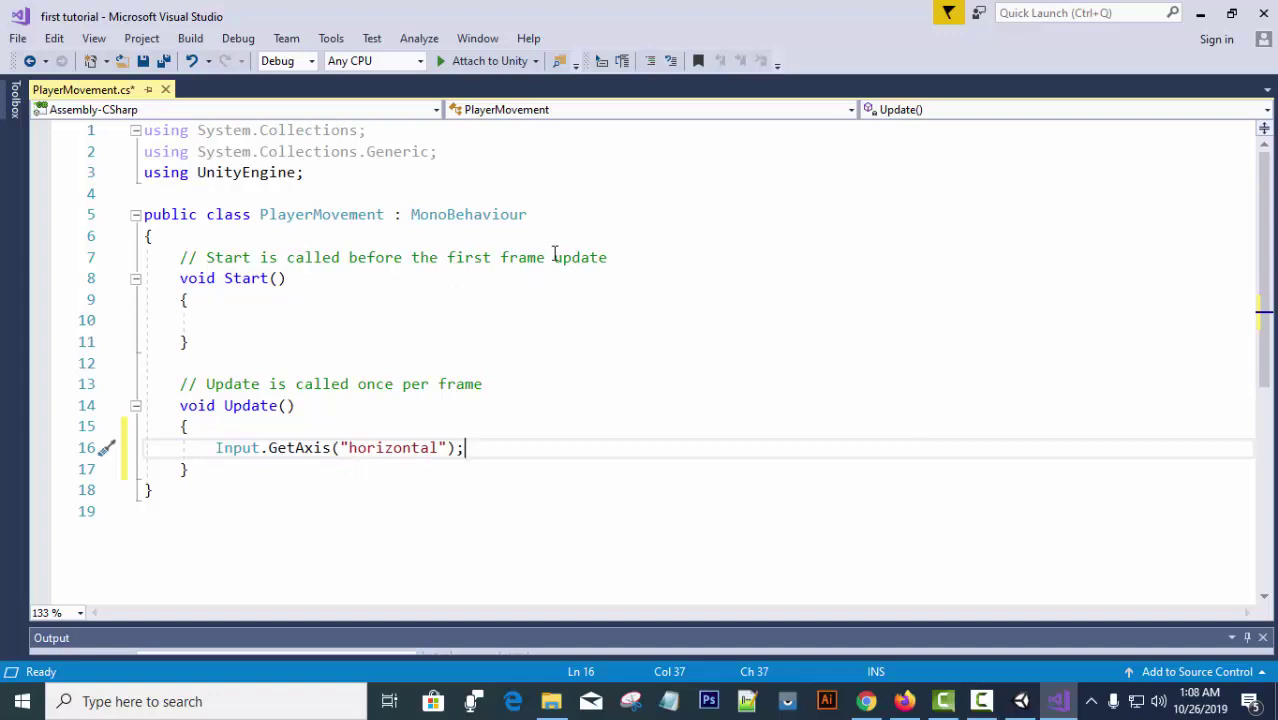
click(652, 260)
Declare float speed = 5f; at the top of the PlayerMovement class.
key(Up)
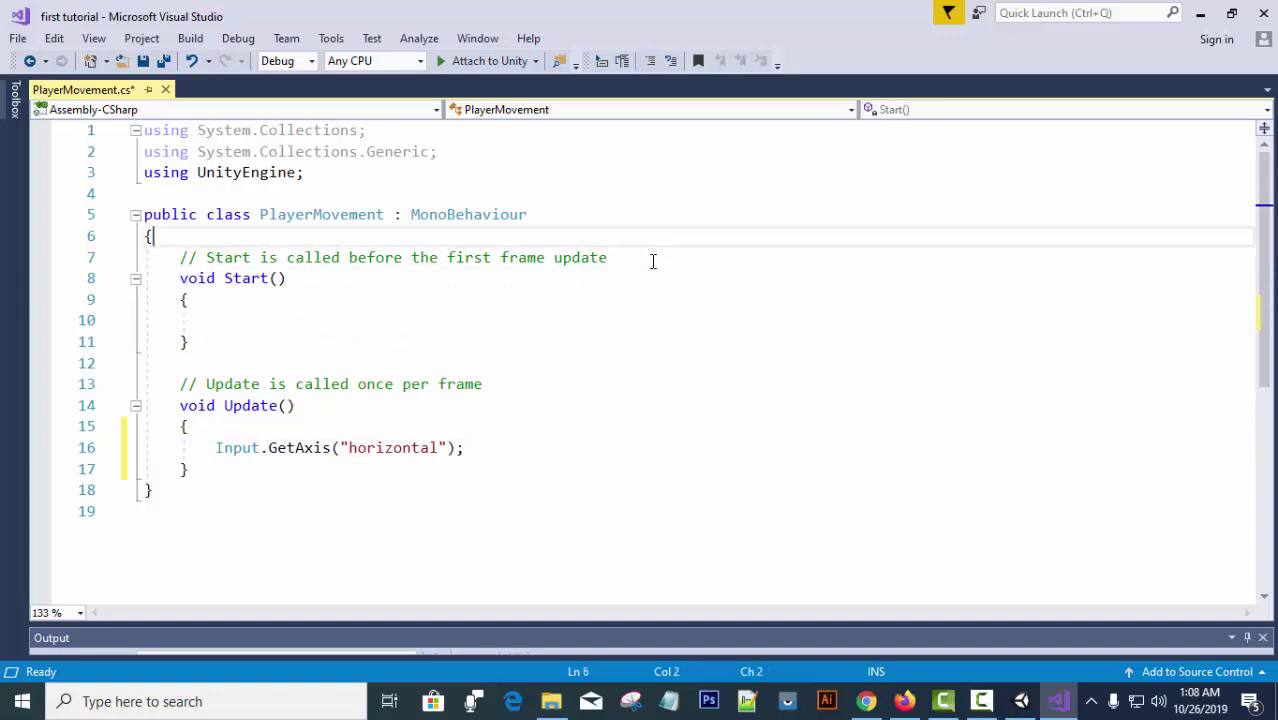
key(Return)
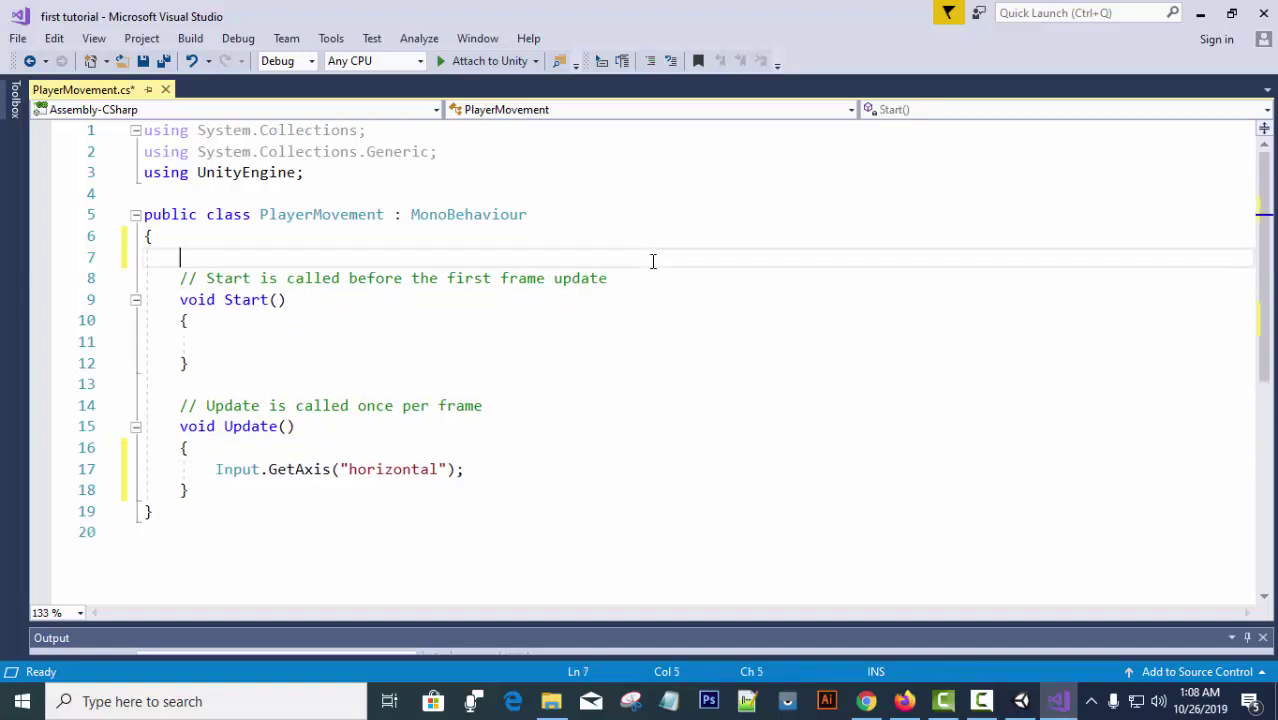
text(fl)
key(Tab)
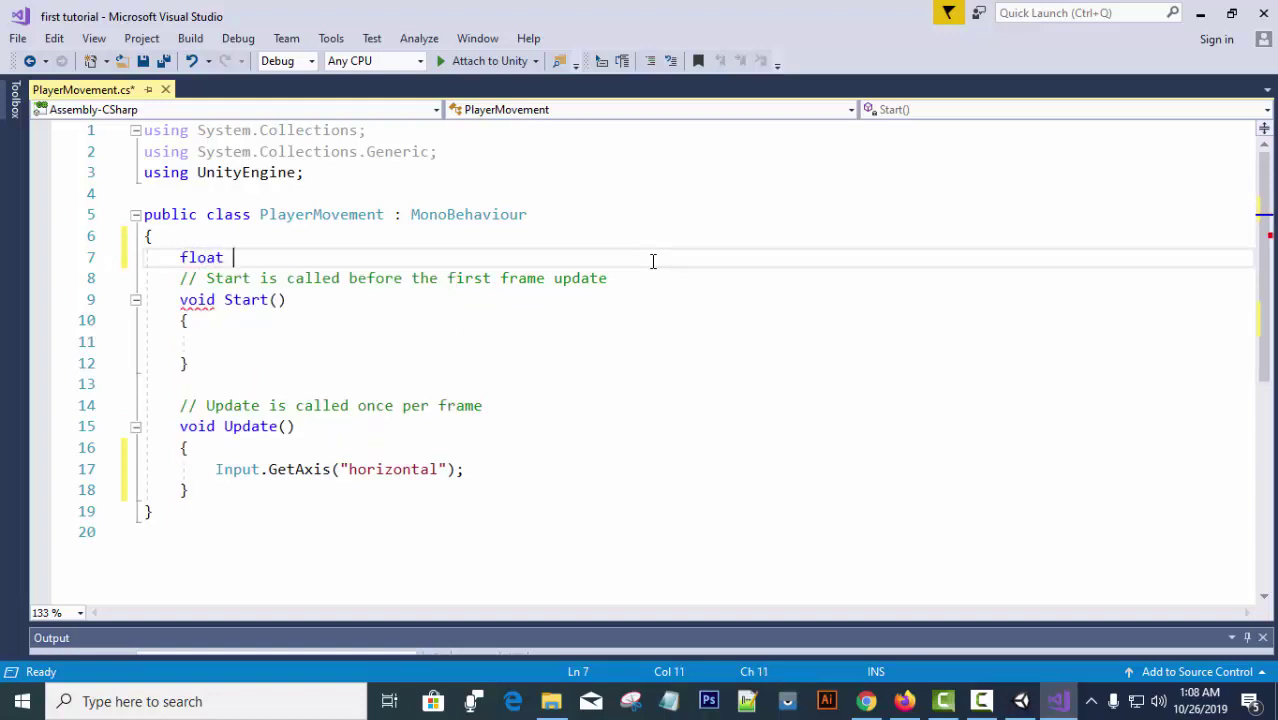
text(speed)
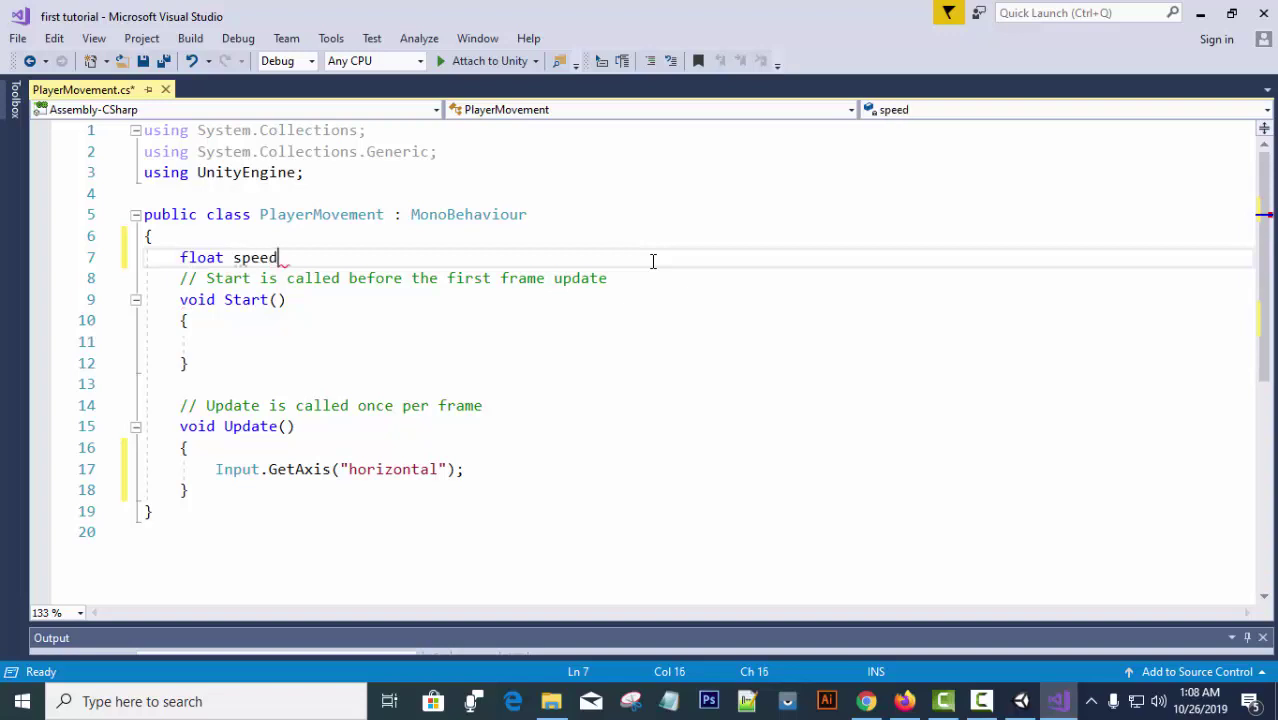
text( =)
text(5f;)
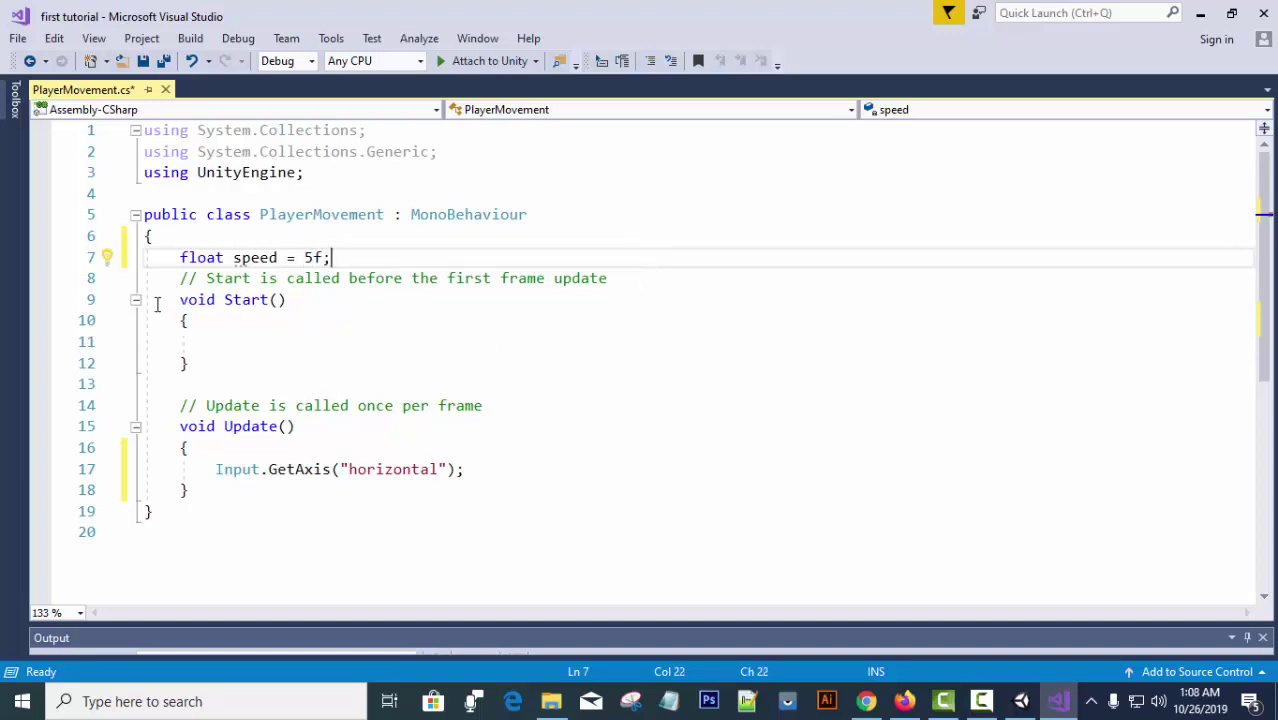
Make the speed field public.
click(170, 243)
click(171, 258)
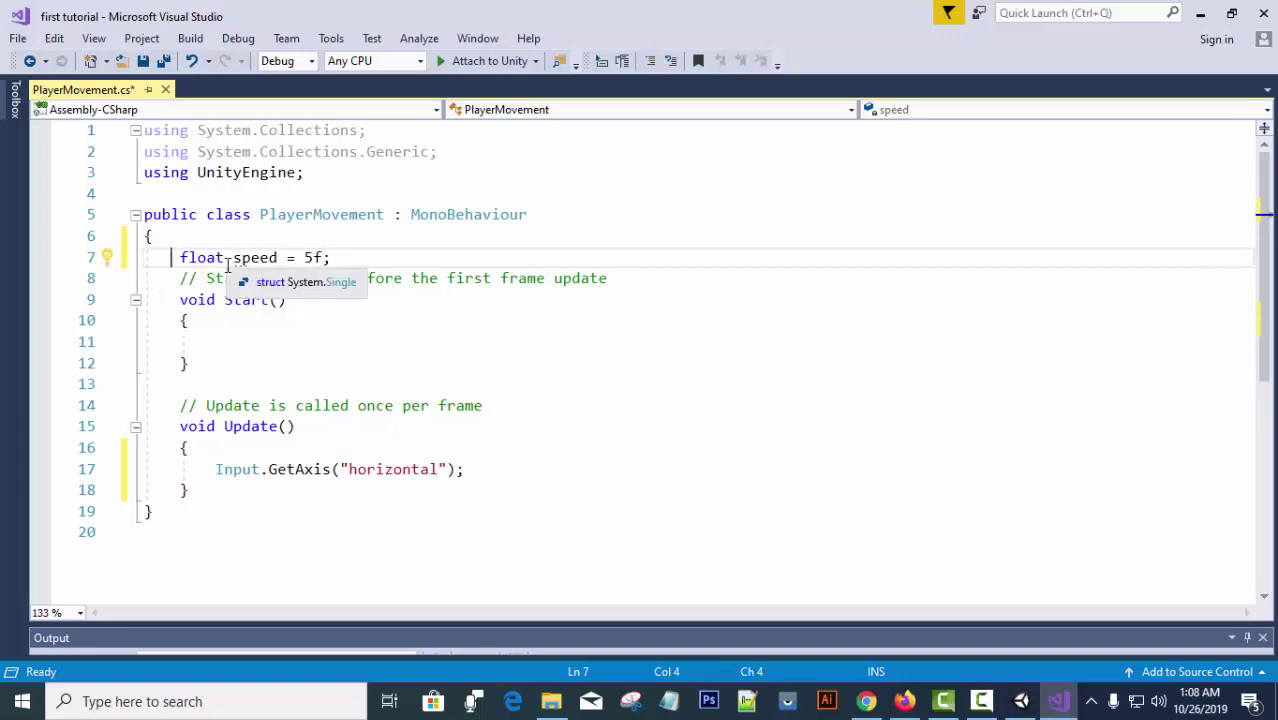
text(pu)
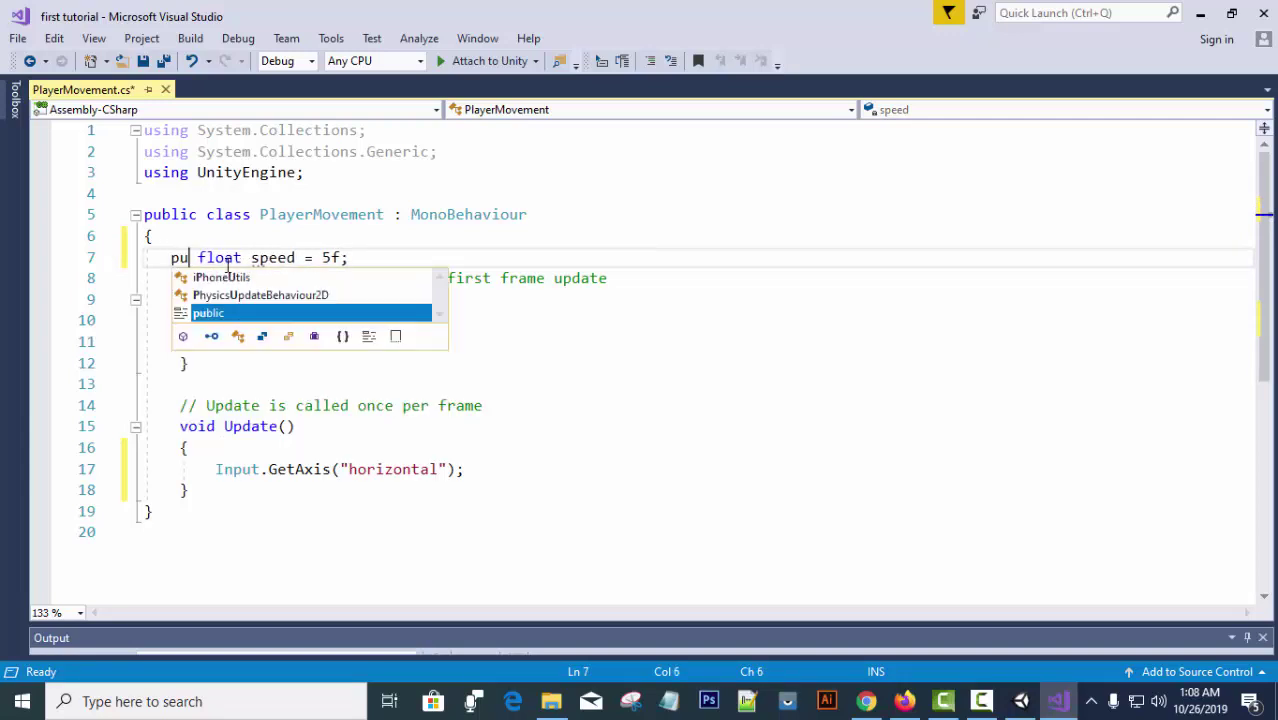
key(Tab)
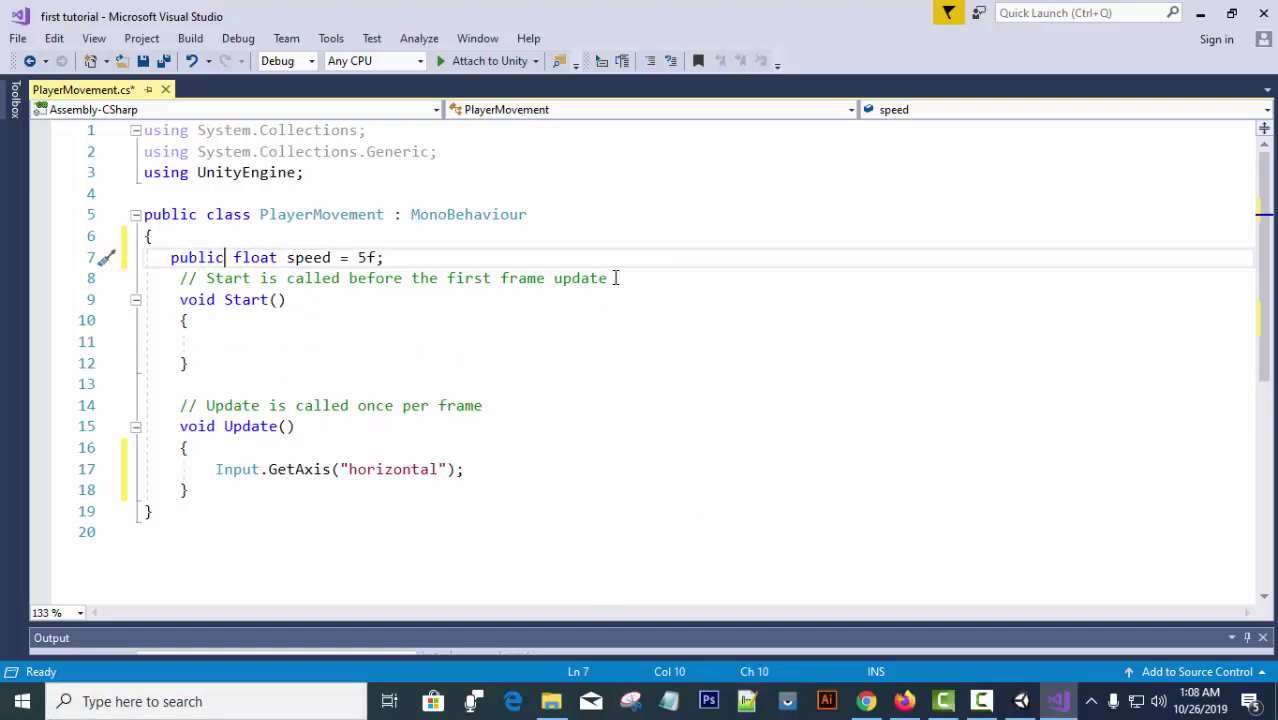
click(341, 257)
click(500, 386)
double_click(315, 258)
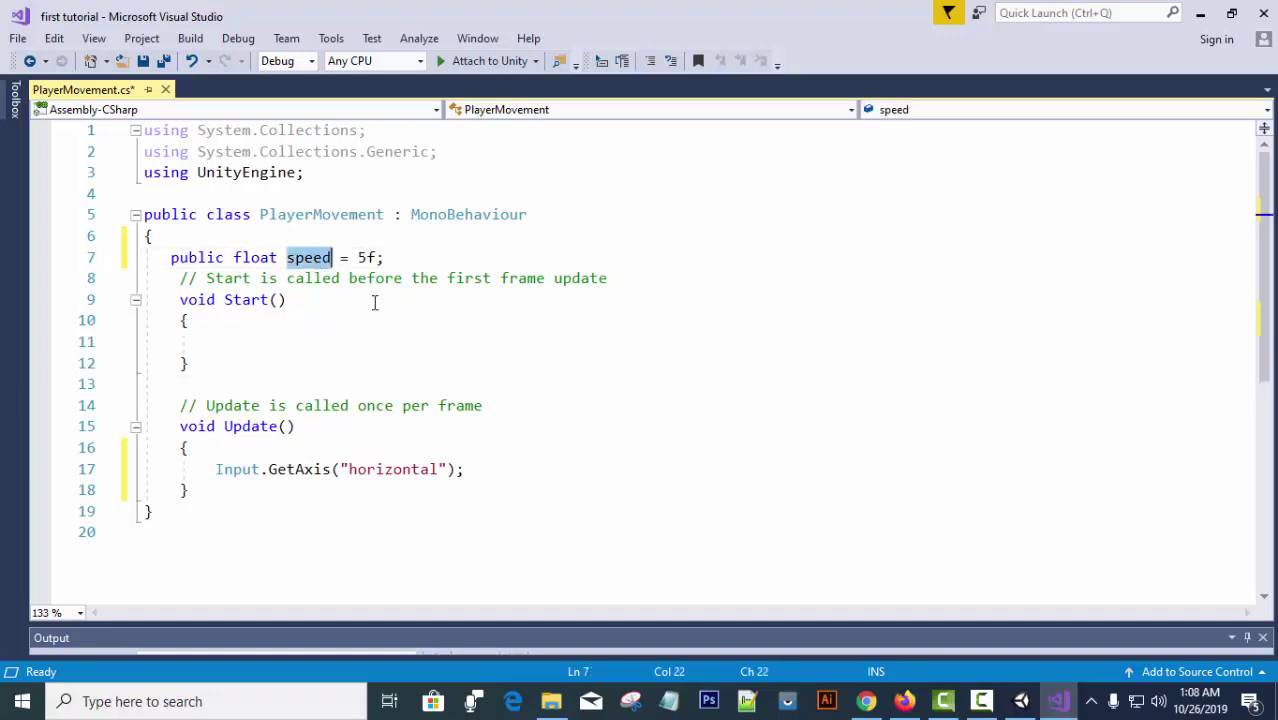
click(456, 469)
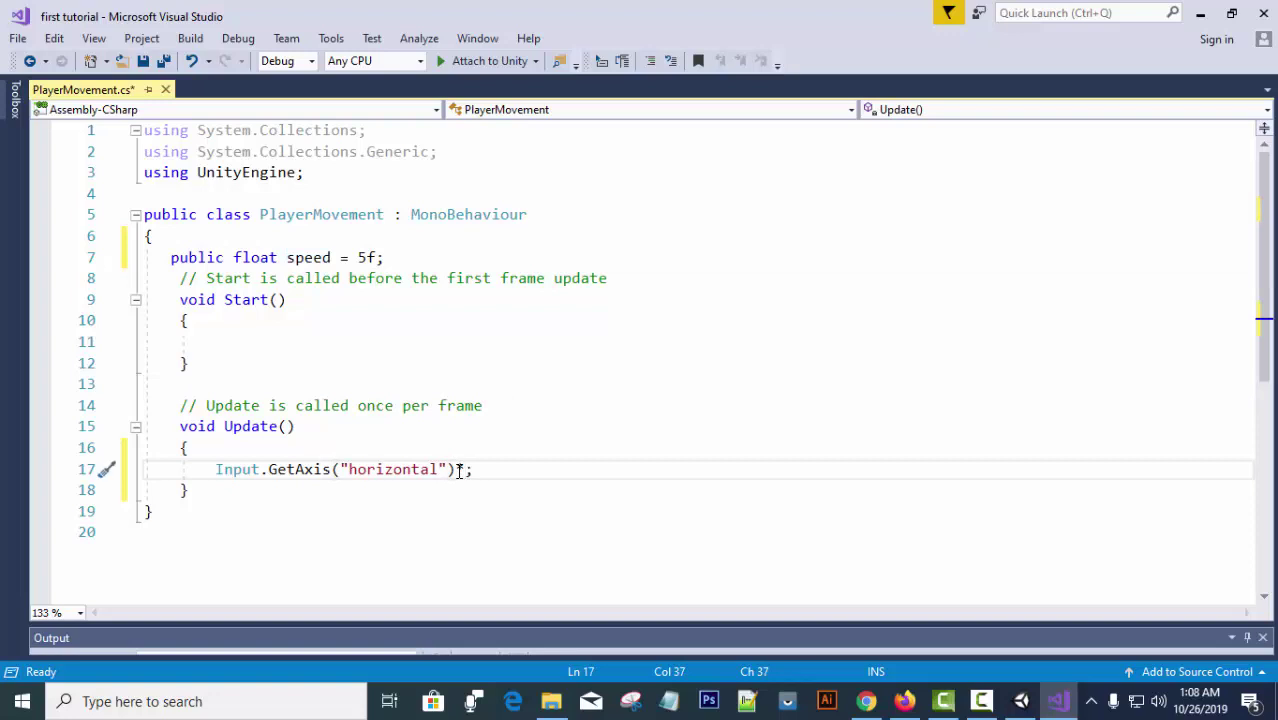
Multiply the GetAxis call by speed so line 17 reads Input.GetAxis("horizontal")*speed;.
text(speed)
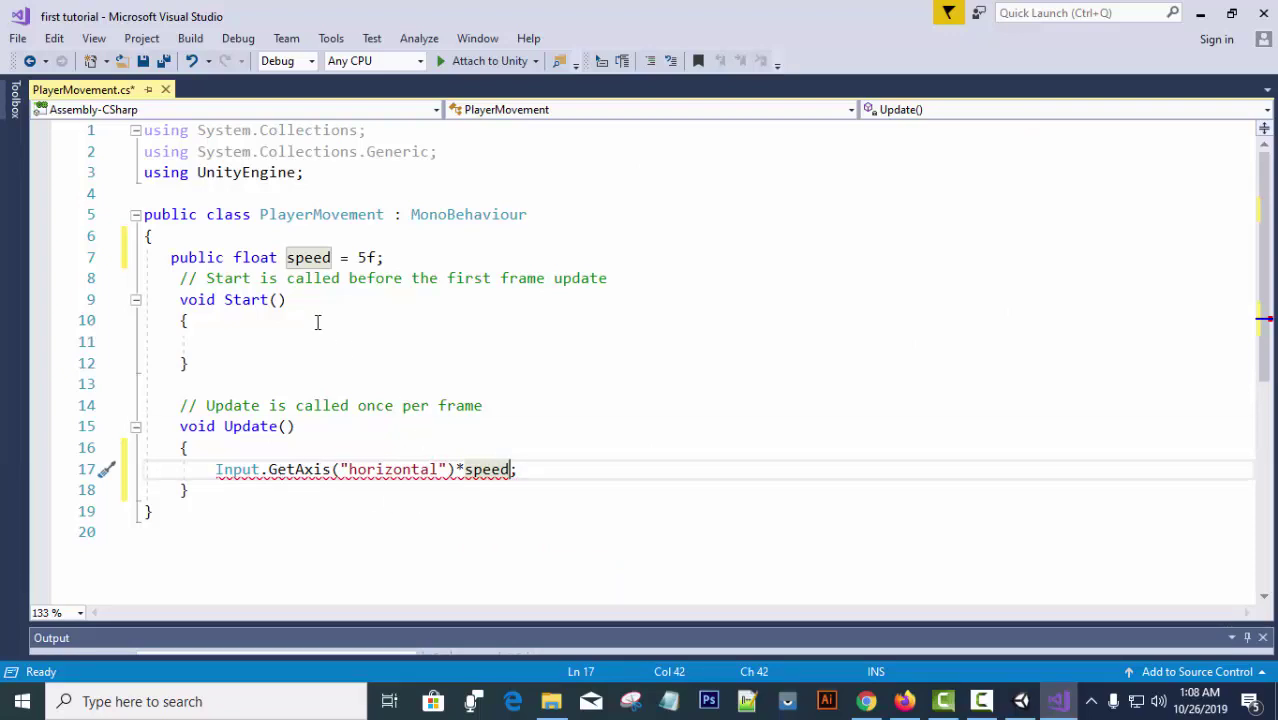
double_click(362, 258)
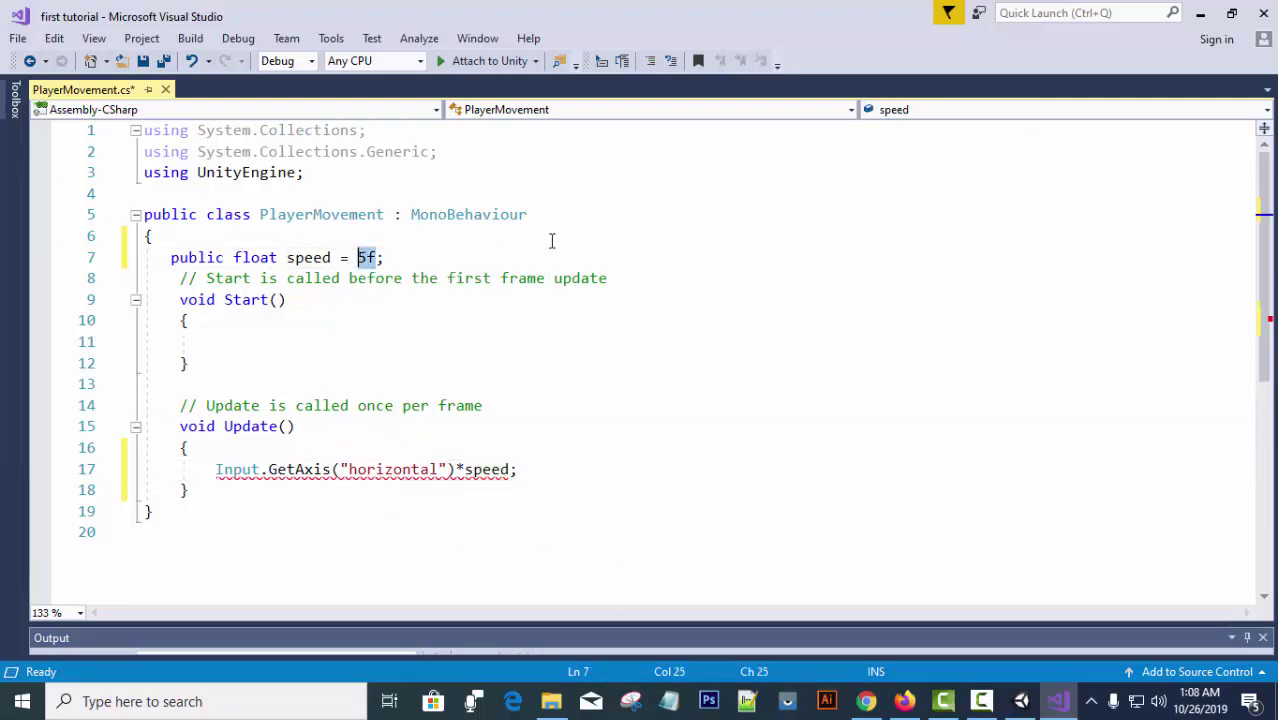
double_click(505, 470)
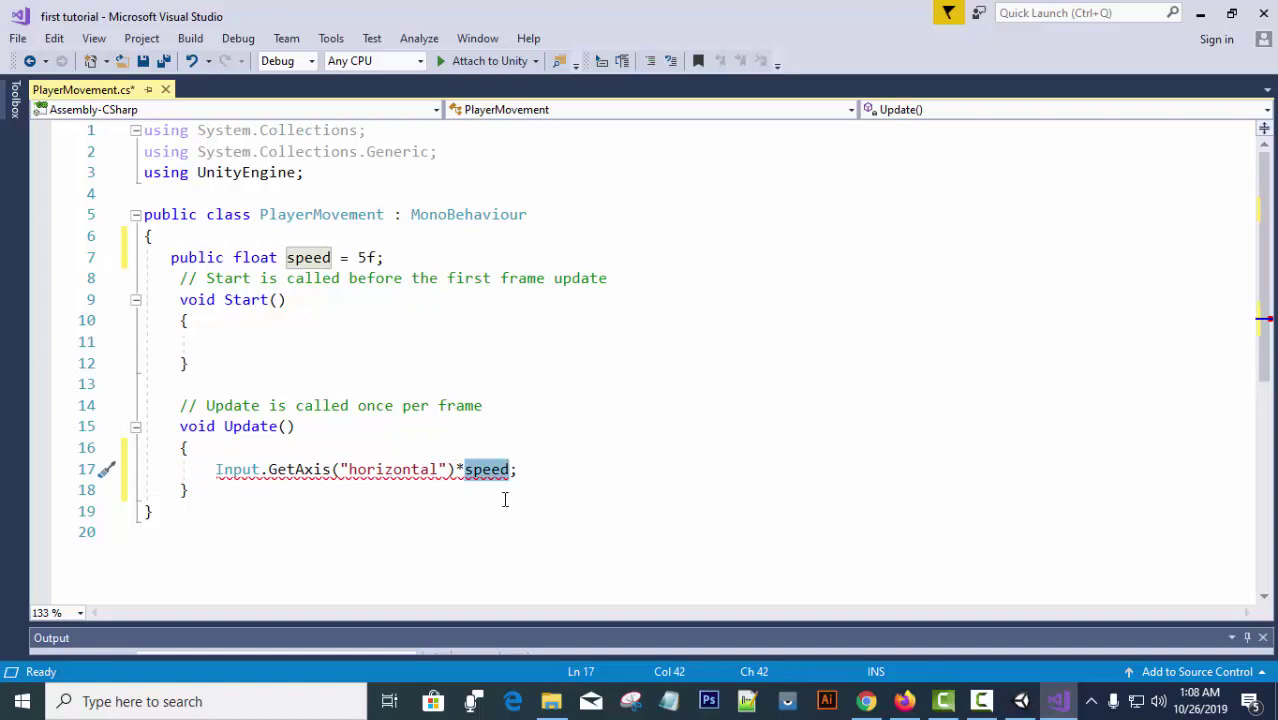
click(582, 468)
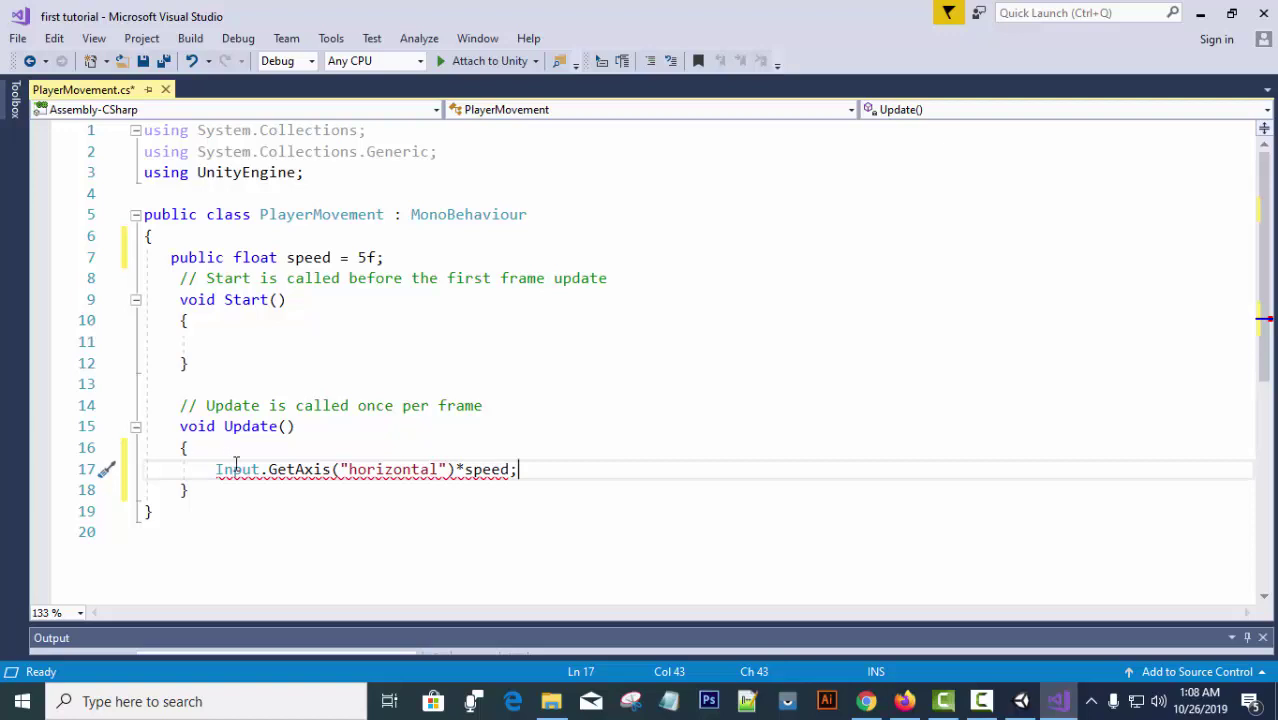
drag(216, 469, 518, 469)
click(713, 505)
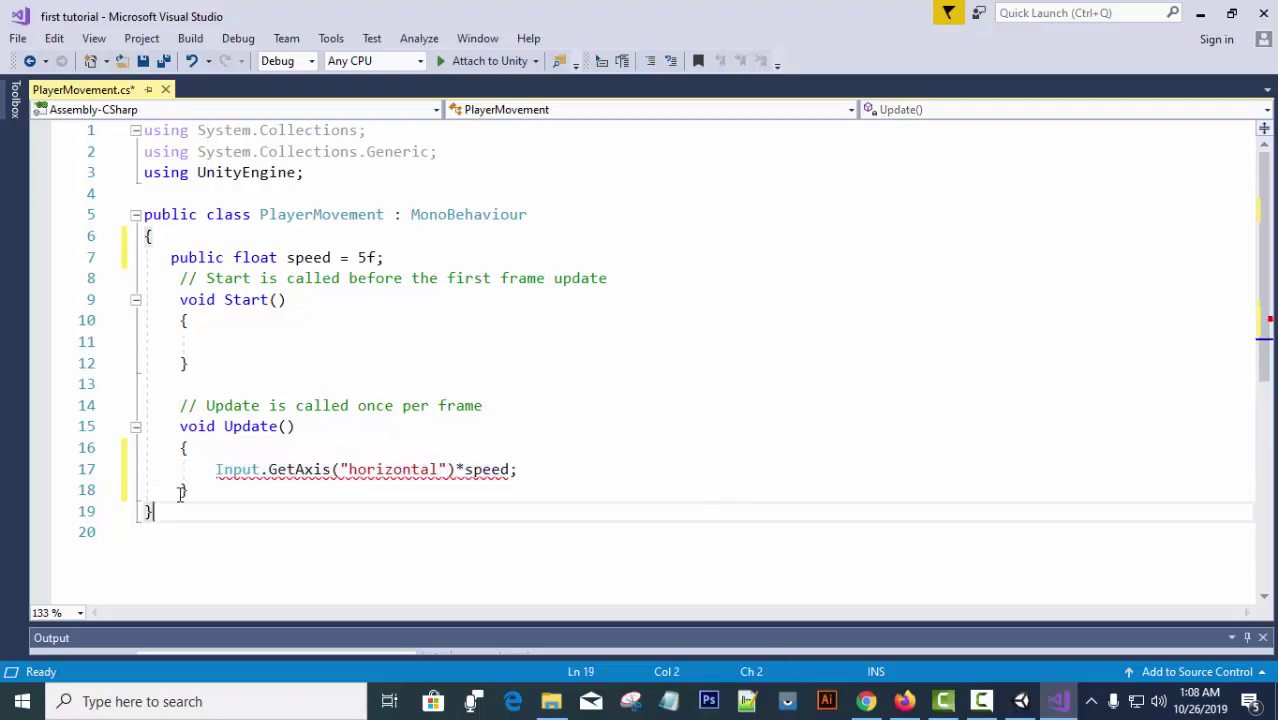
click(197, 469)
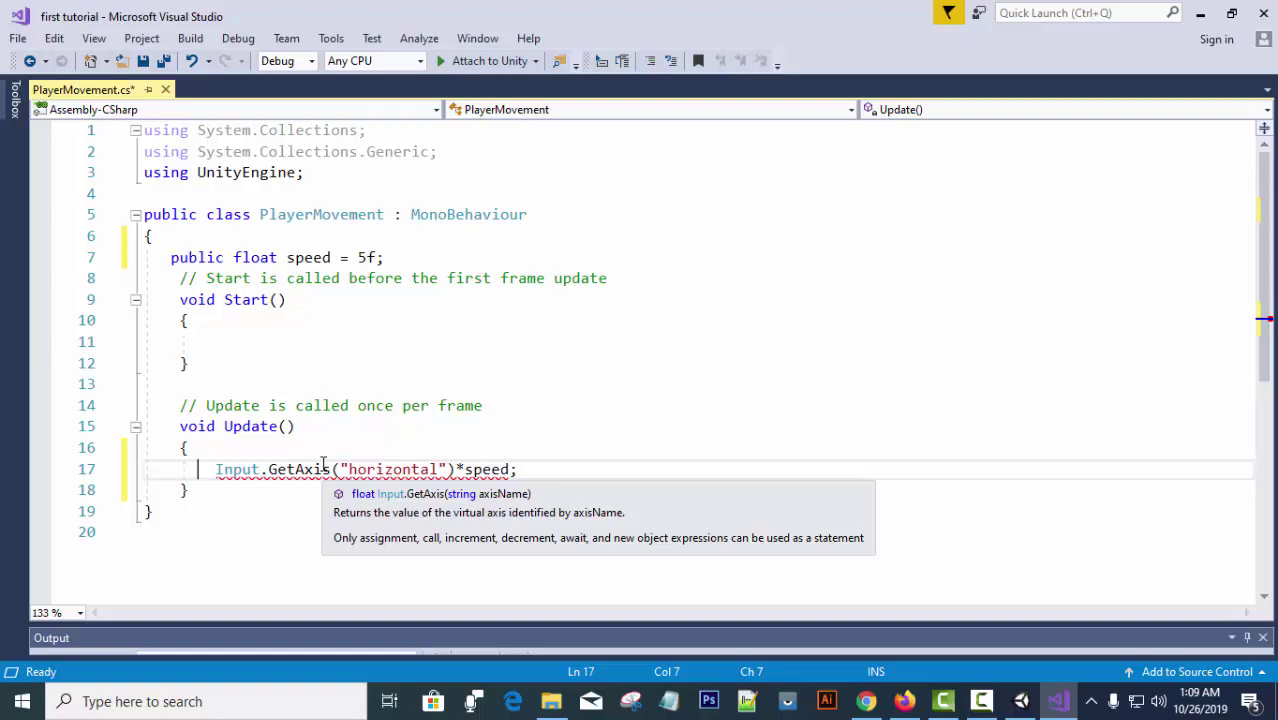
Assign line 17 to float moveInput, then add moveInput *= Time.deltaTime; below it.
text(float   )
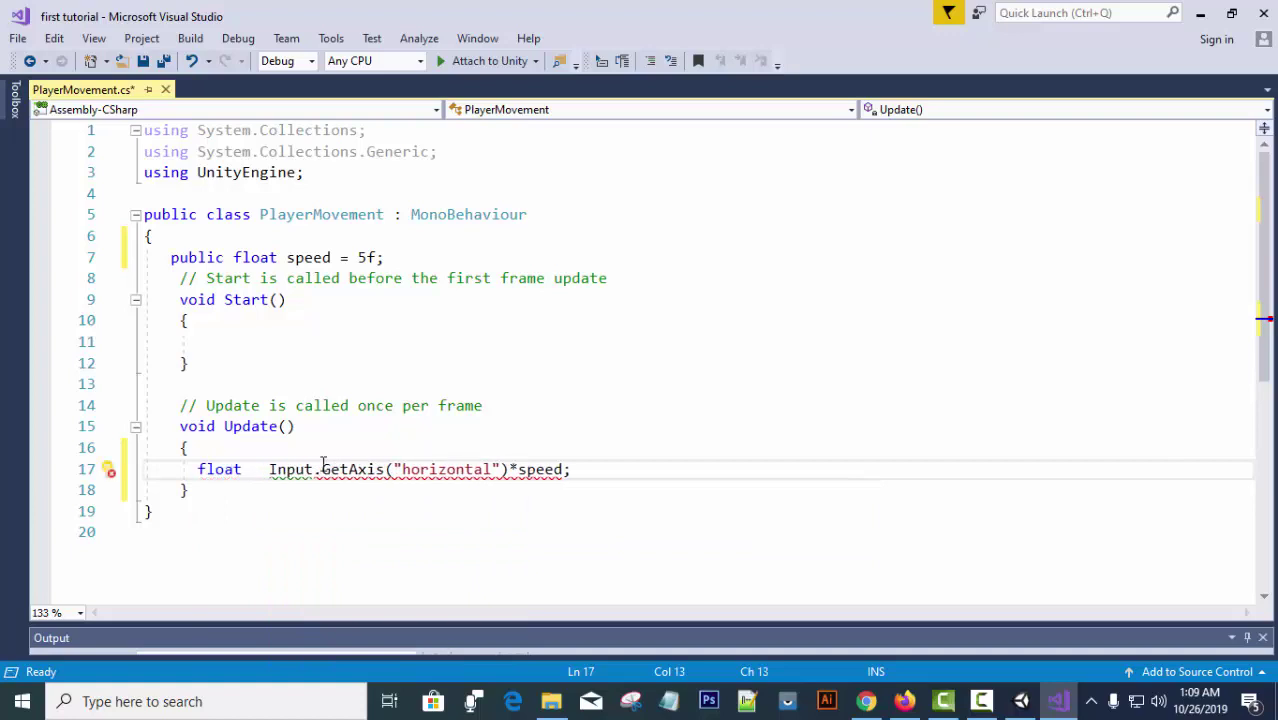
text(moveInp)
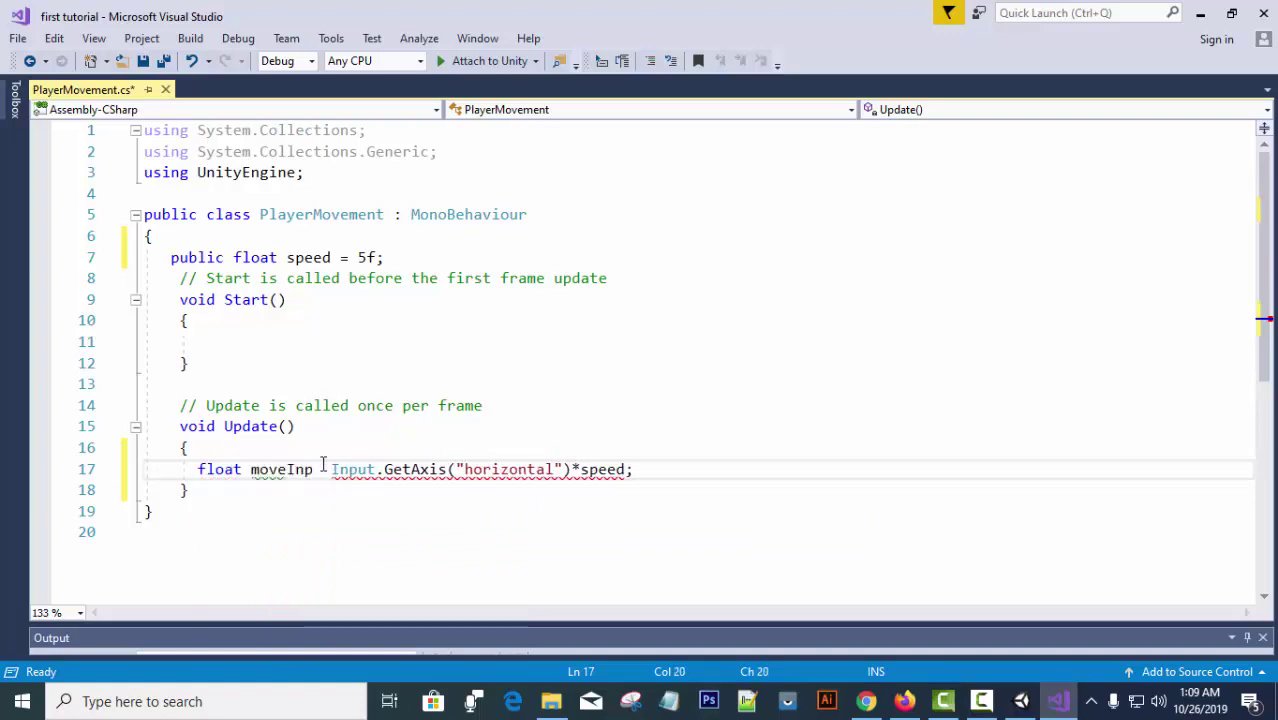
text(ut=)
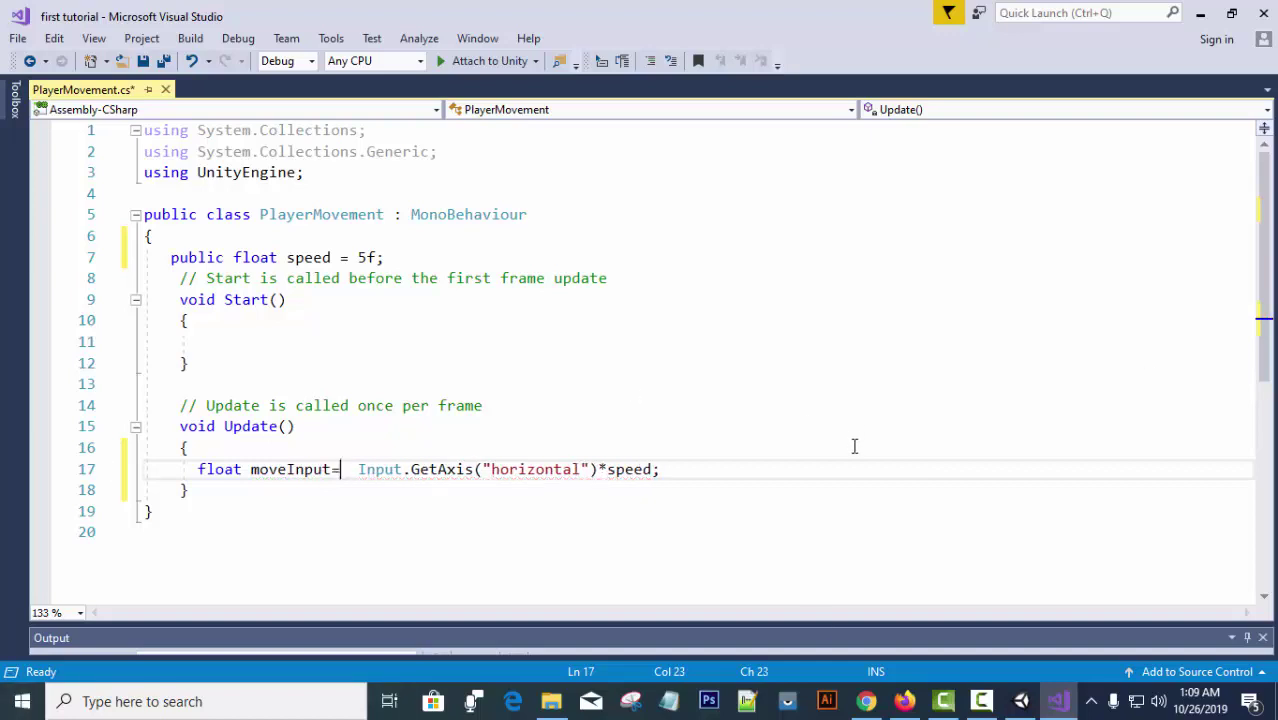
click(672, 470)
key(Return)
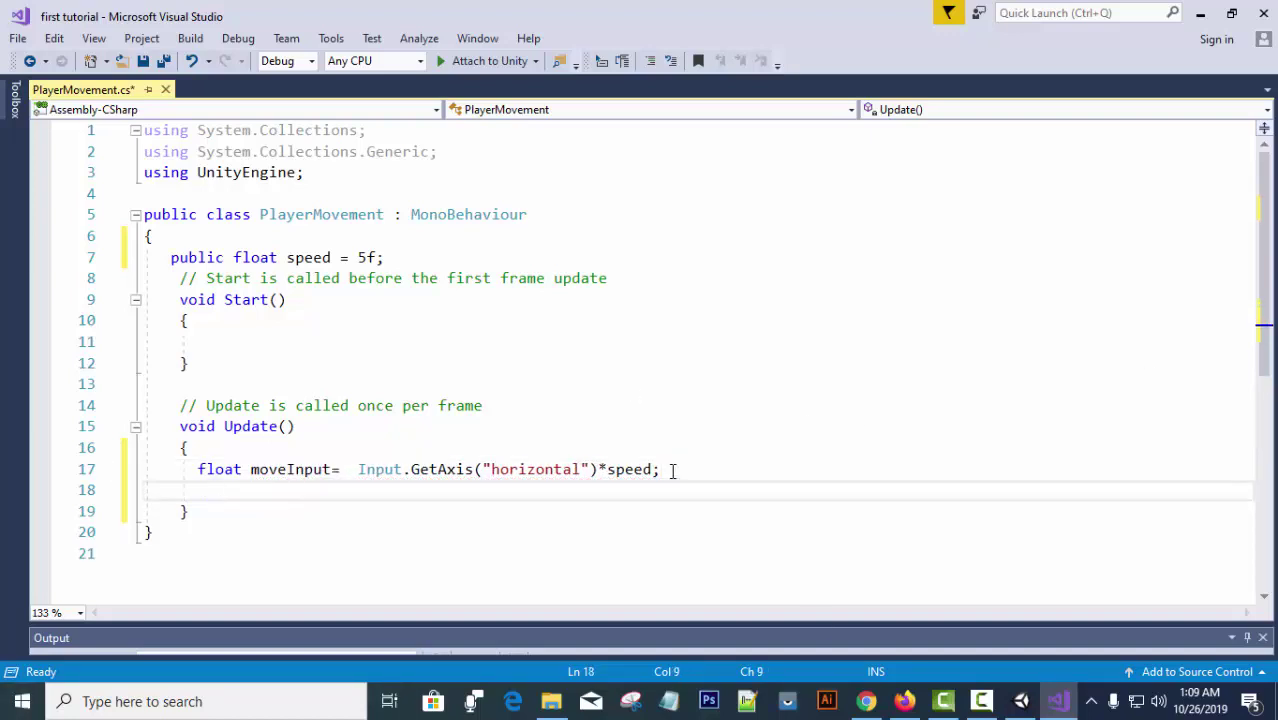
text(m)
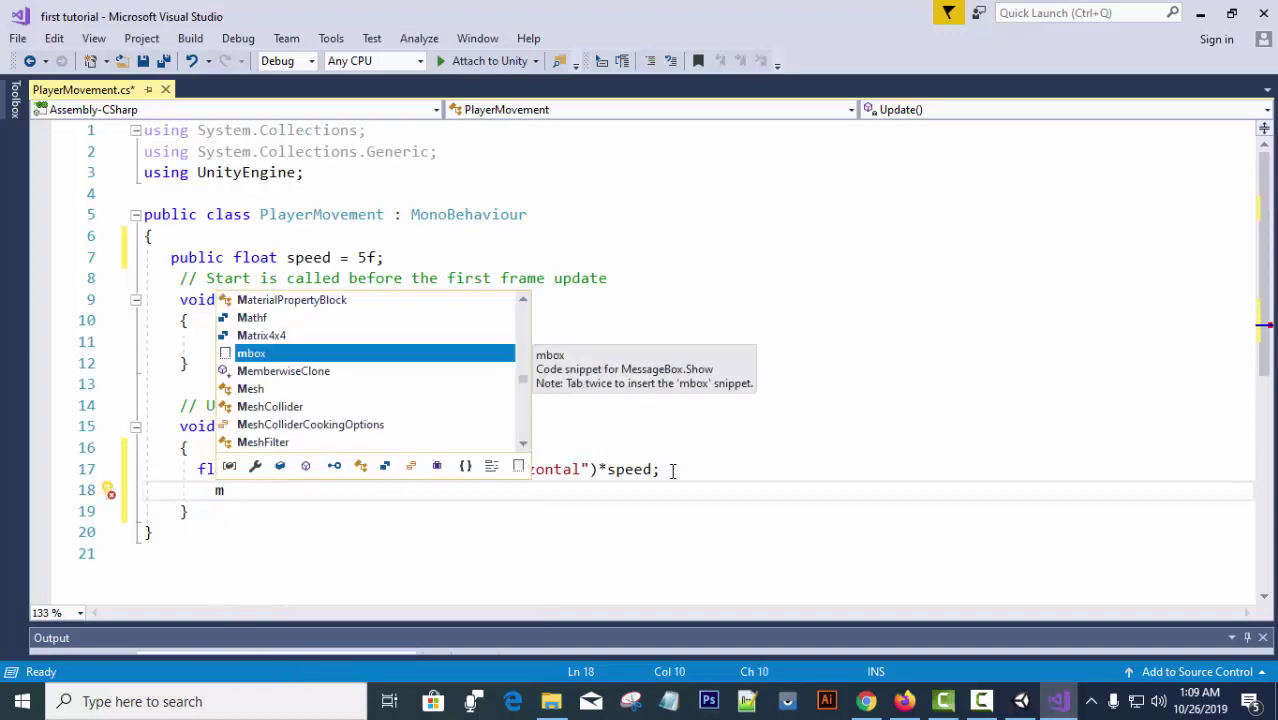
text(o)
key(Tab)
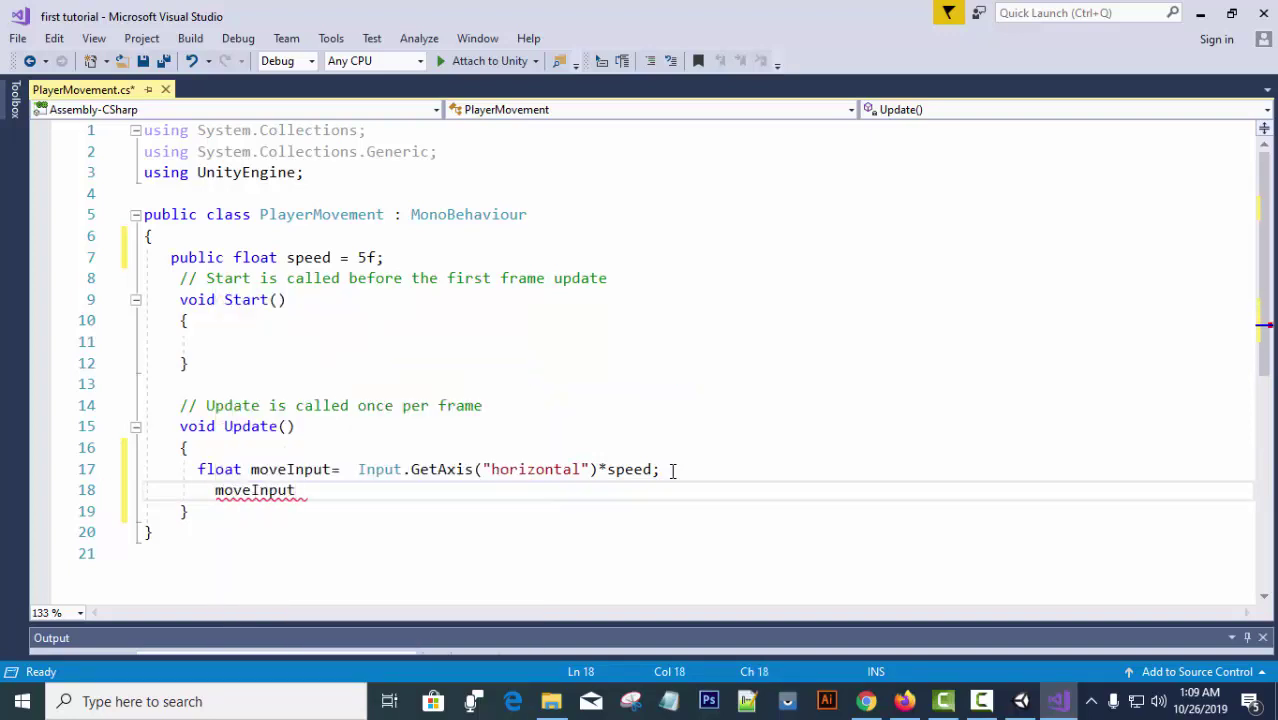
text(*= Time.)
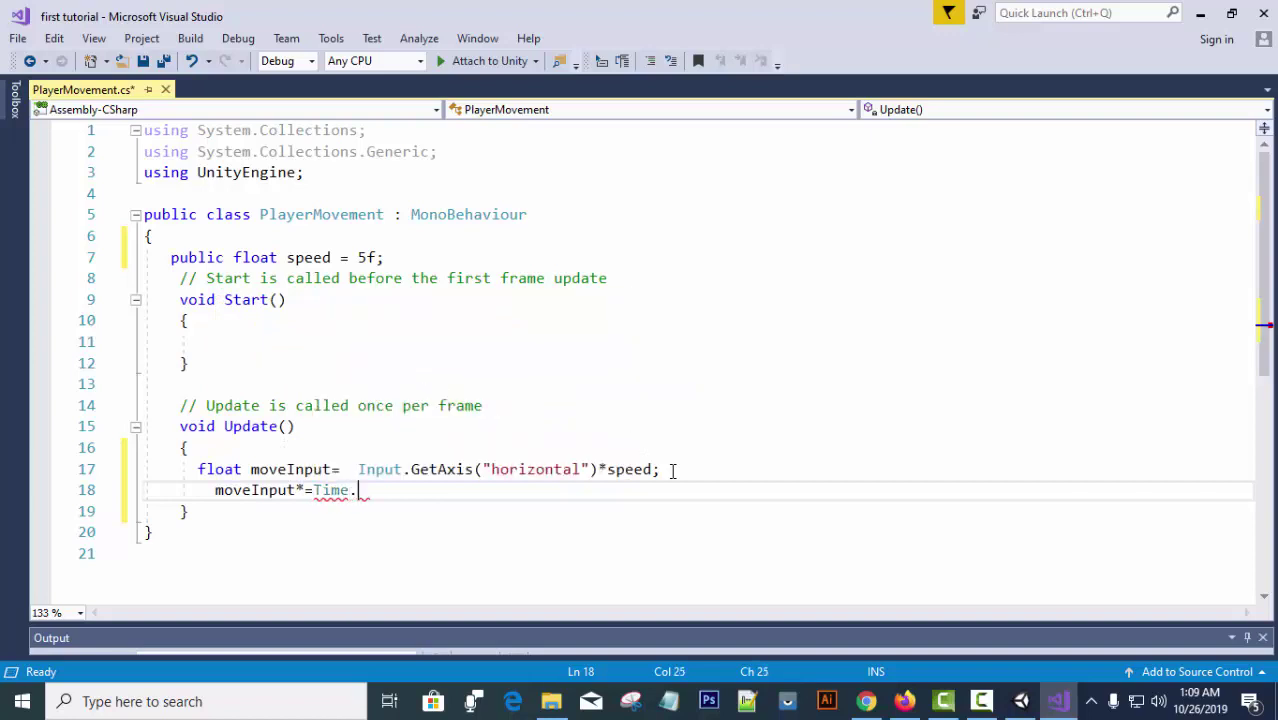
text(deltaTime;)
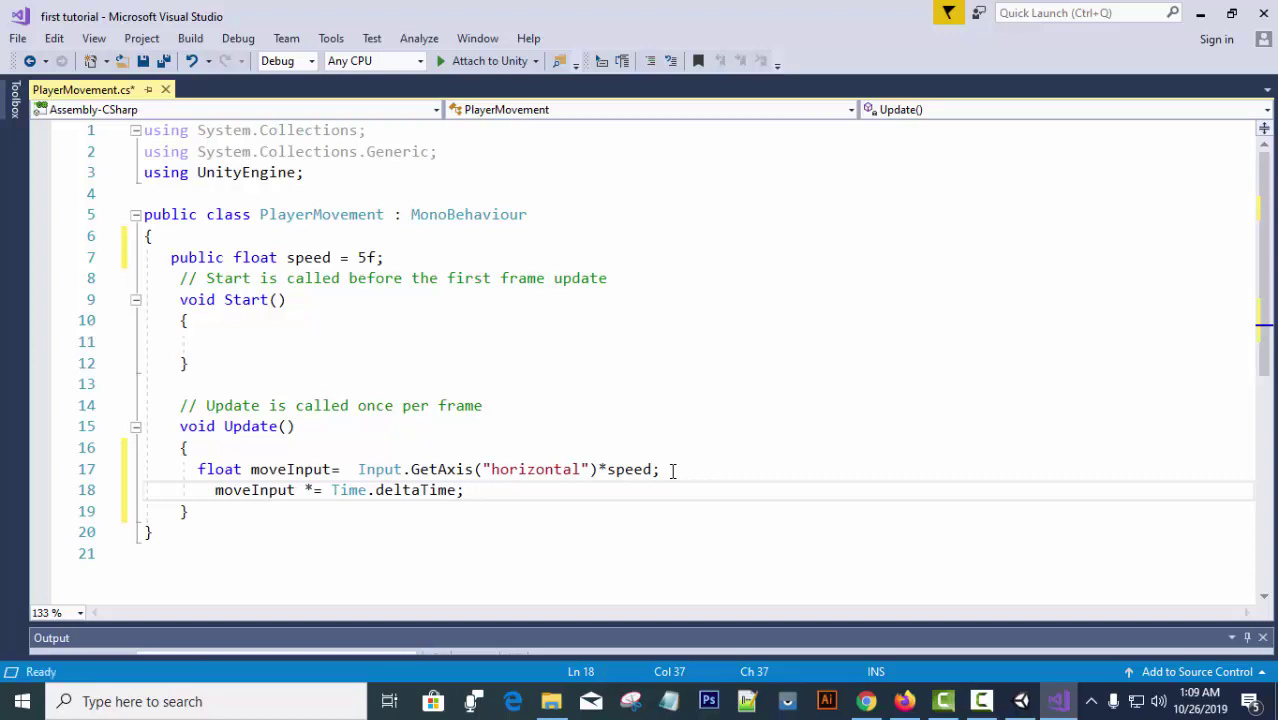
key(Return)
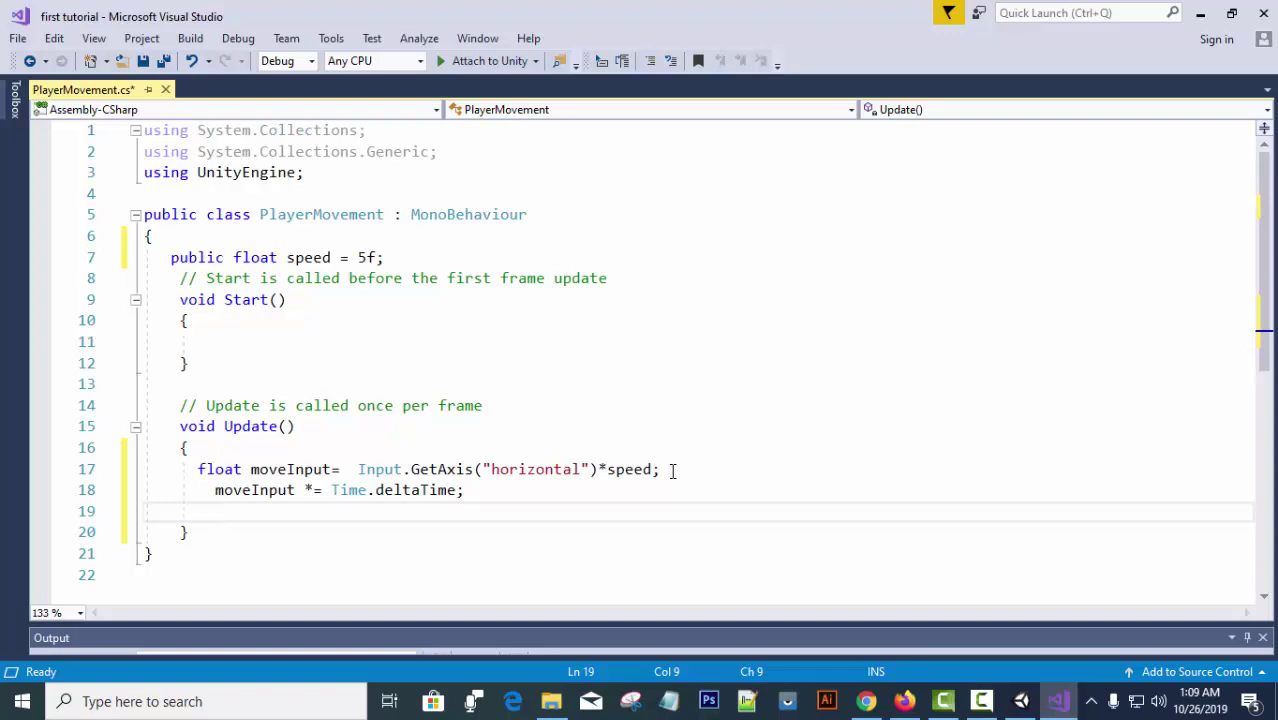
Write transform.Translate(0,0,0) using IntelliSense completion.
text(transform)
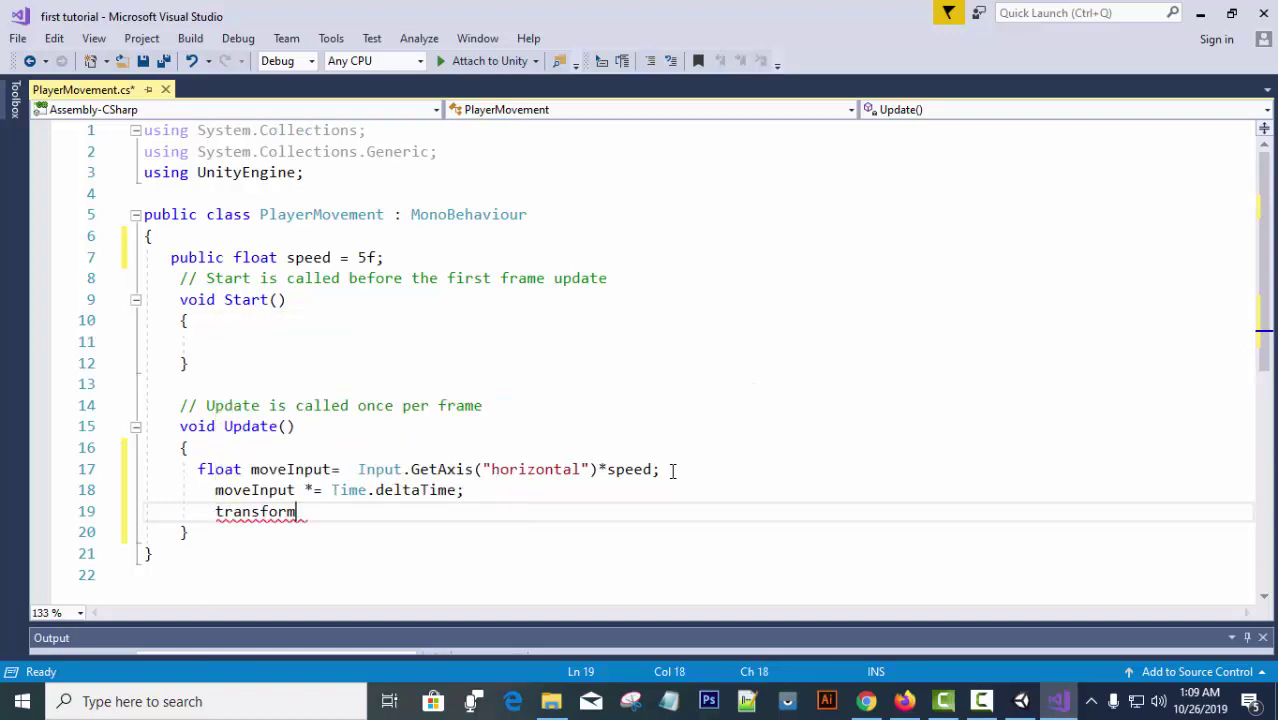
text(.)
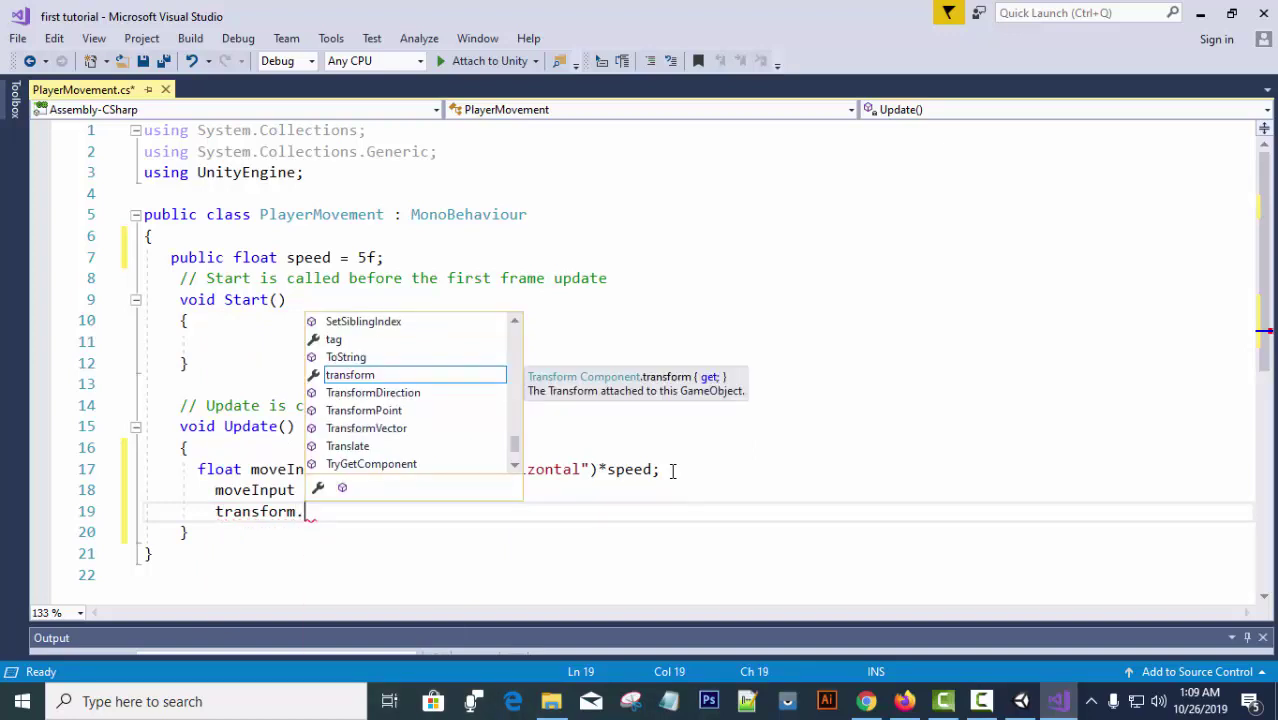
text(t)
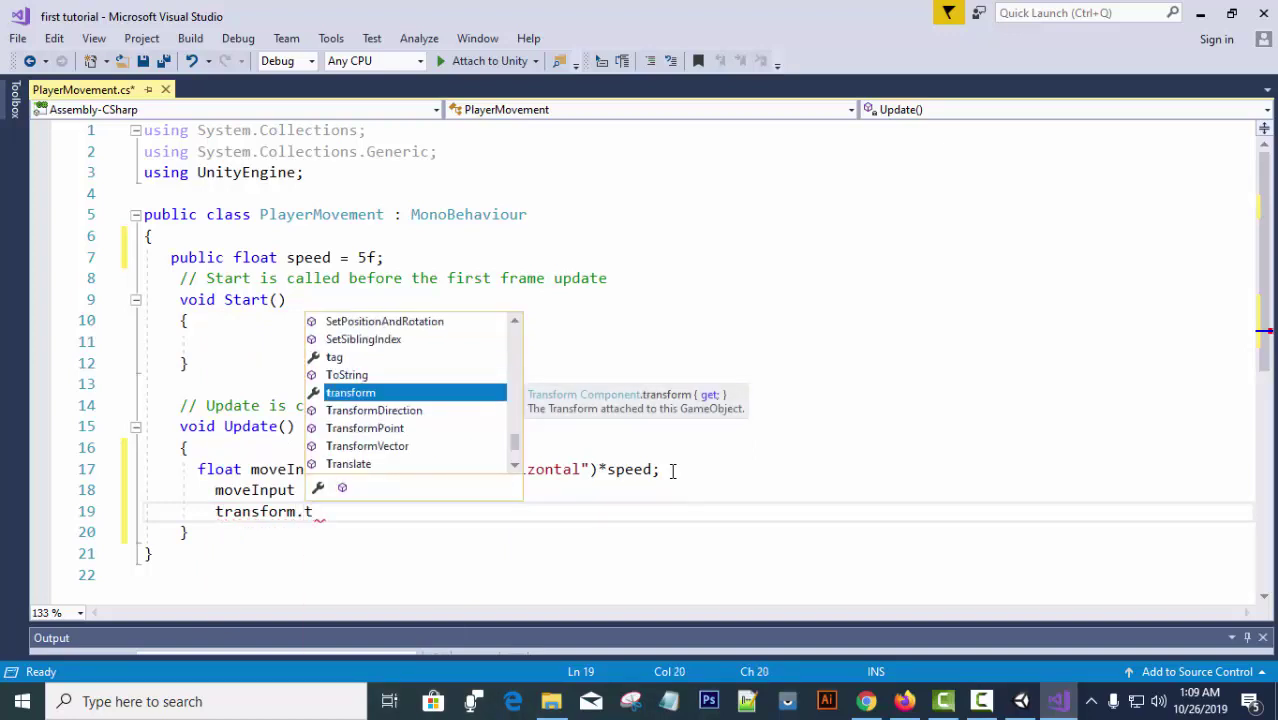
key(Down)
key(Down)
key(Down)
key(Down)
key(Tab)
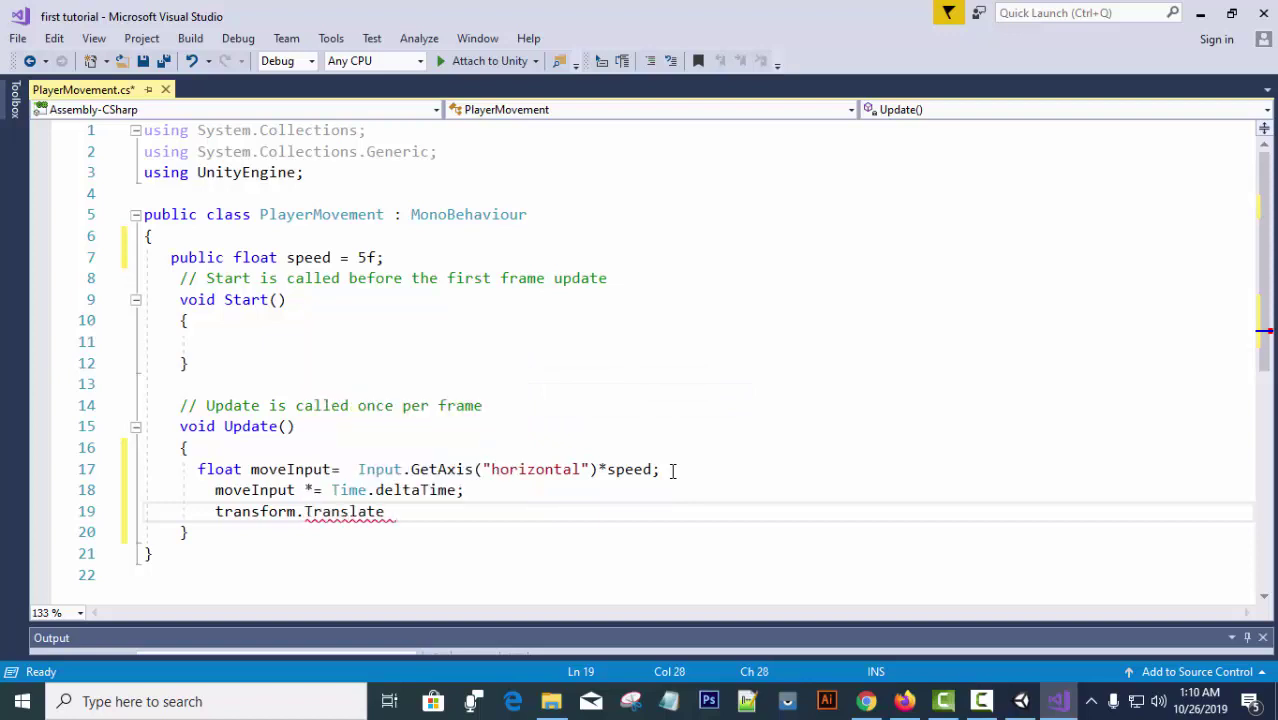
text(()
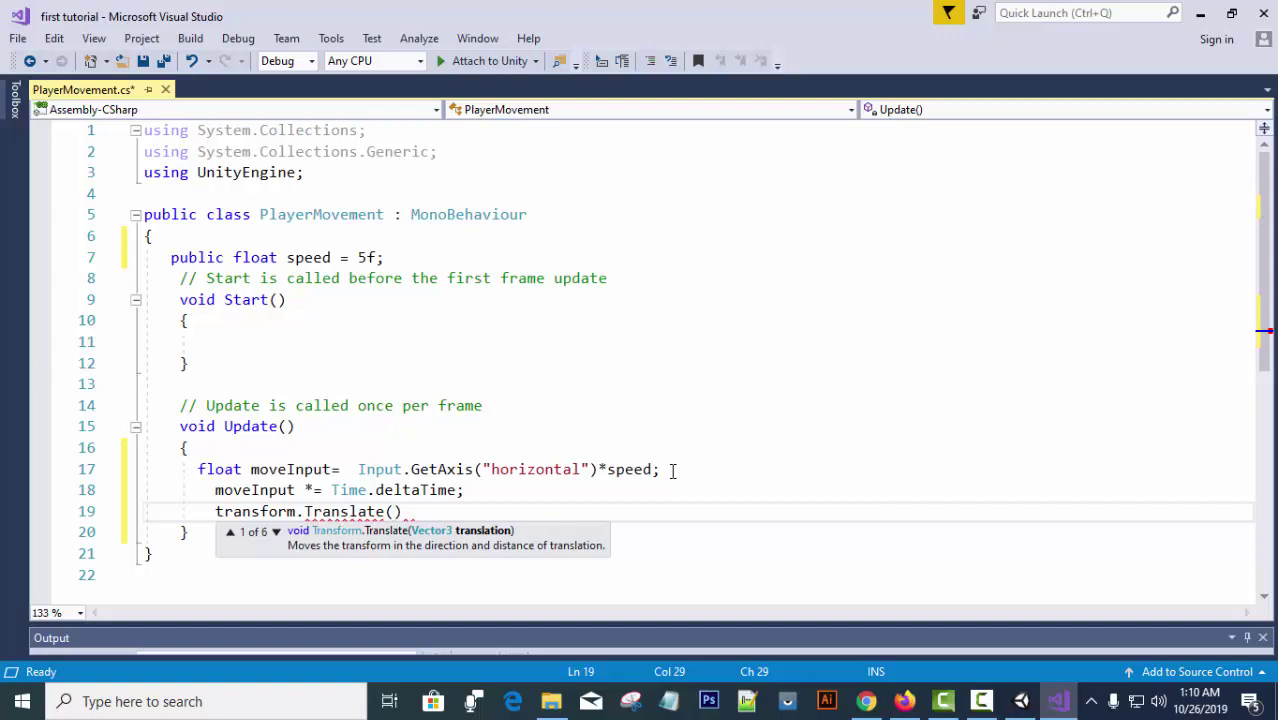
text(0,0,0)
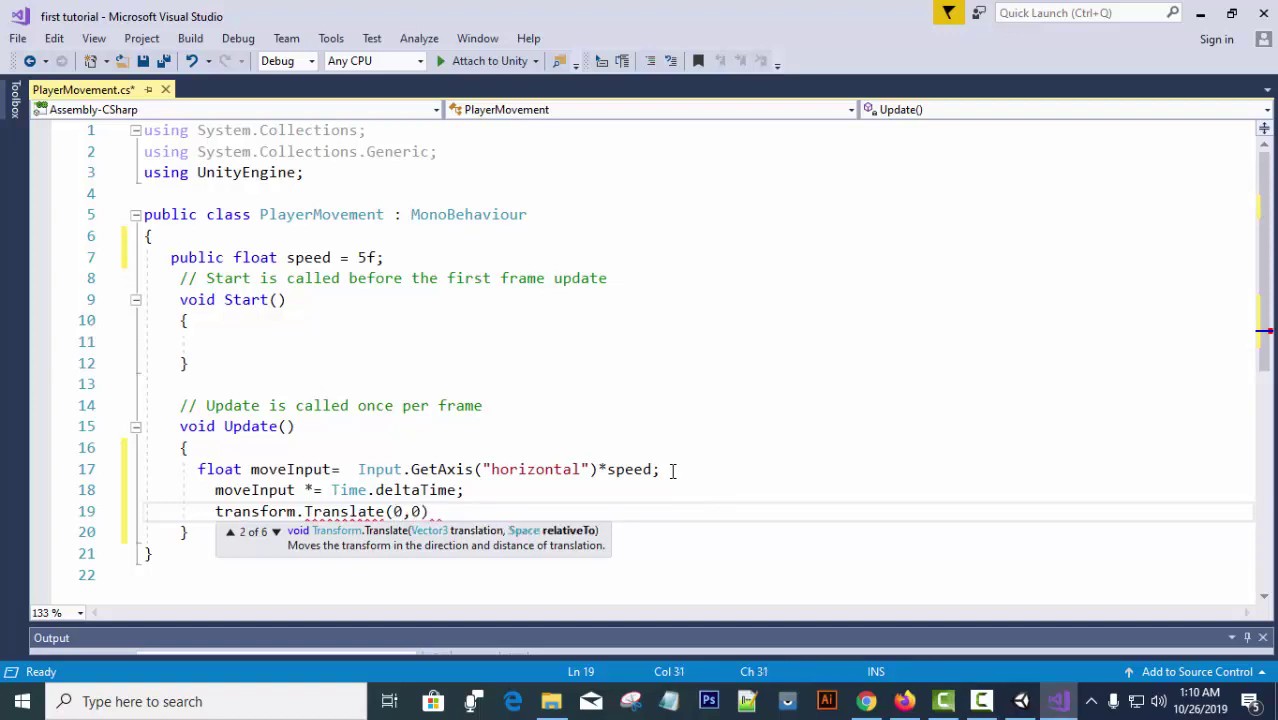
key(Left)
key(Left)
key(Left)
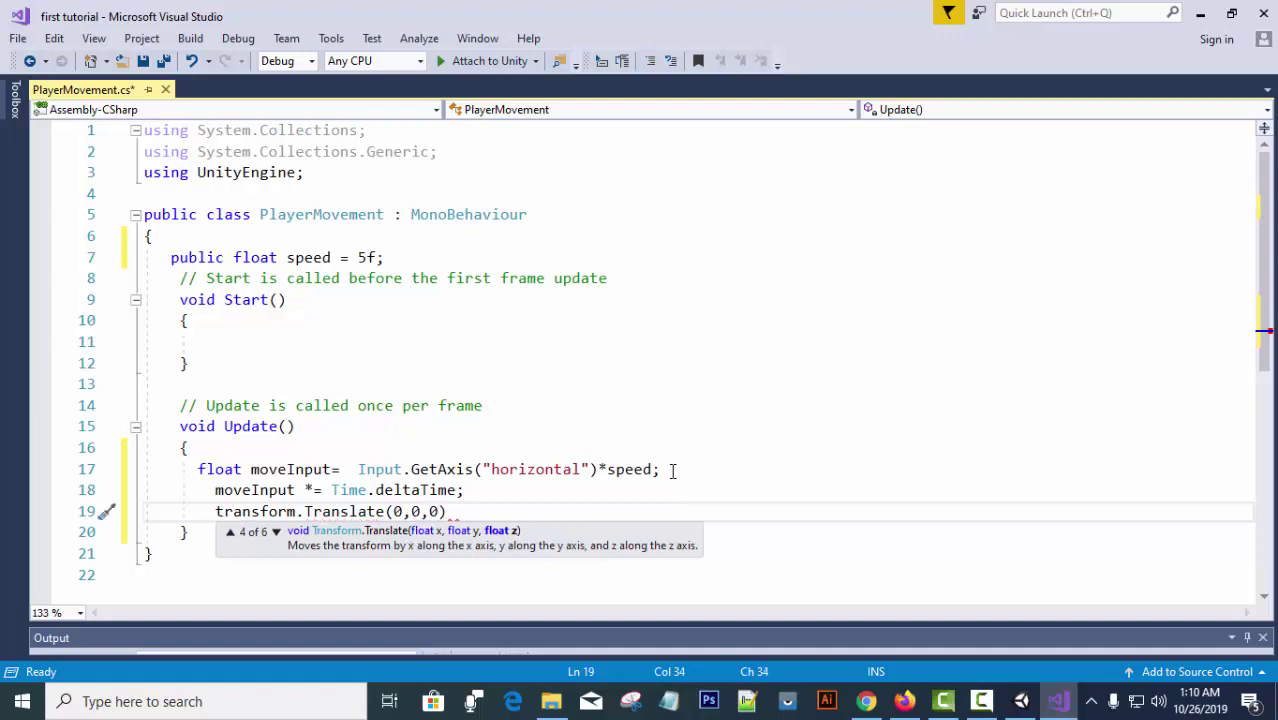
key(Left)
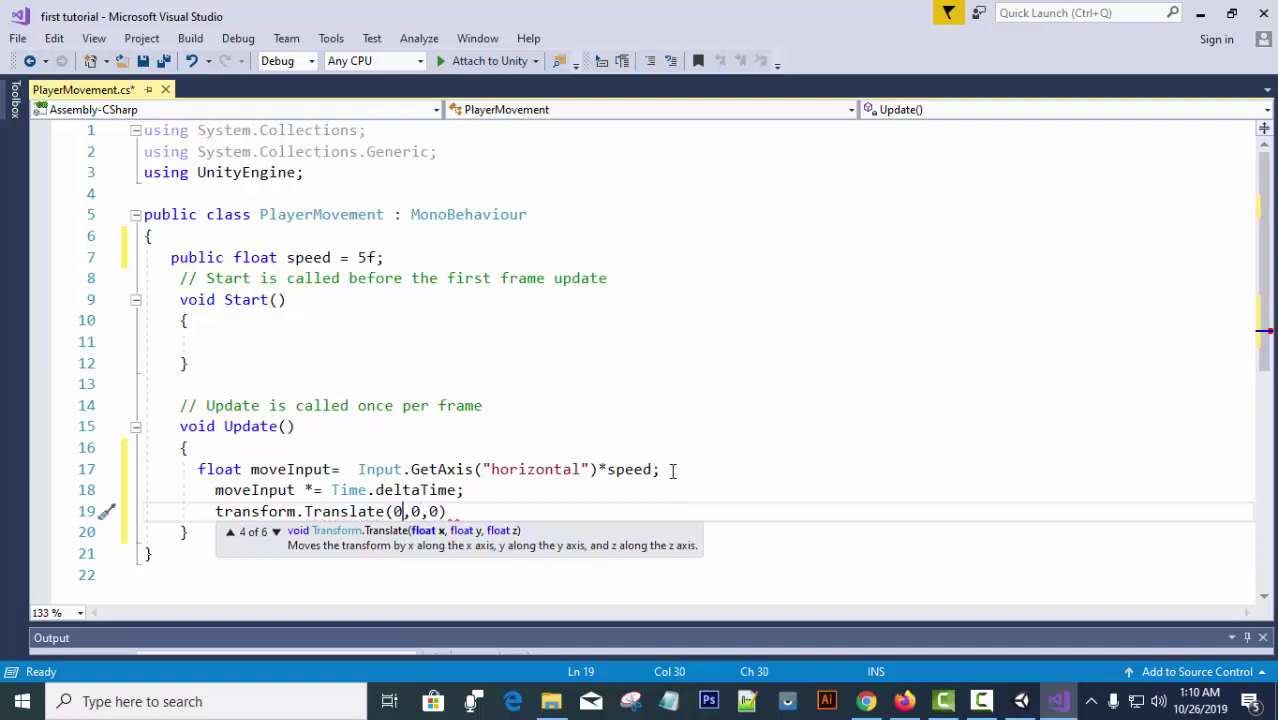
key(Right)
key(Right)
key(Right)
key(Right)
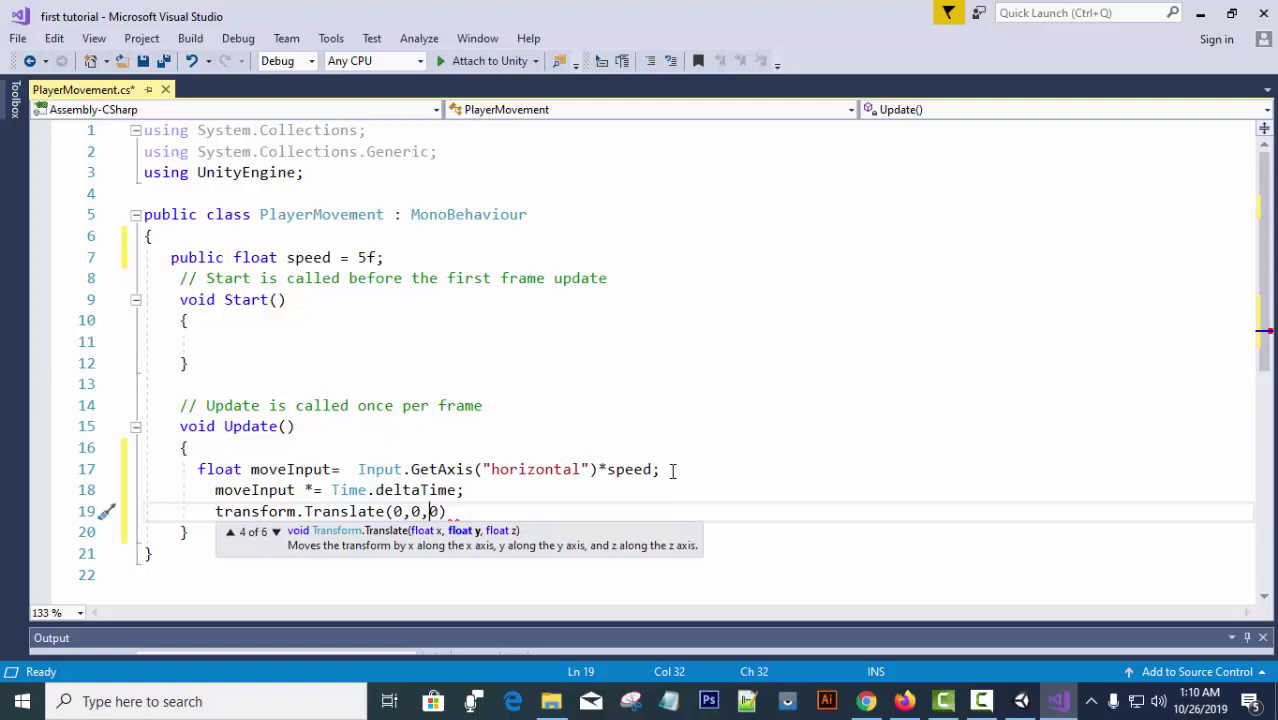
key(Left)
key(Left)
key(Left)
key(Left)
Replace the first Translate argument with moveInput, add the semicolon, and save PlayerMovement.cs.
click(296, 469)
click(395, 512)
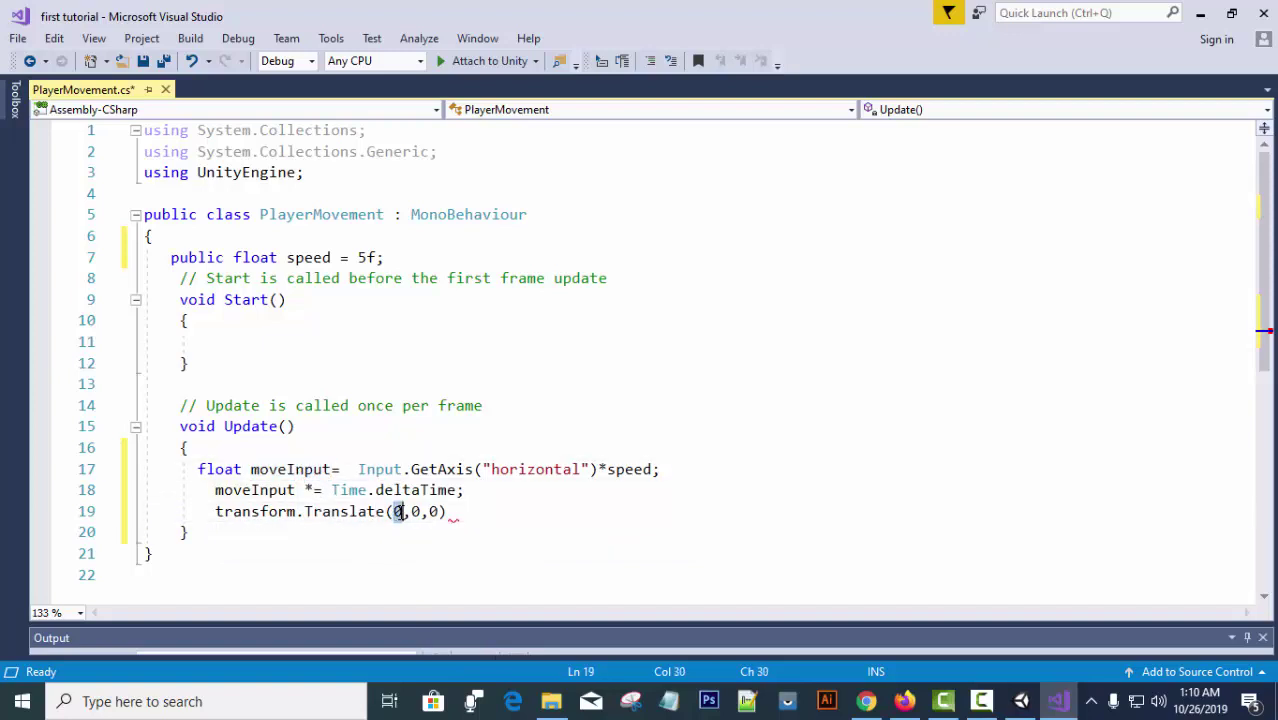
text(m)
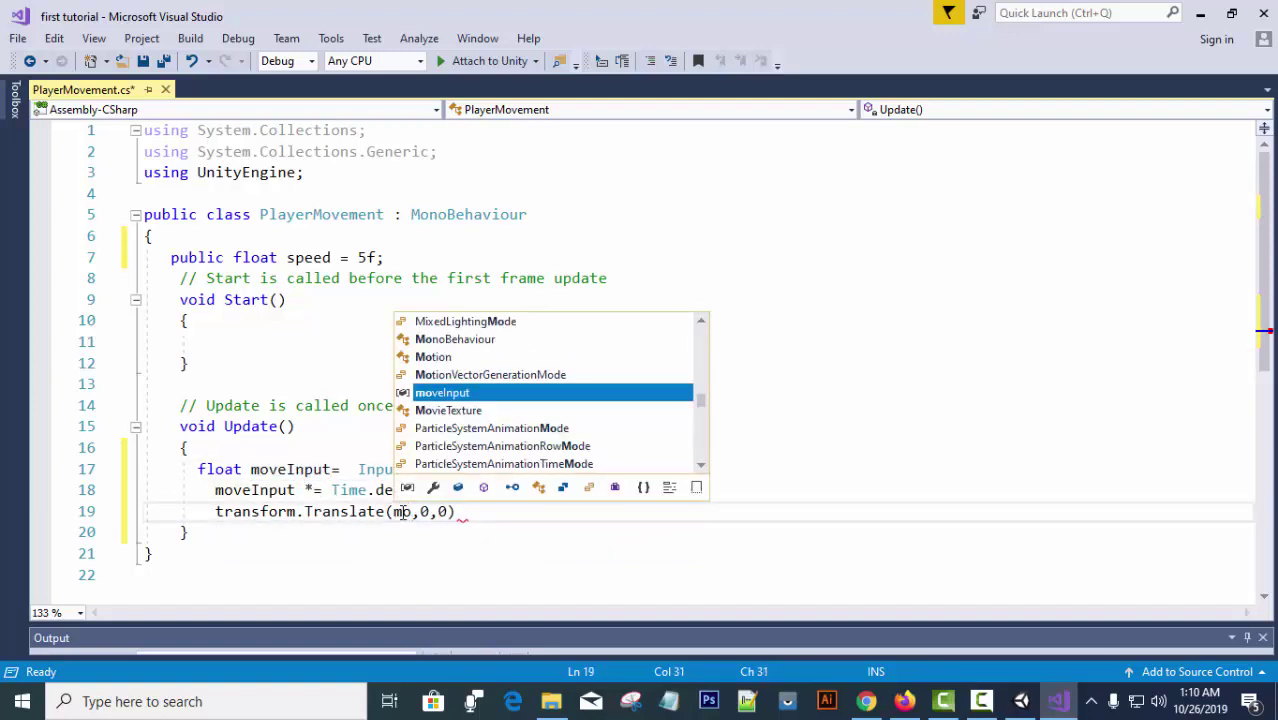
text(o)
key(Tab)
click(555, 515)
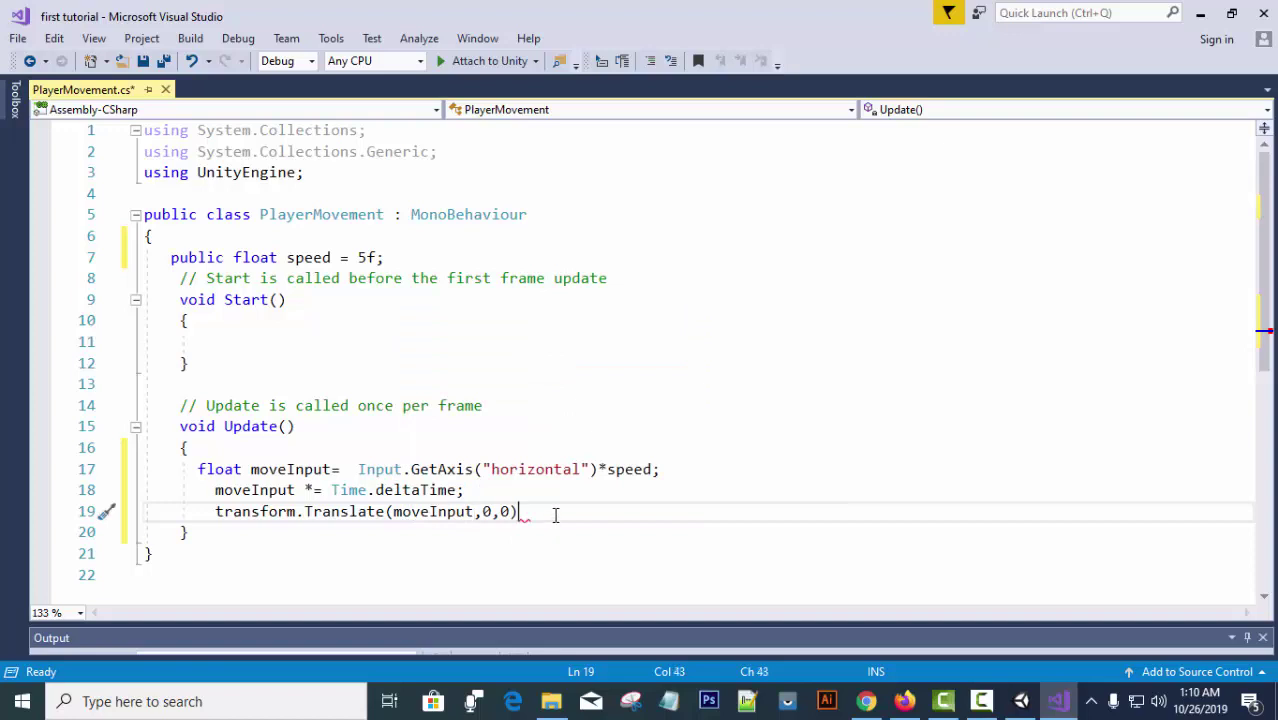
text(;)
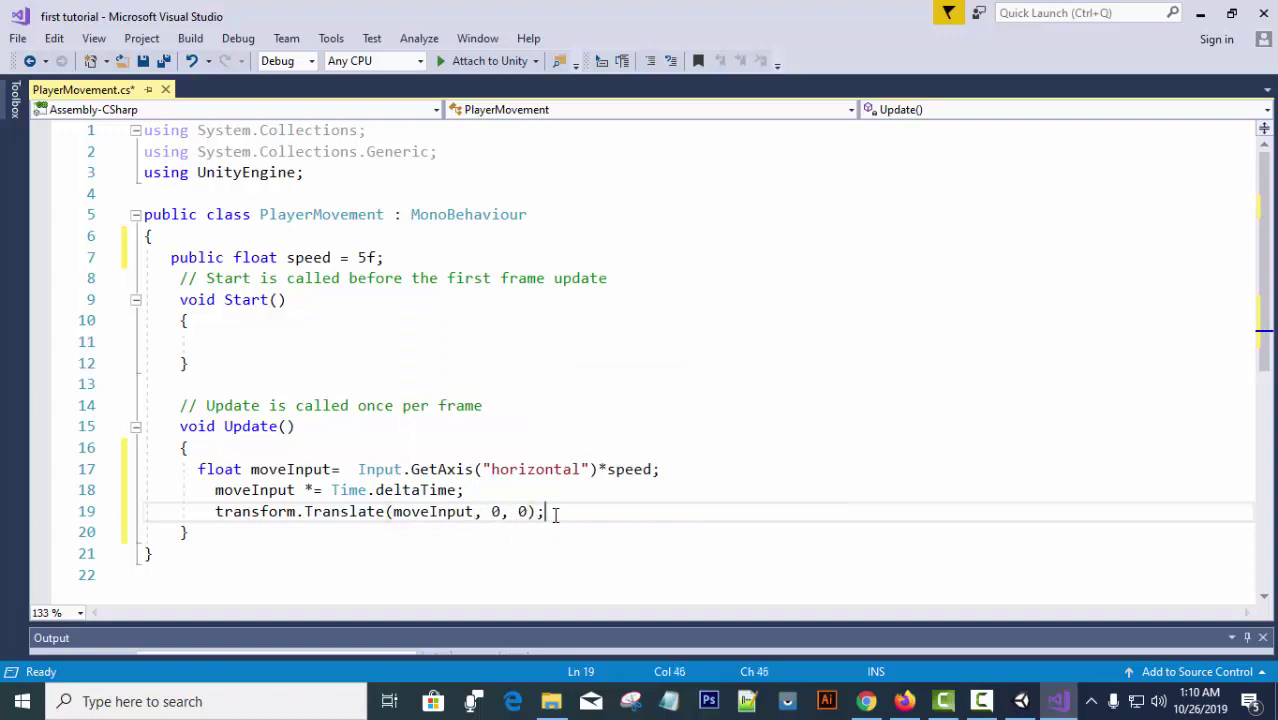
key(ctrl+s)
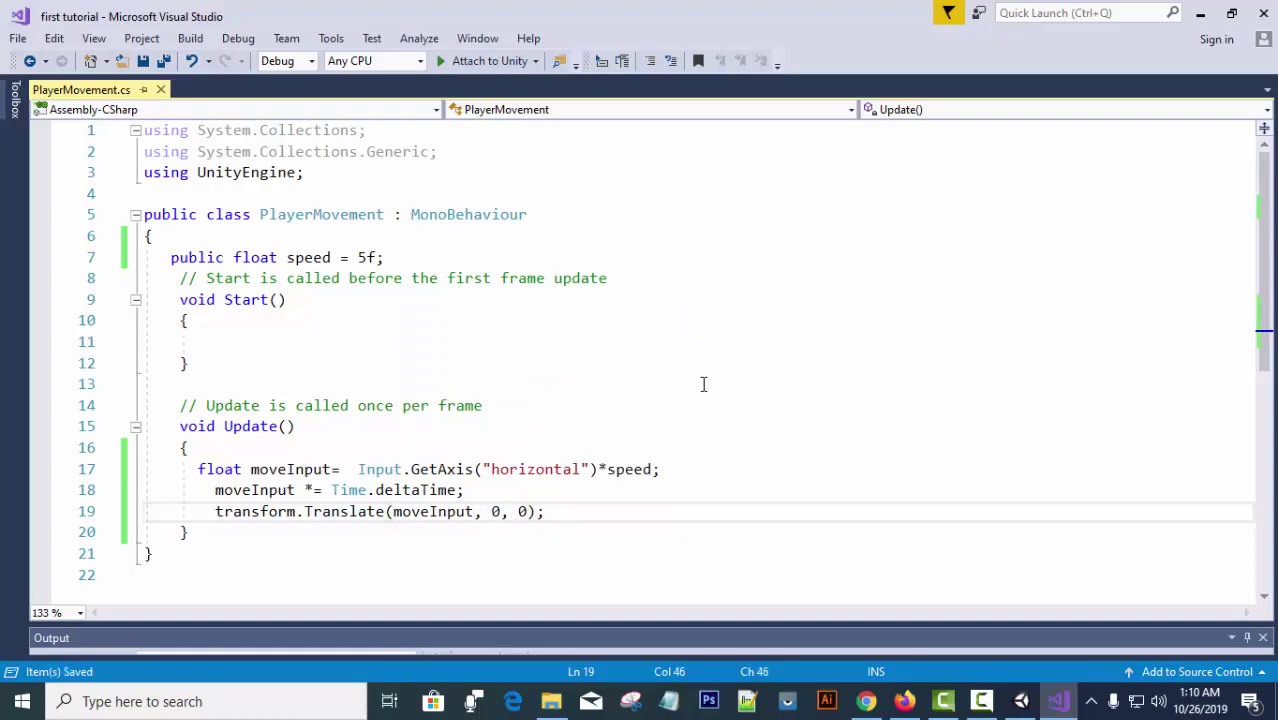
In Unity, attach the PlayerMovement script to the Player object.
click(1020, 701)
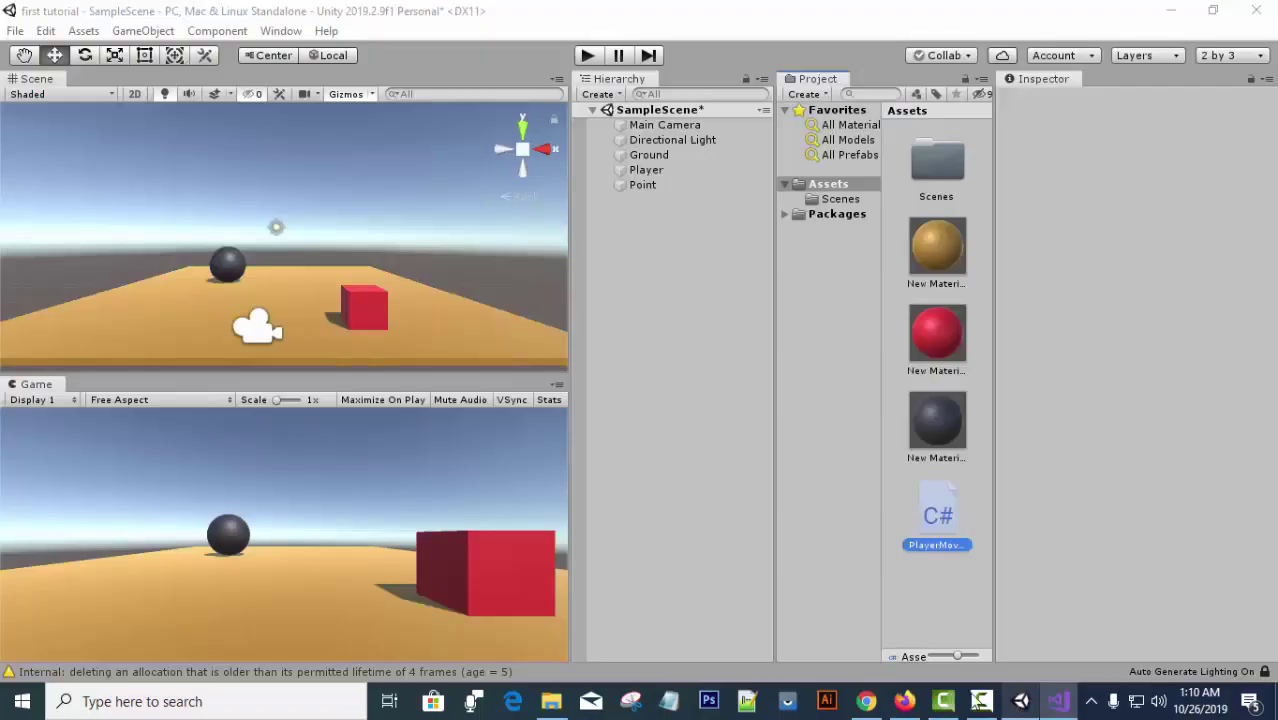
click(1040, 462)
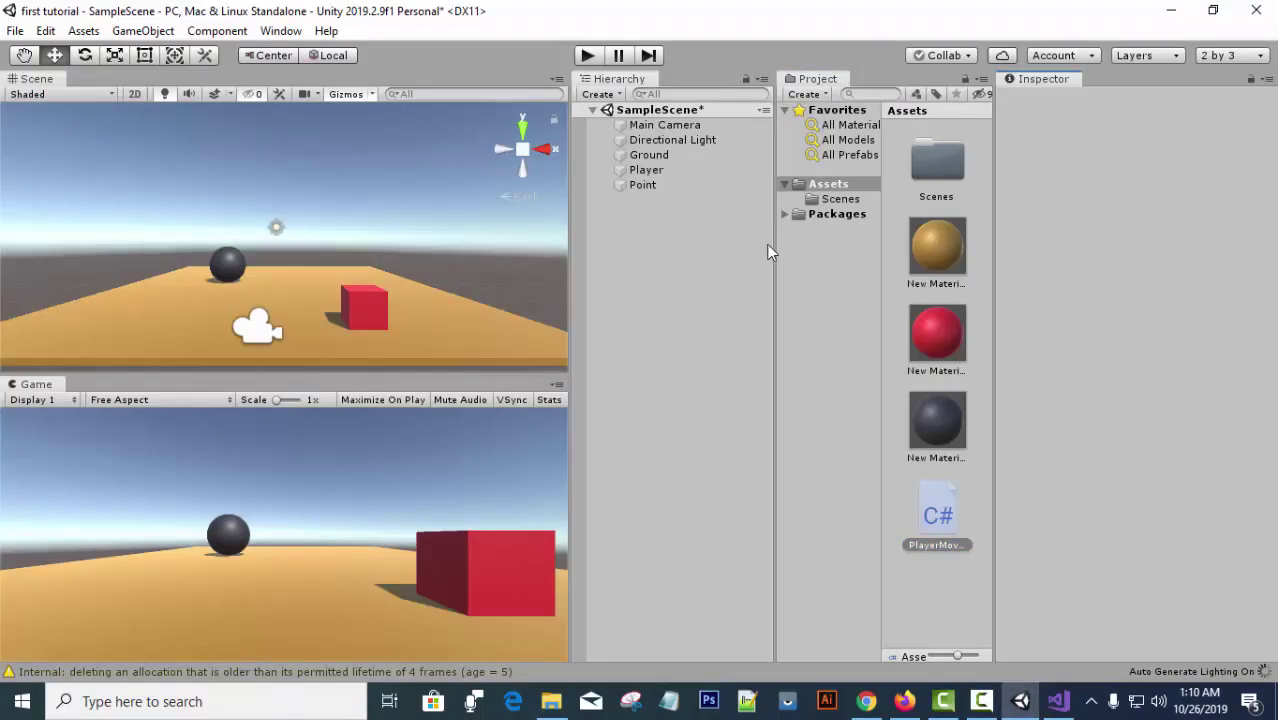
click(625, 171)
click(938, 525)
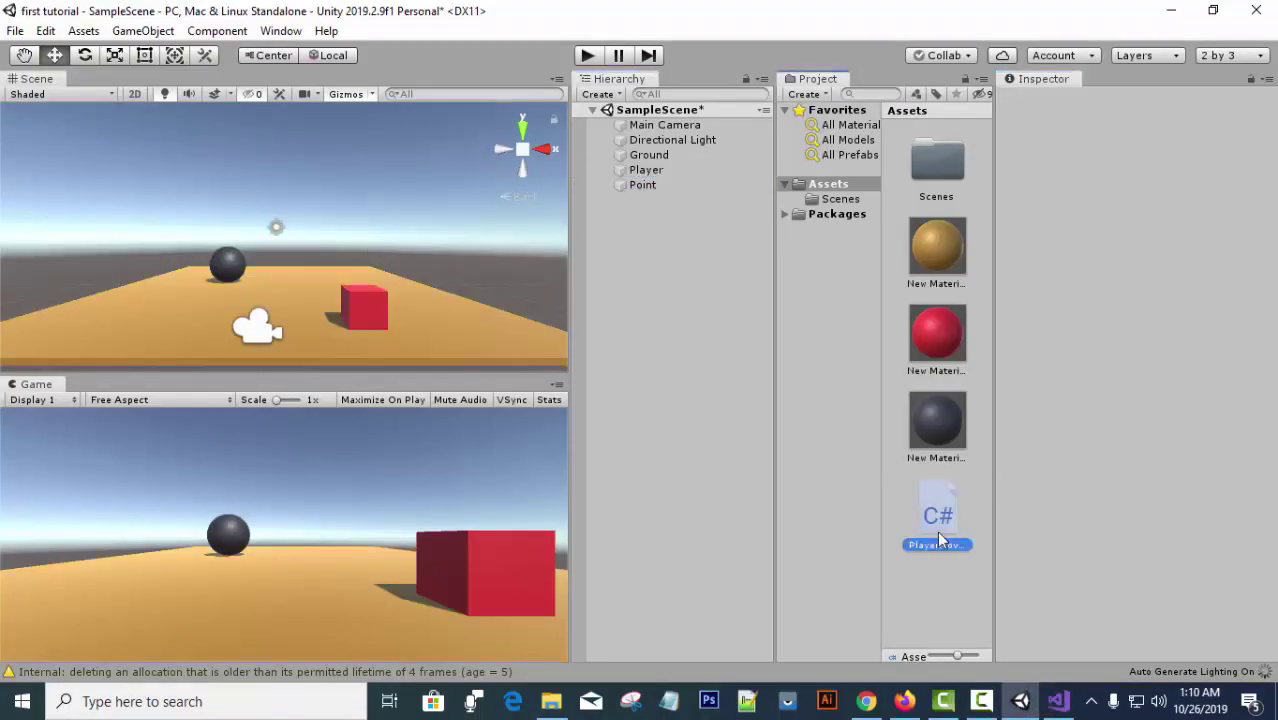
drag(940, 540, 645, 140)
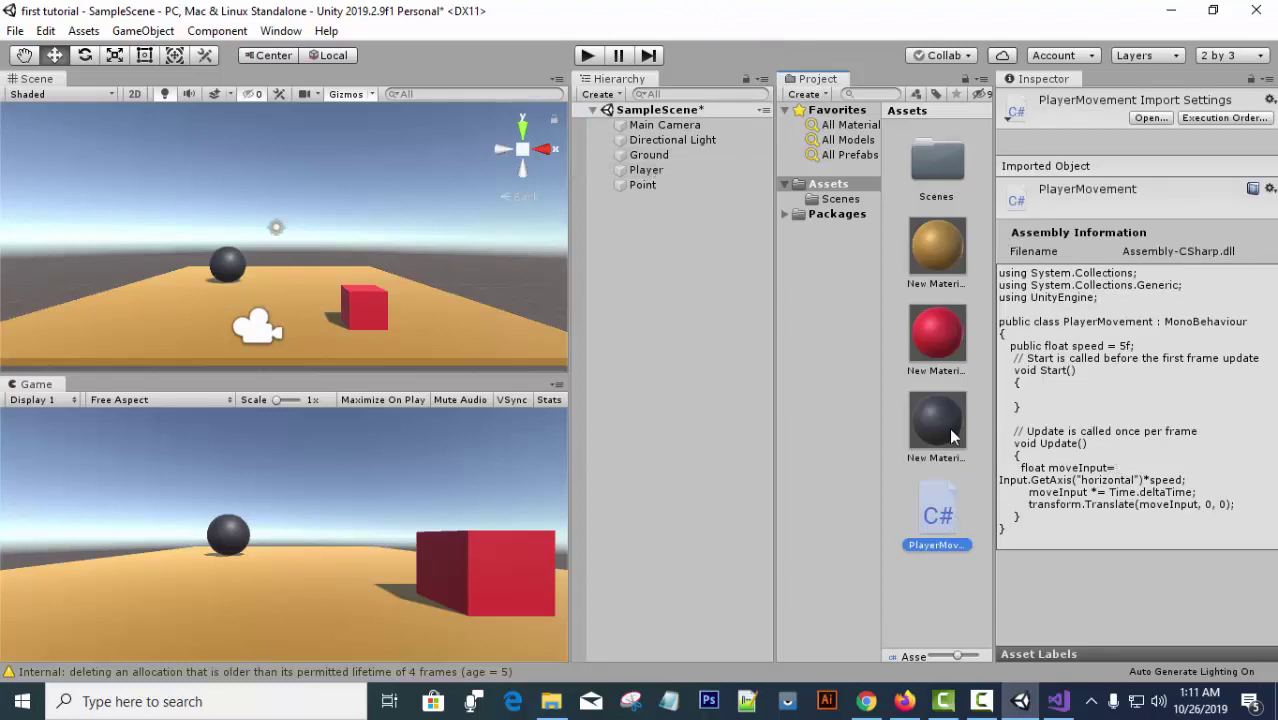
drag(947, 522, 644, 178)
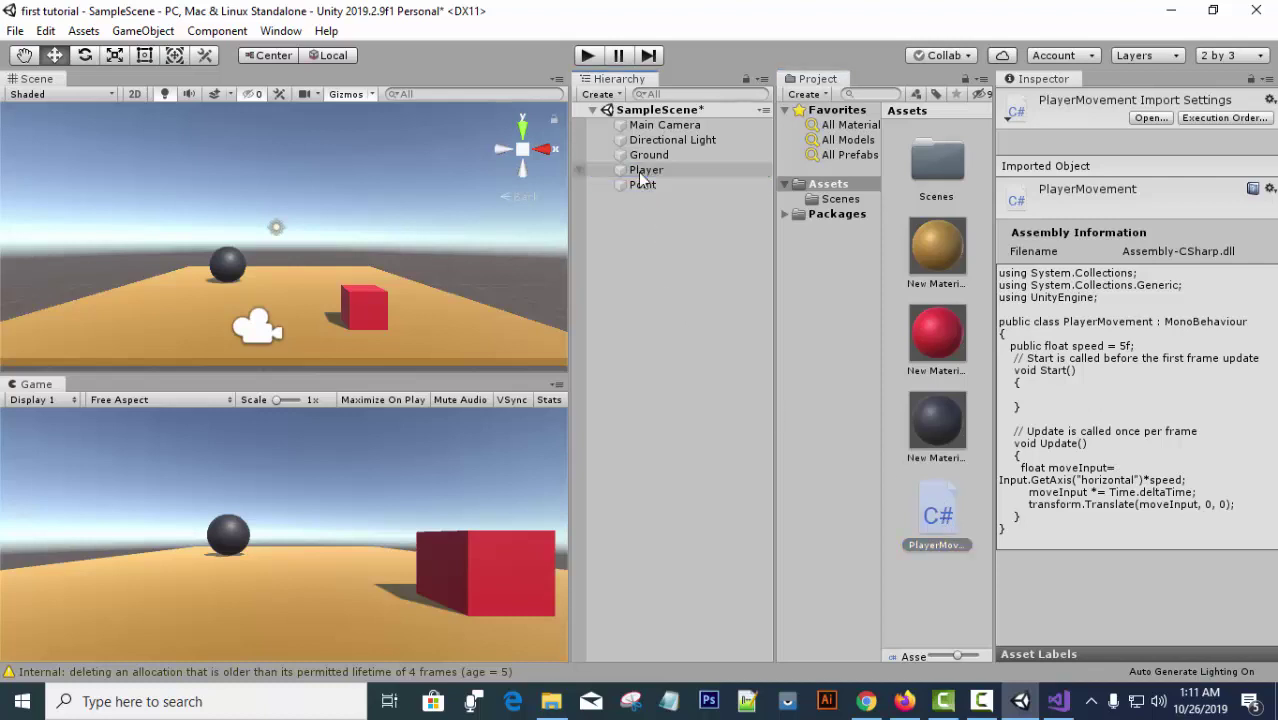
Run and stop a Play-mode test, then return to Visual Studio.
click(588, 56)
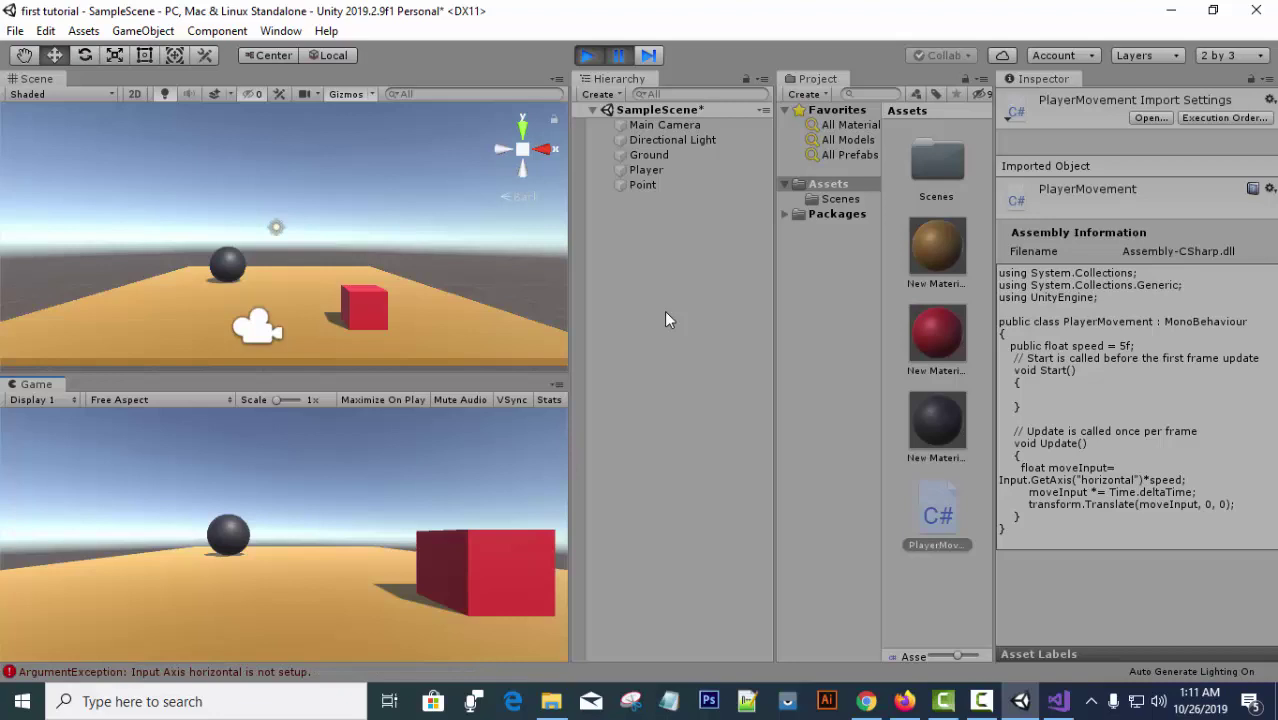
click(588, 56)
click(1060, 701)
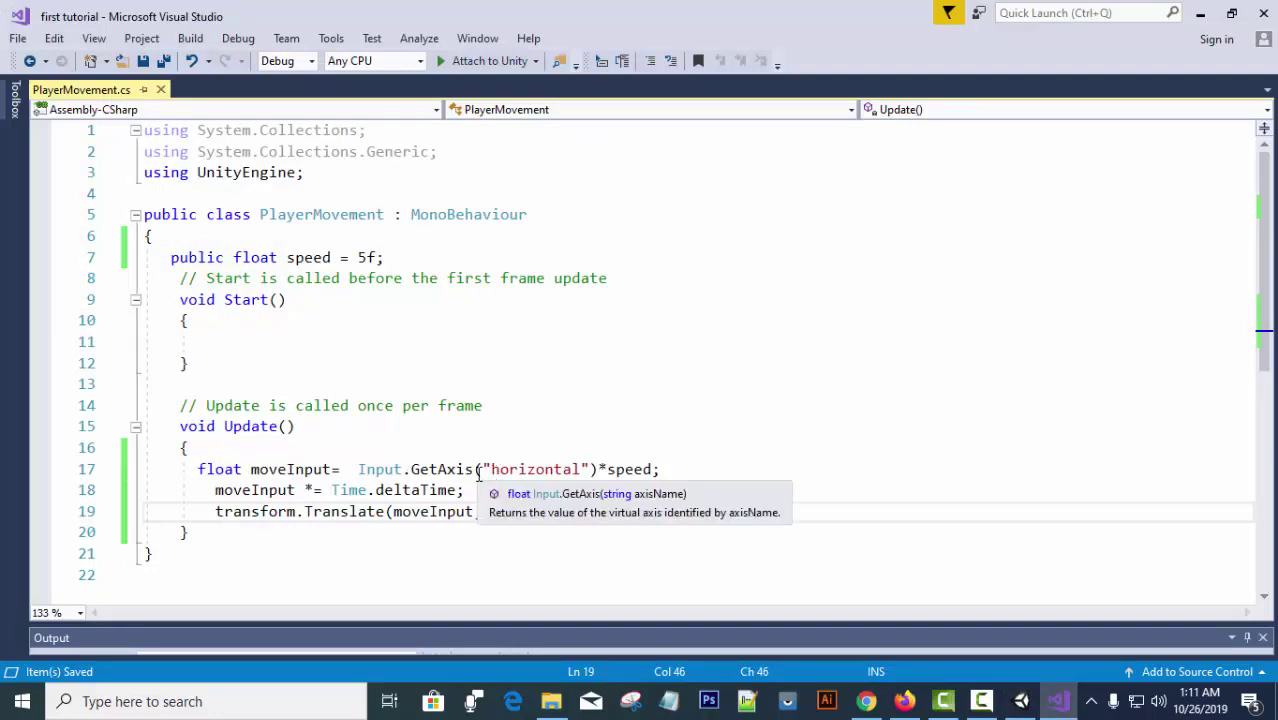
Select the lowercase "horizontal" axis name in GetAxis, then return to Unity.
drag(490, 469, 585, 469)
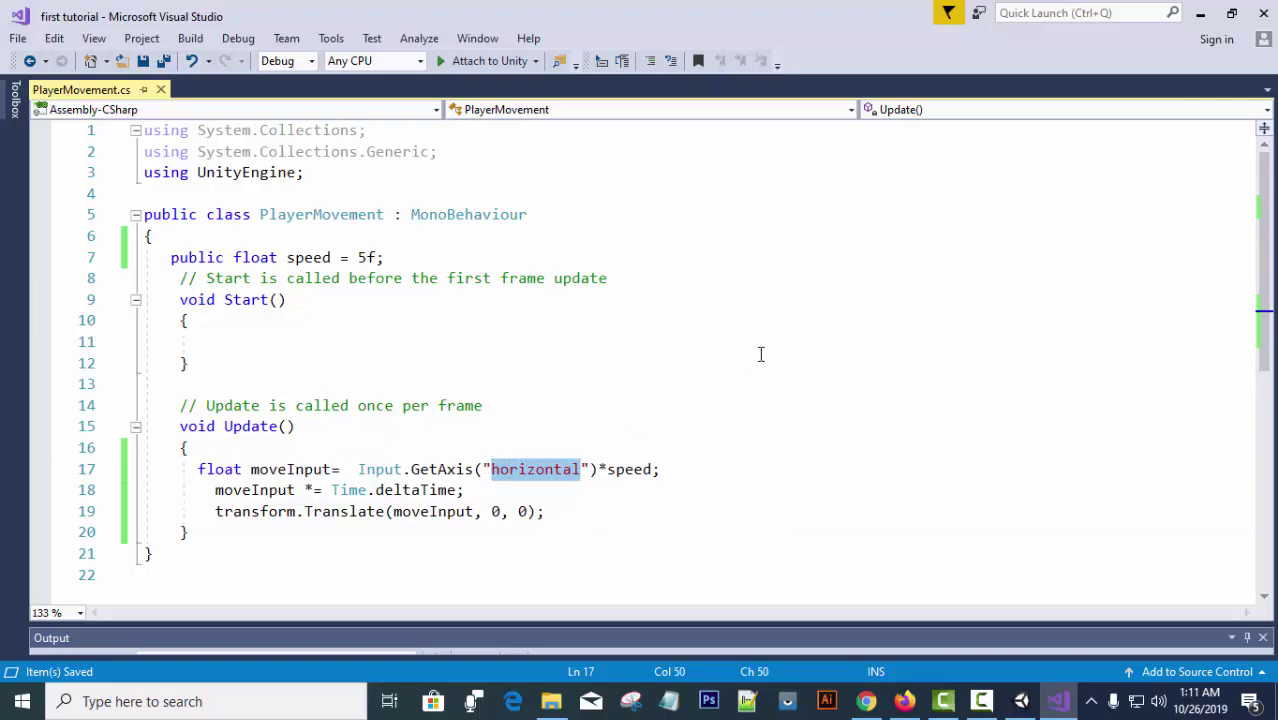
click(1021, 701)
click(44, 31)
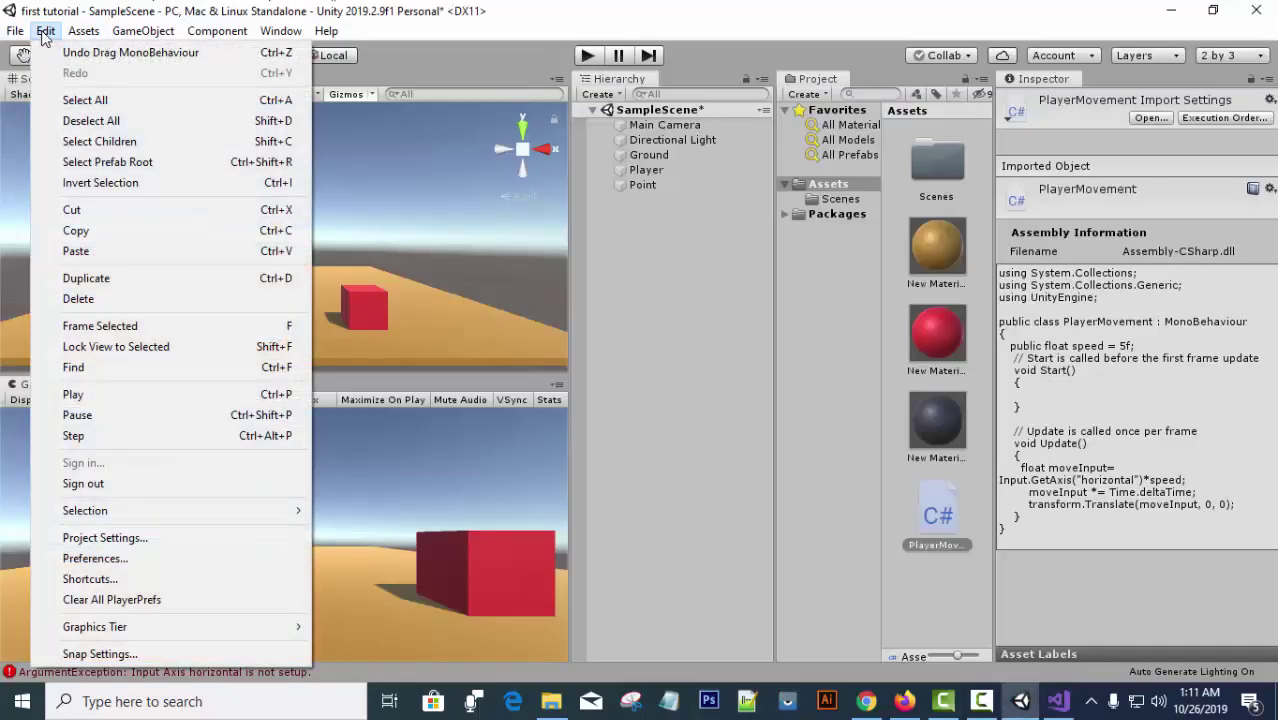
click(149, 540)
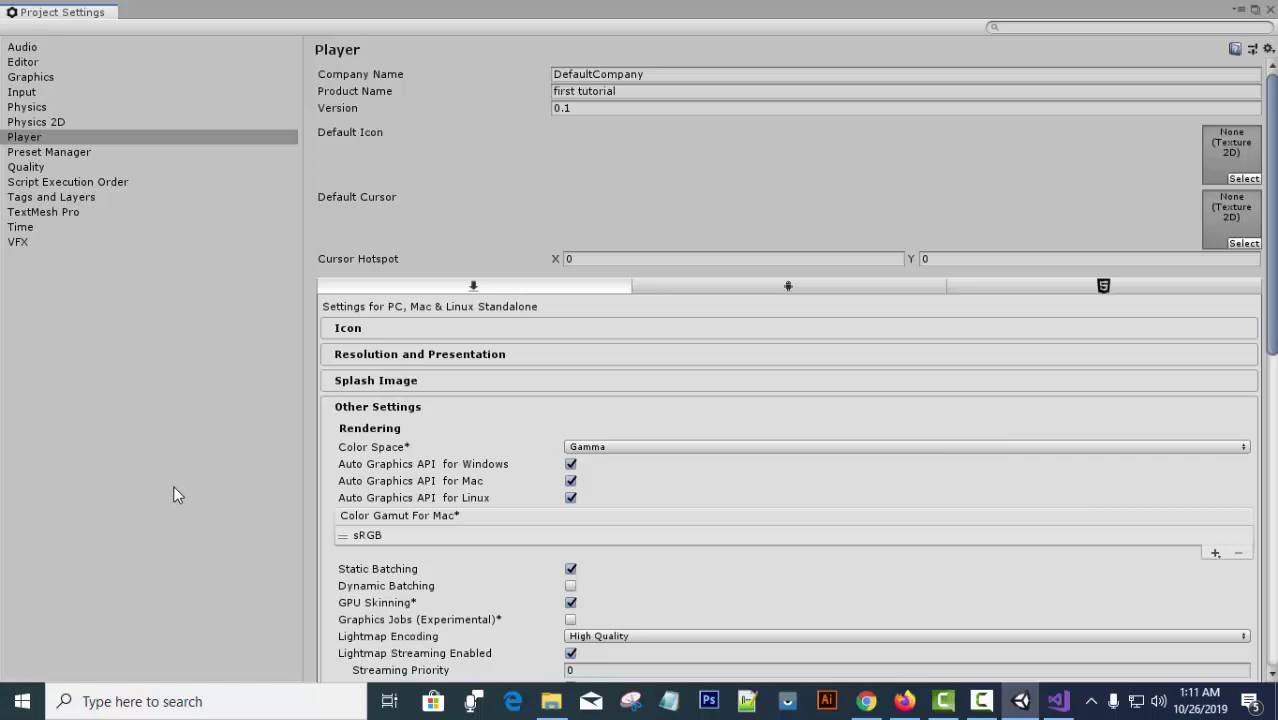
click(33, 96)
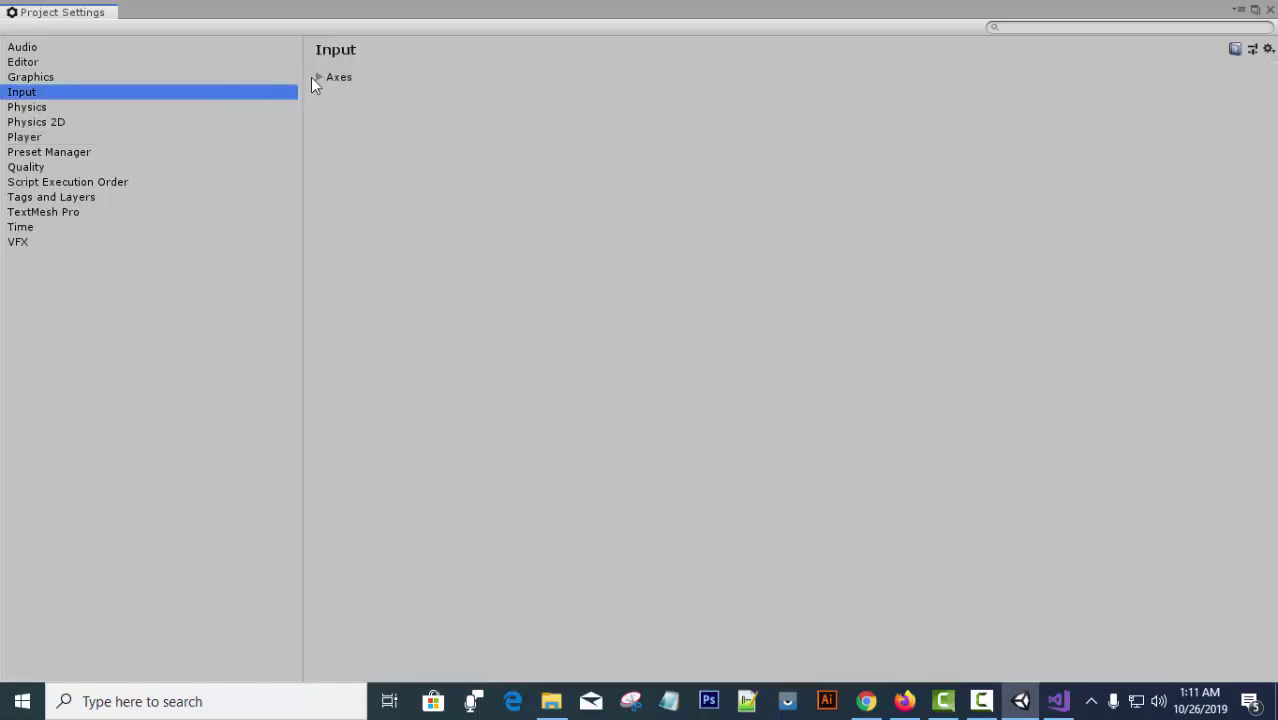
click(314, 78)
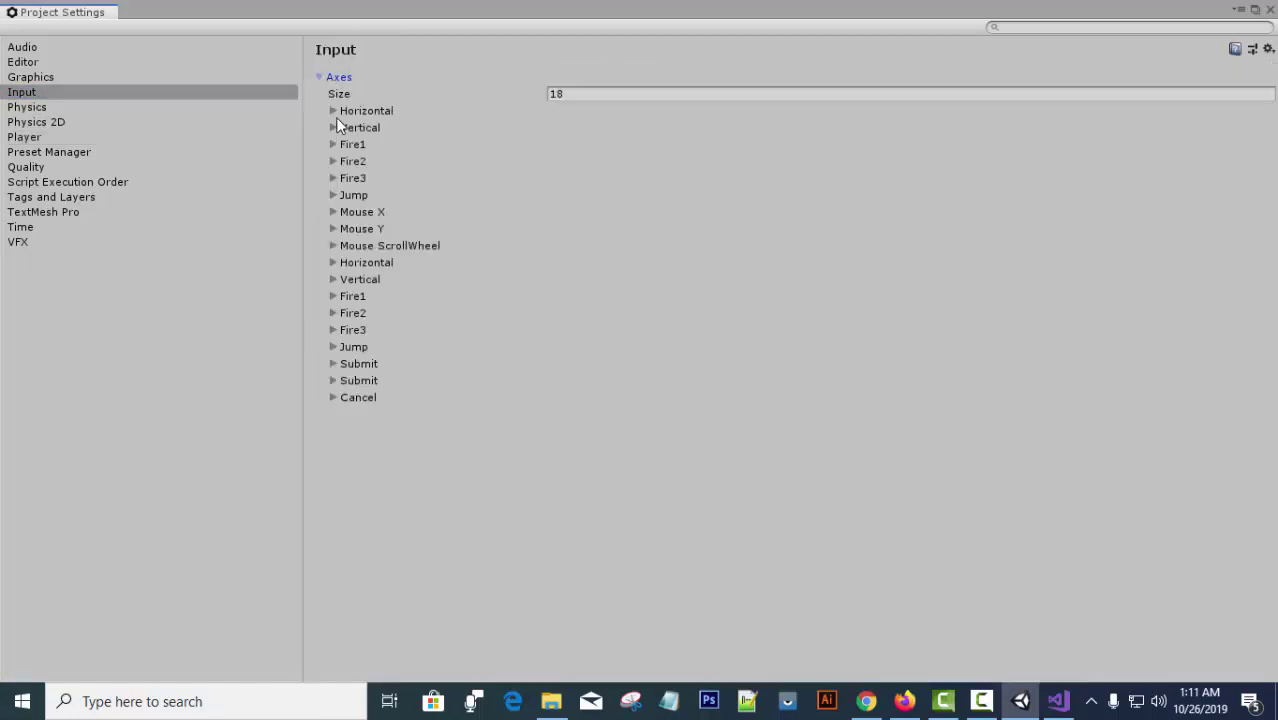
click(332, 111)
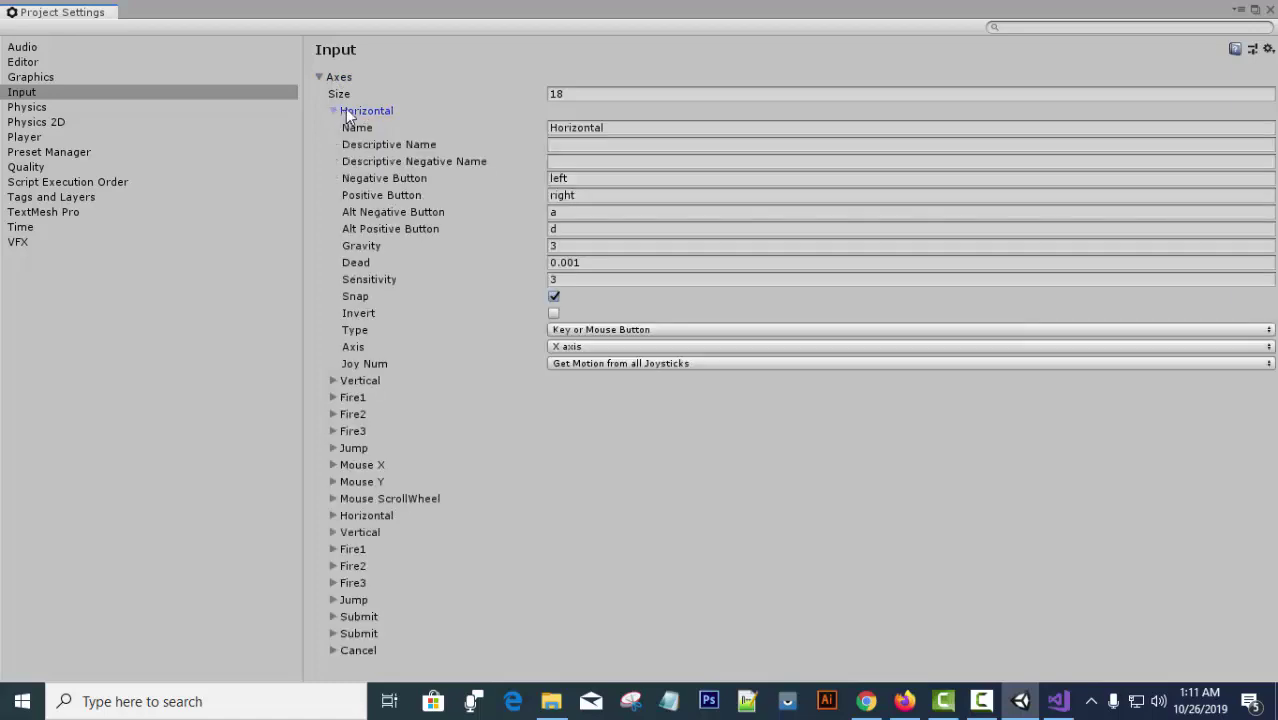
click(588, 128)
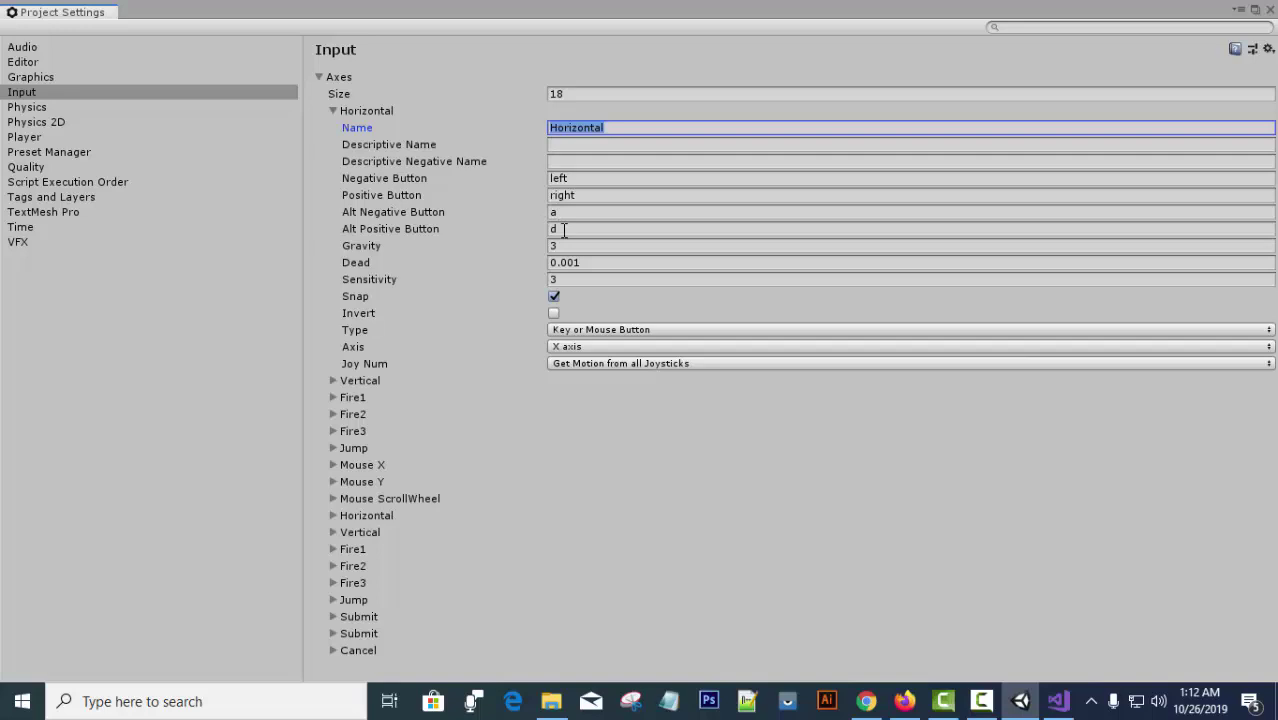
Close Unity's project settings, capitalise the axis name to "Horizontal", and save the script.
click(1268, 9)
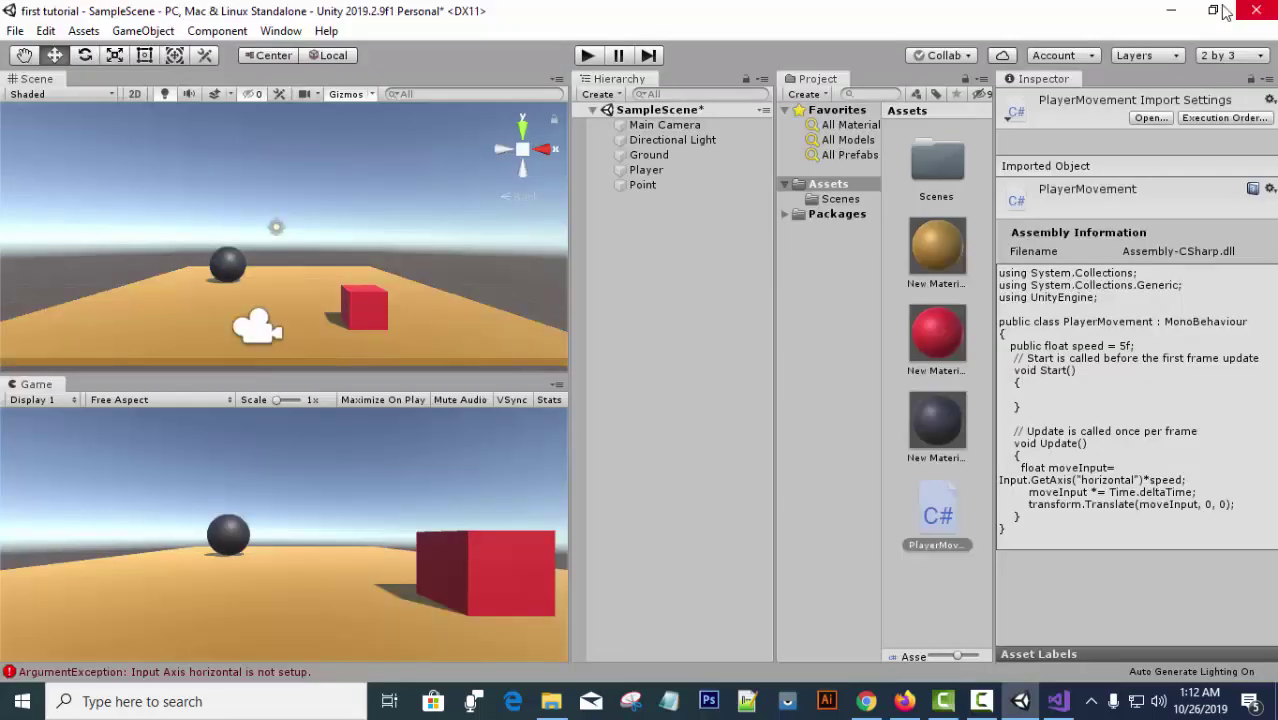
click(1058, 701)
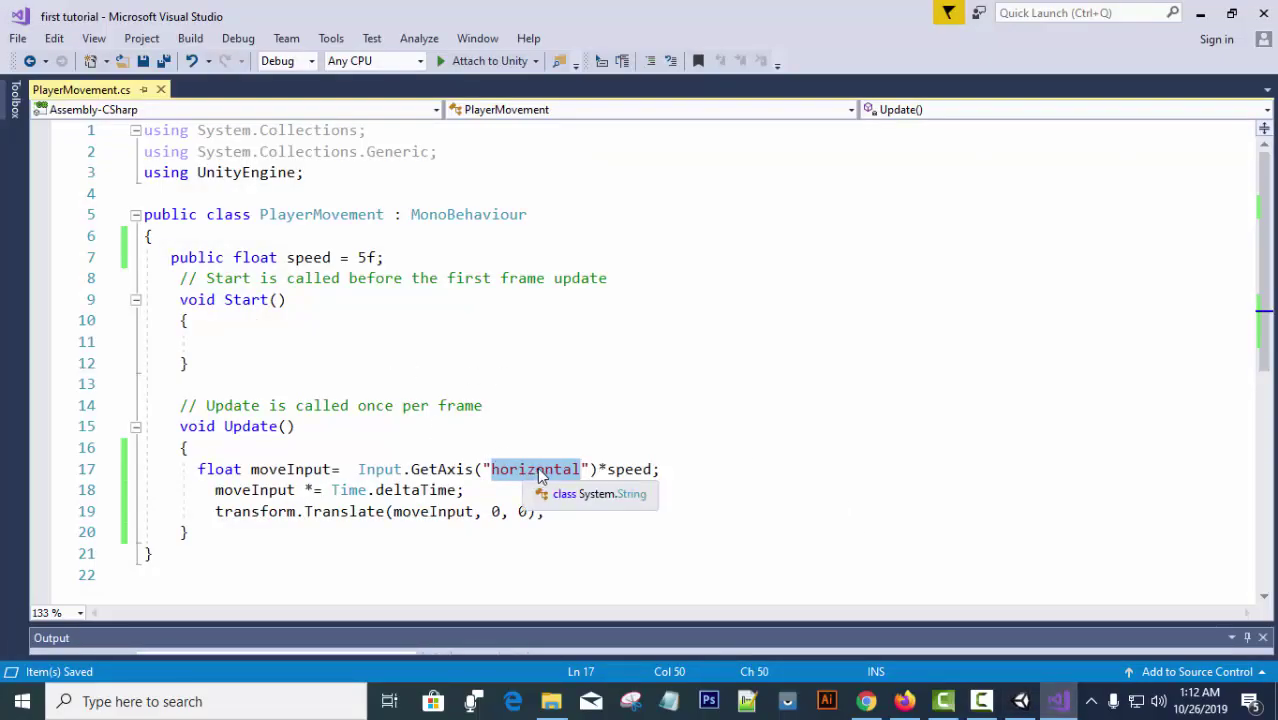
click(491, 469)
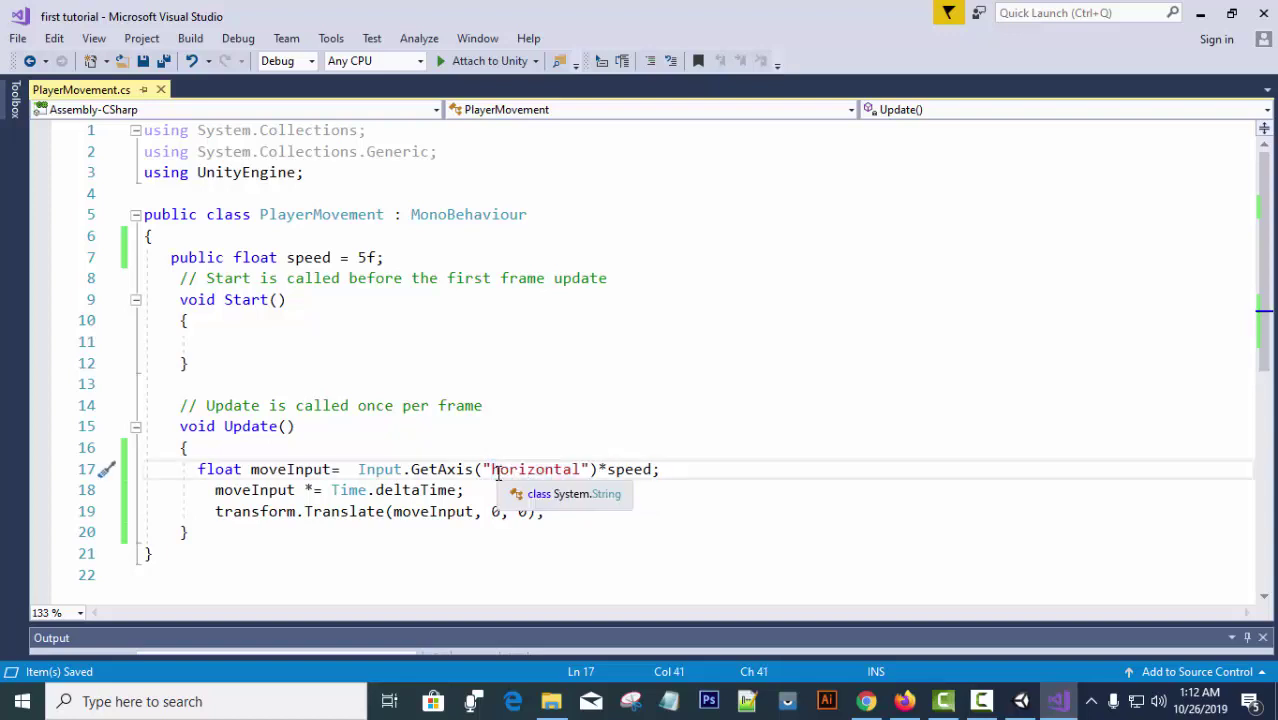
text(H)
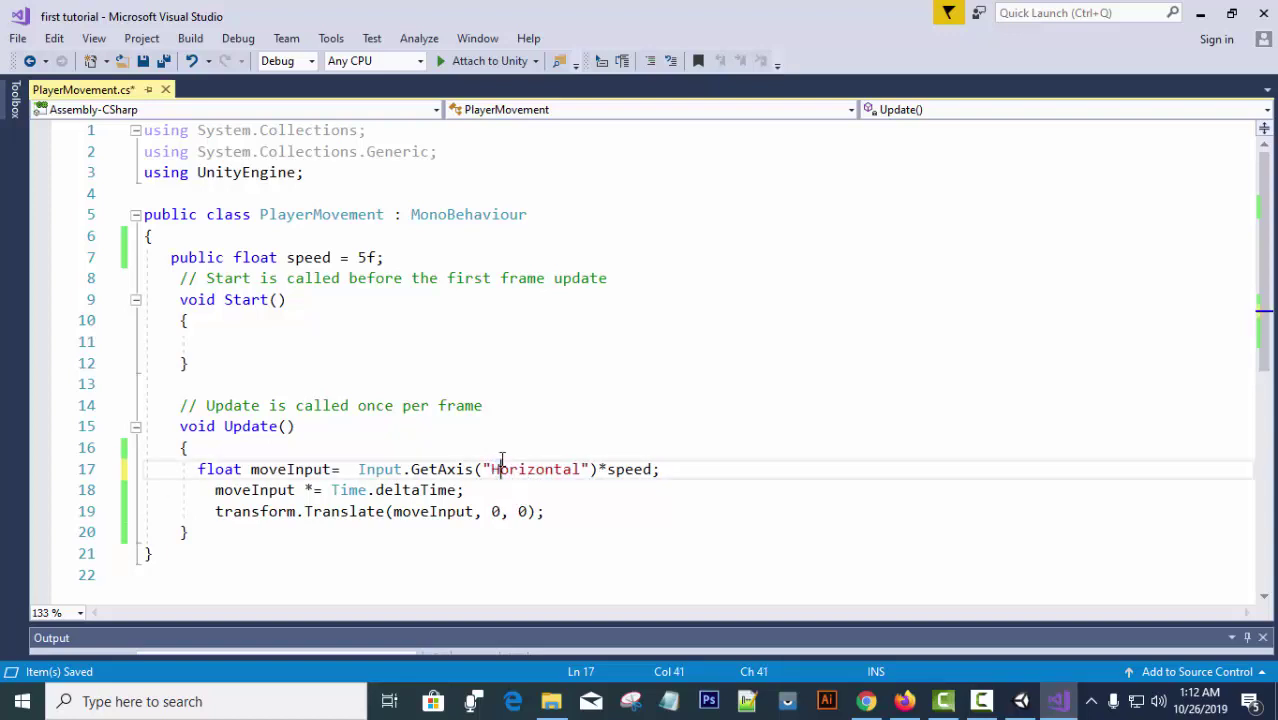
key(ctrl+s)
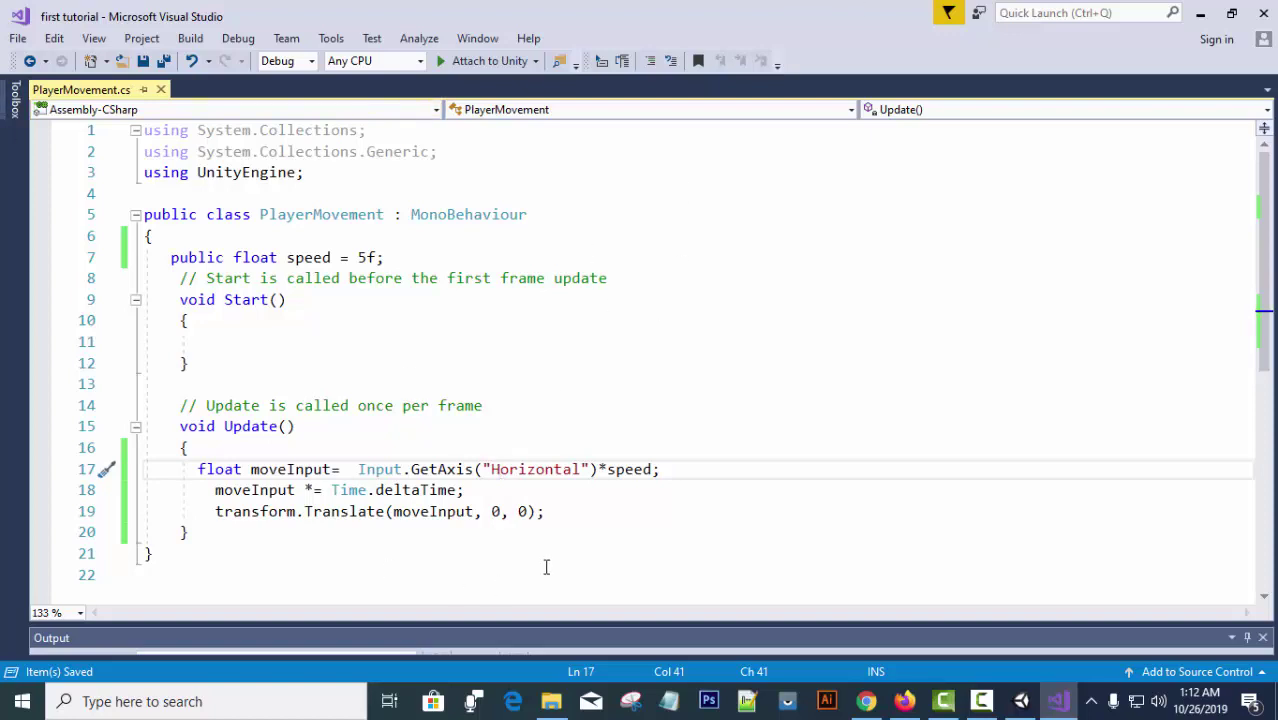
Recheck the Horizontal axis name and place the caret inside Start.
drag(490, 469, 568, 456)
click(742, 321)
drag(490, 469, 571, 472)
click(755, 392)
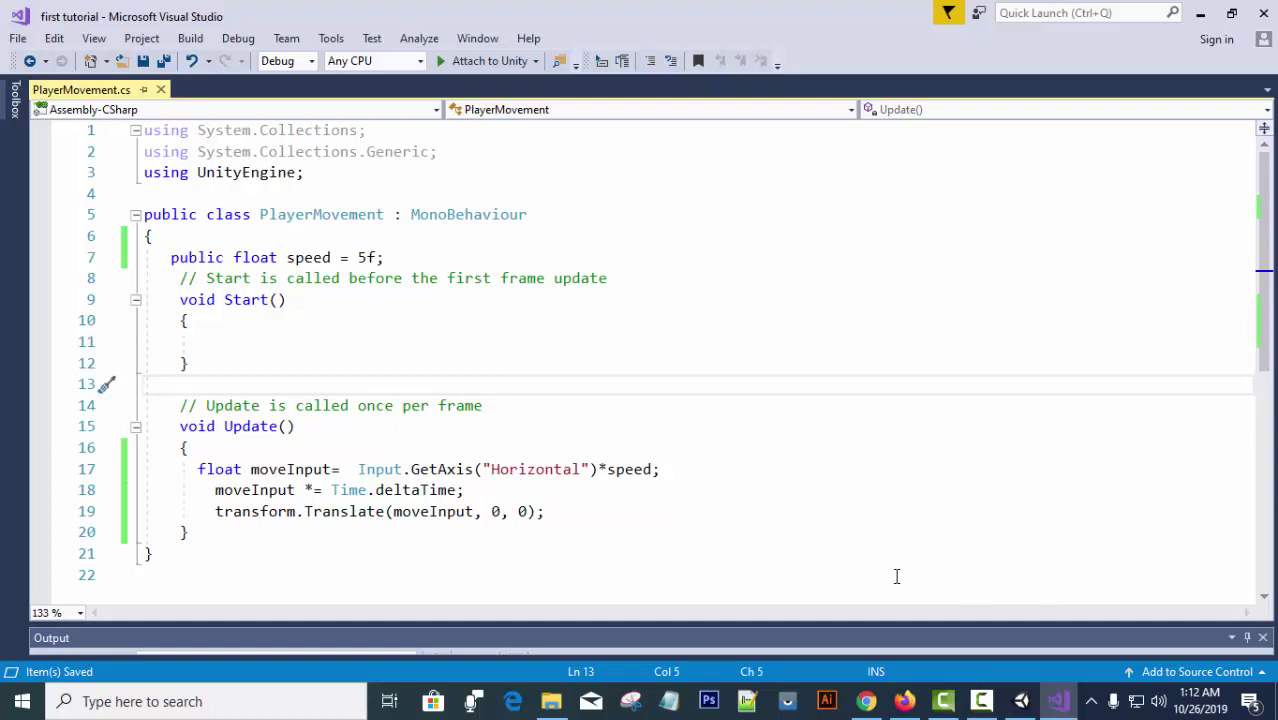
click(540, 319)
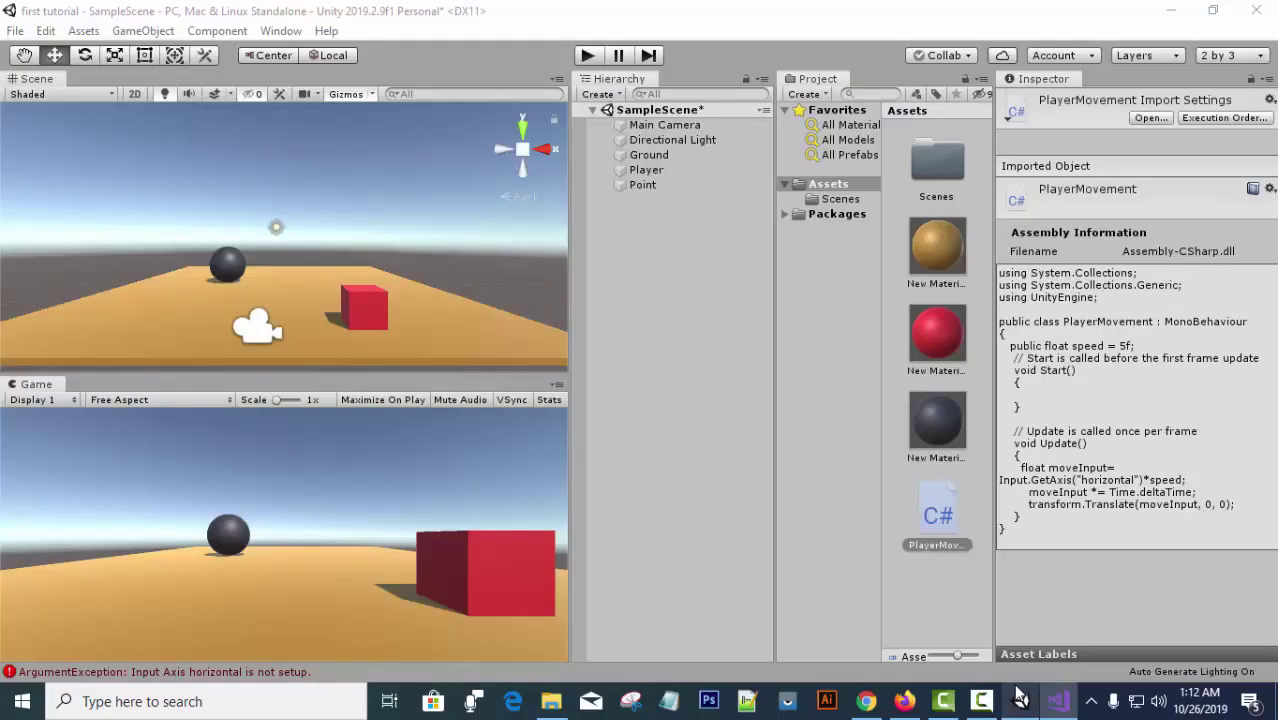
Attach PlayerMovement to the Player cube in Unity and enter Play mode.
click(1020, 701)
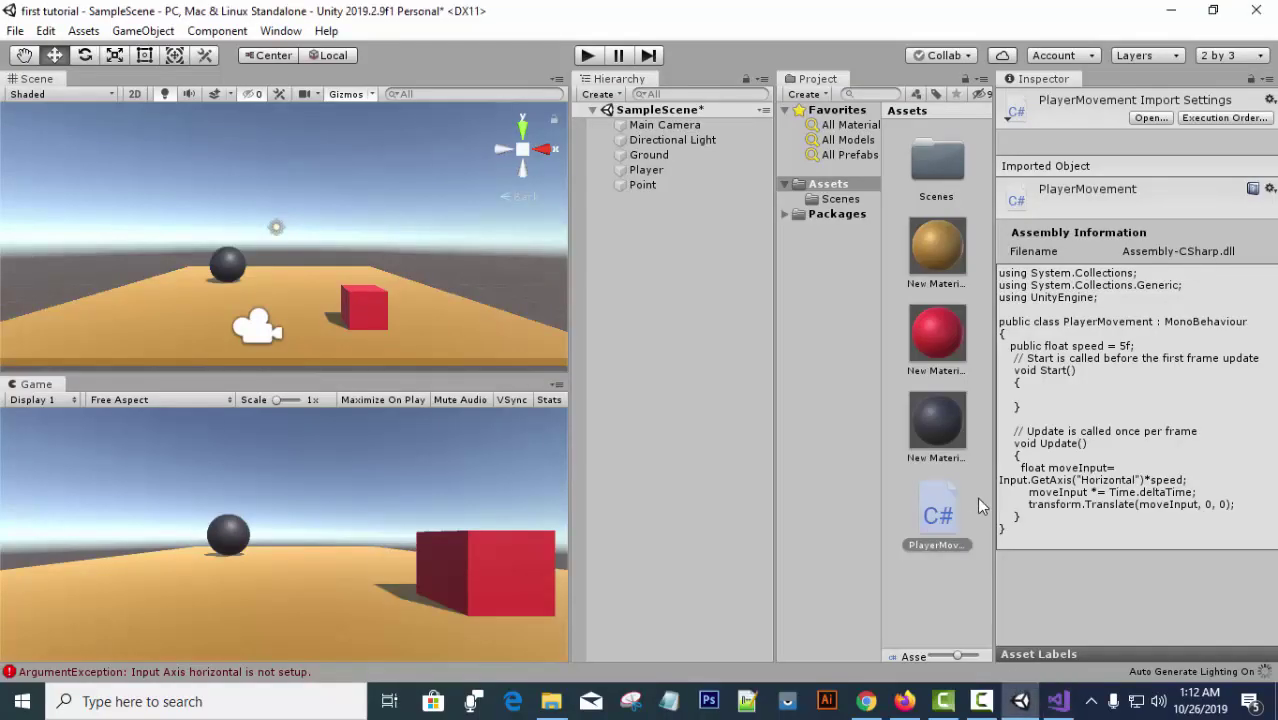
drag(930, 505, 607, 155)
key(ctrl+p)
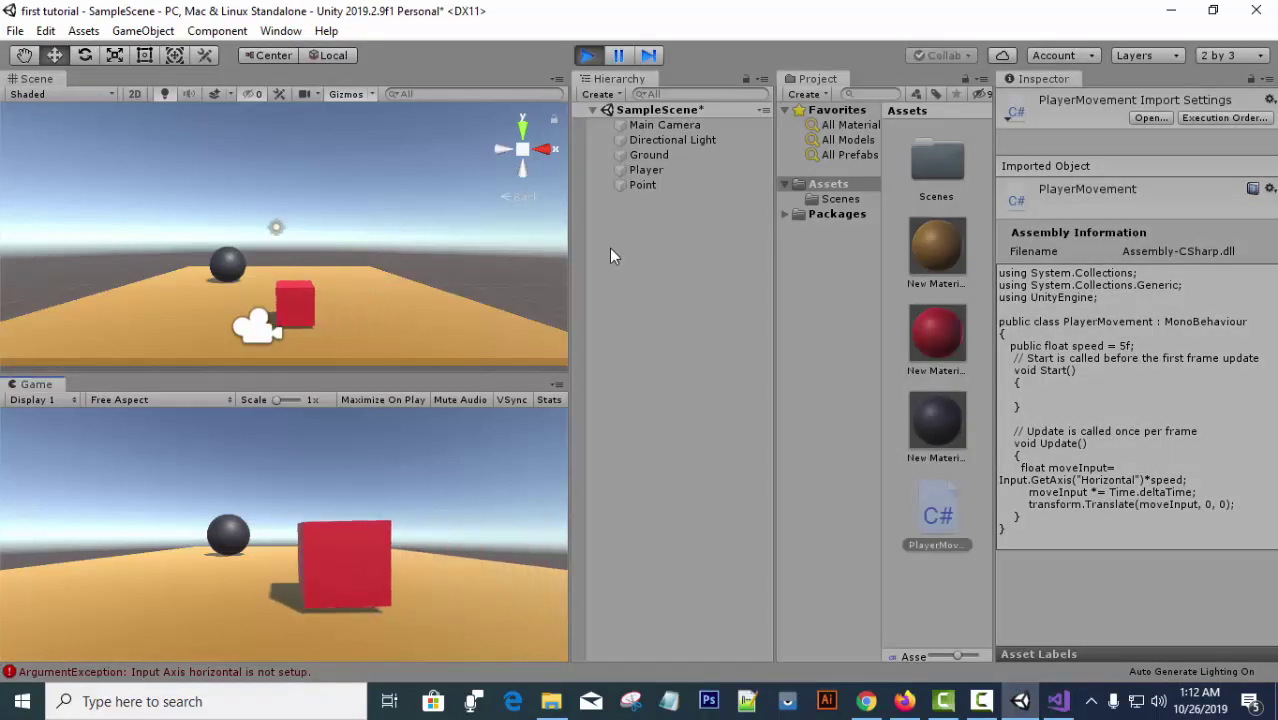
Slide the Player cube left and right with the arrow keys.
key(Left)
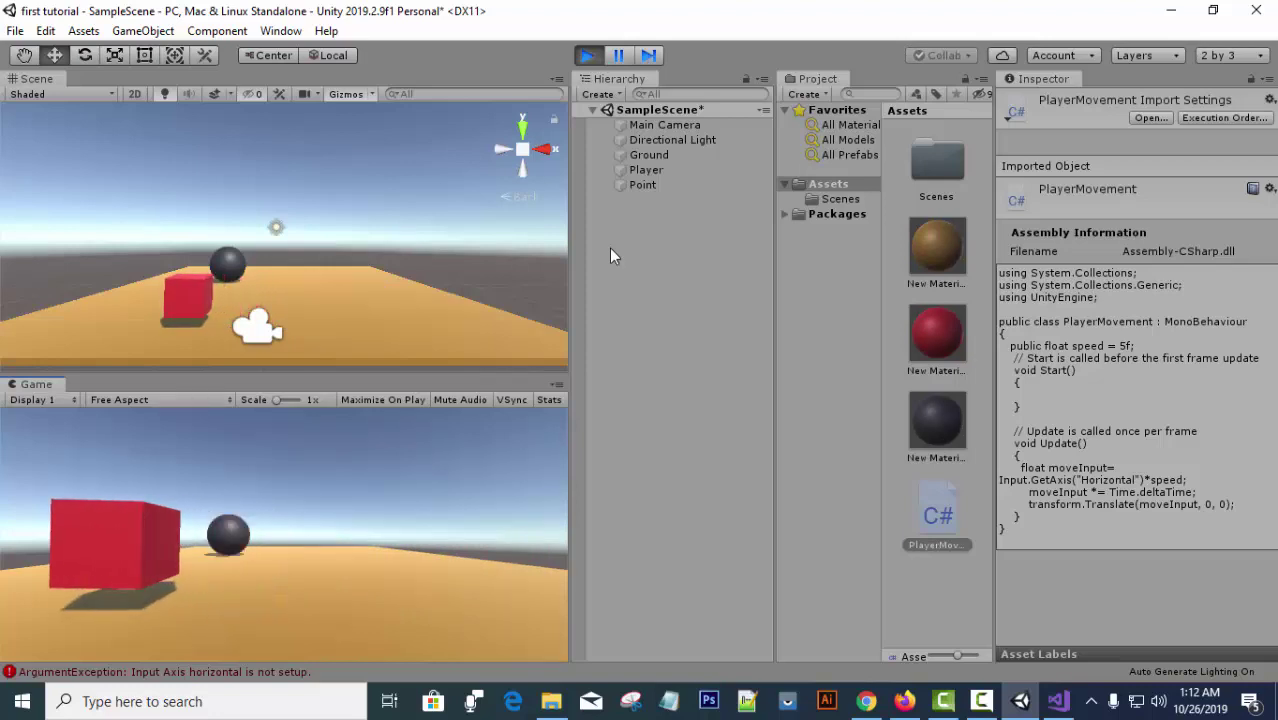
key(Right)
key(Right)
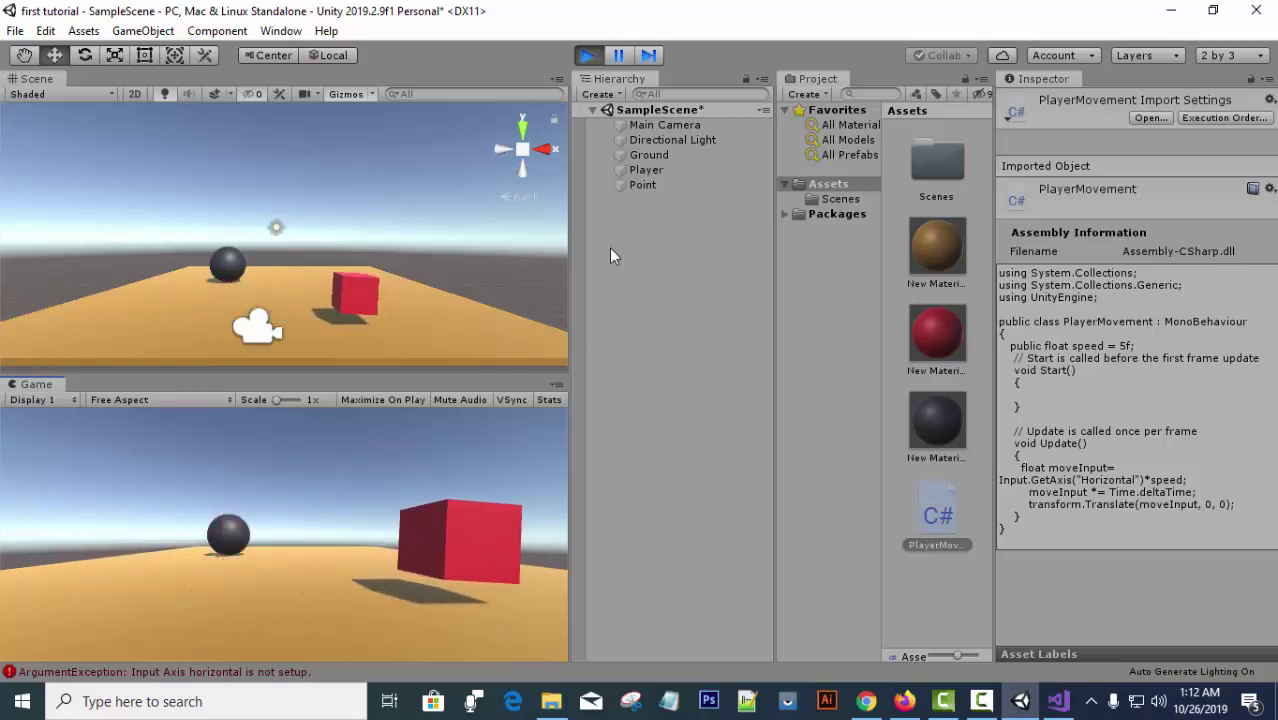
key(Left)
key(Right)
key(Left)
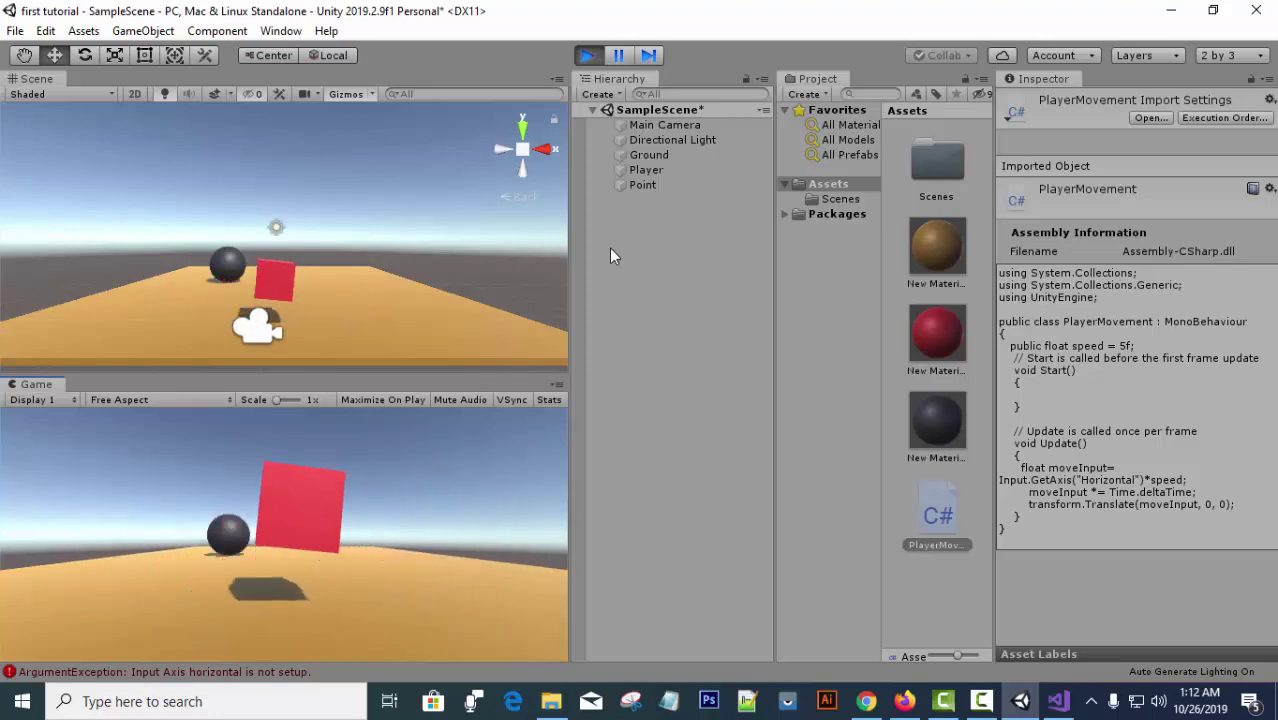
key(Right)
key(Left)
key(Right)
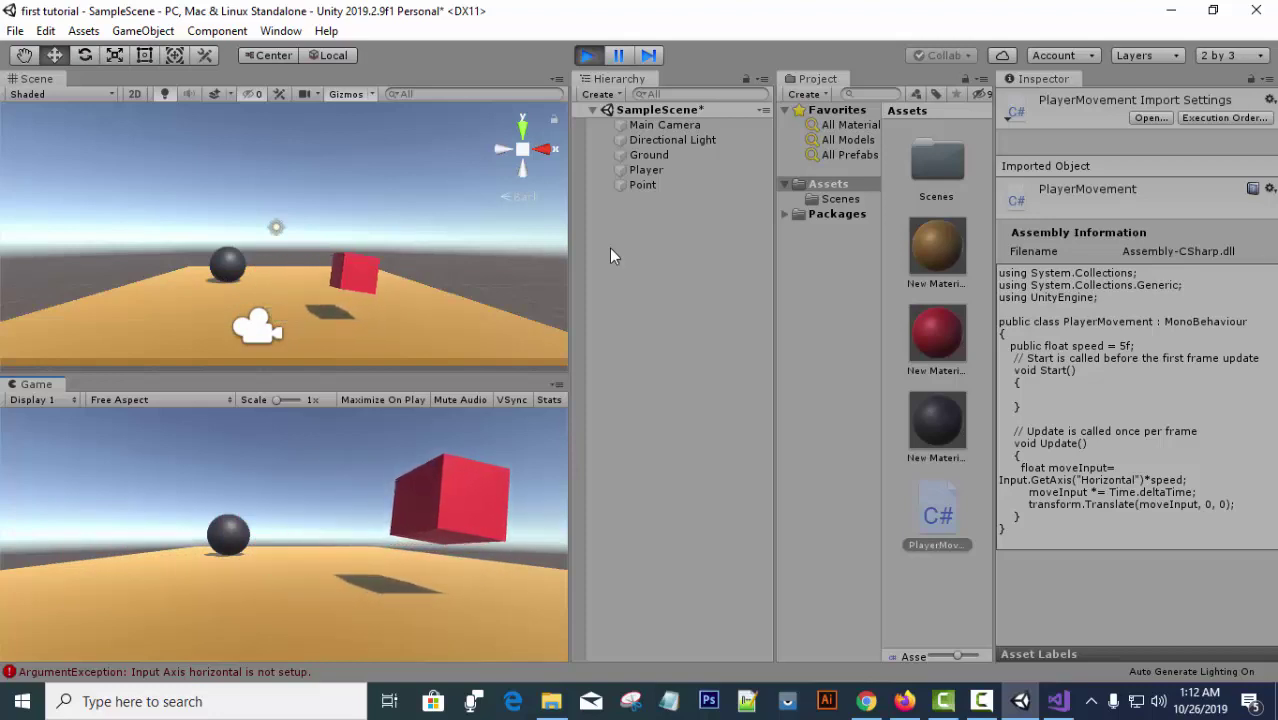
Stop Play mode, select Player and tick Is Kinematic on its Rigidbody.
click(588, 56)
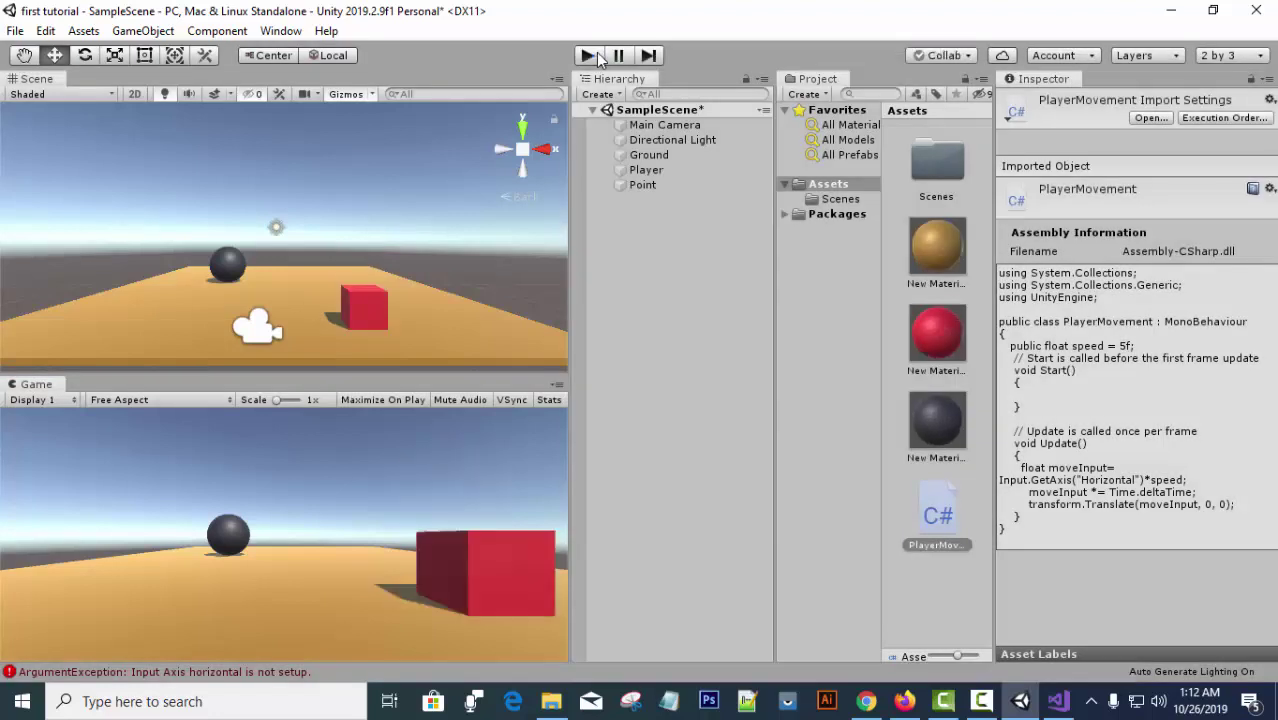
click(646, 170)
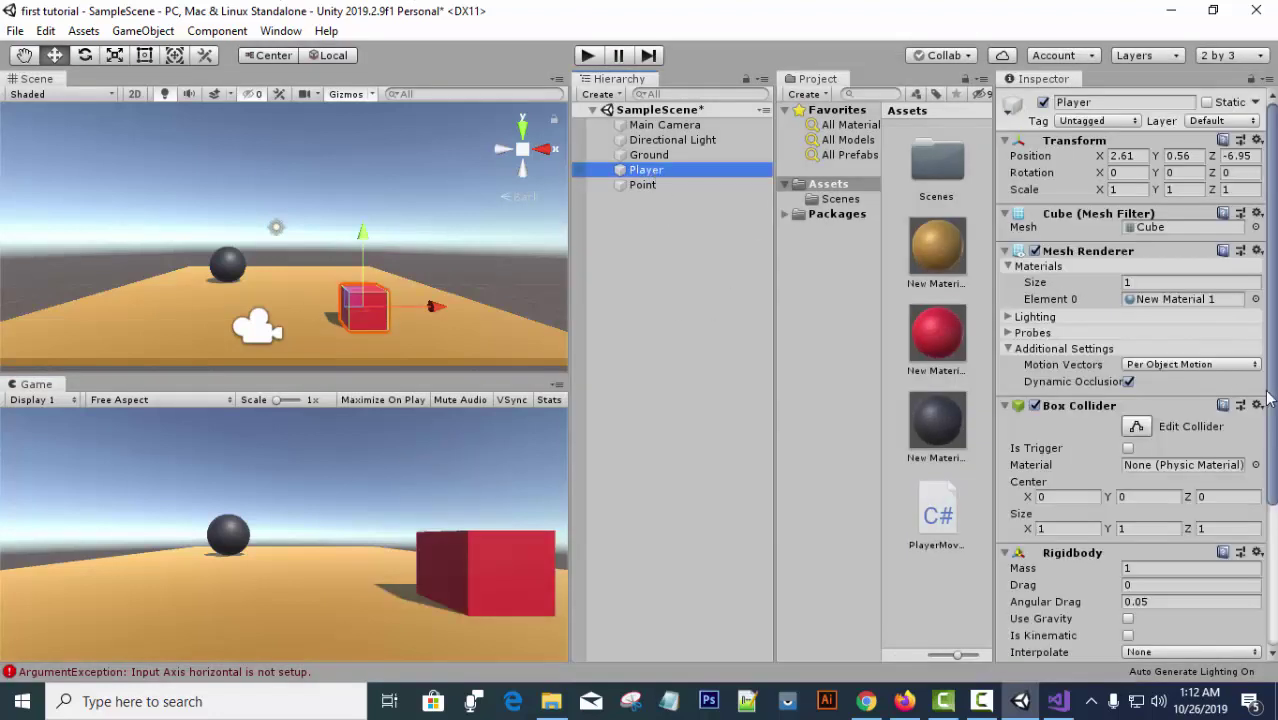
scroll(1234, 370, down, 5)
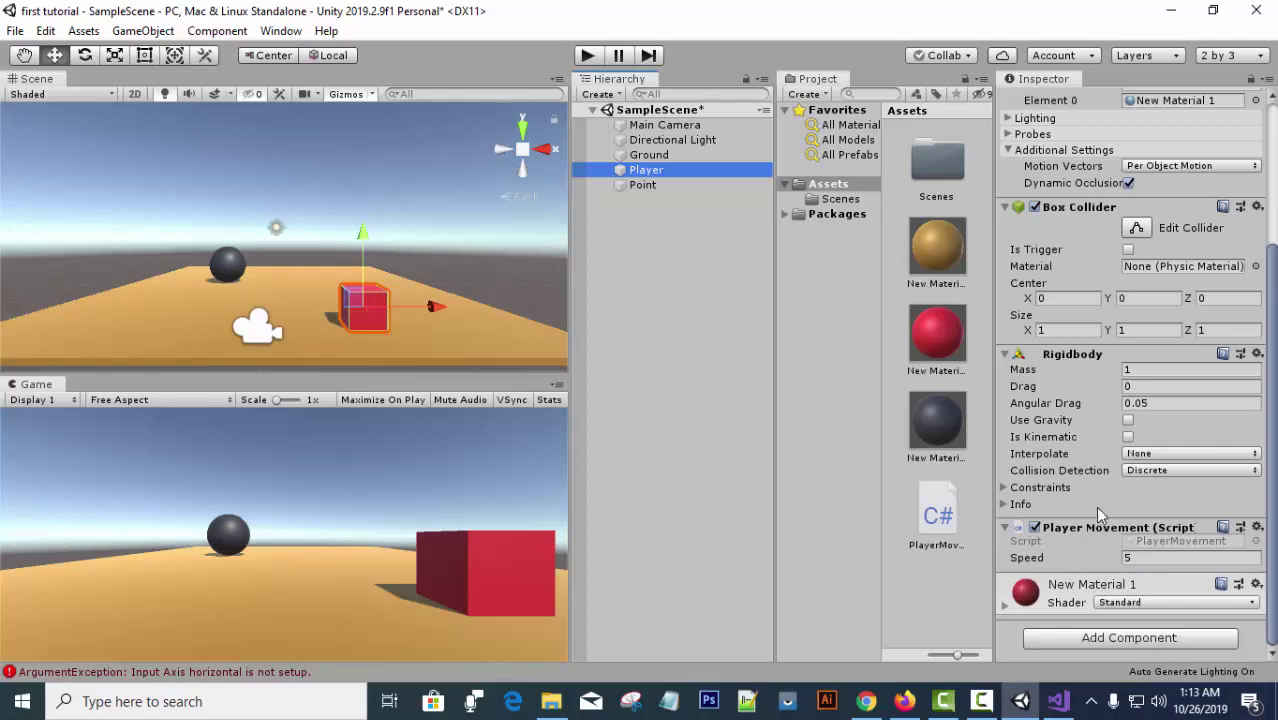
click(1128, 437)
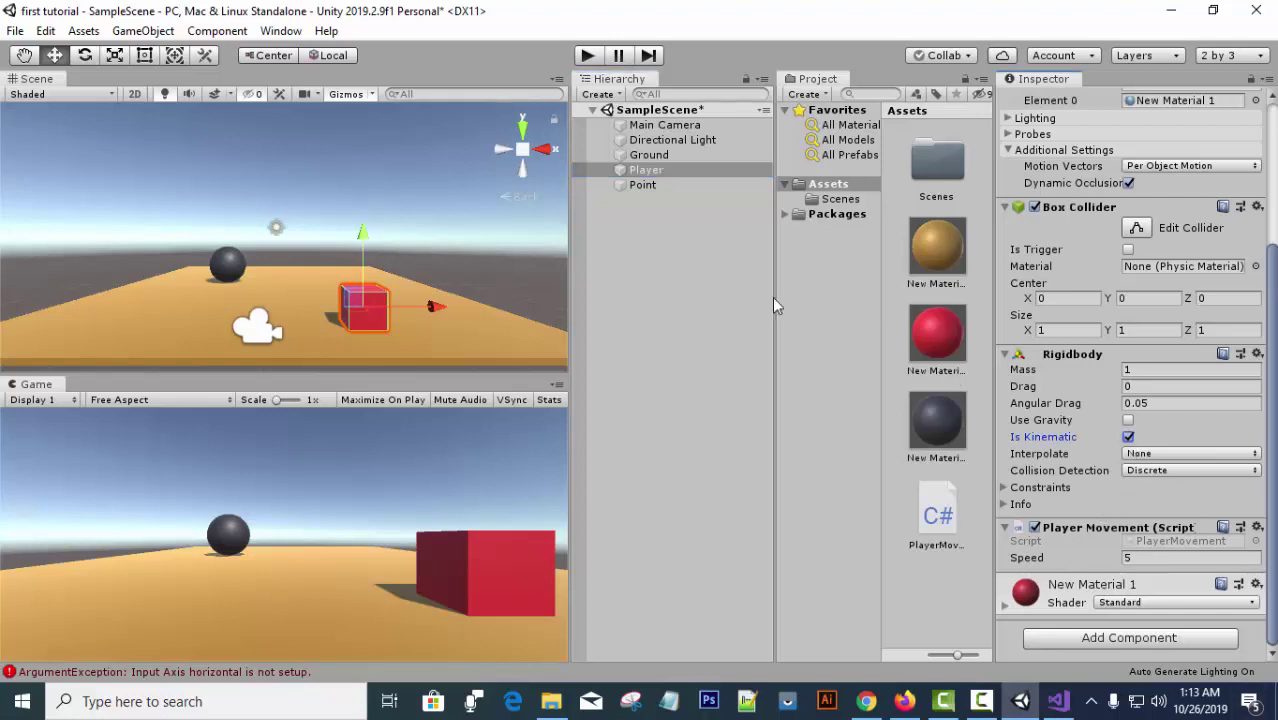
Play-test the cube sliding sideways with the A and D keys, then stop.
click(588, 56)
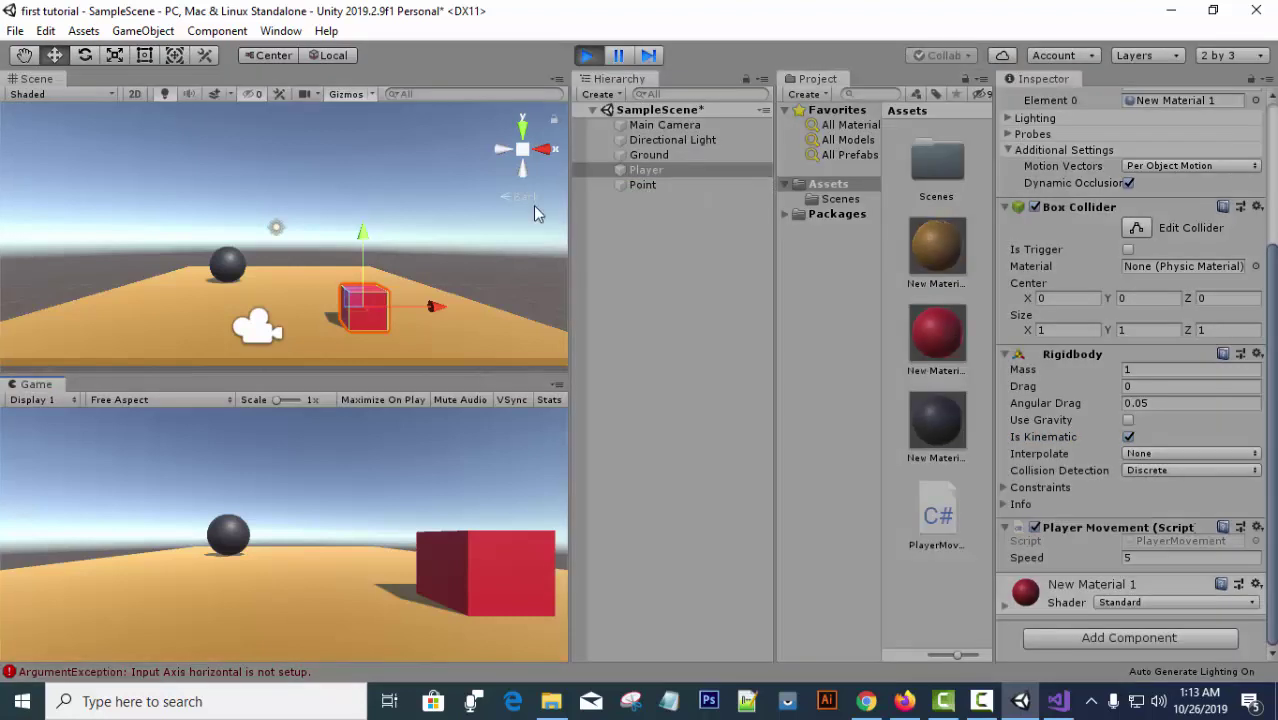
key(a)
key(d)
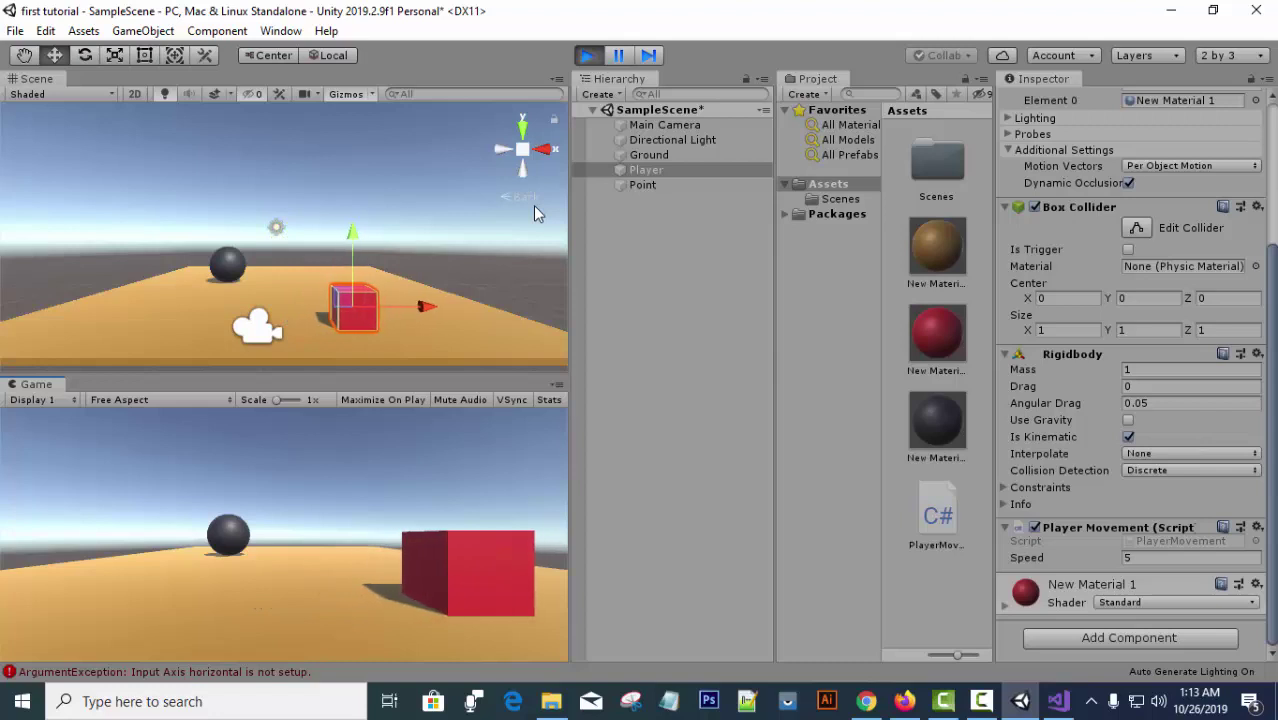
key(a)
key(d)
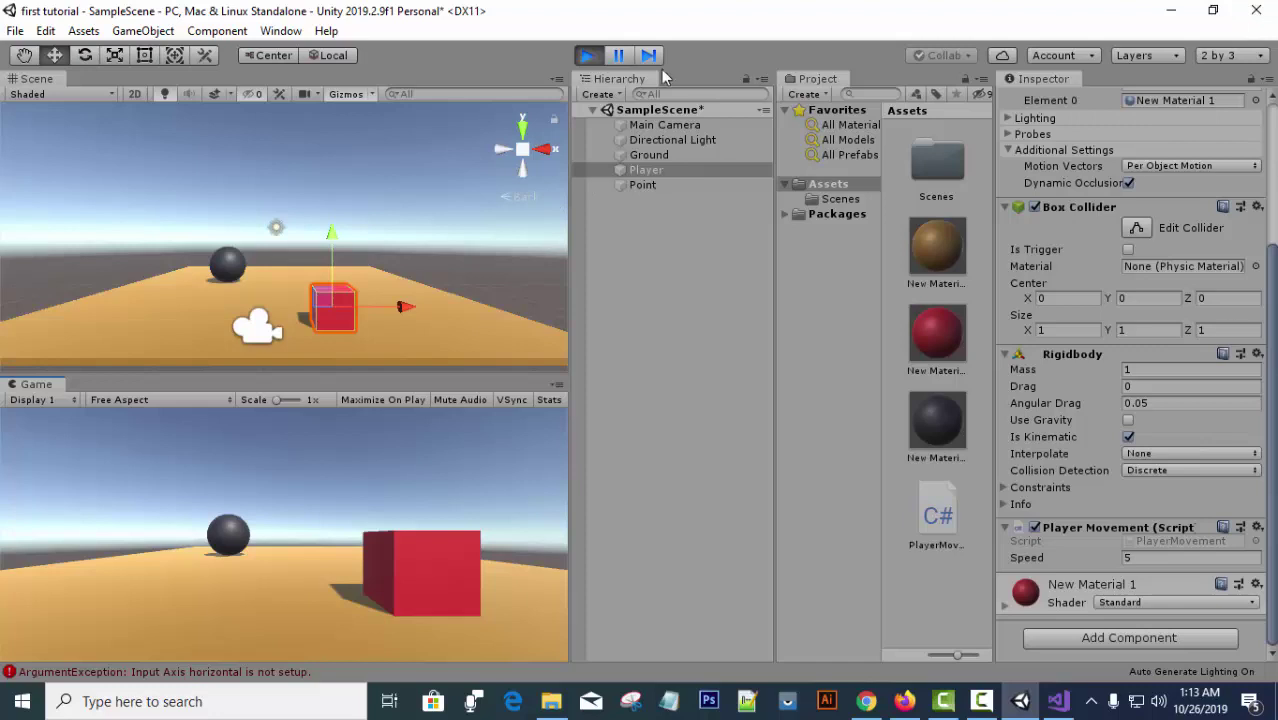
click(588, 56)
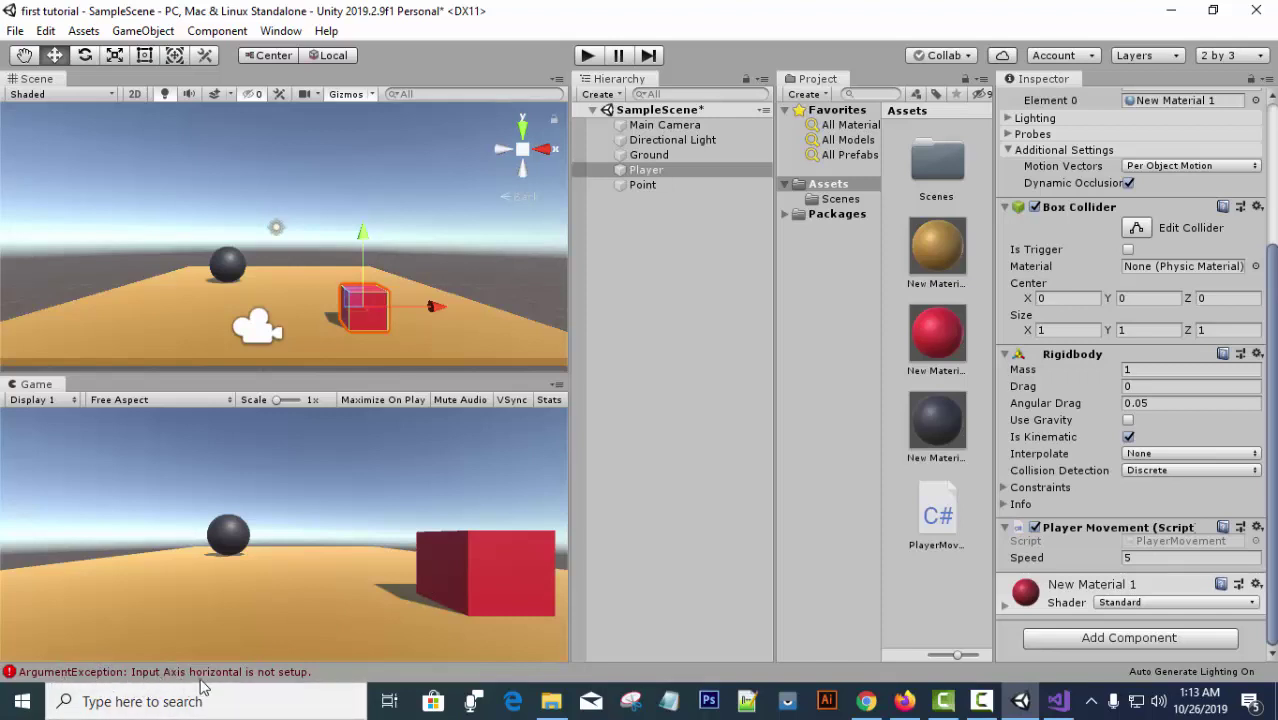
Trace the Console's ArgumentException to line 17 and select that line in Visual Studio.
click(233, 675)
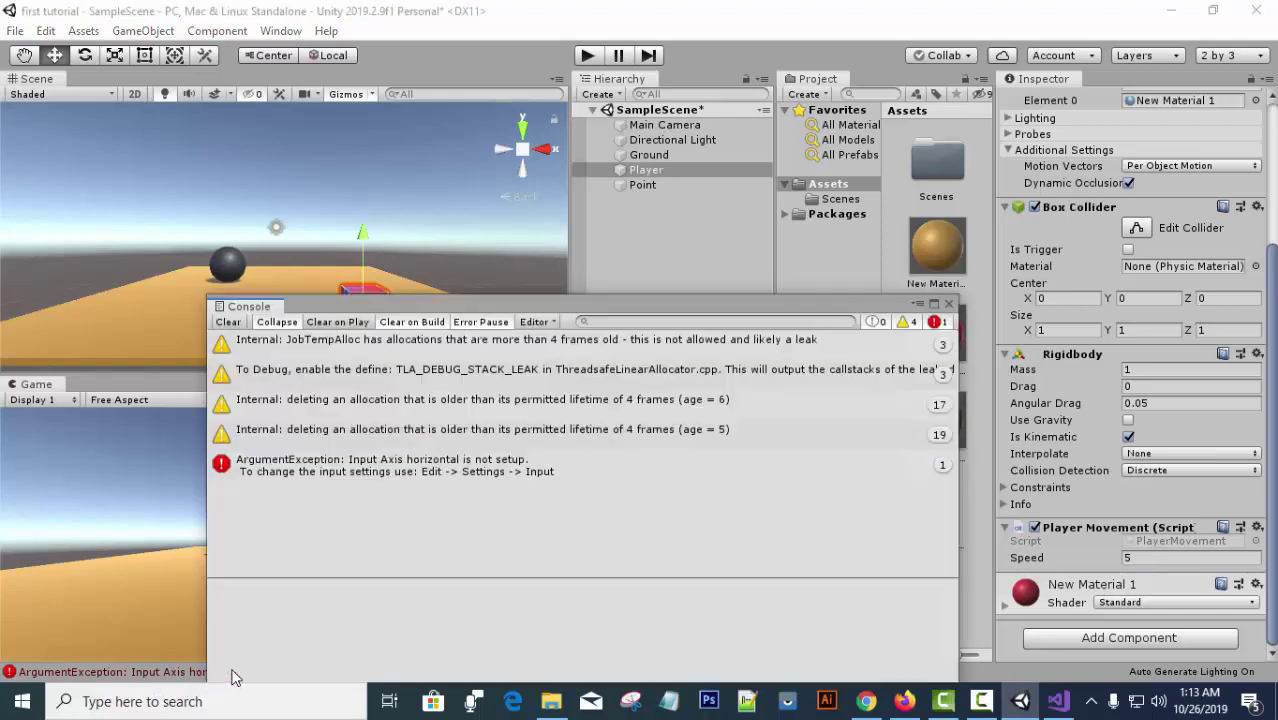
click(303, 465)
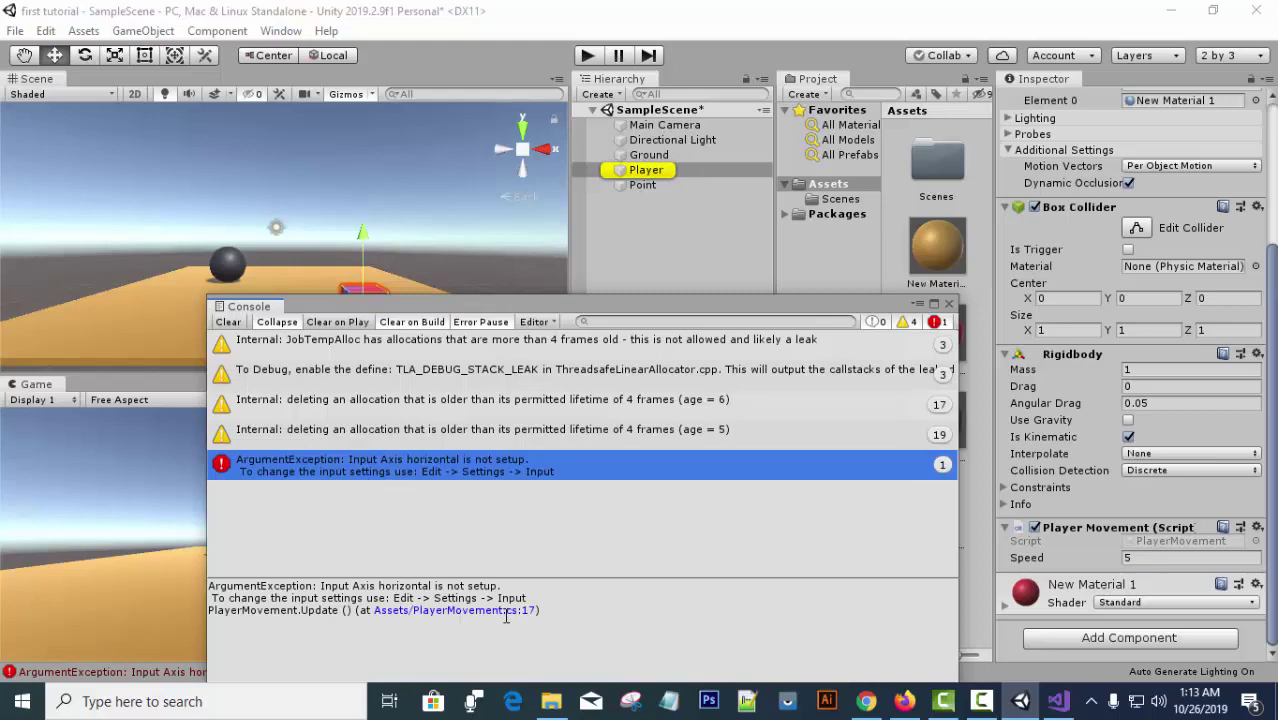
drag(519, 612, 541, 612)
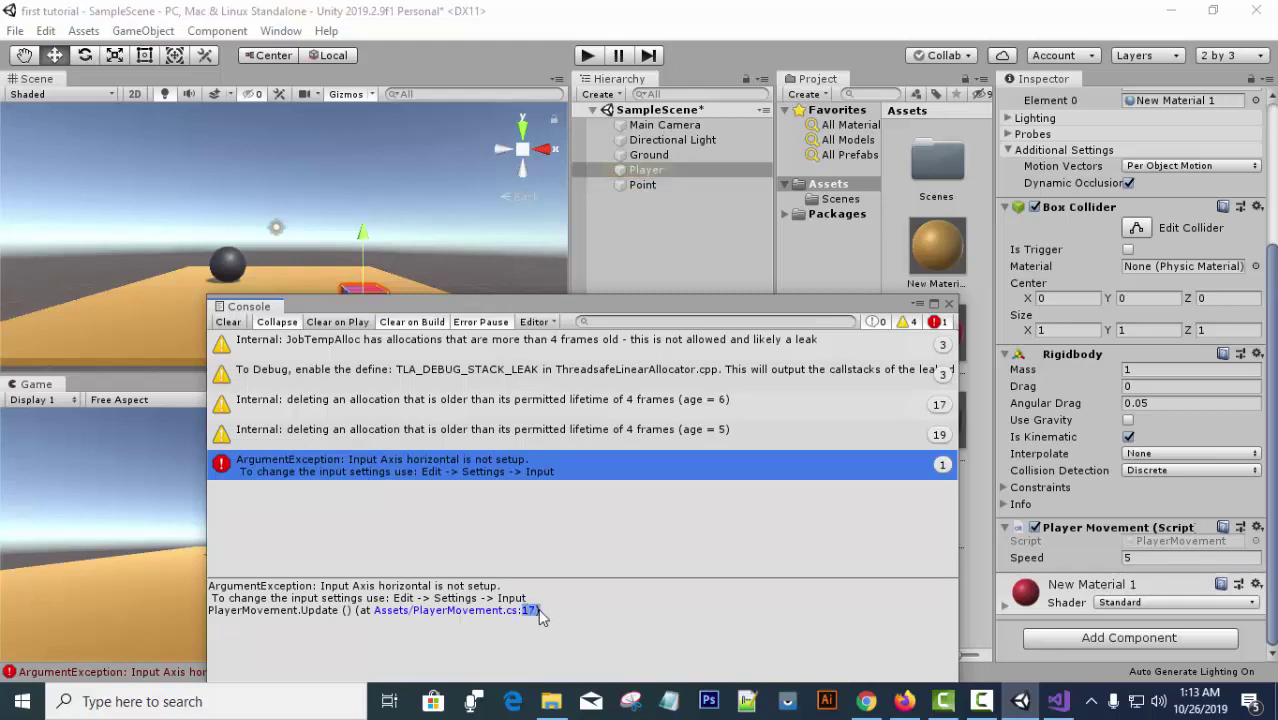
click(1070, 700)
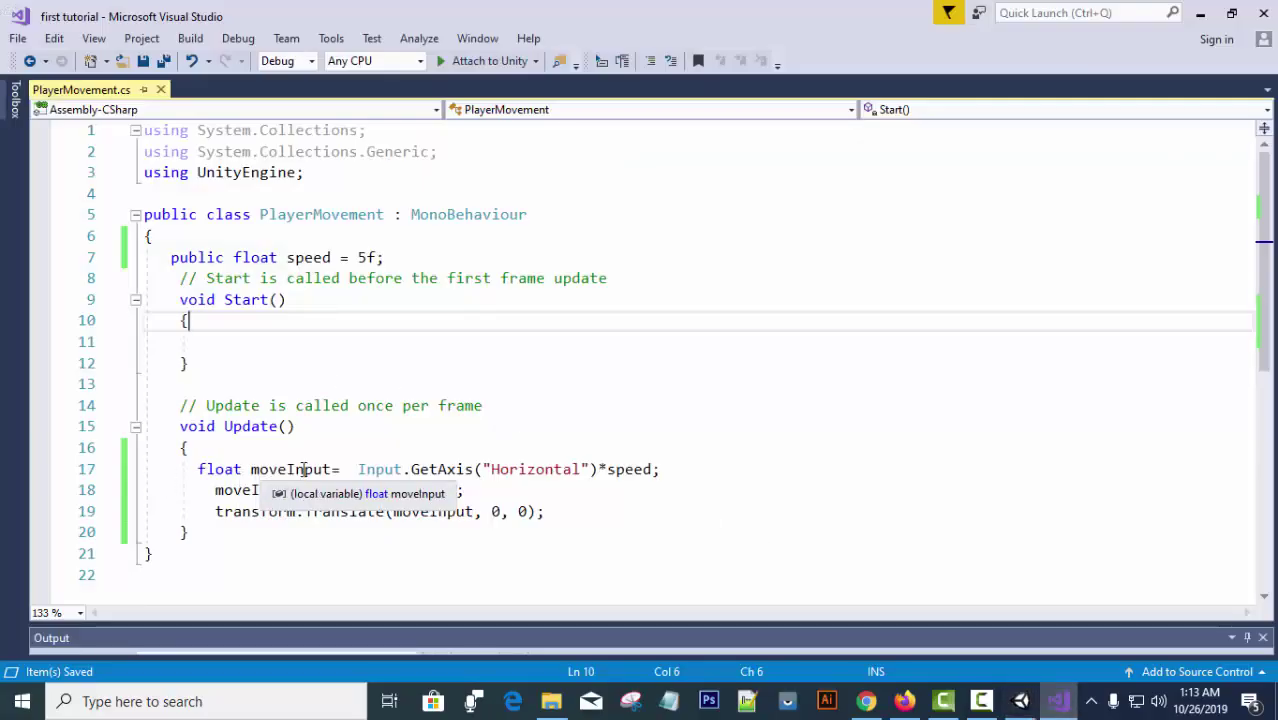
click(485, 470)
triple_click(485, 470)
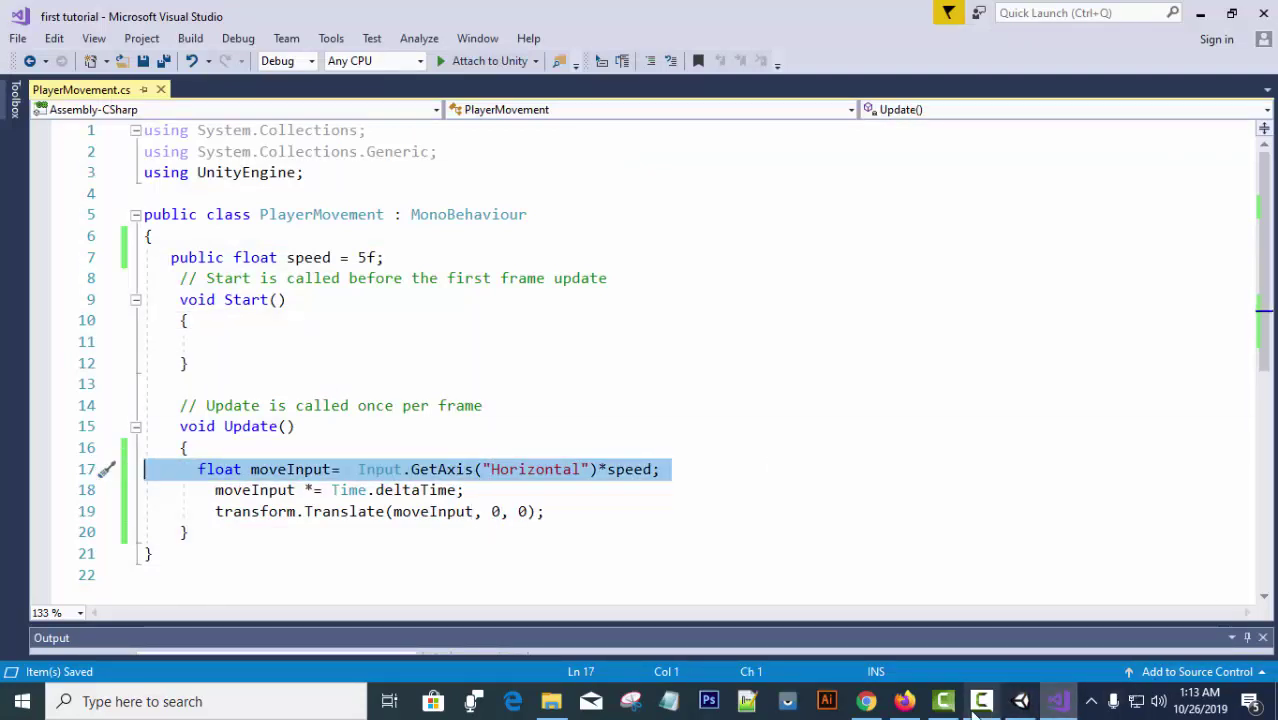
Back in Unity, clear and close the Console and deselect Player.
click(1020, 701)
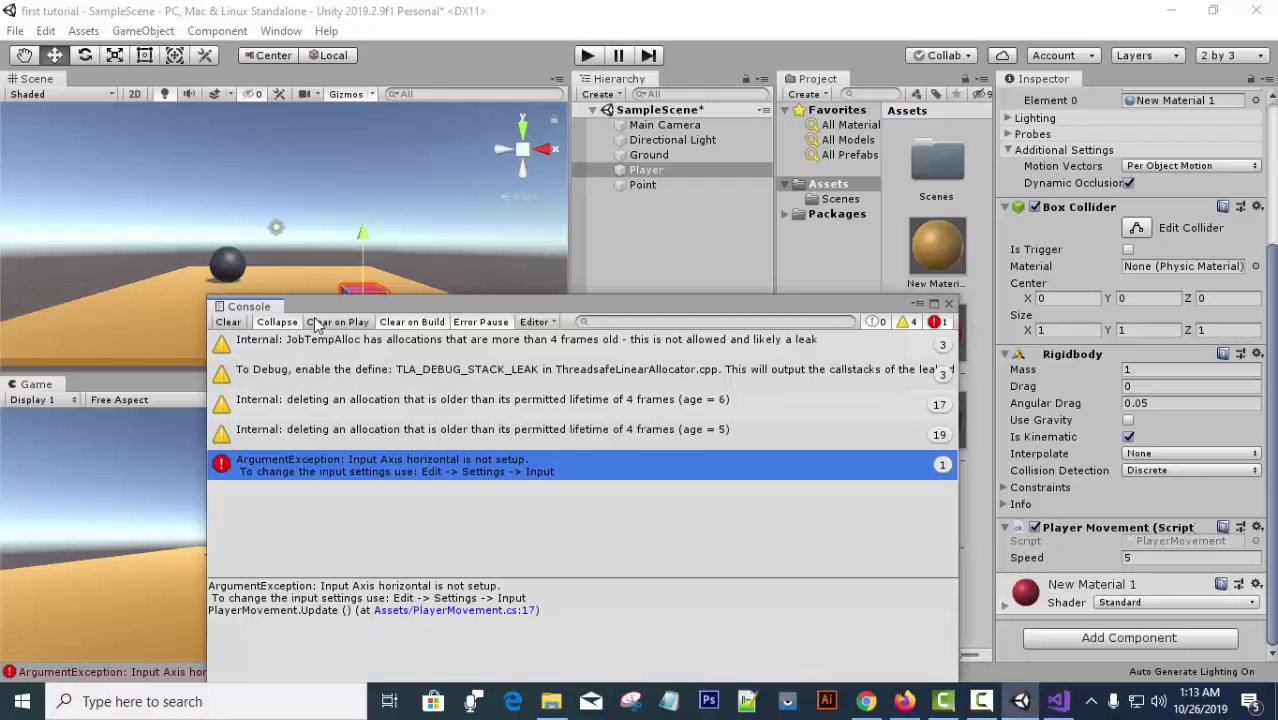
click(232, 322)
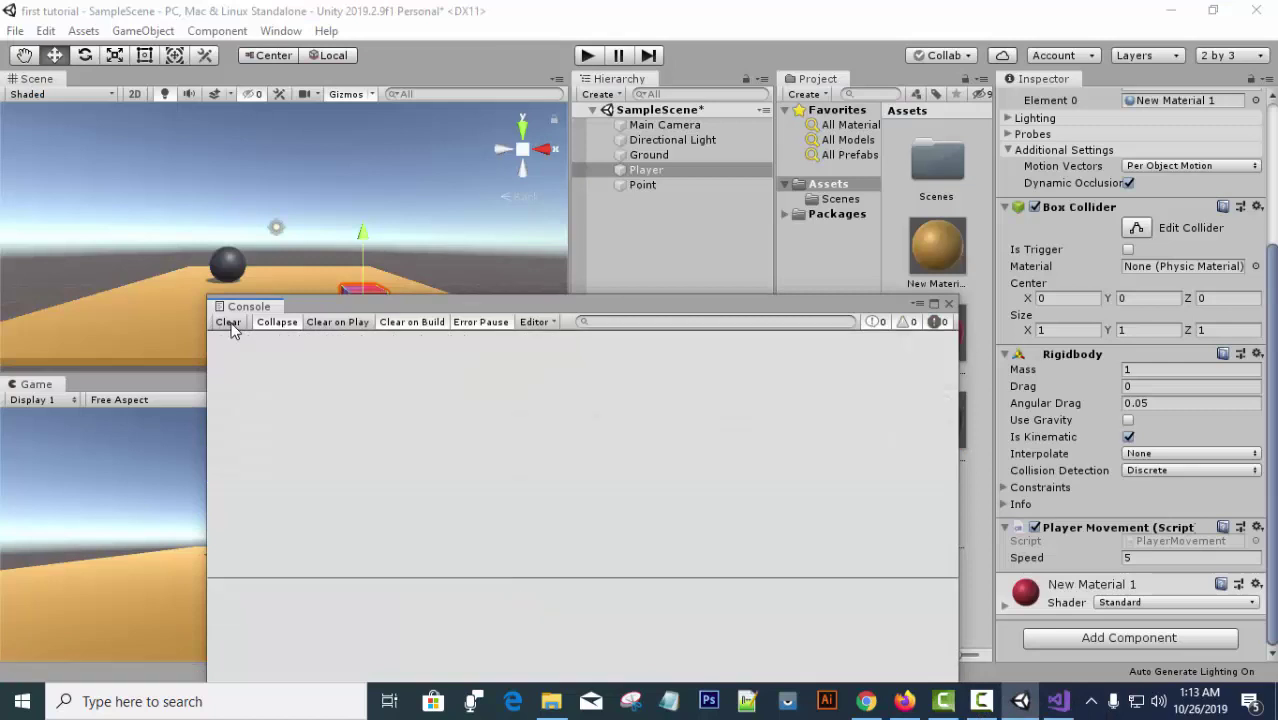
click(949, 304)
click(668, 308)
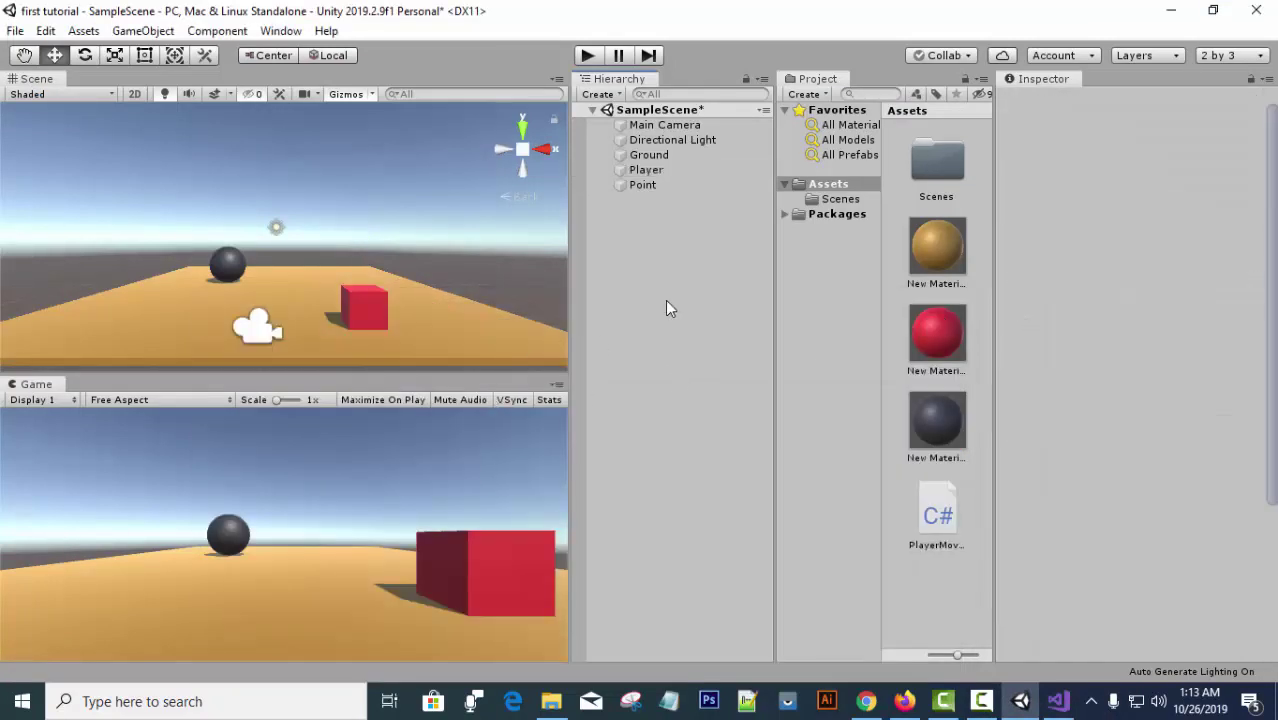
Play-test the cube sliding left and right with the A and D keys.
click(589, 55)
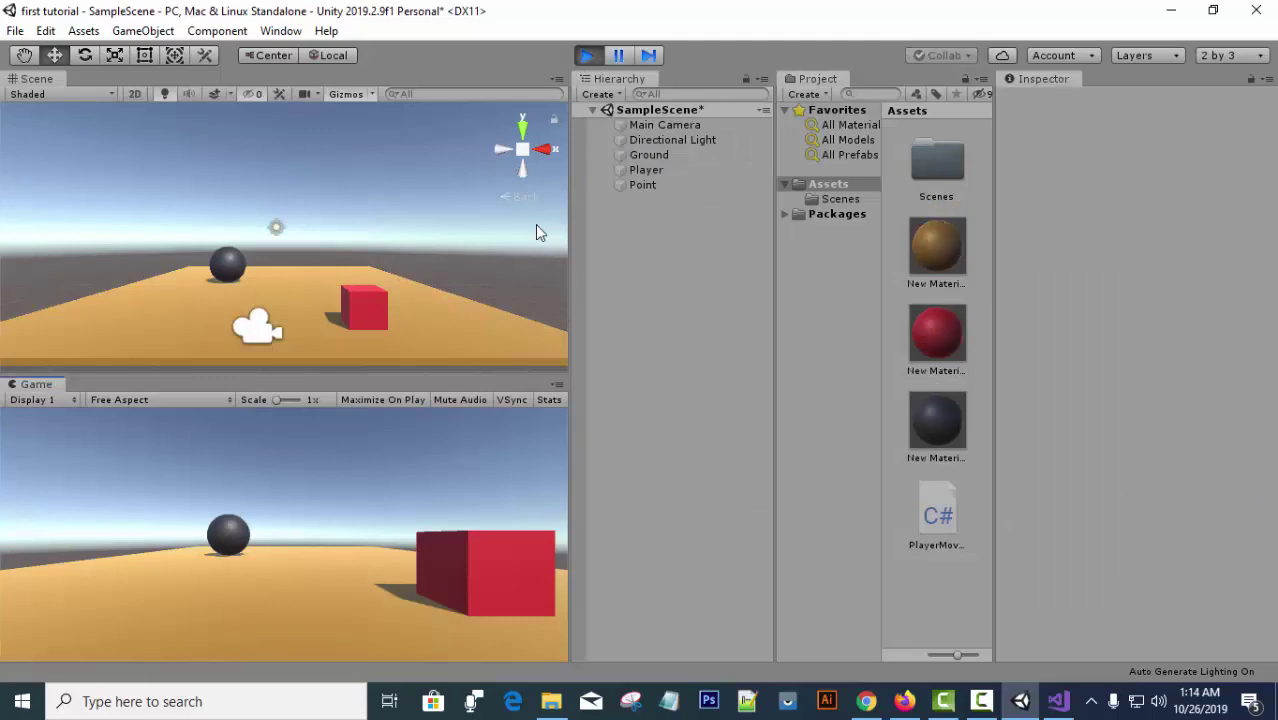
key(a)
key(d)
key(a)
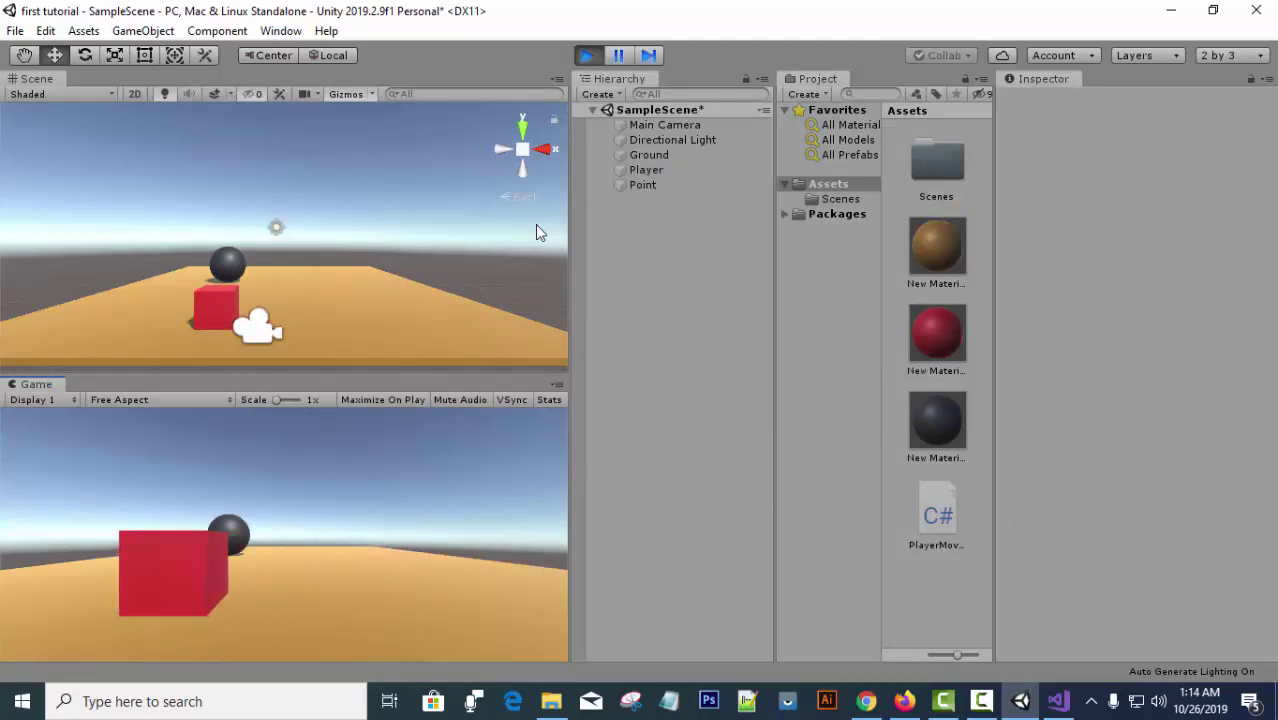
key(d)
key(a)
key(d)
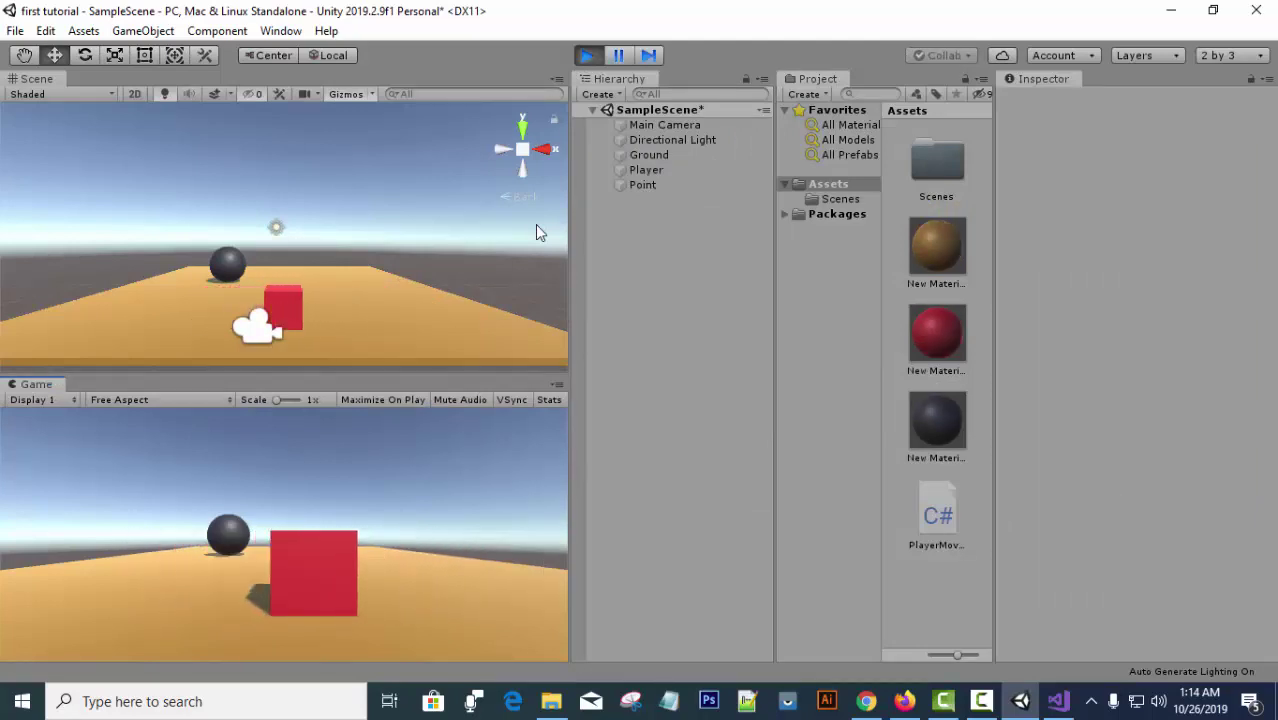
key(a)
key(d)
key(d)
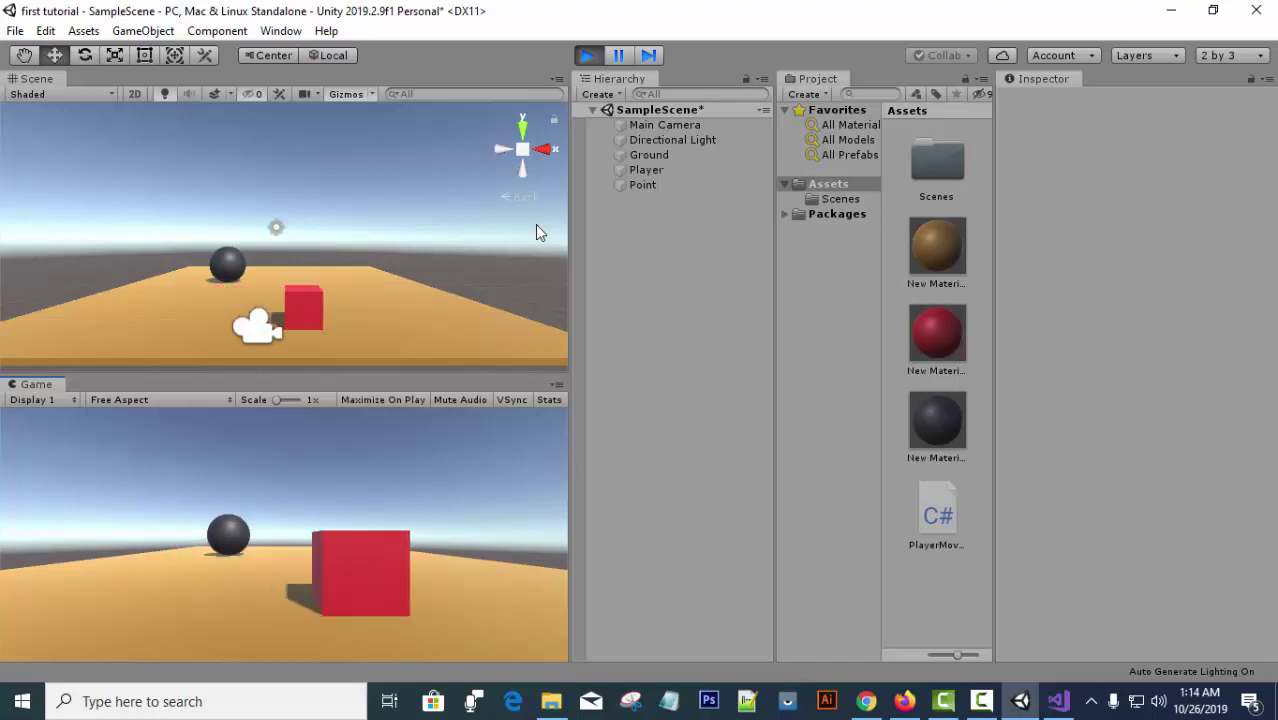
Stop Play with Ctrl+P and return to PlayerMovement.cs in Visual Studio.
key(ctrl+p)
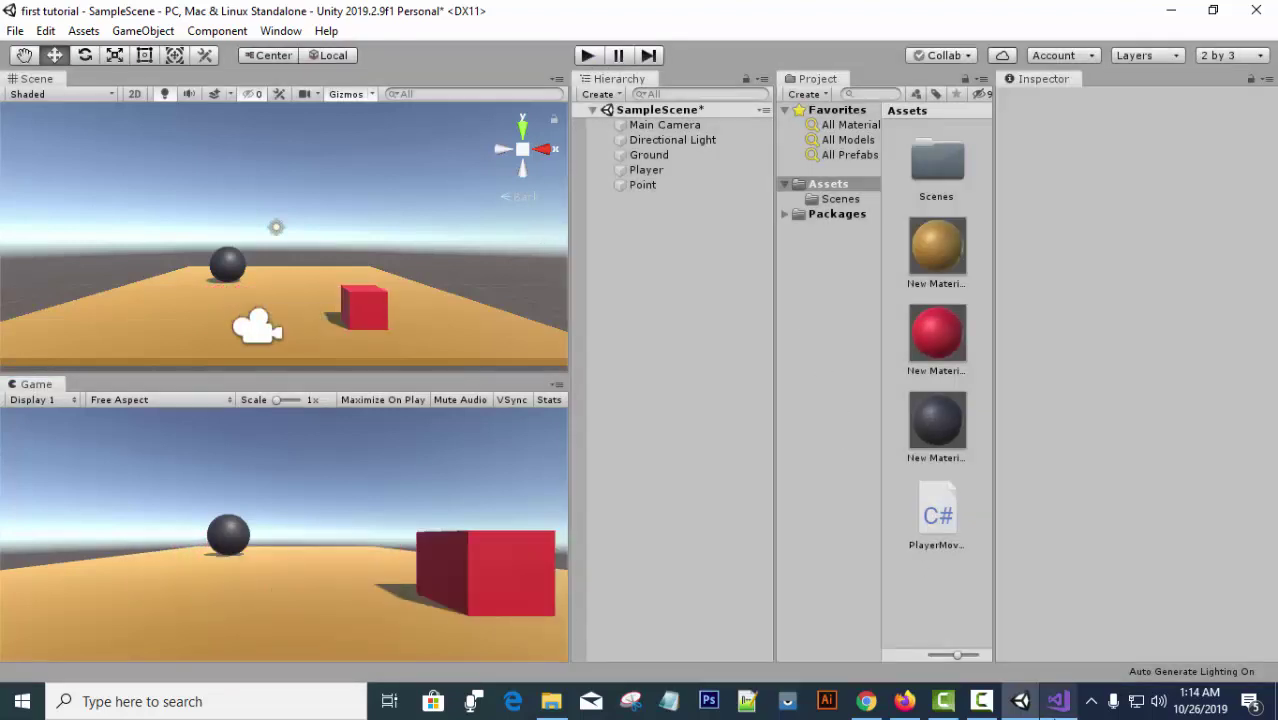
click(1058, 703)
click(810, 474)
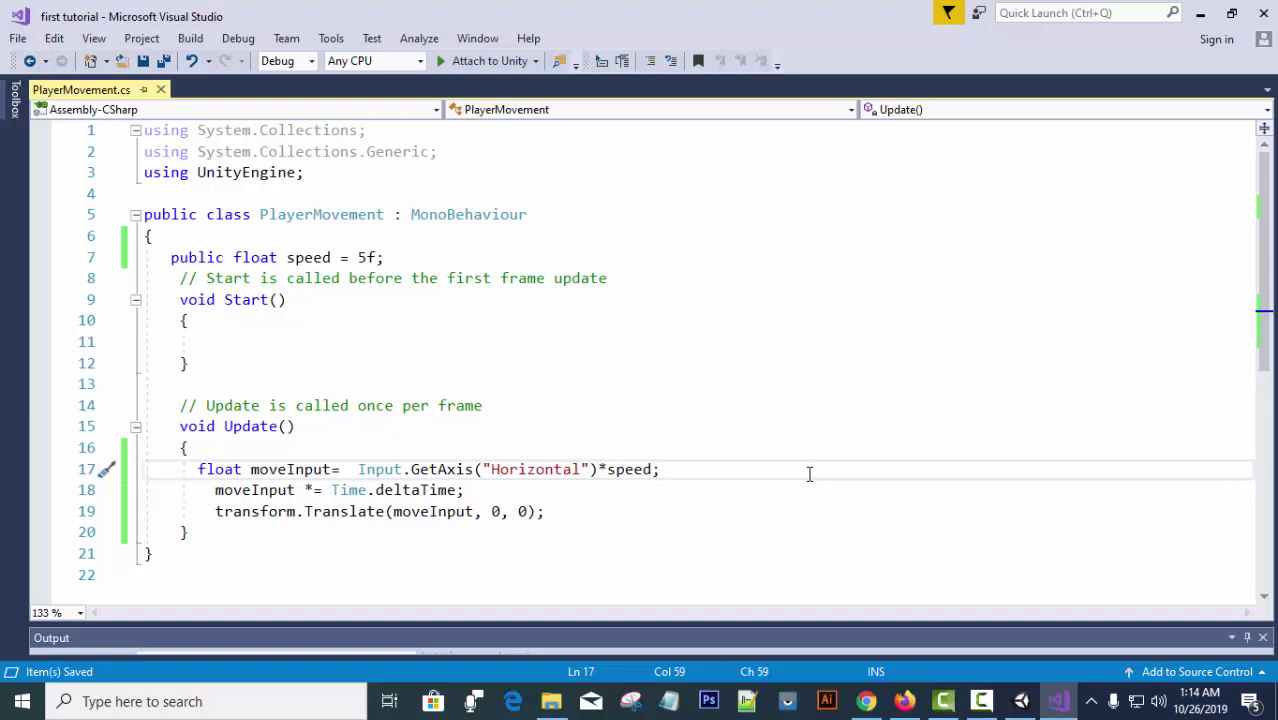
Replace "Horizontal" with "Vertical" in line 17's GetAxis call and save the script.
double_click(537, 470)
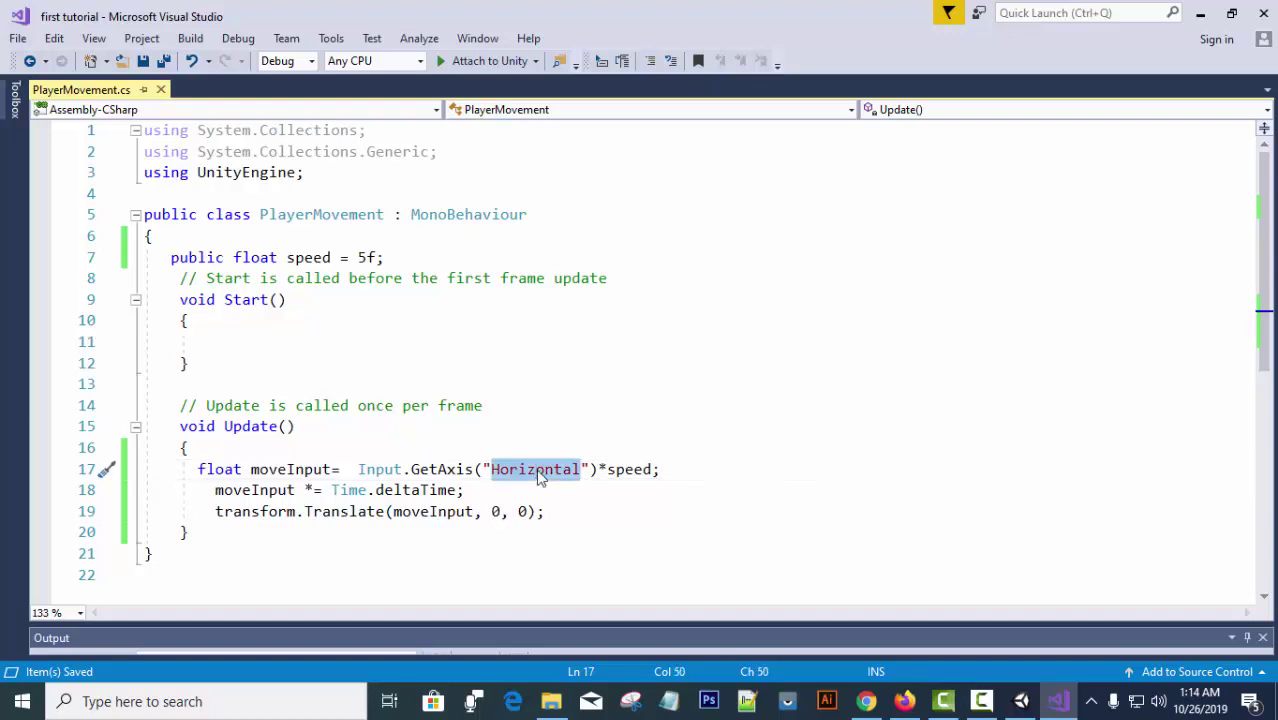
text(Vertical)
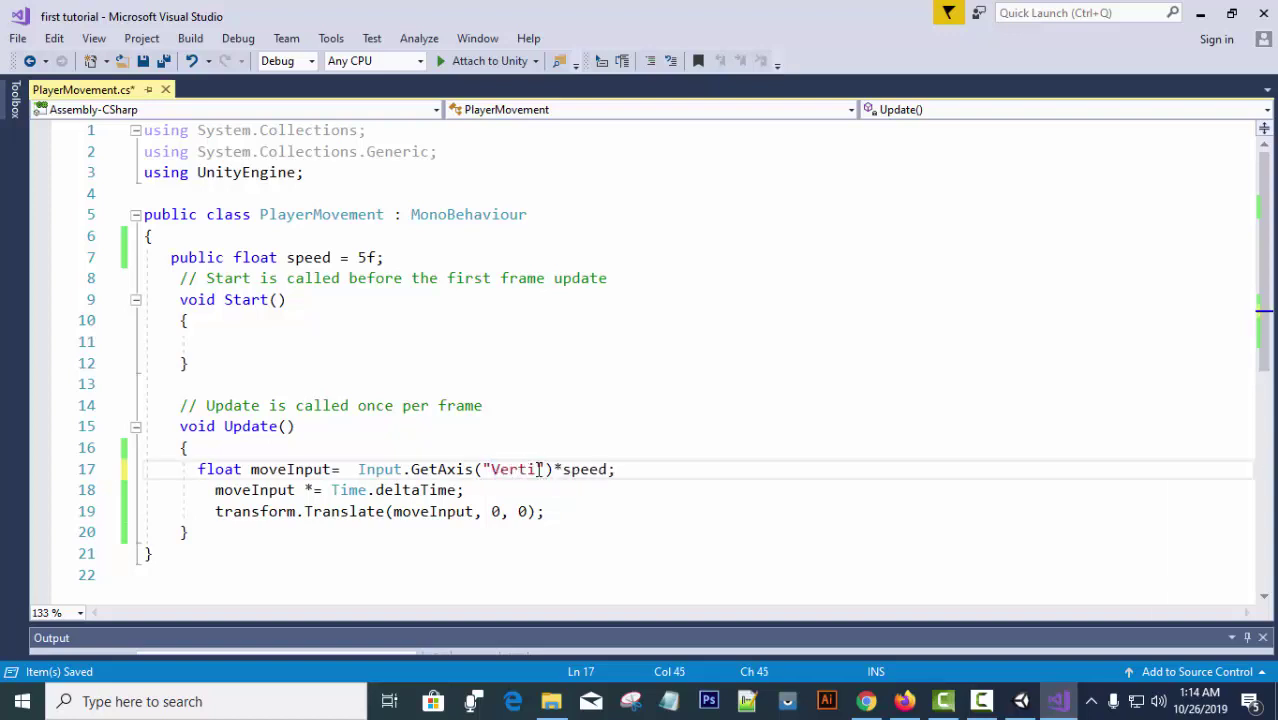
click(781, 354)
key(ctrl+s)
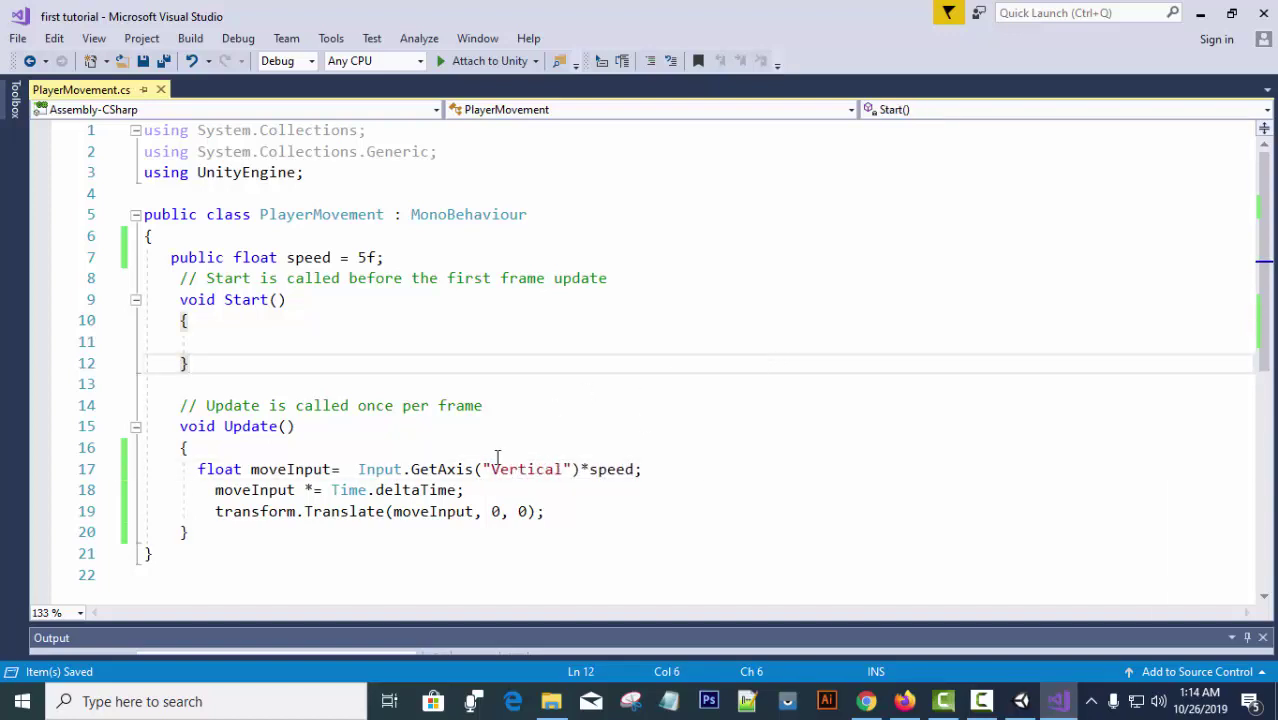
click(1022, 701)
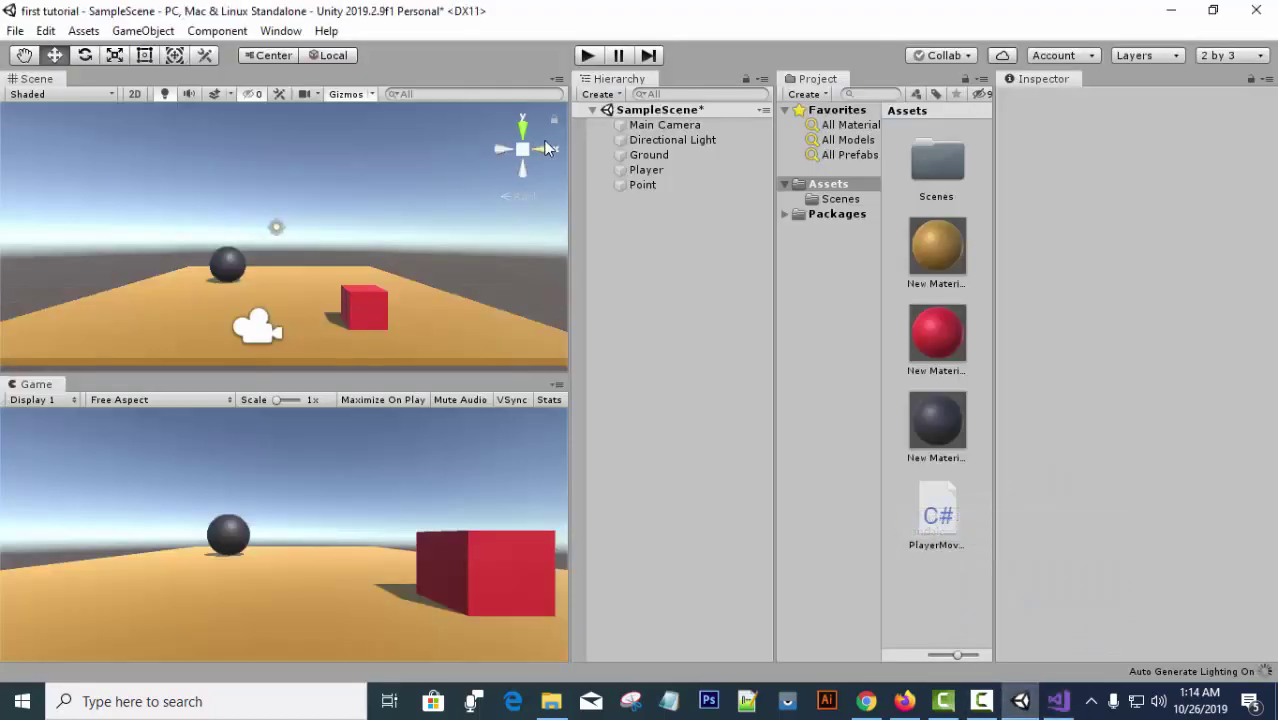
Play-test the Vertical-axis script, seeing the red cube slide sideways, then stop.
click(589, 56)
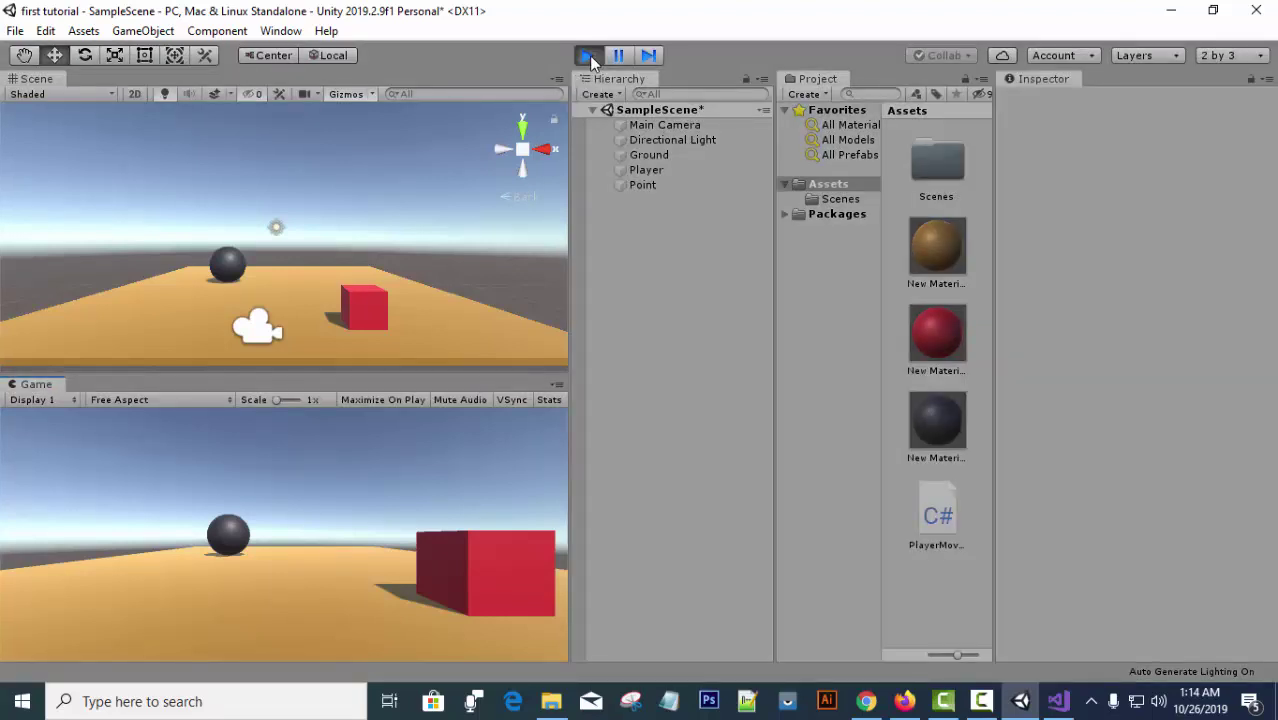
key(Left)
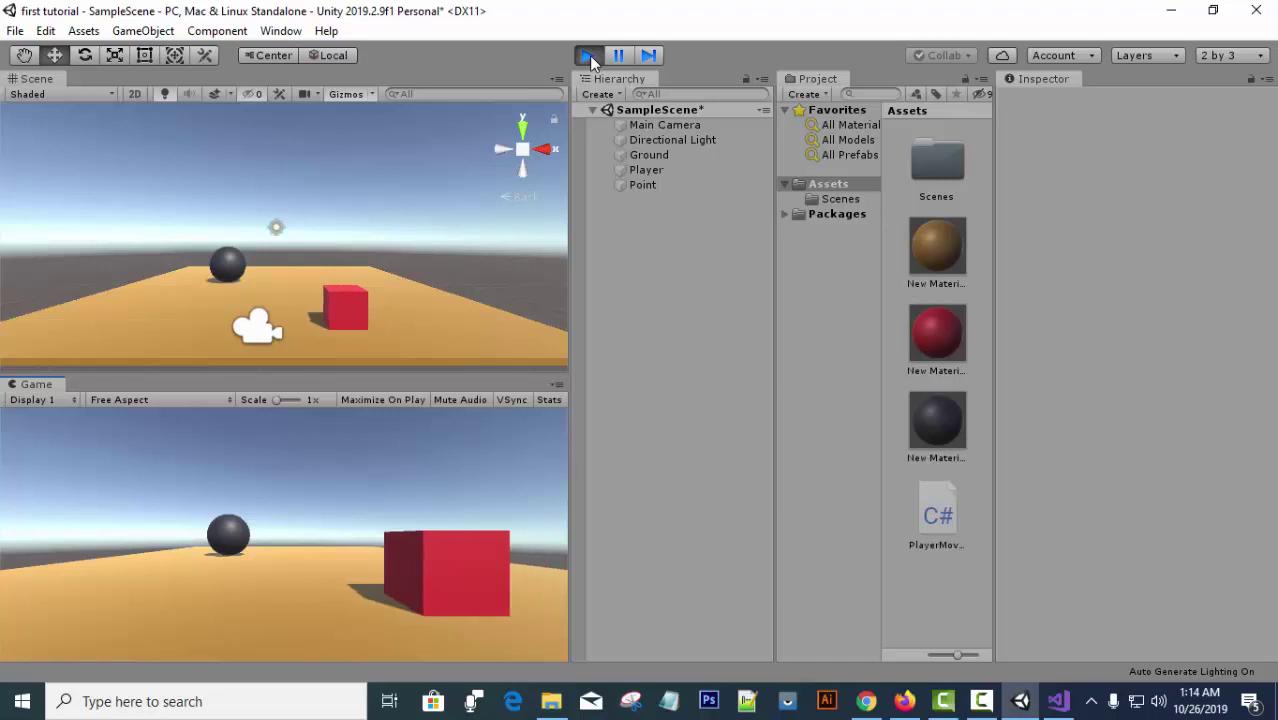
key(Right)
key(Left)
key(Right)
key(Left)
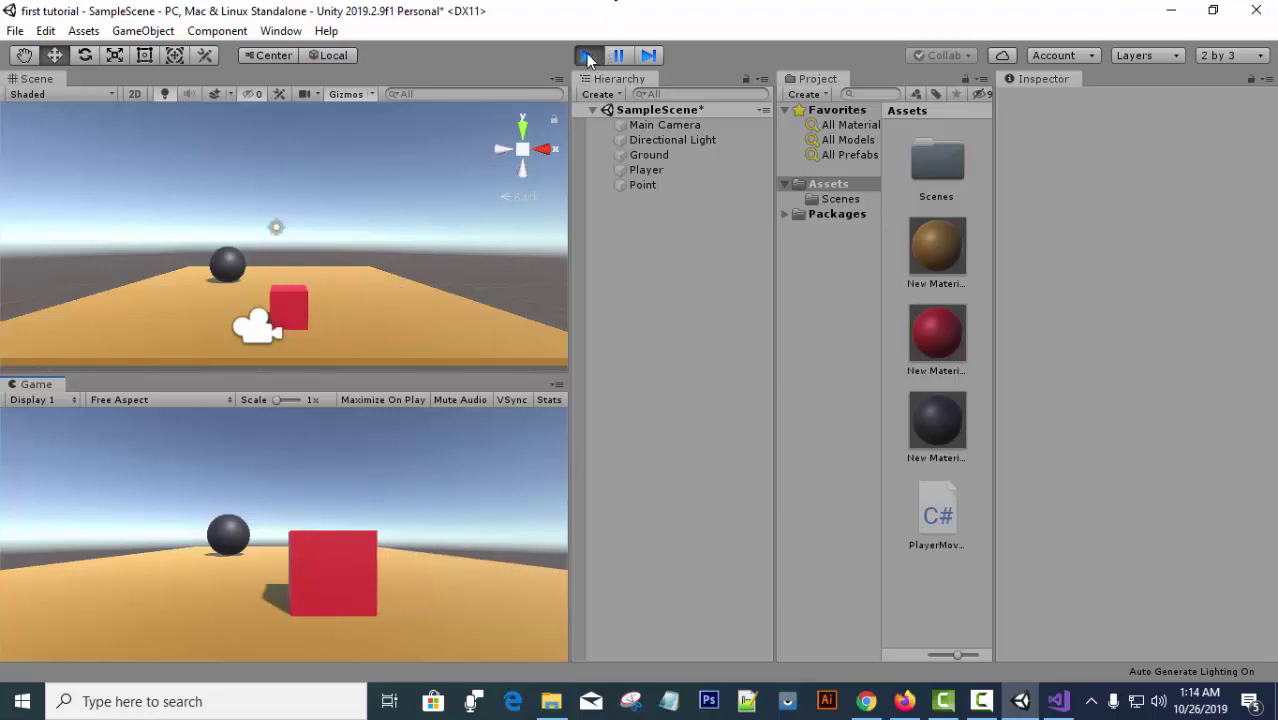
click(588, 56)
click(1057, 701)
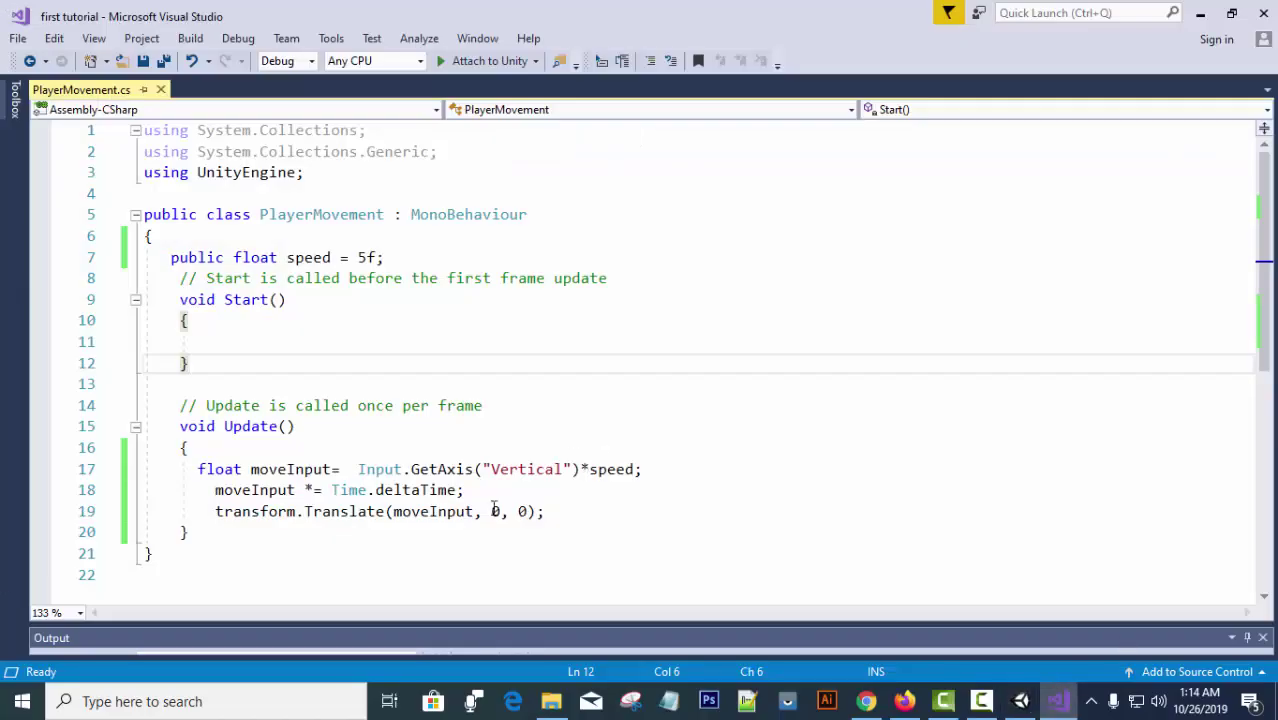
Move moveInput from Translate's first argument into its last argument on line 19.
click(396, 513)
drag(396, 513, 465, 513)
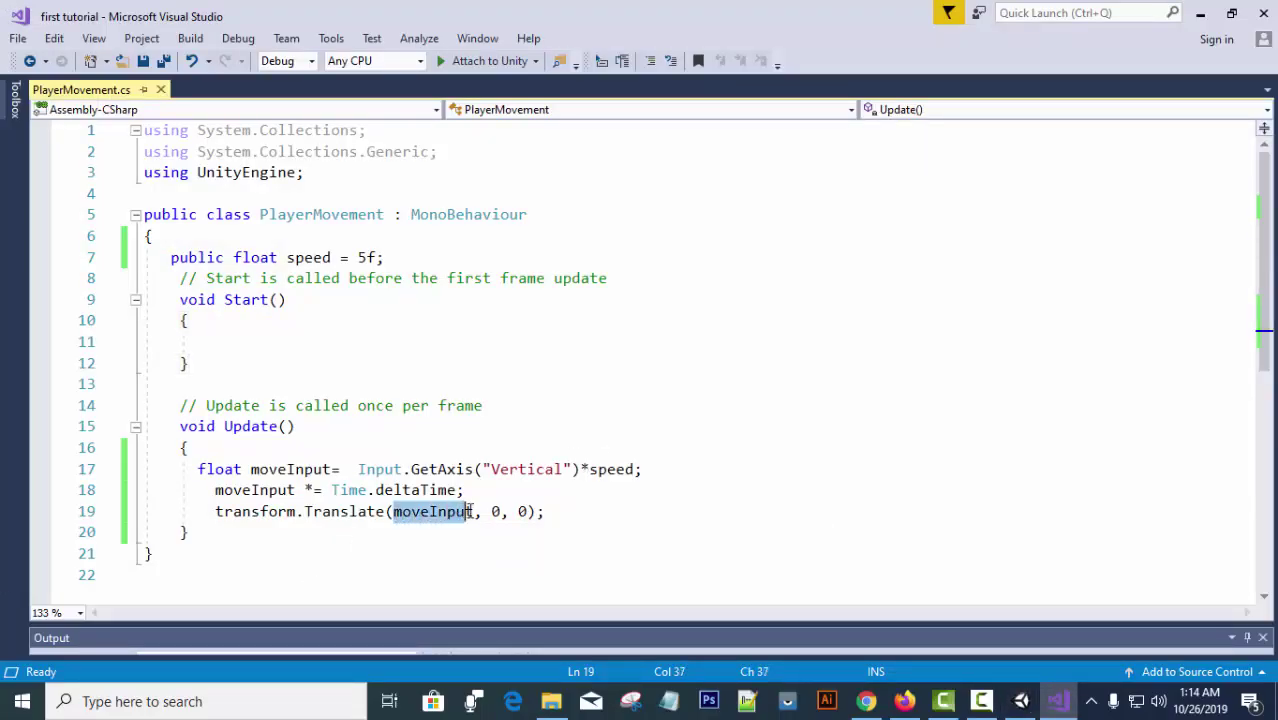
click(790, 384)
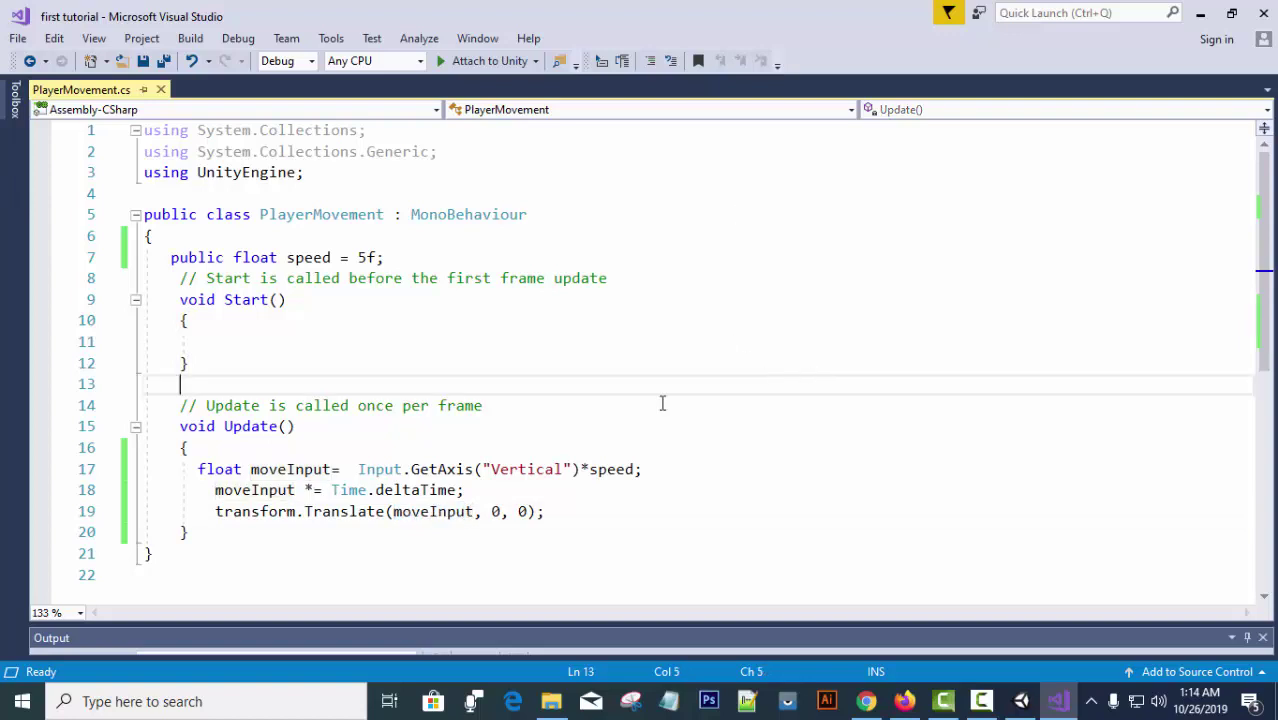
double_click(522, 512)
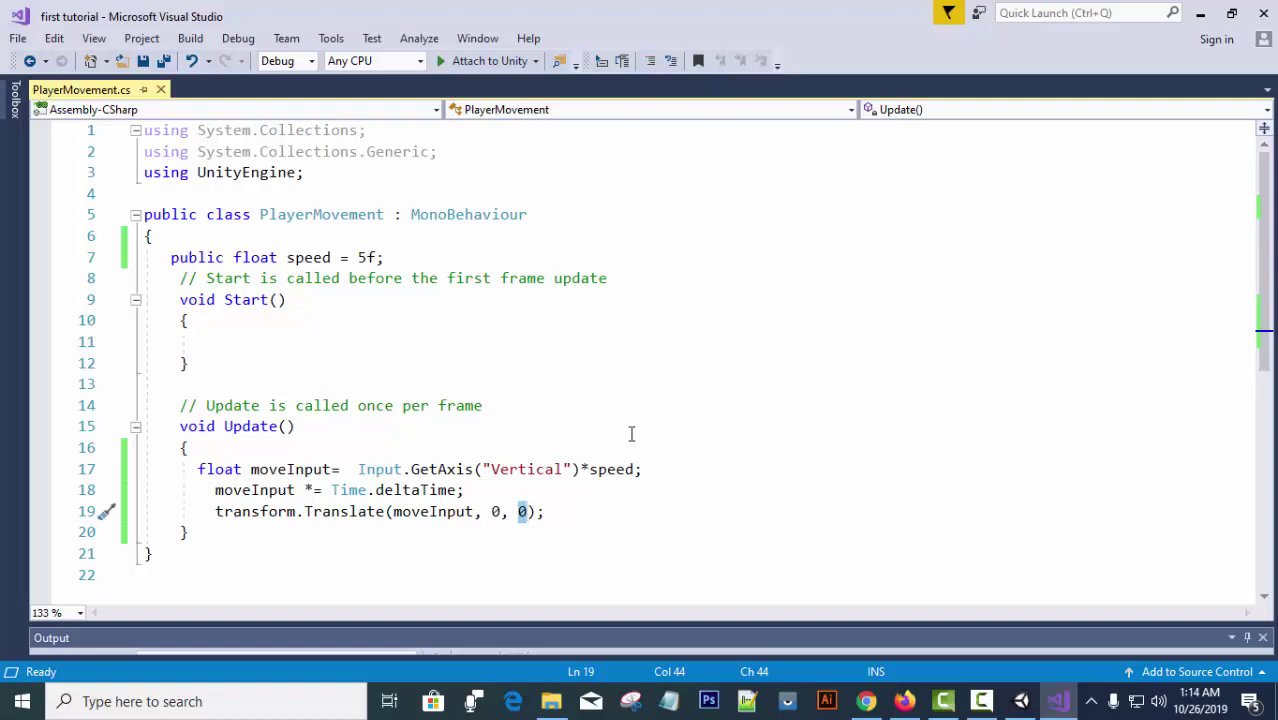
drag(394, 513, 474, 513)
key(ctrl+c)
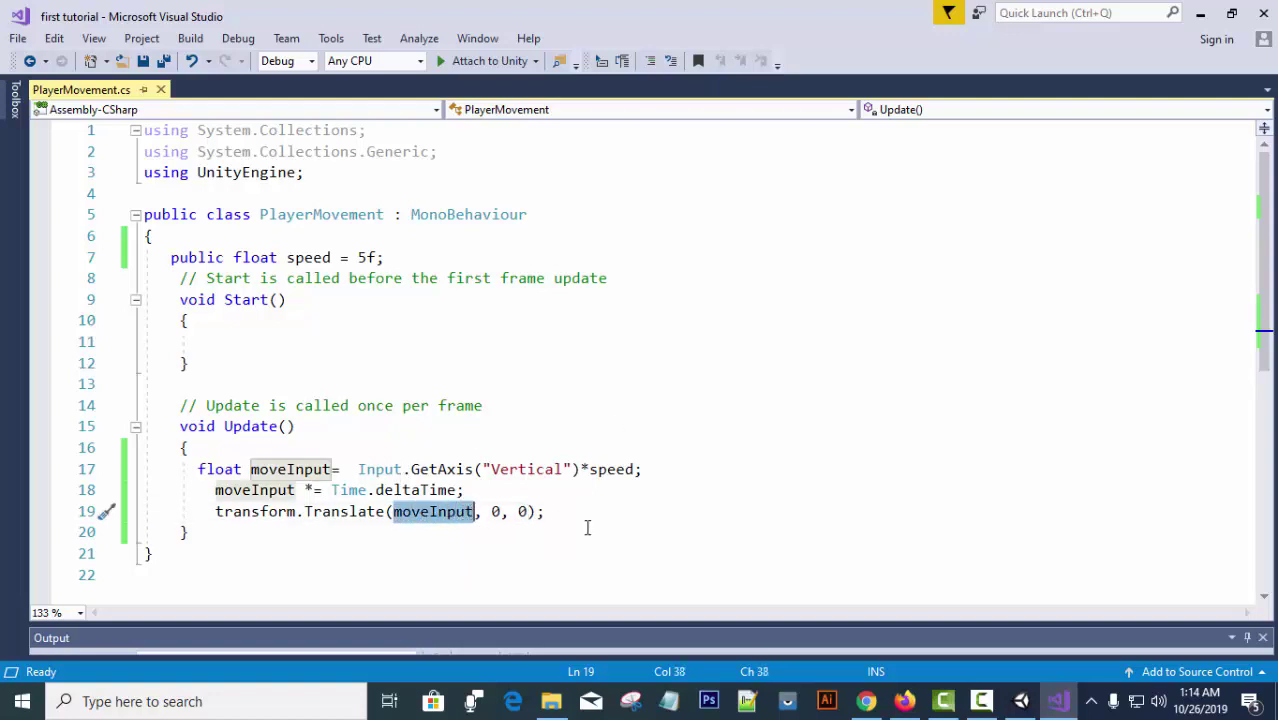
key(BackSpace)
double_click(443, 512)
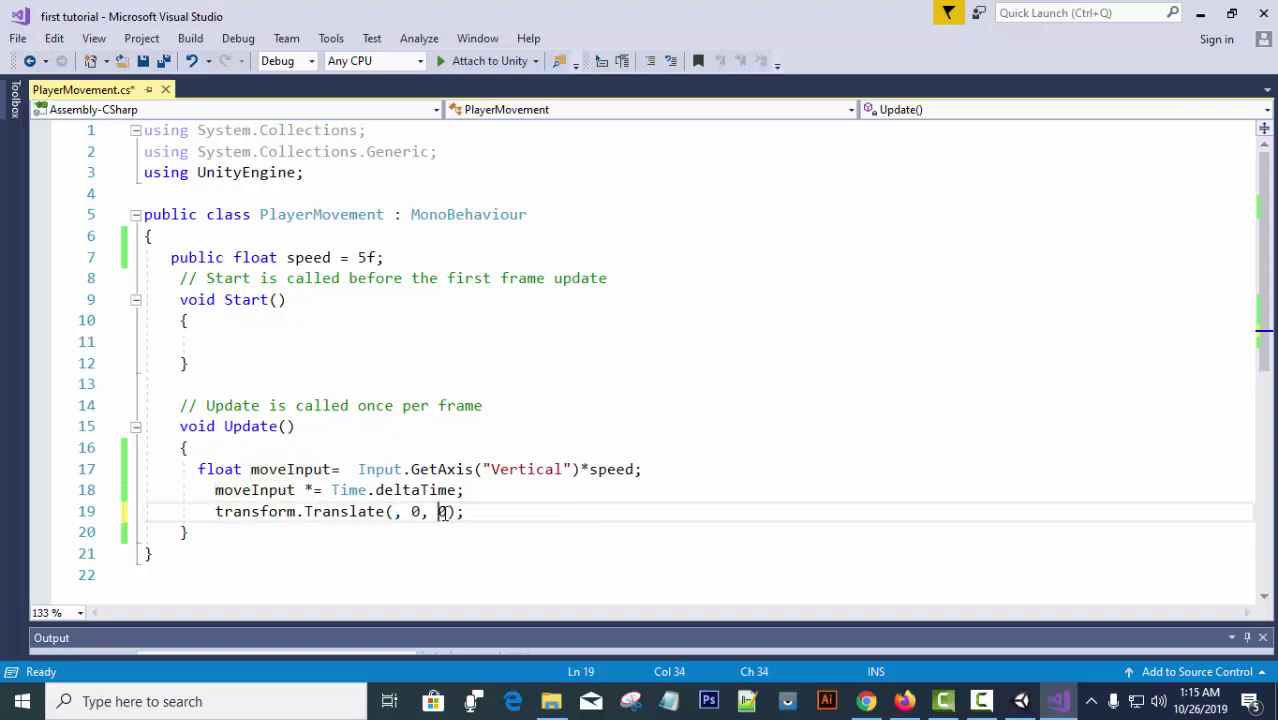
key(ctrl+v)
Fill the first Translate argument with 0, giving Translate(0, 0, moveInput).
click(395, 512)
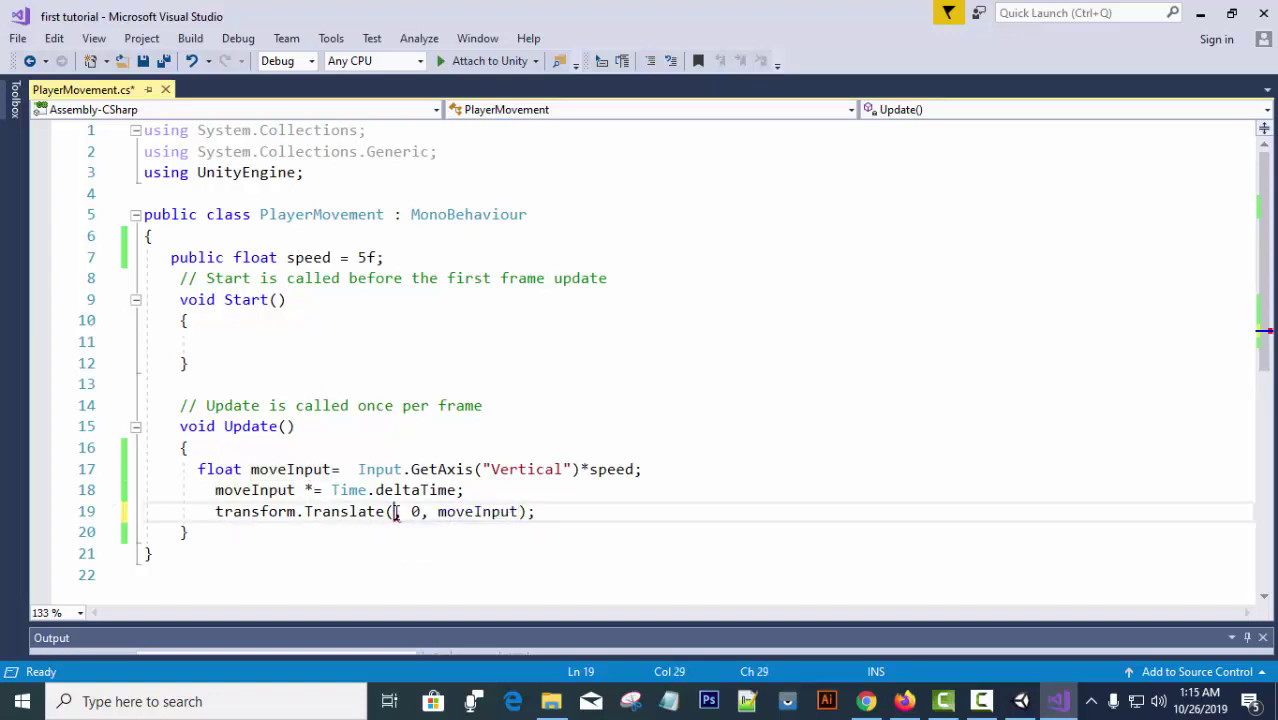
text(,)
key(Left)
text(0)
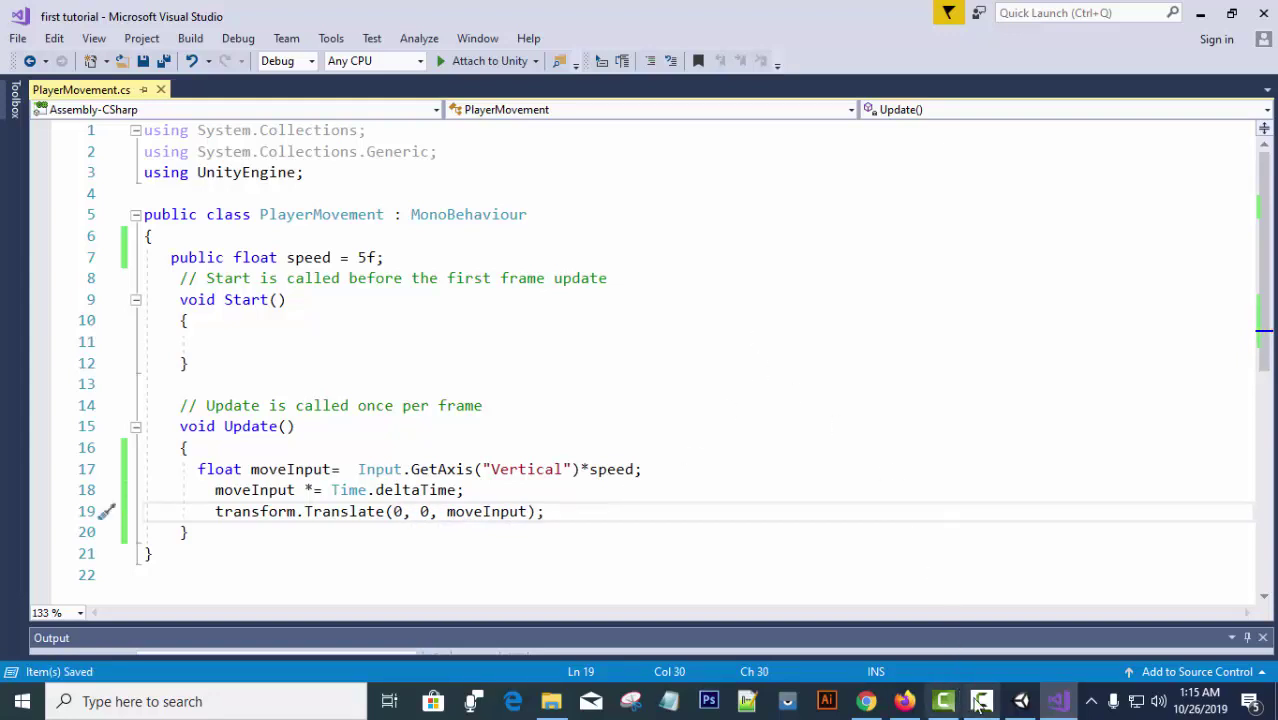
click(1021, 701)
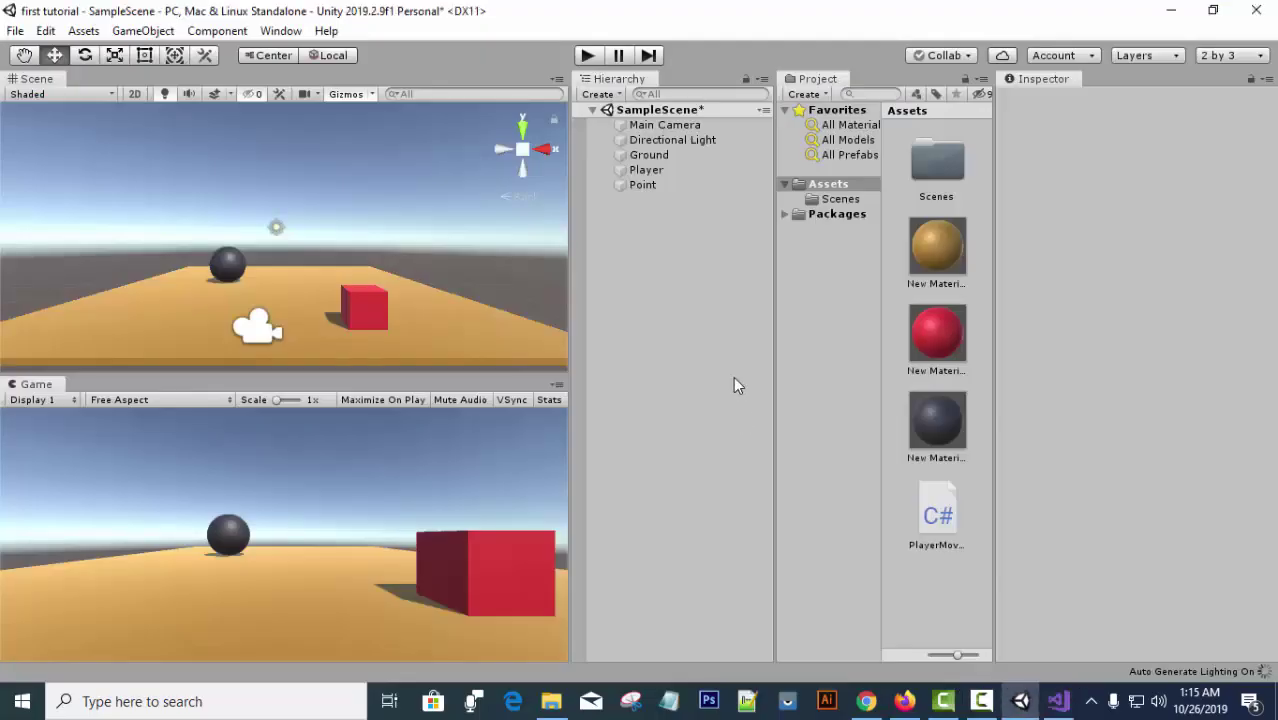
Play-test with W and S, driving the red cube toward and away from the camera, then stop.
click(588, 55)
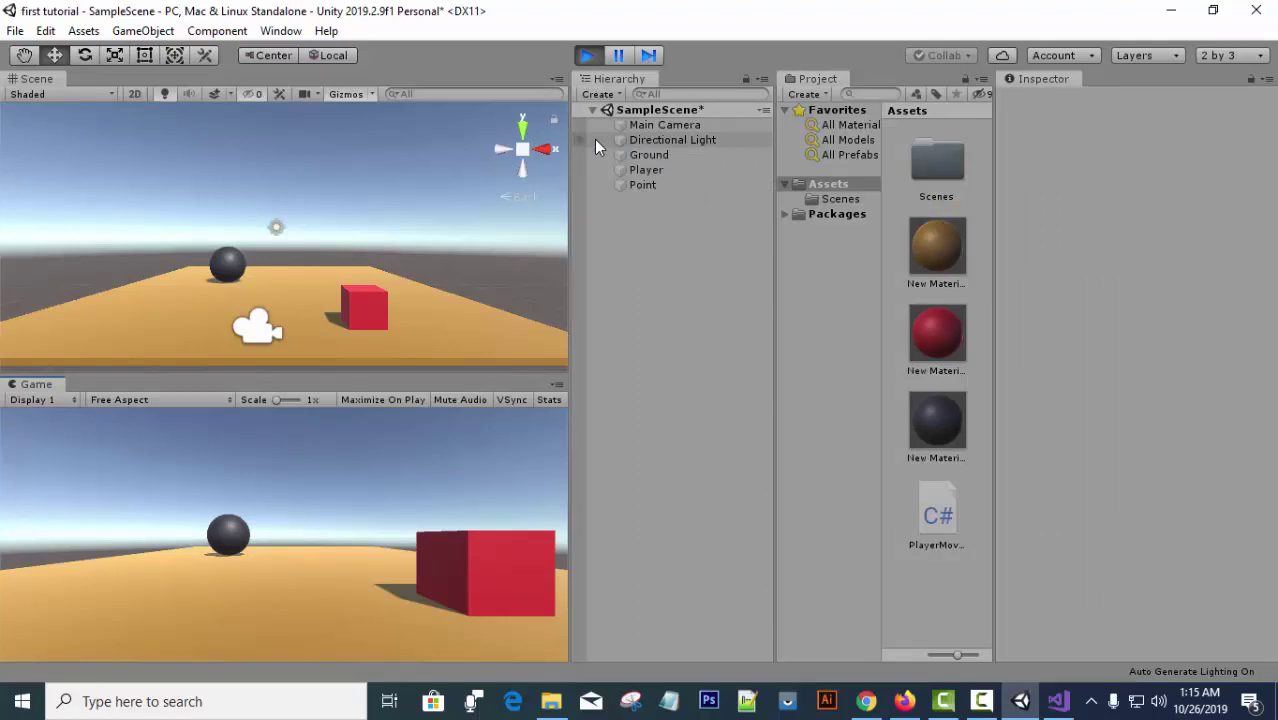
key(w)
key(s)
key(w)
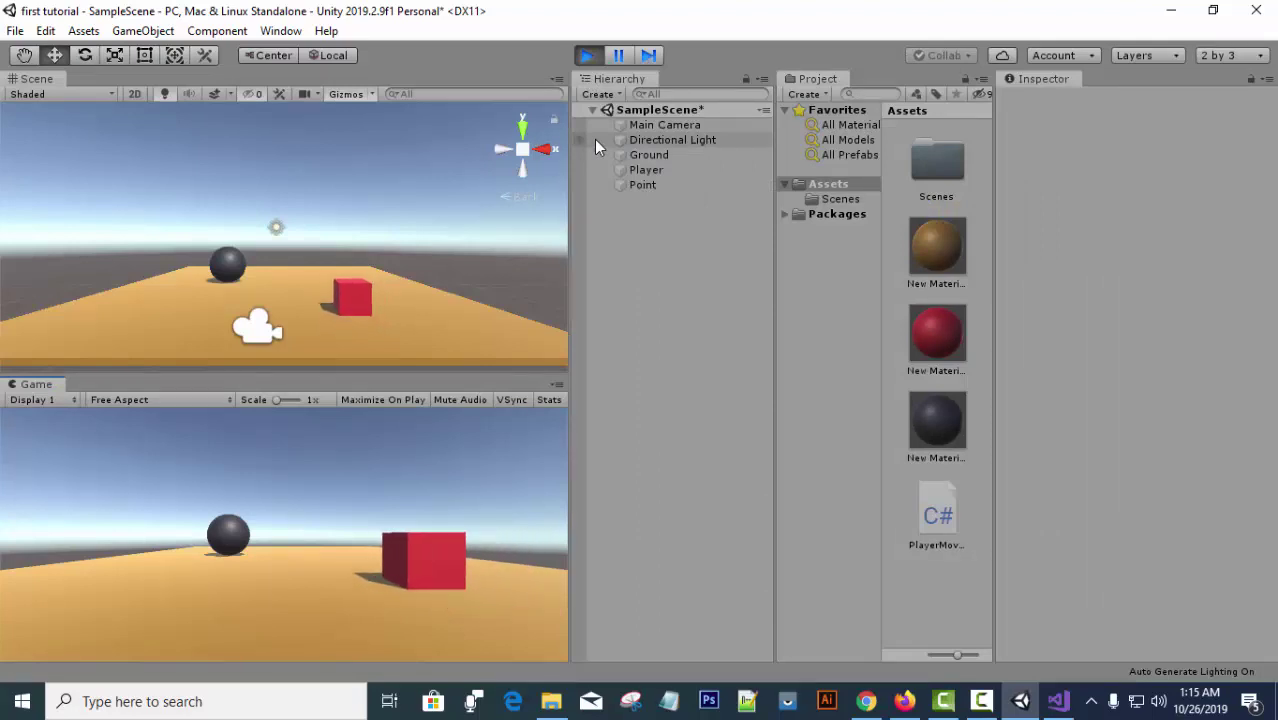
key(s)
key(w)
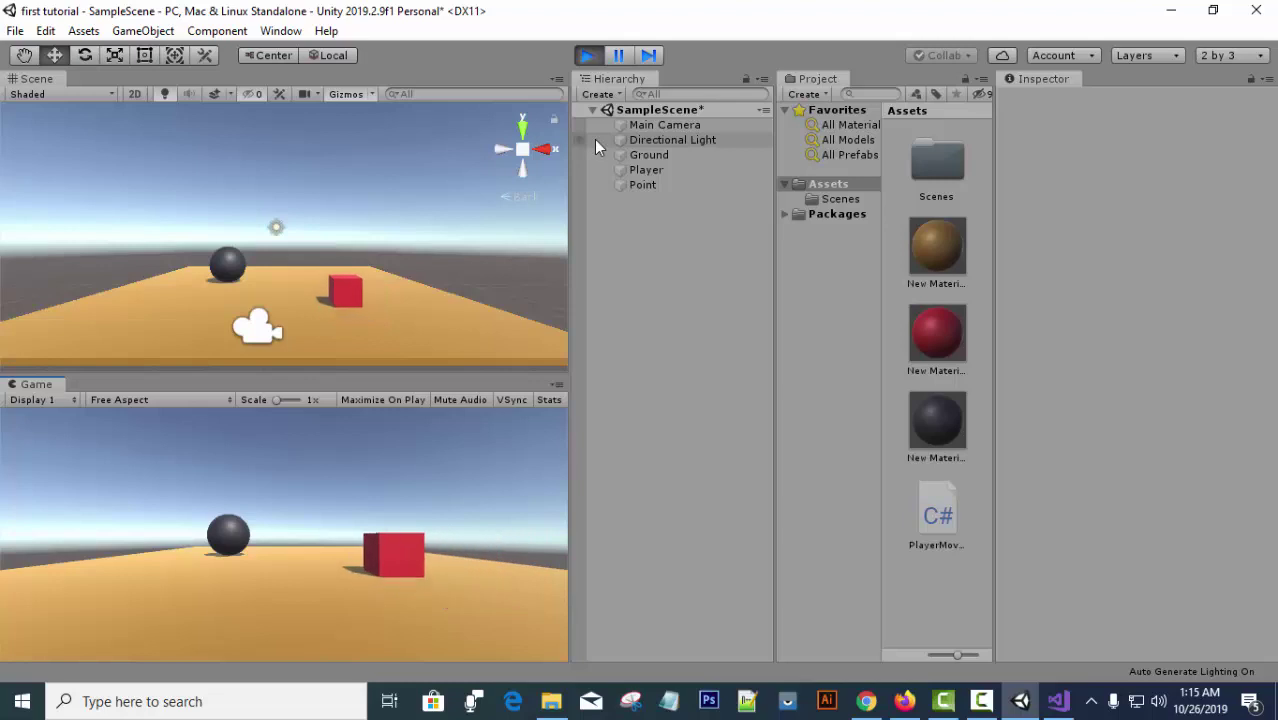
key(s)
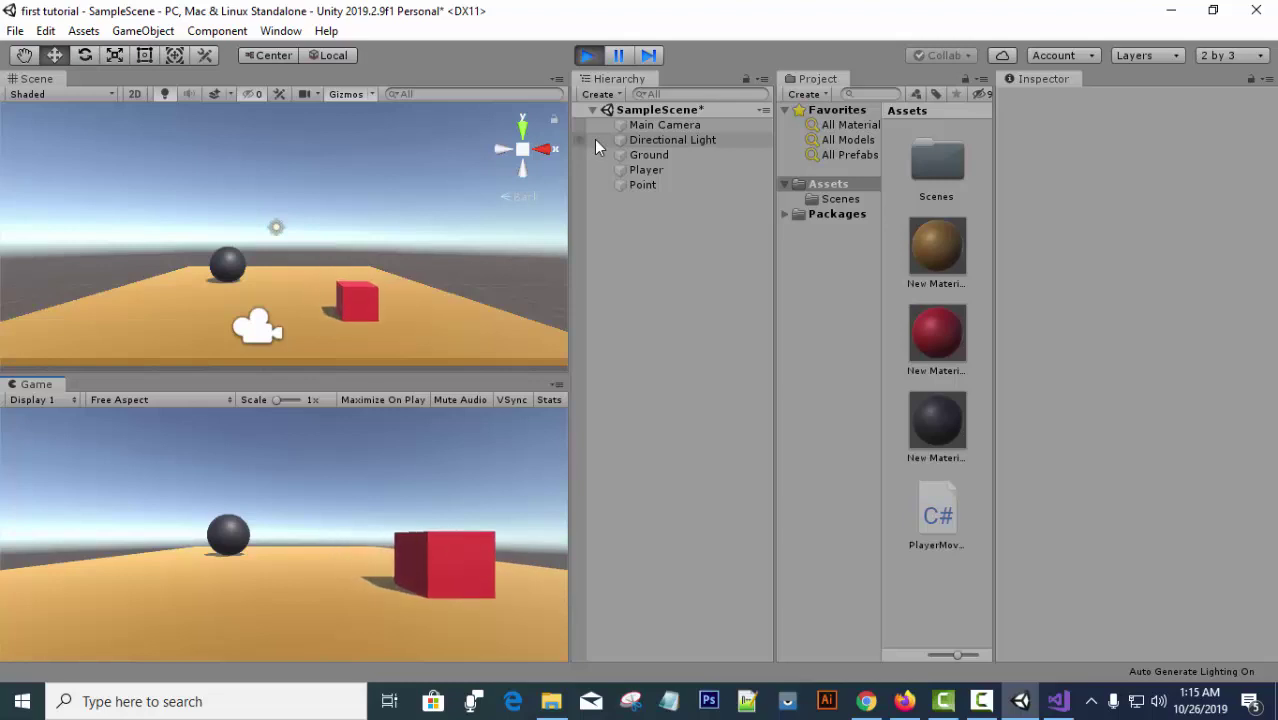
key(w)
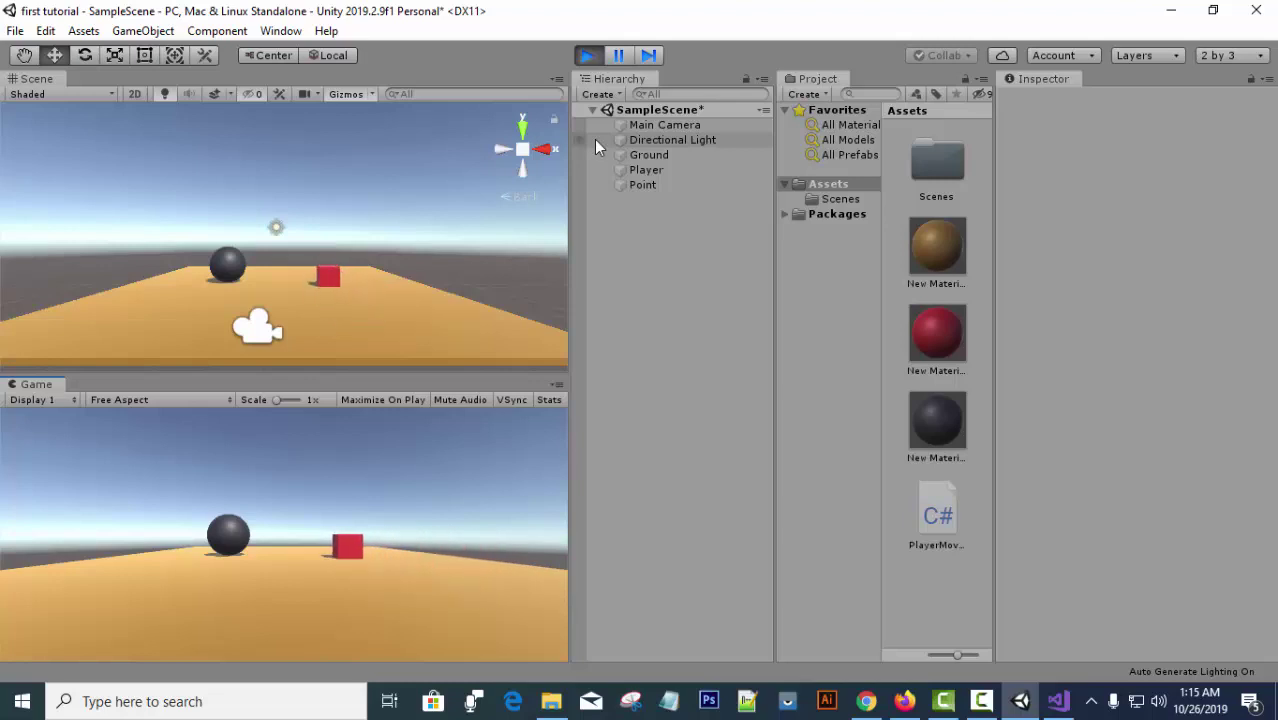
key(s)
key(w)
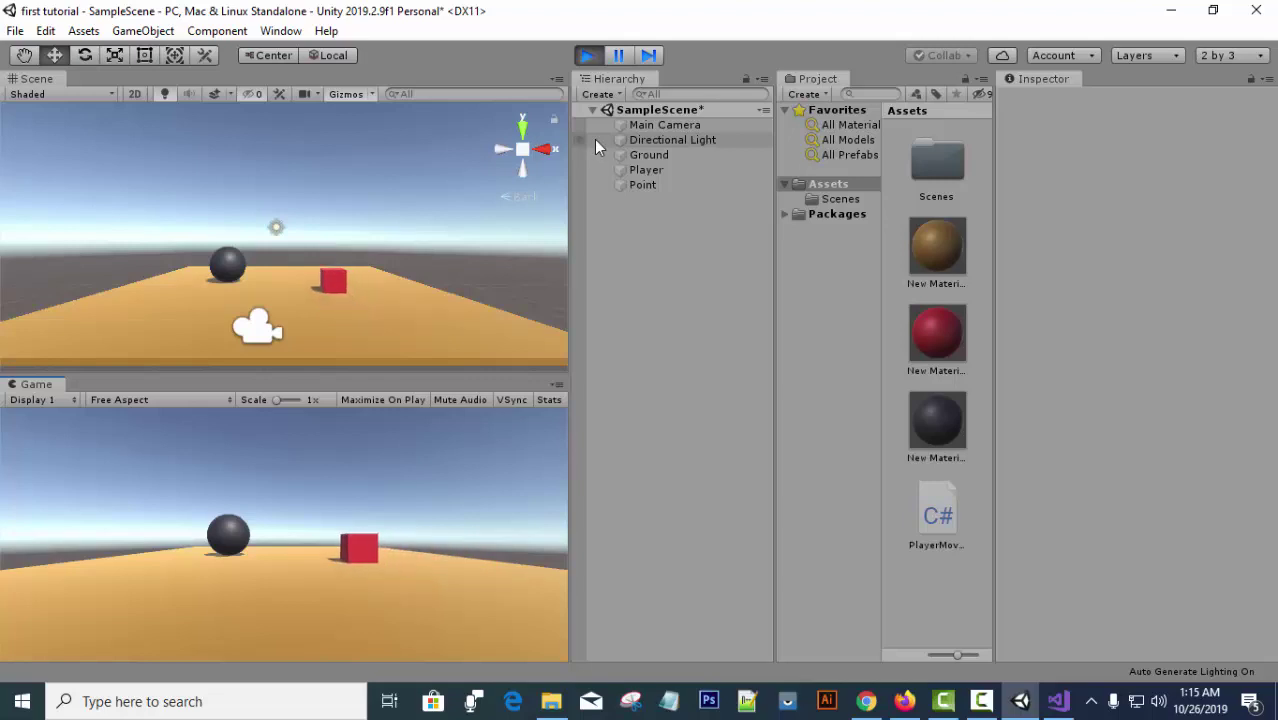
key(s)
key(w)
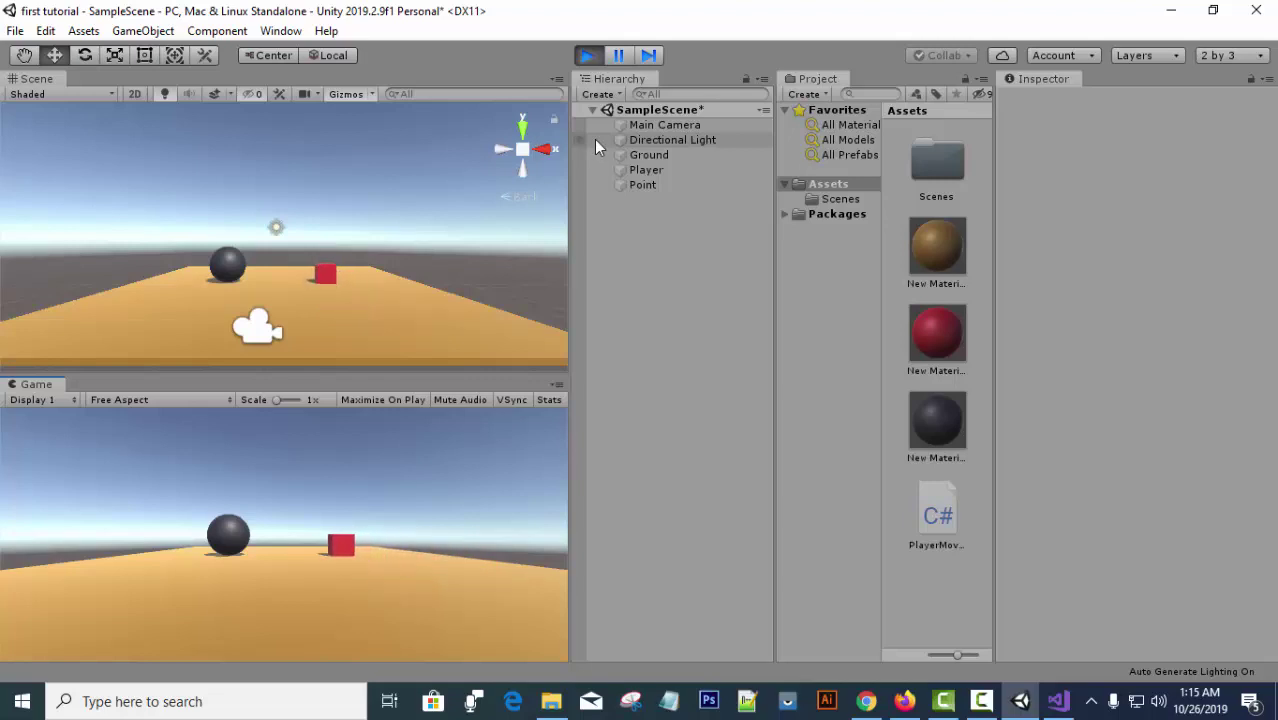
click(588, 55)
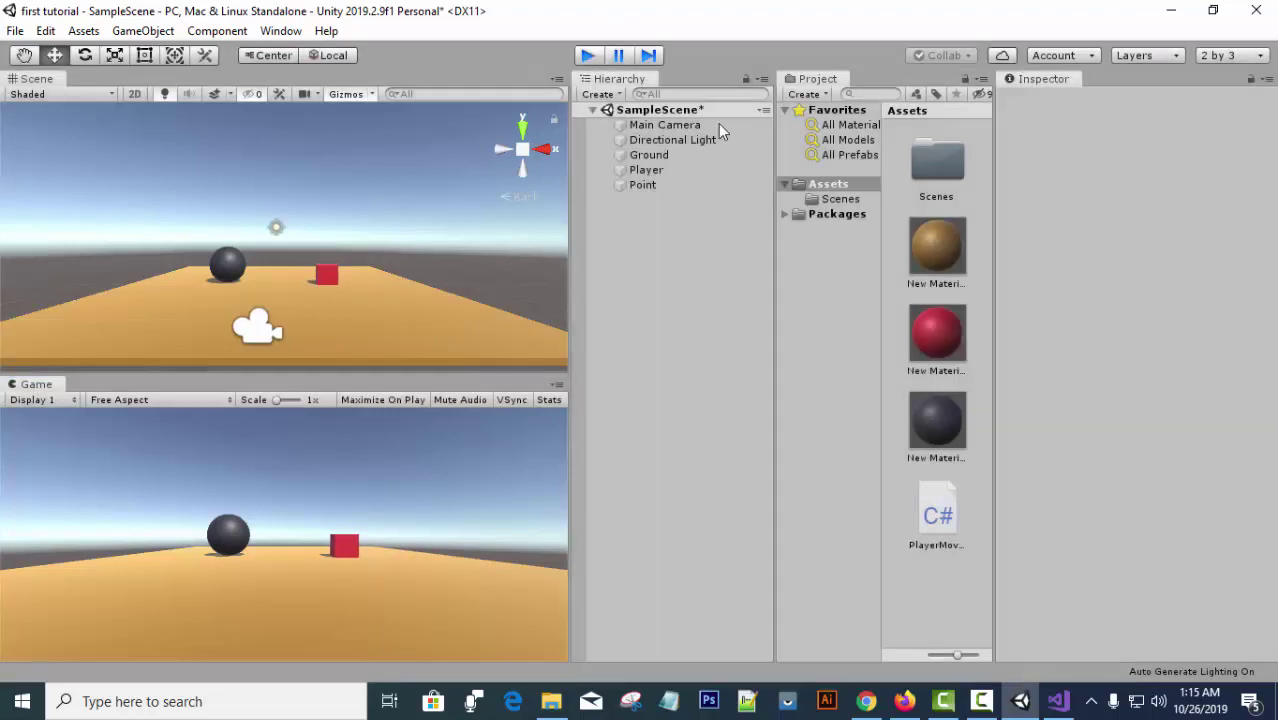
click(1058, 701)
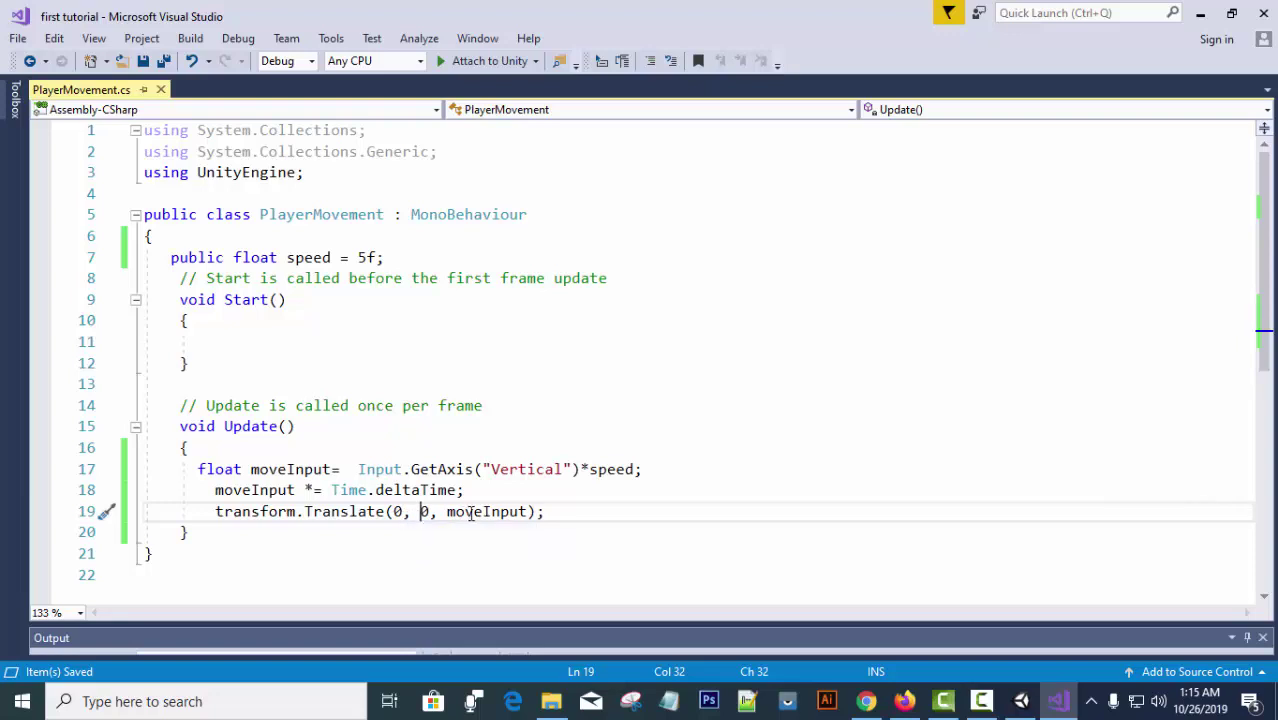
Remove the stray spaces around the arguments in line 19's Translate call.
click(429, 512)
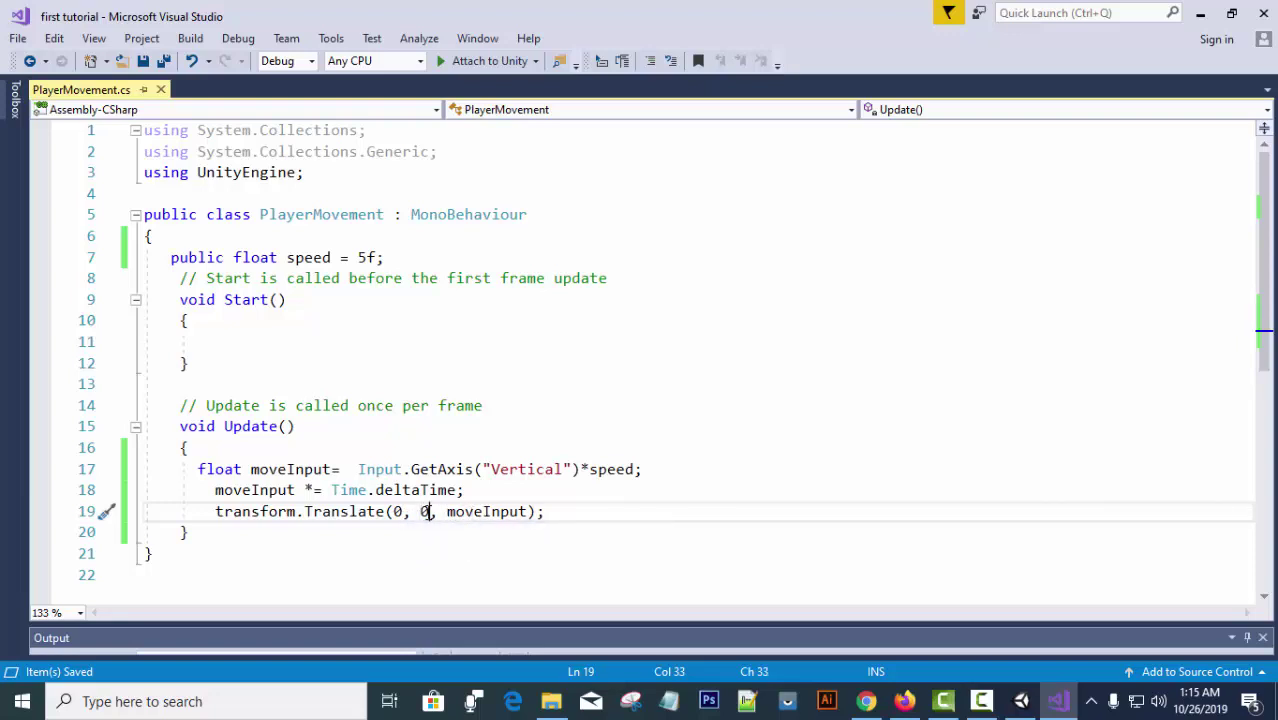
click(417, 512)
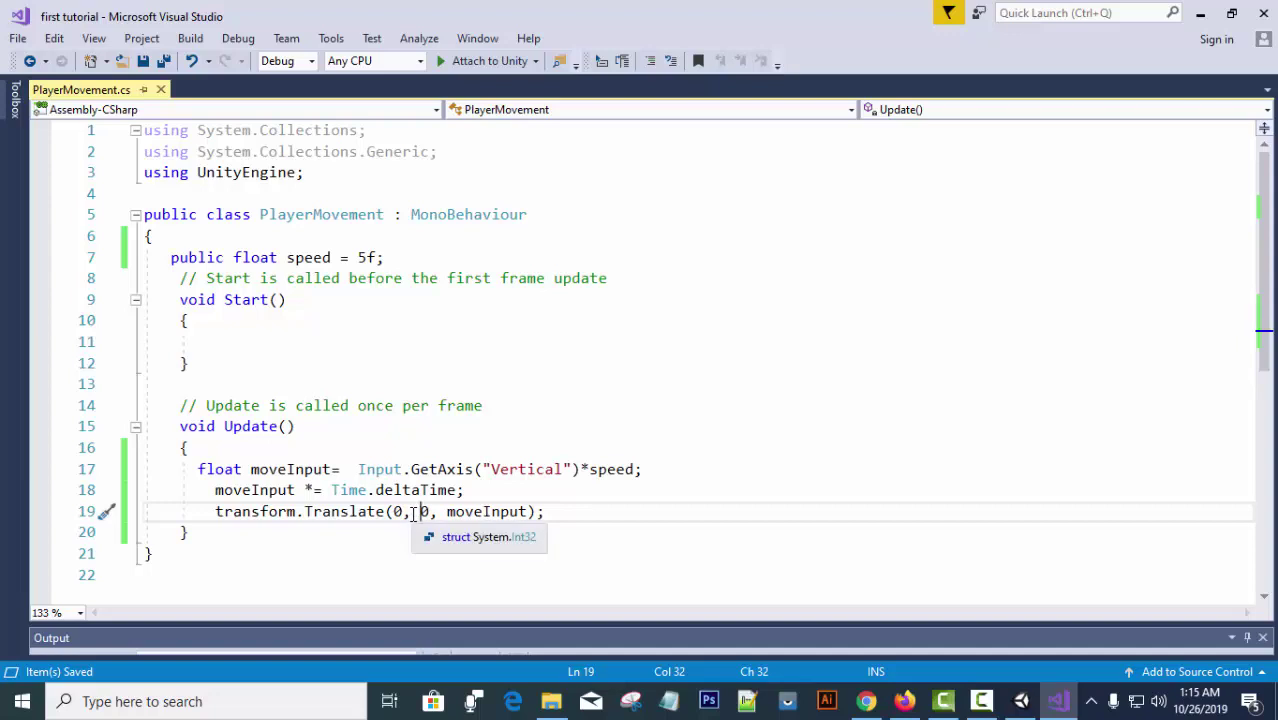
click(413, 512)
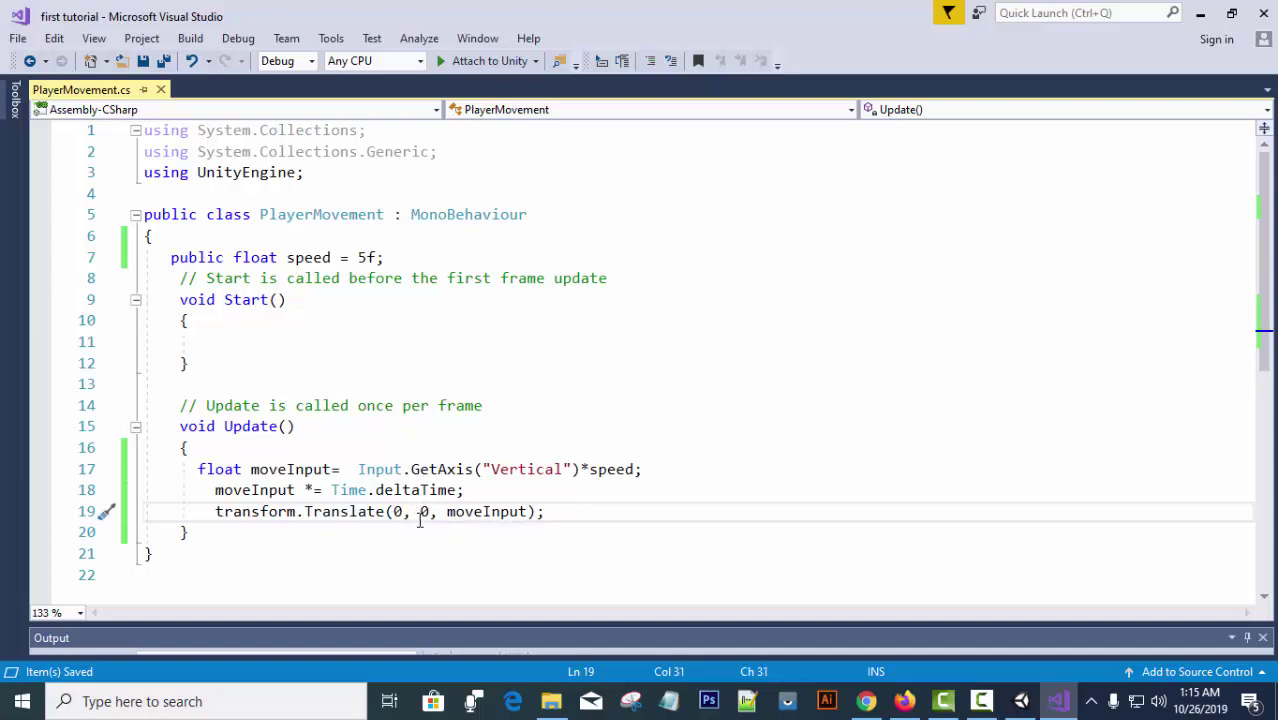
key(Delete)
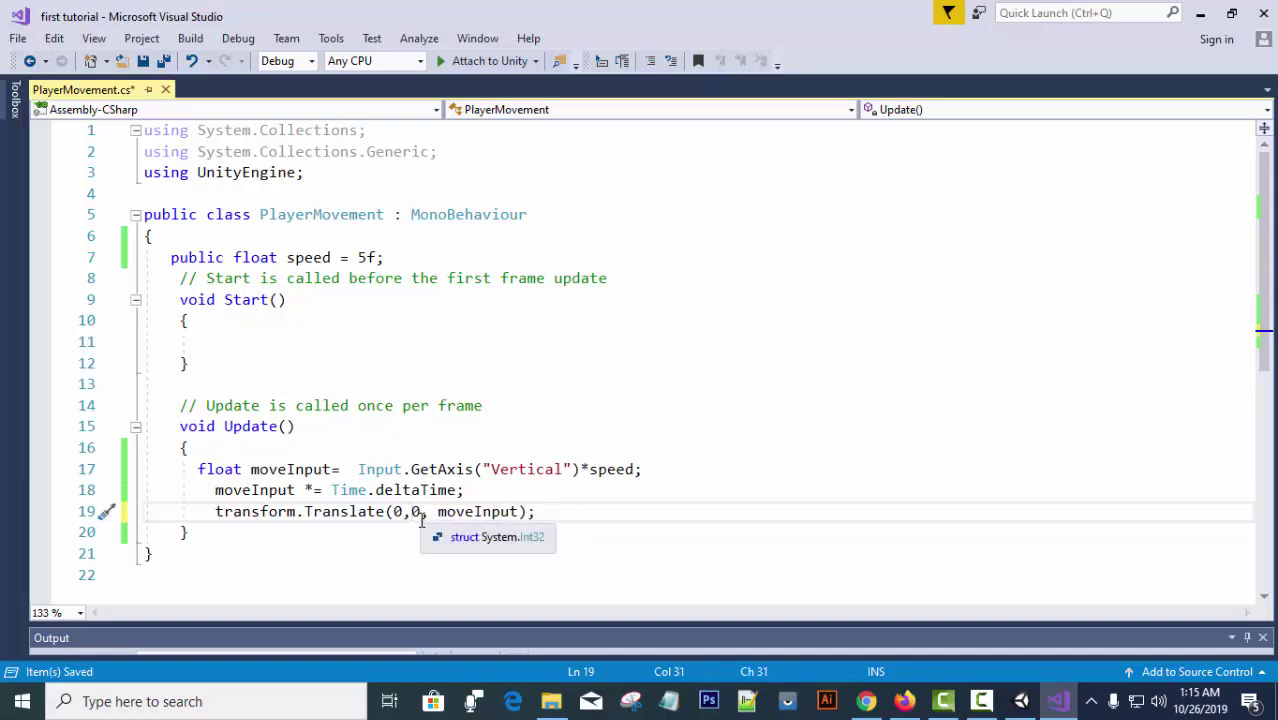
key(Right)
key(Right)
key(BackSpace)
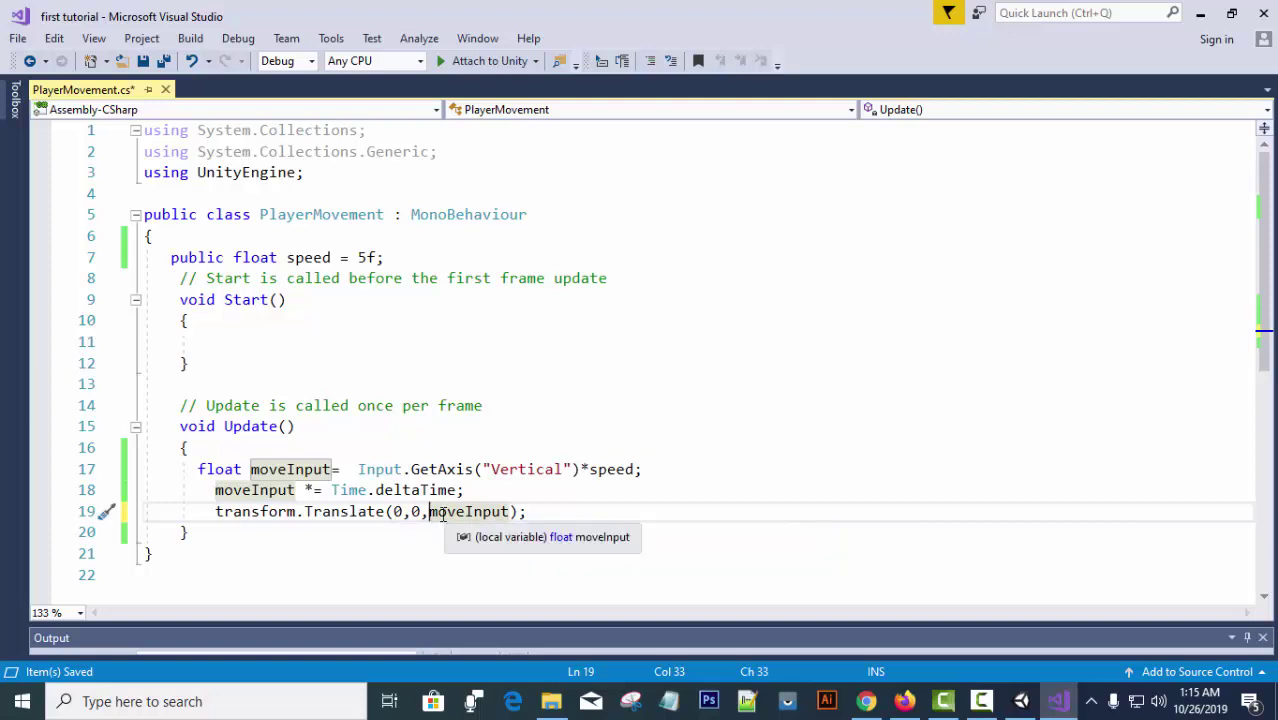
Make moveInput the second argument, giving Translate(0, moveInput,0), and save PlayerMovement.cs.
drag(429, 511, 512, 511)
key(ctrl+c)
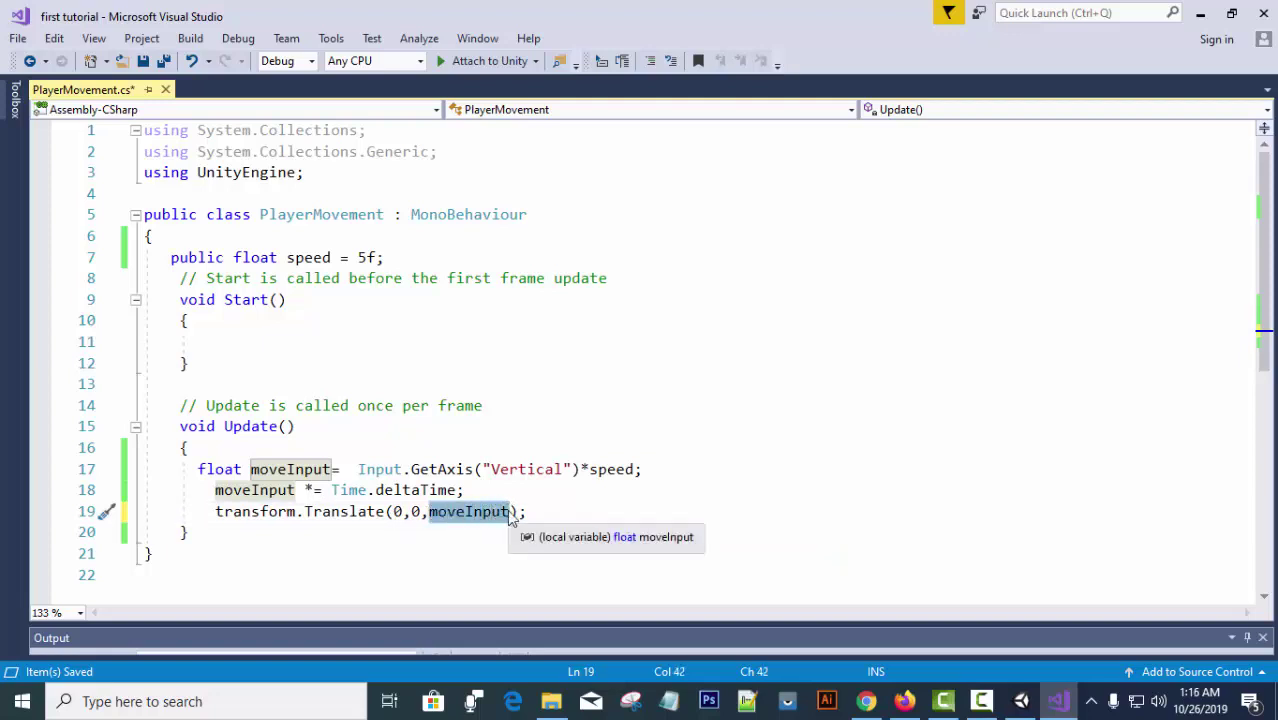
key(BackSpace)
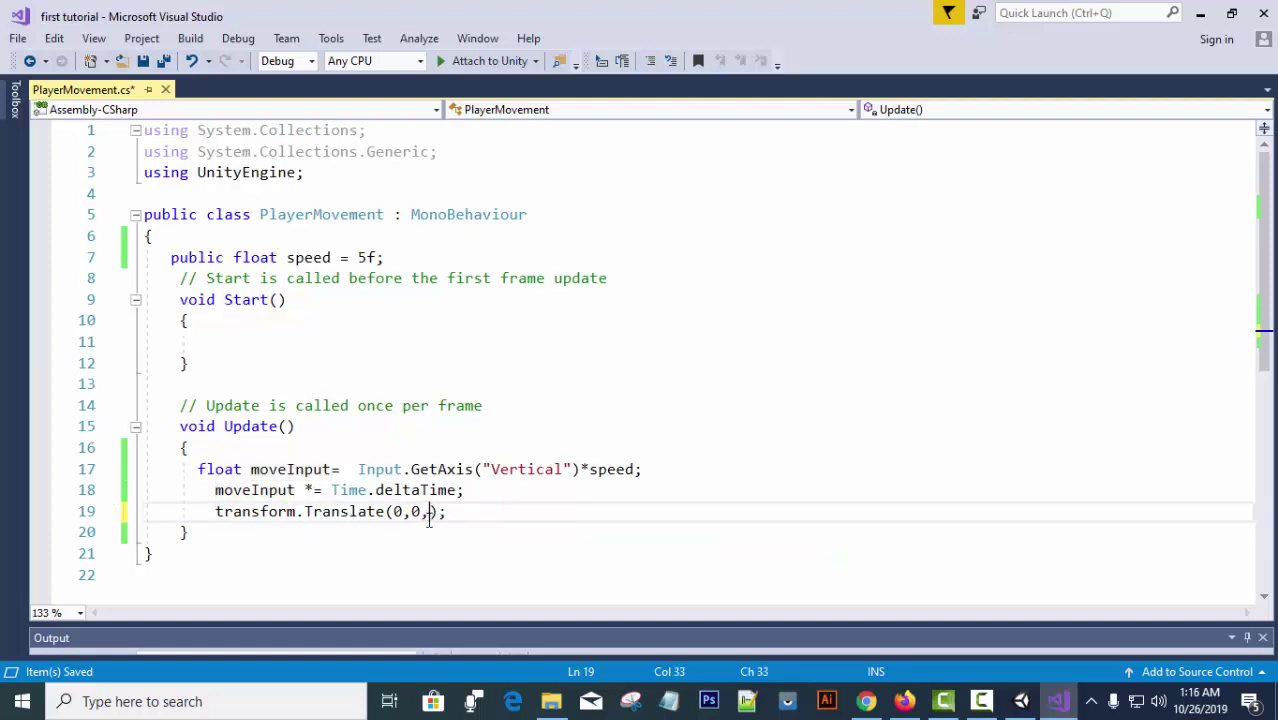
click(412, 513)
key(ctrl+v)
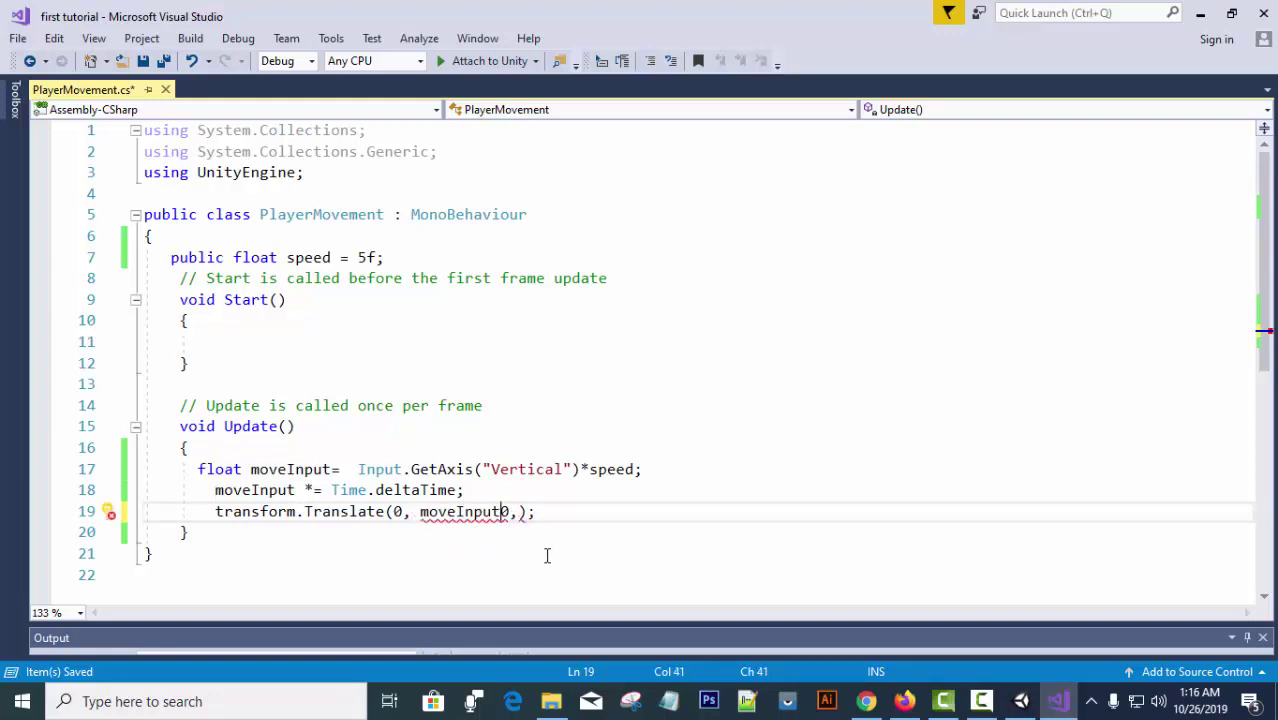
text(,)
key(Right)
key(Right)
key(BackSpace)
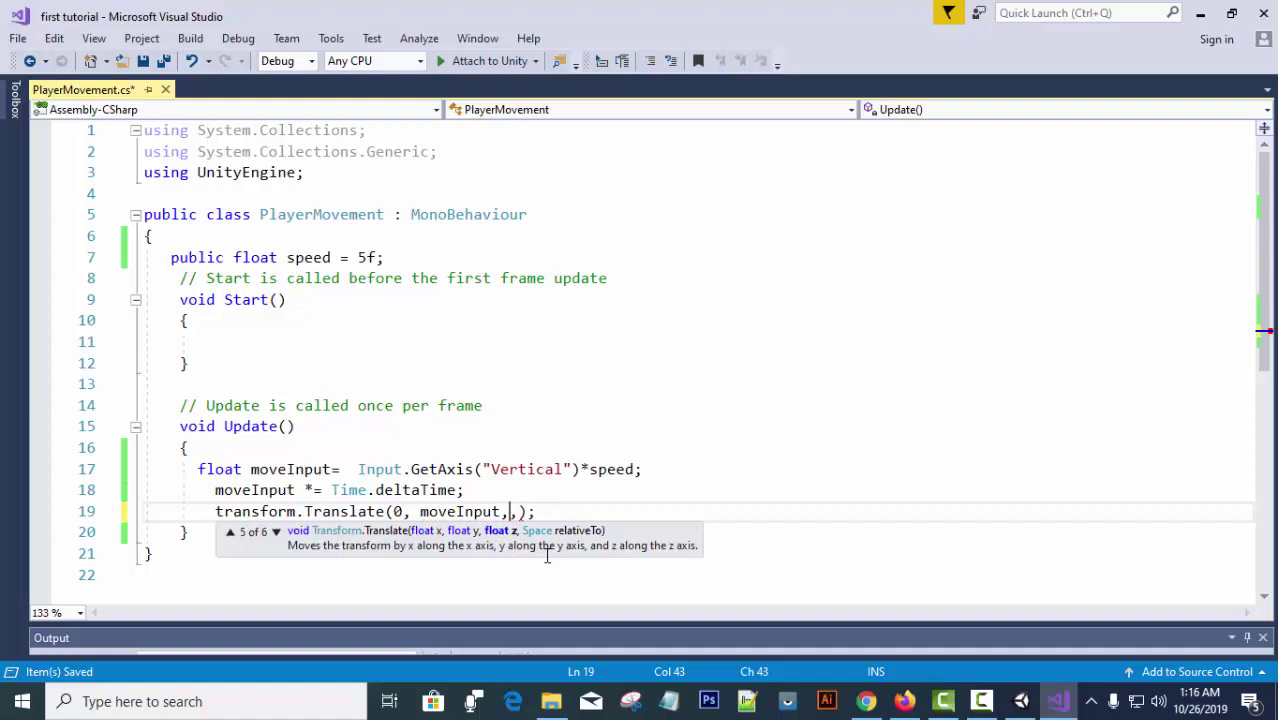
text(0)
key(Delete)
click(717, 380)
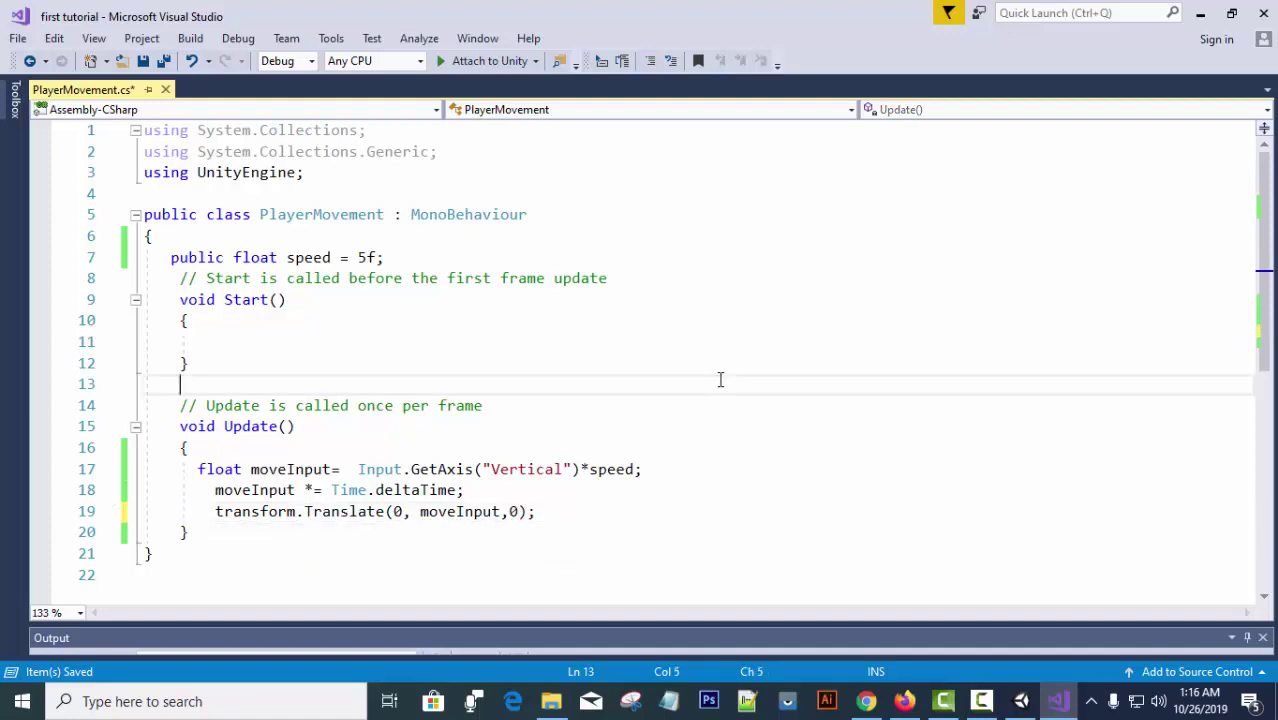
key(ctrl+s)
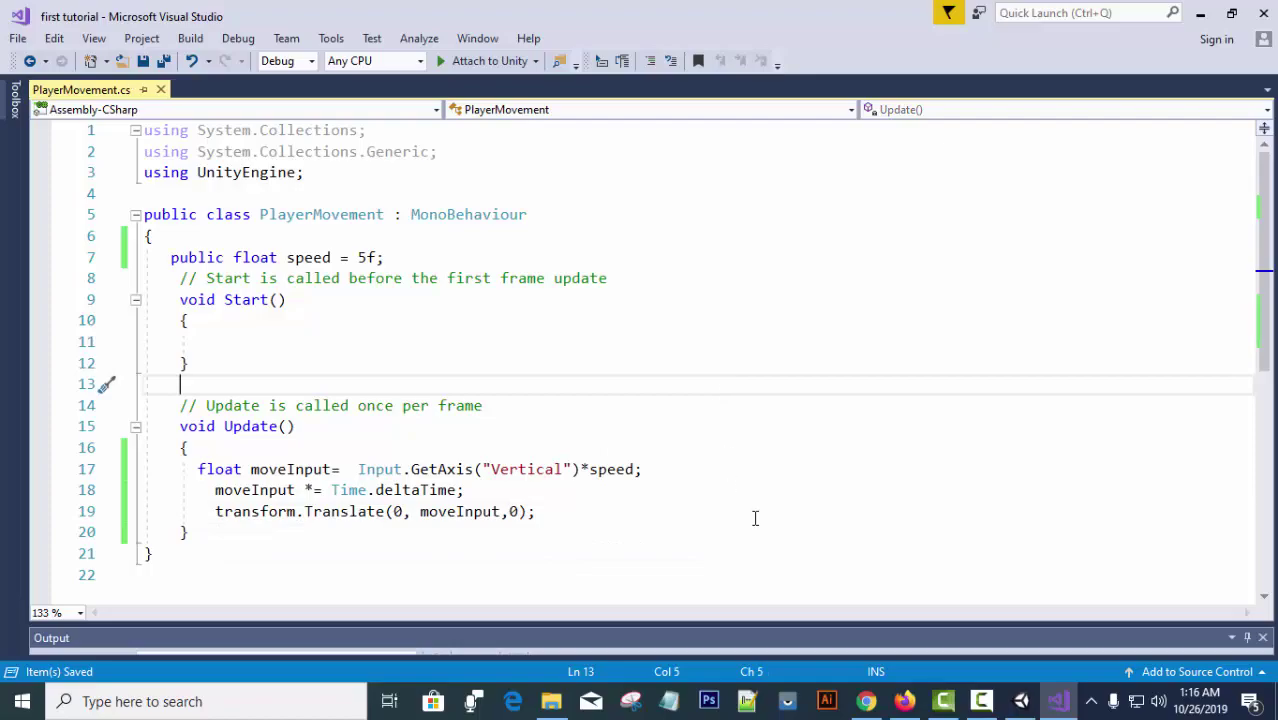
click(1021, 701)
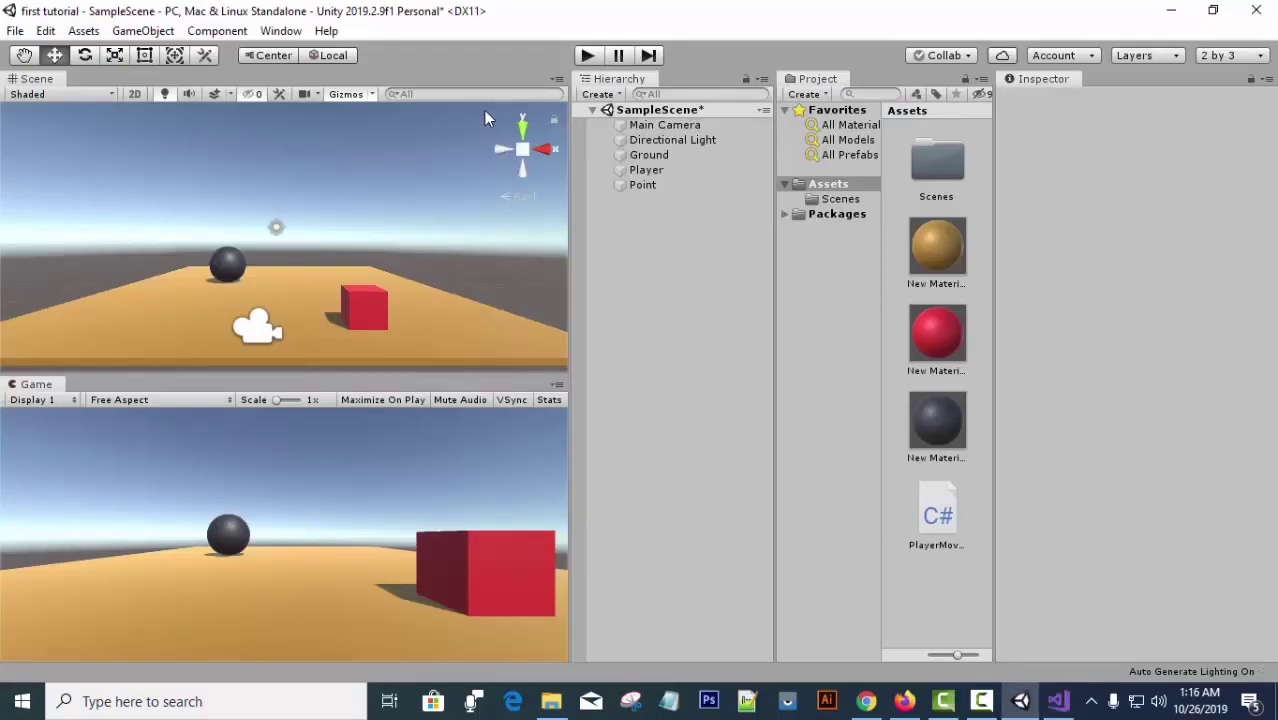
click(587, 55)
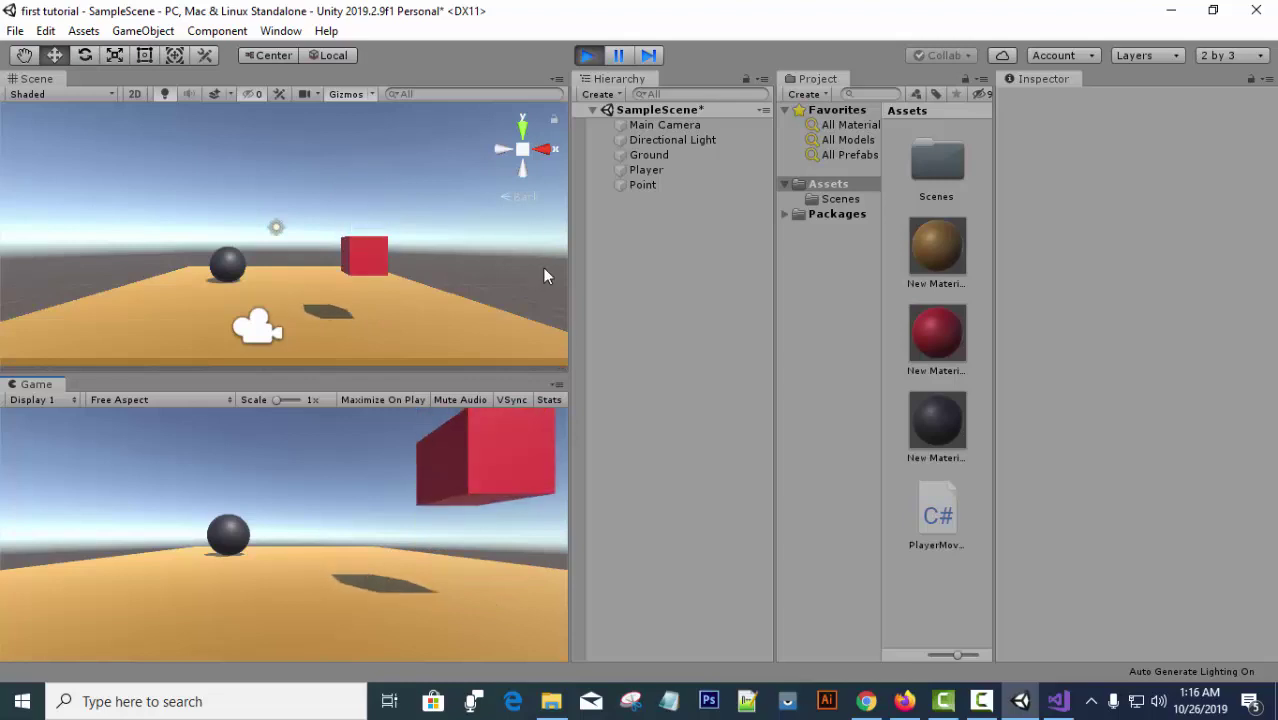
click(588, 56)
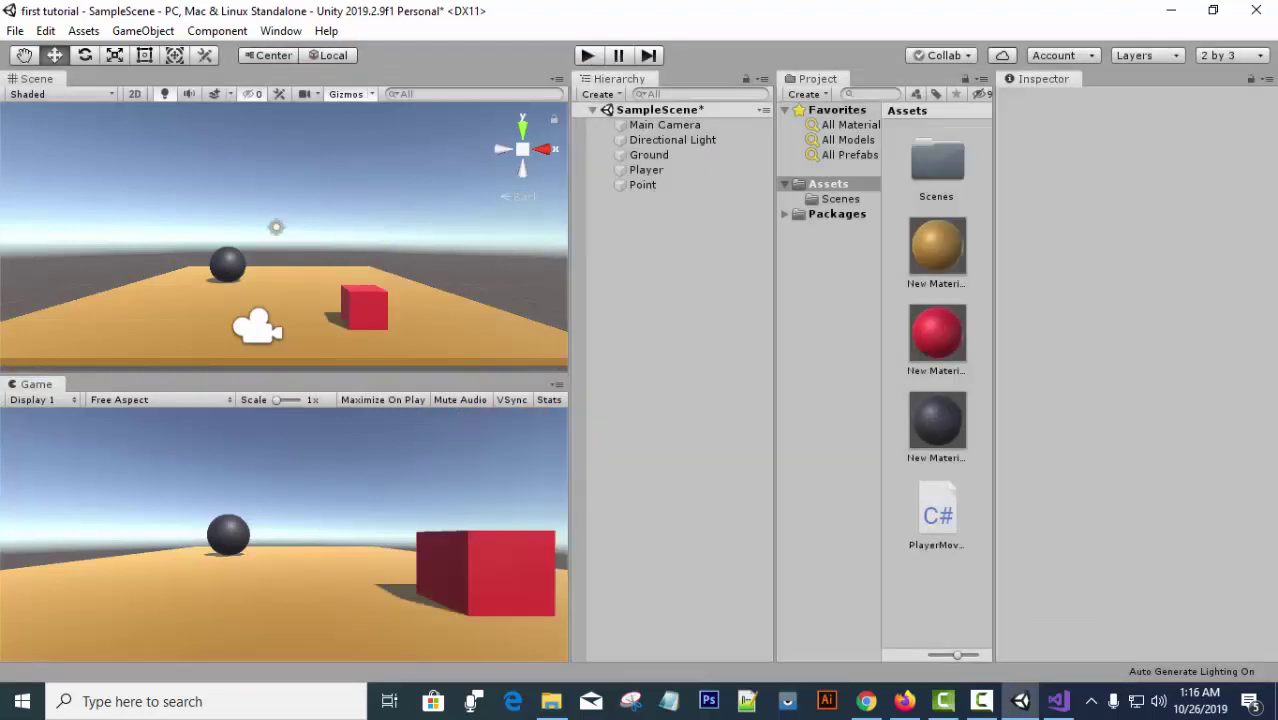
Remove the Player's Rigidbody component, then run and stop a quick Play test.
click(679, 172)
scroll(1071, 456, down, 5)
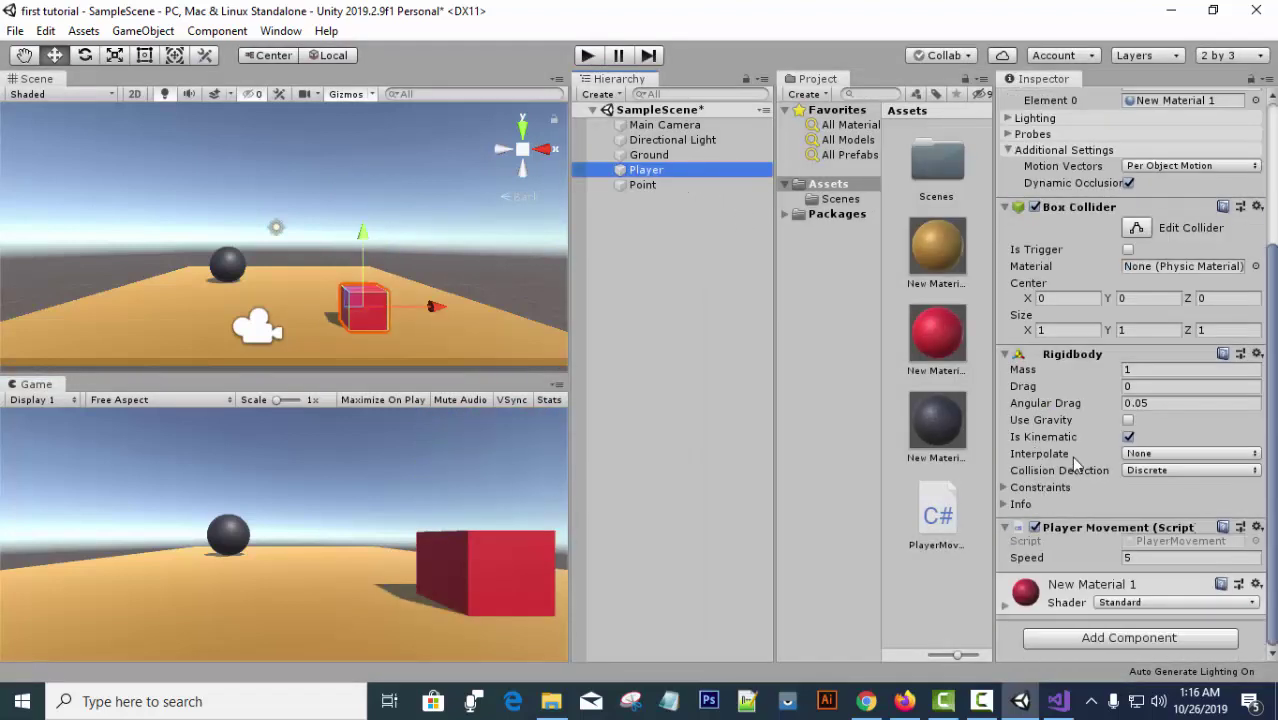
click(1258, 355)
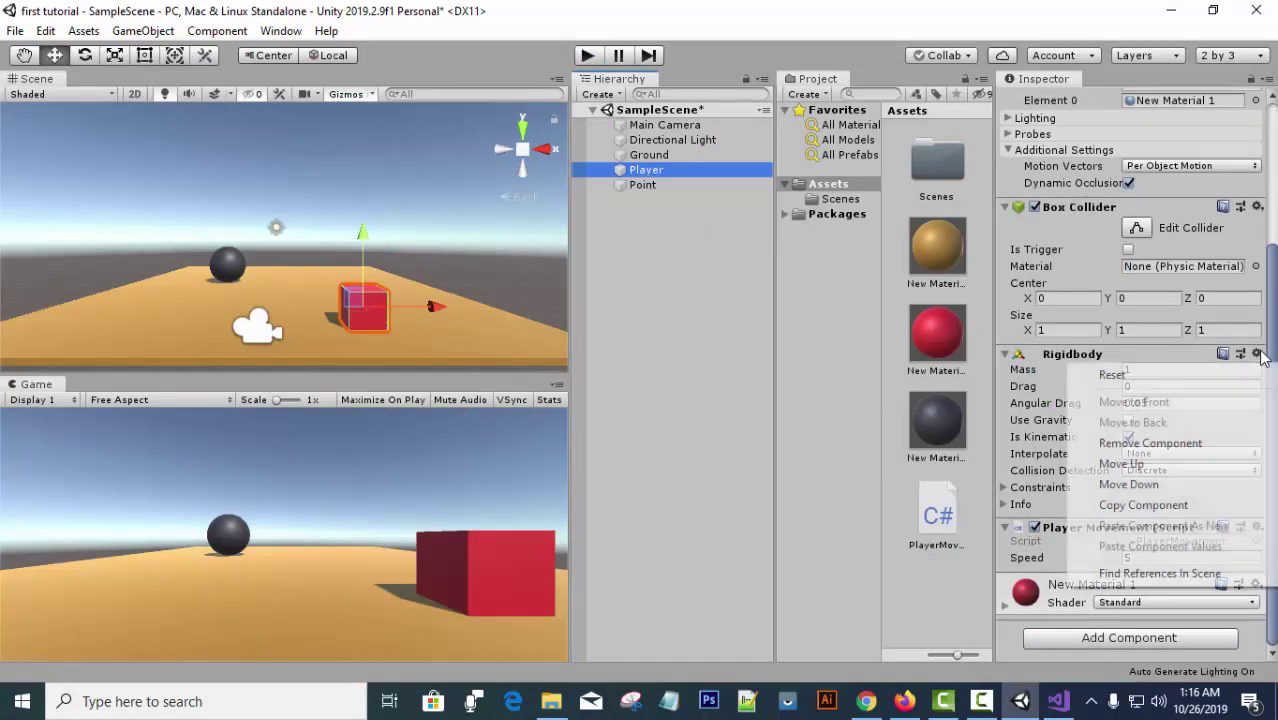
click(1150, 443)
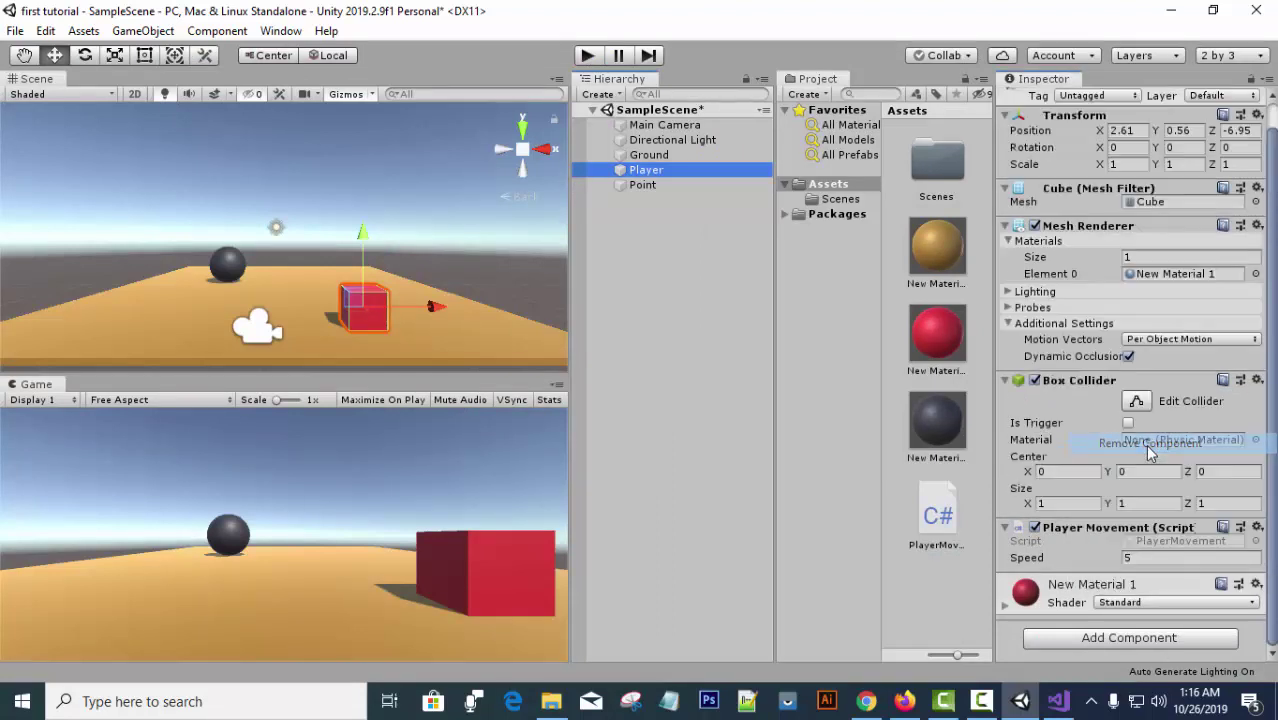
click(588, 56)
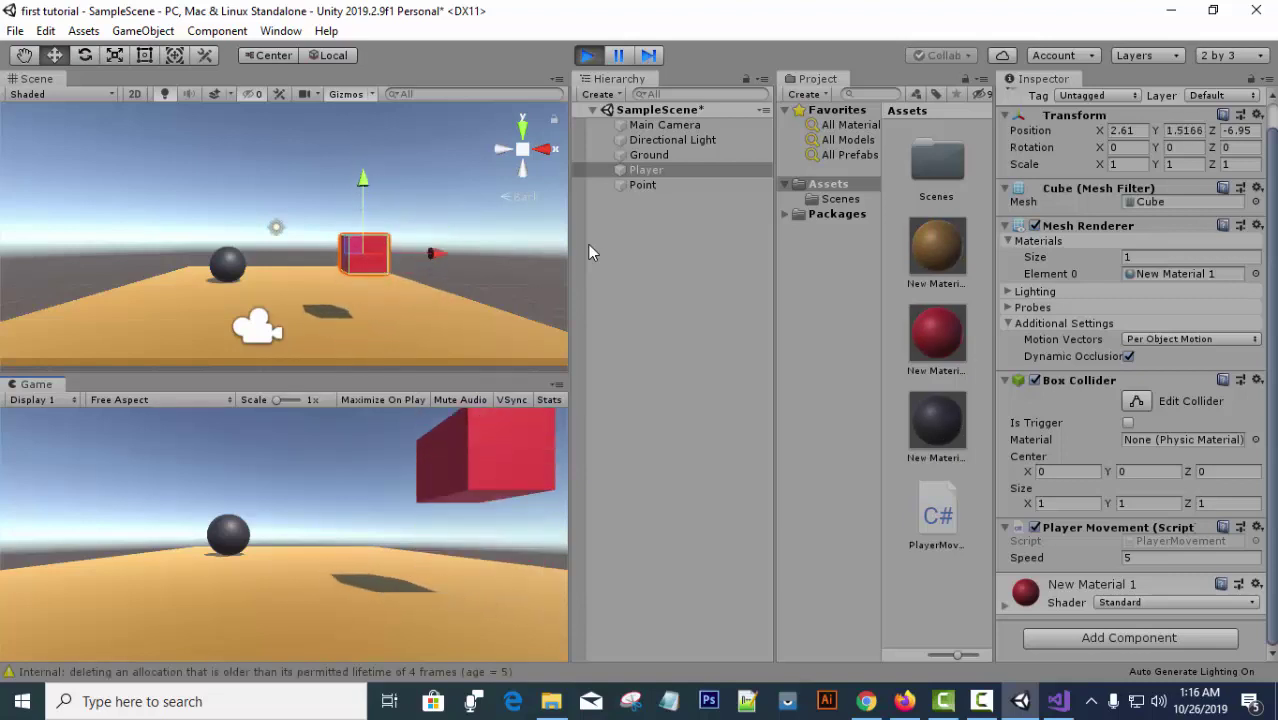
click(588, 55)
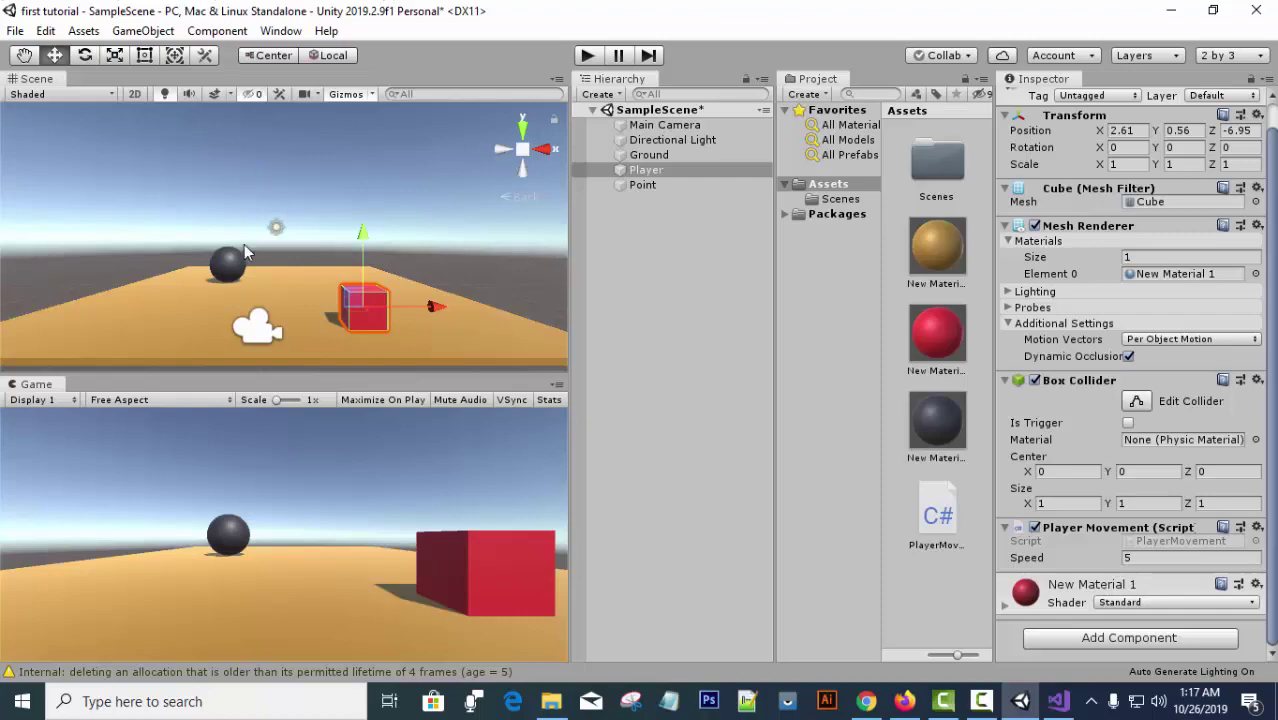
Open PlayerMovement.cs, move moveInput to Translate's third argument and make the middle argument 0.
double_click(937, 515)
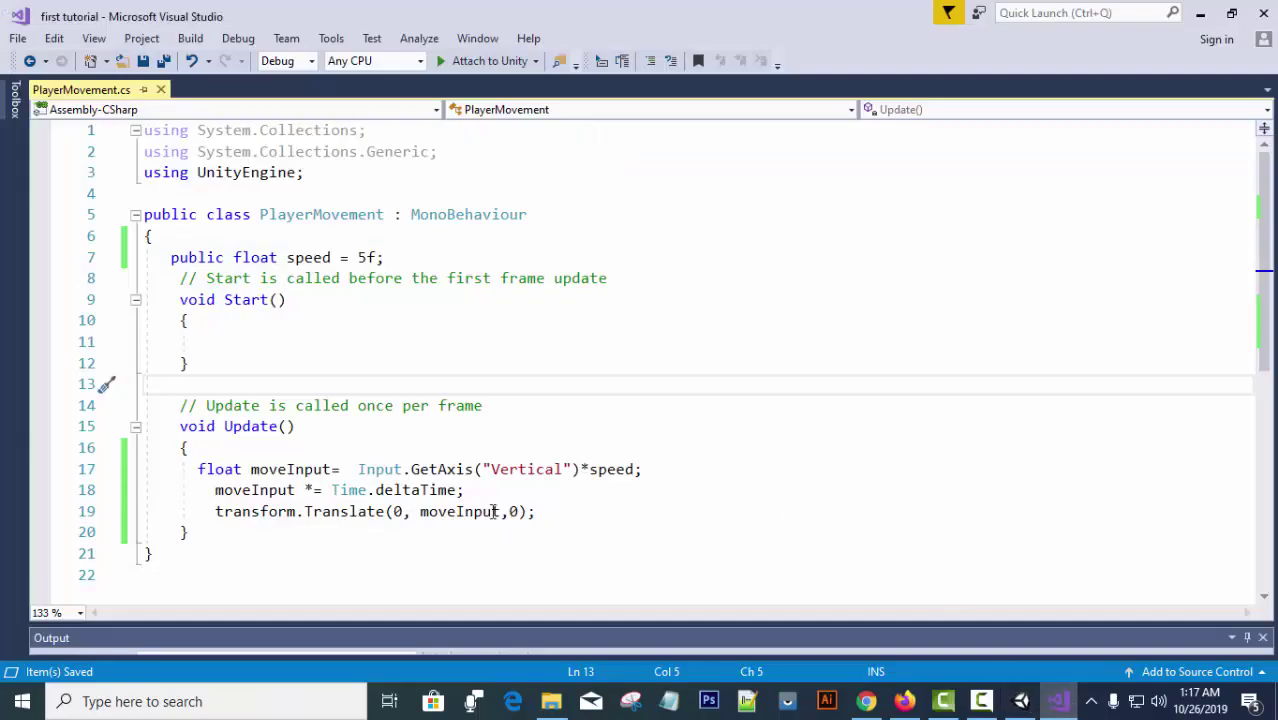
drag(420, 511, 500, 511)
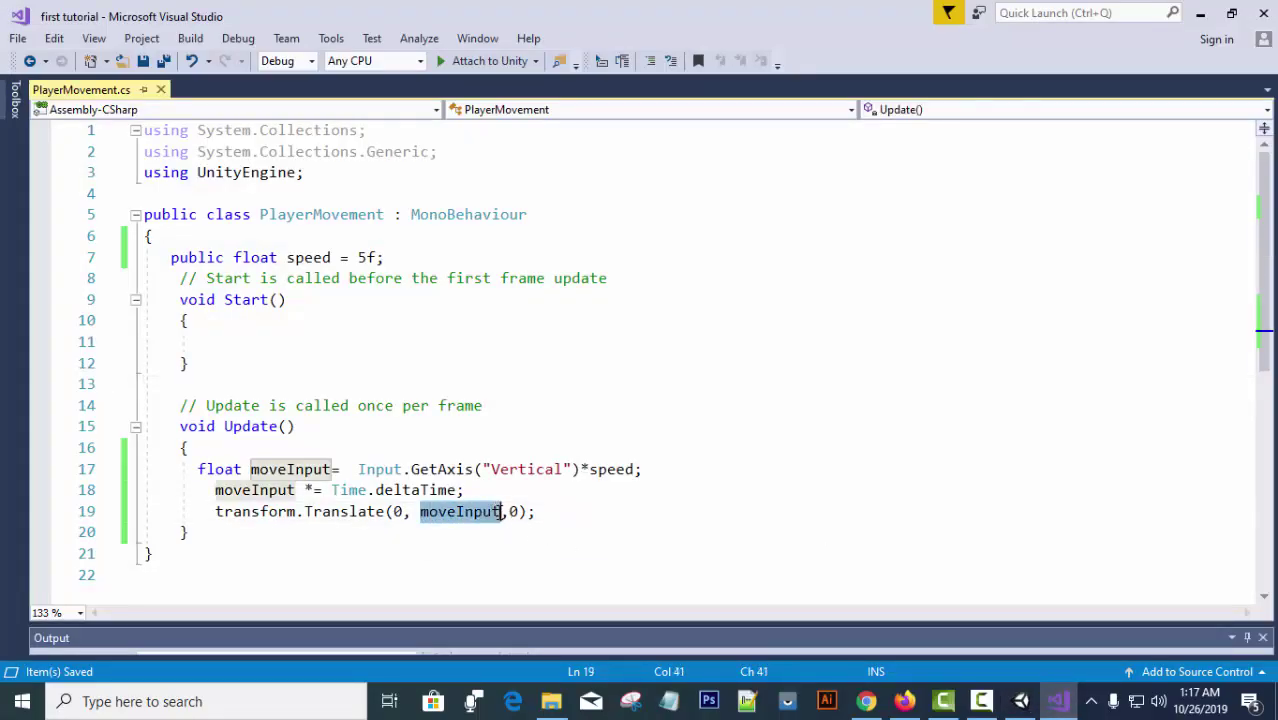
key(ctrl+x)
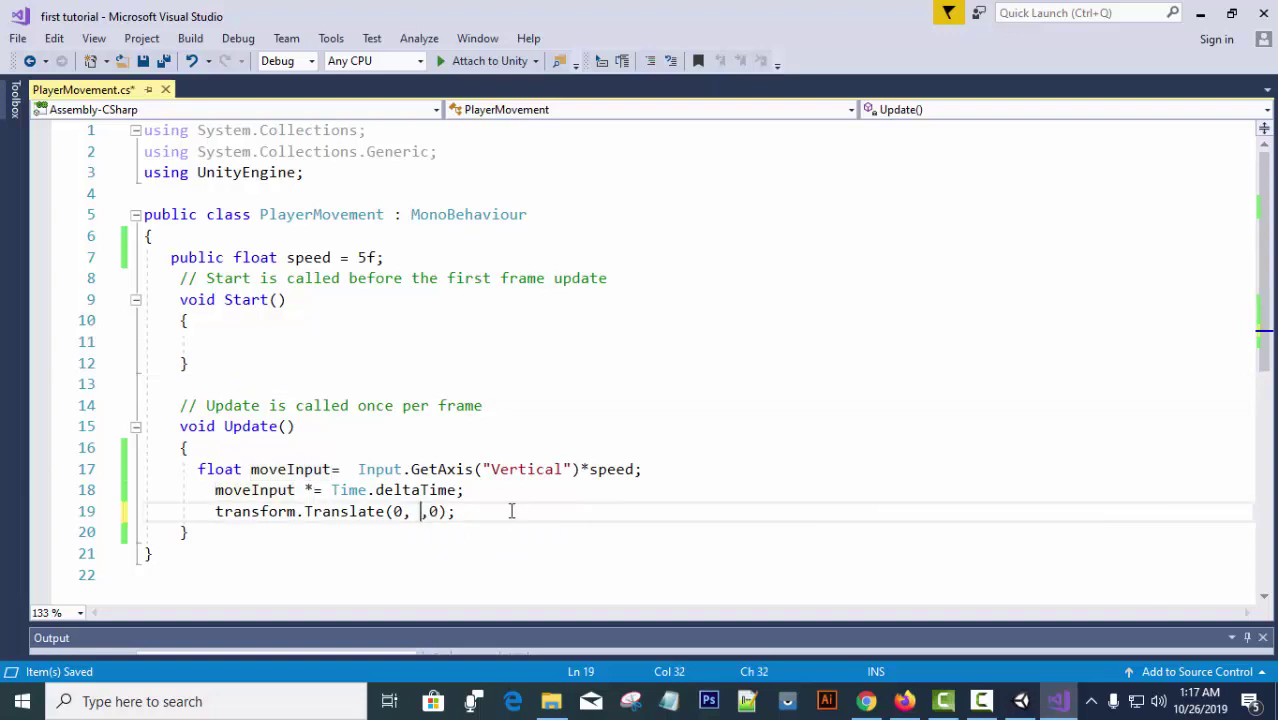
double_click(436, 511)
key(ctrl+v)
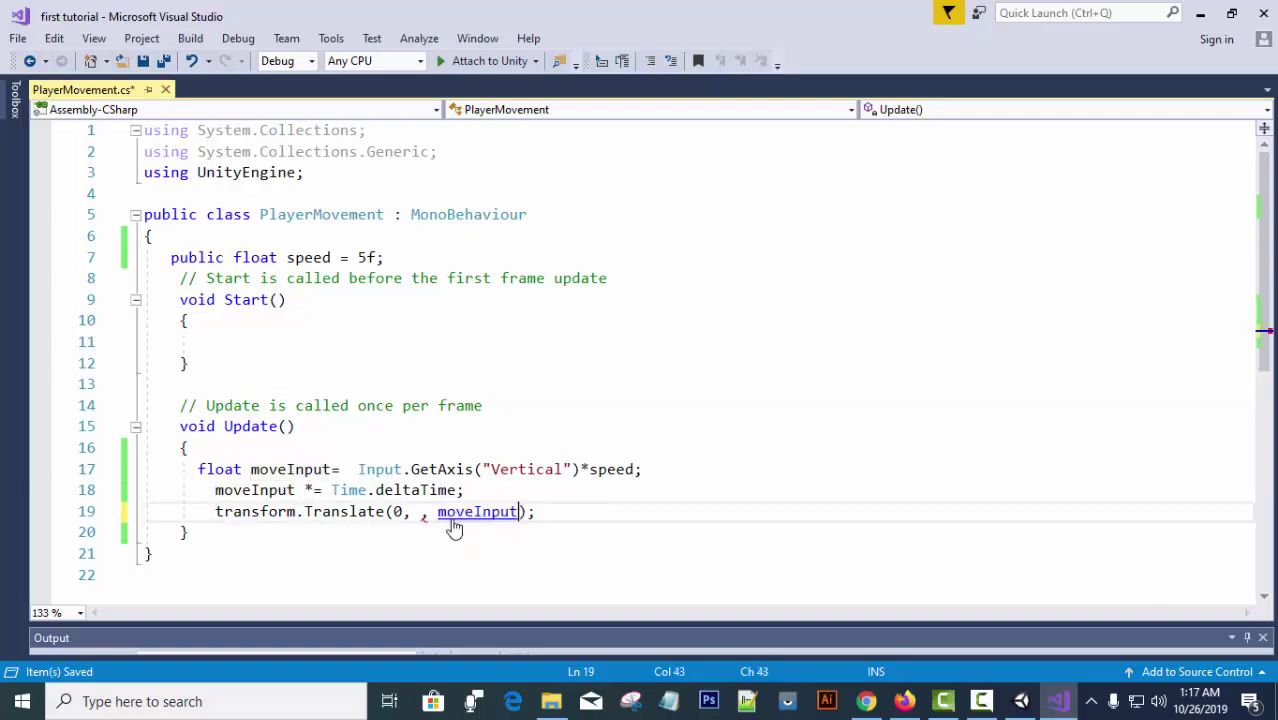
click(421, 513)
text(0)
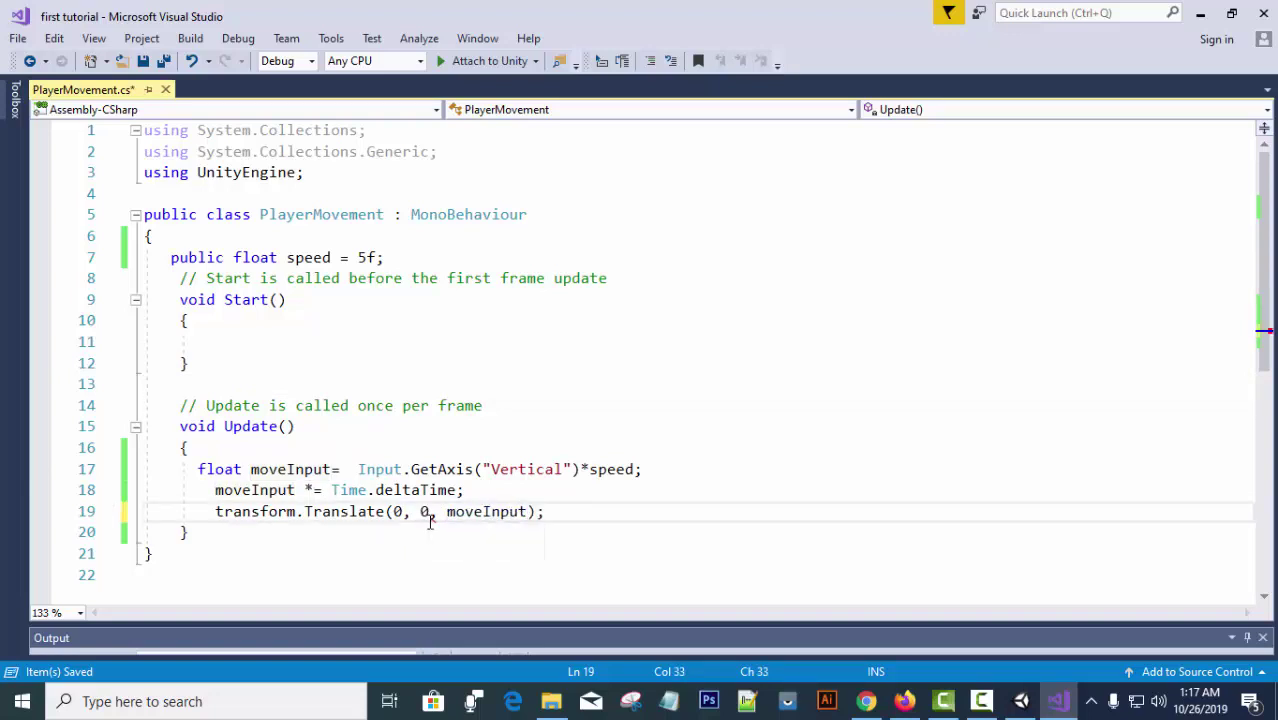
scroll(580, 395, down, 1)
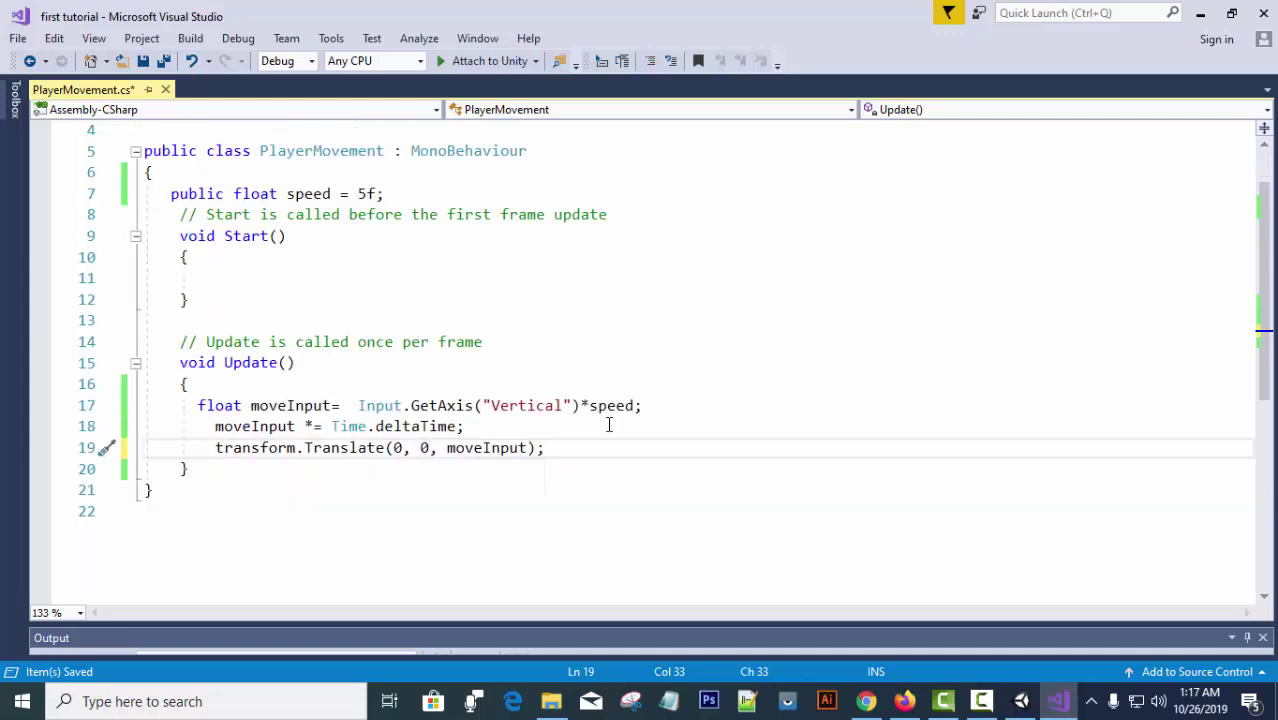
click(197, 406)
Duplicate the three movement lines below line 19 and change Vertical to Horizontal in the copy.
drag(197, 406, 548, 448)
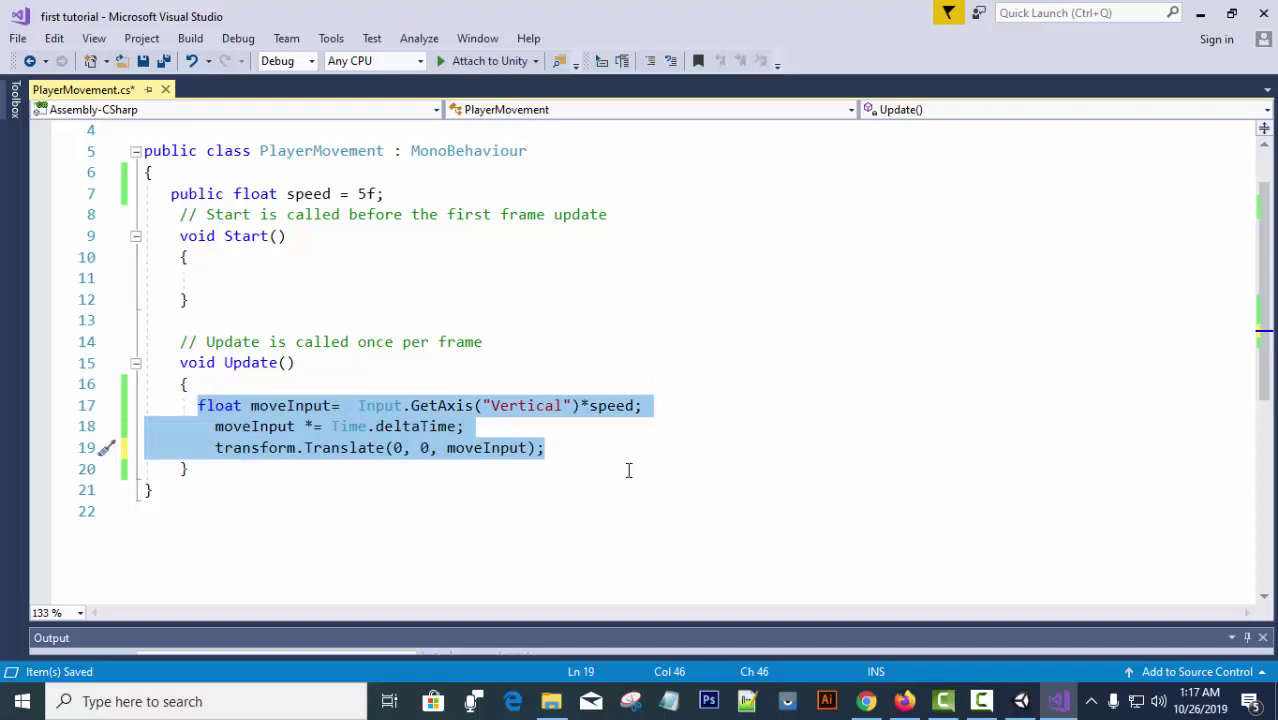
click(577, 456)
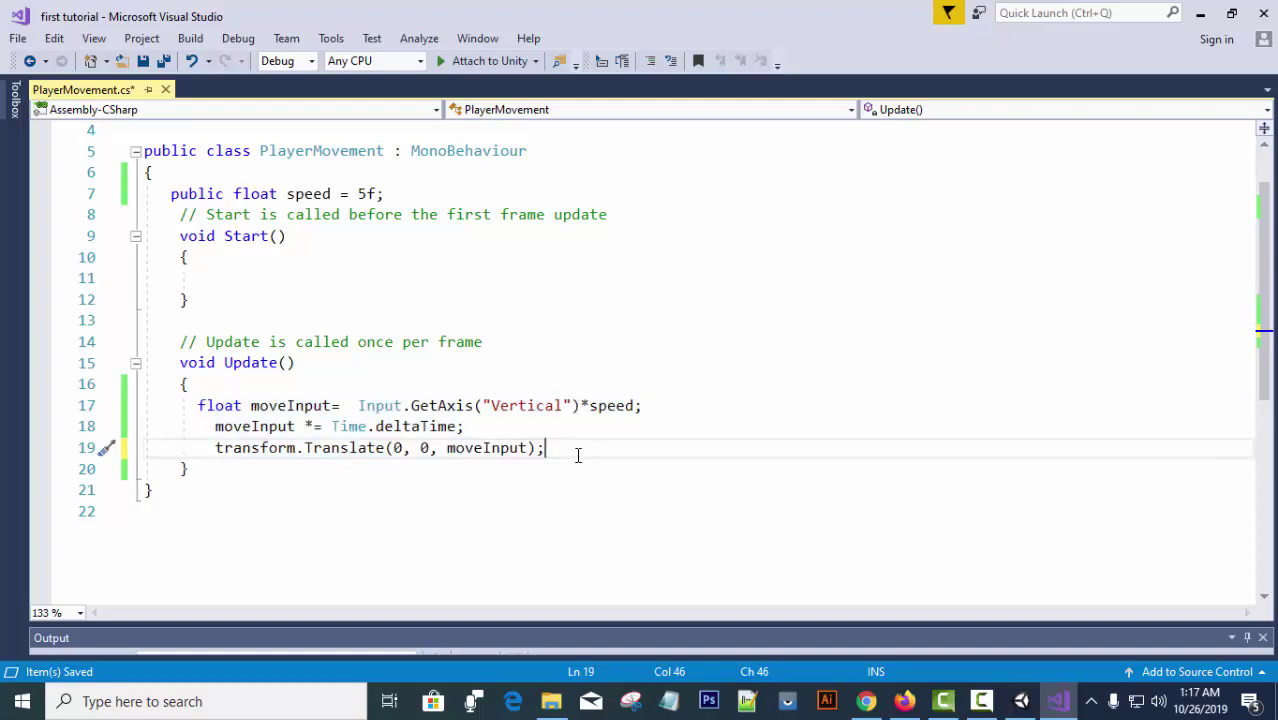
key(Return)
key(ctrl+v)
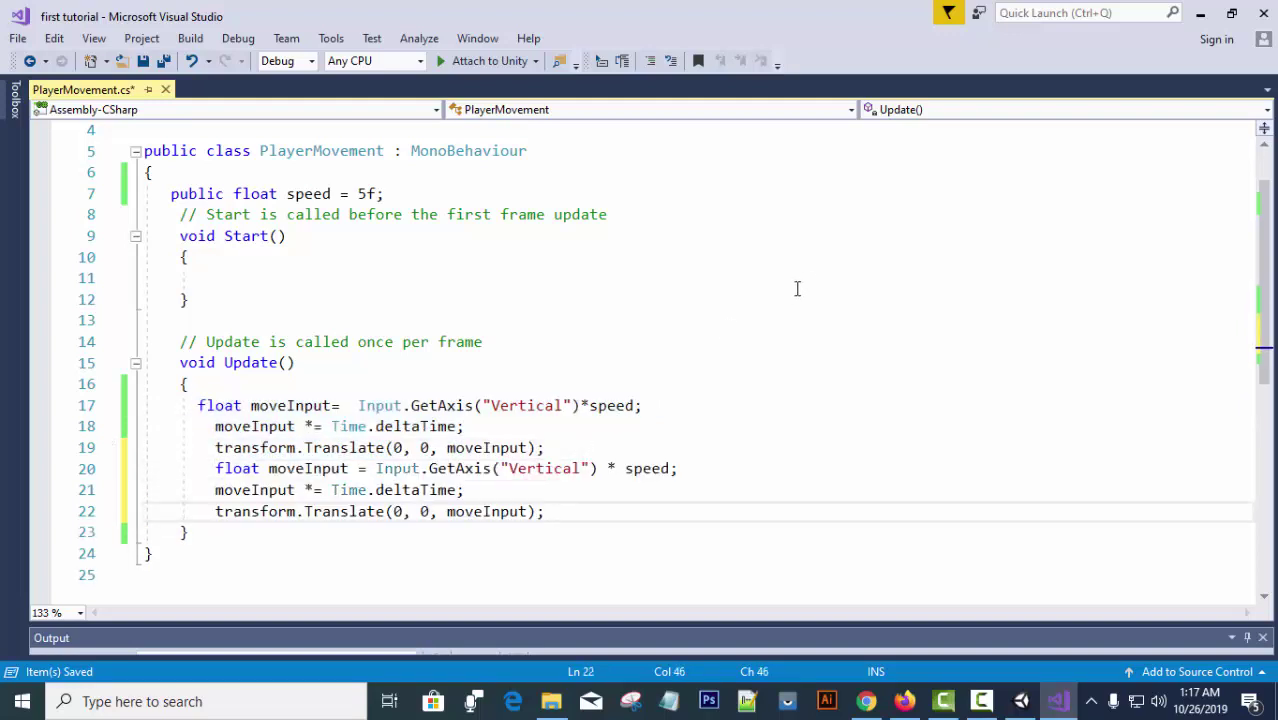
double_click(576, 468)
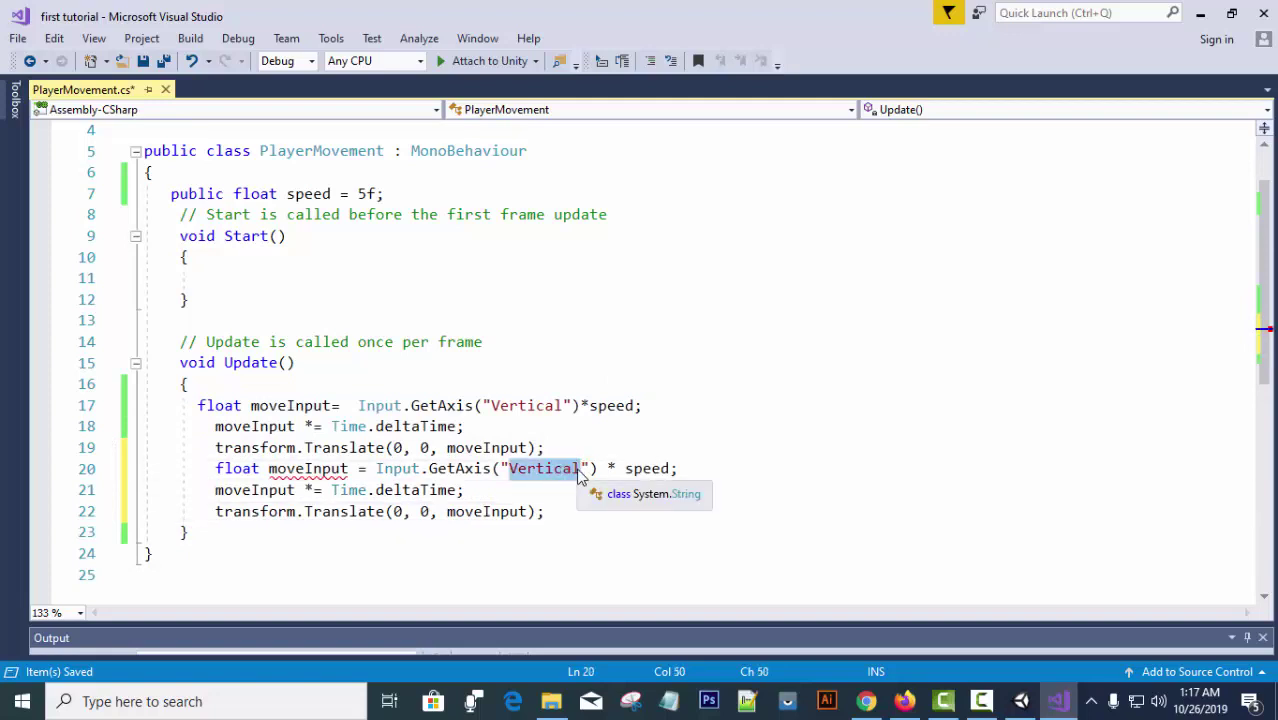
text(Ho)
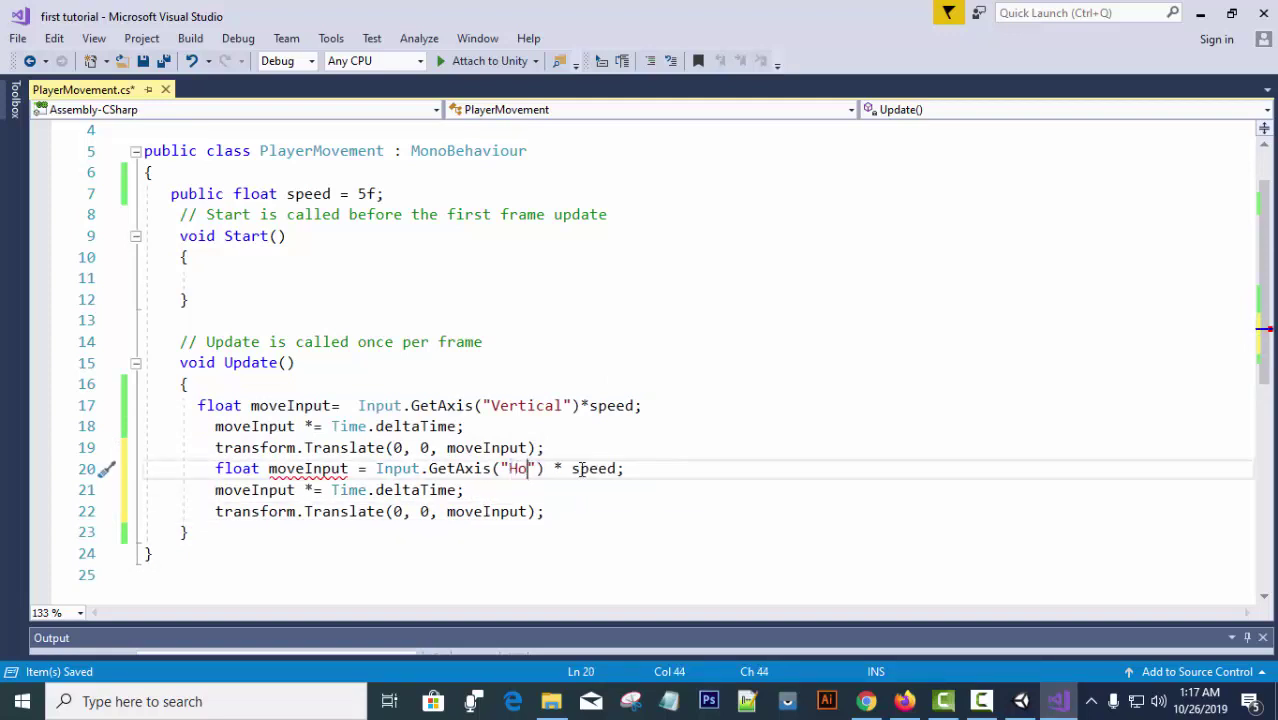
text(ri)
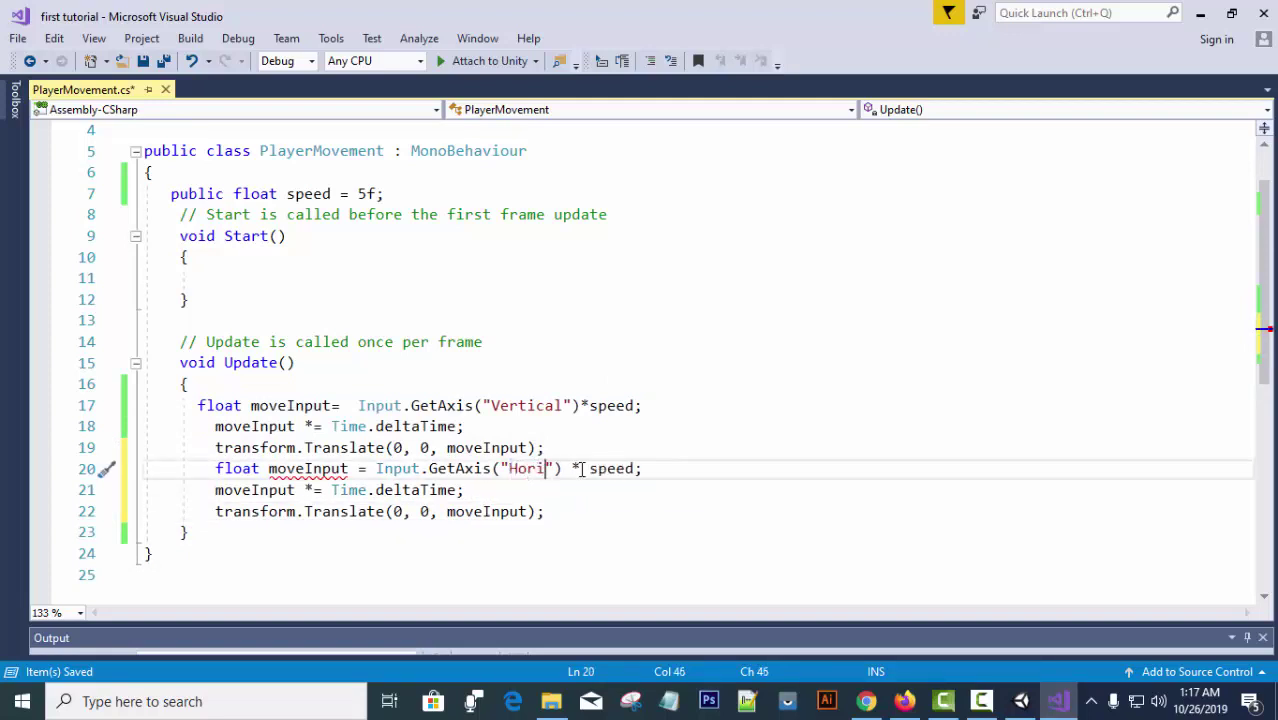
text(zon)
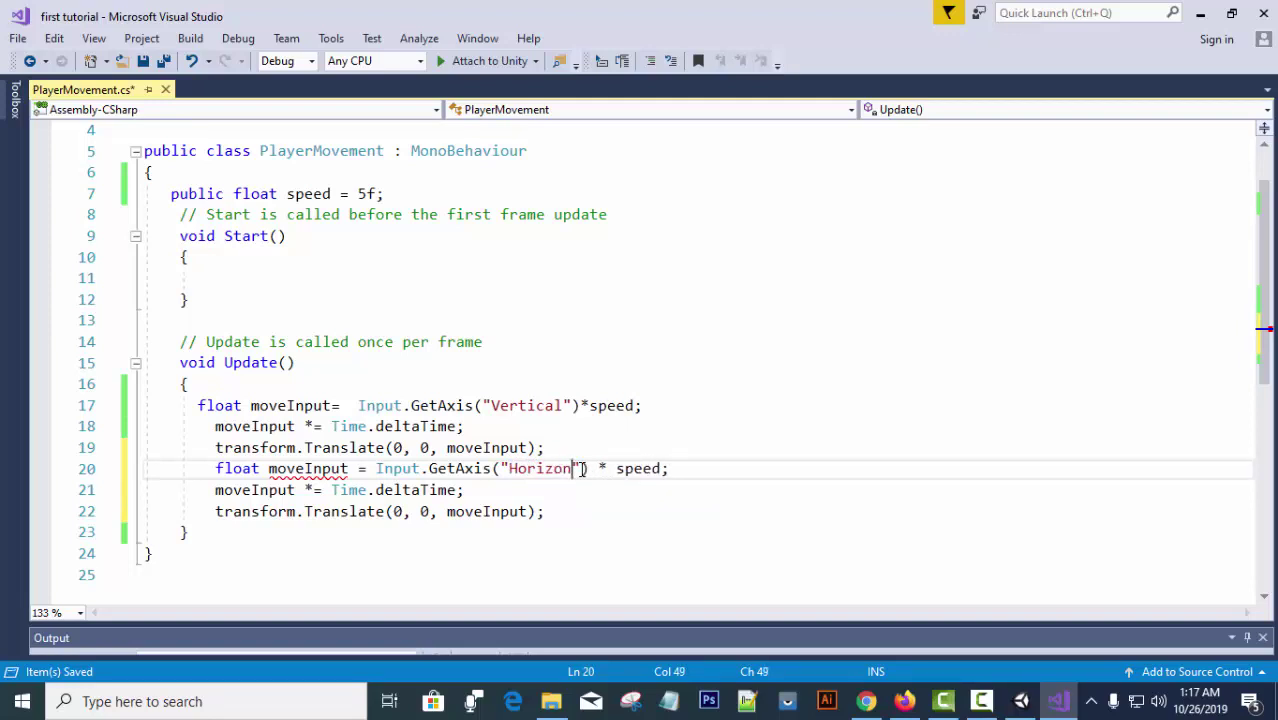
text(tal)
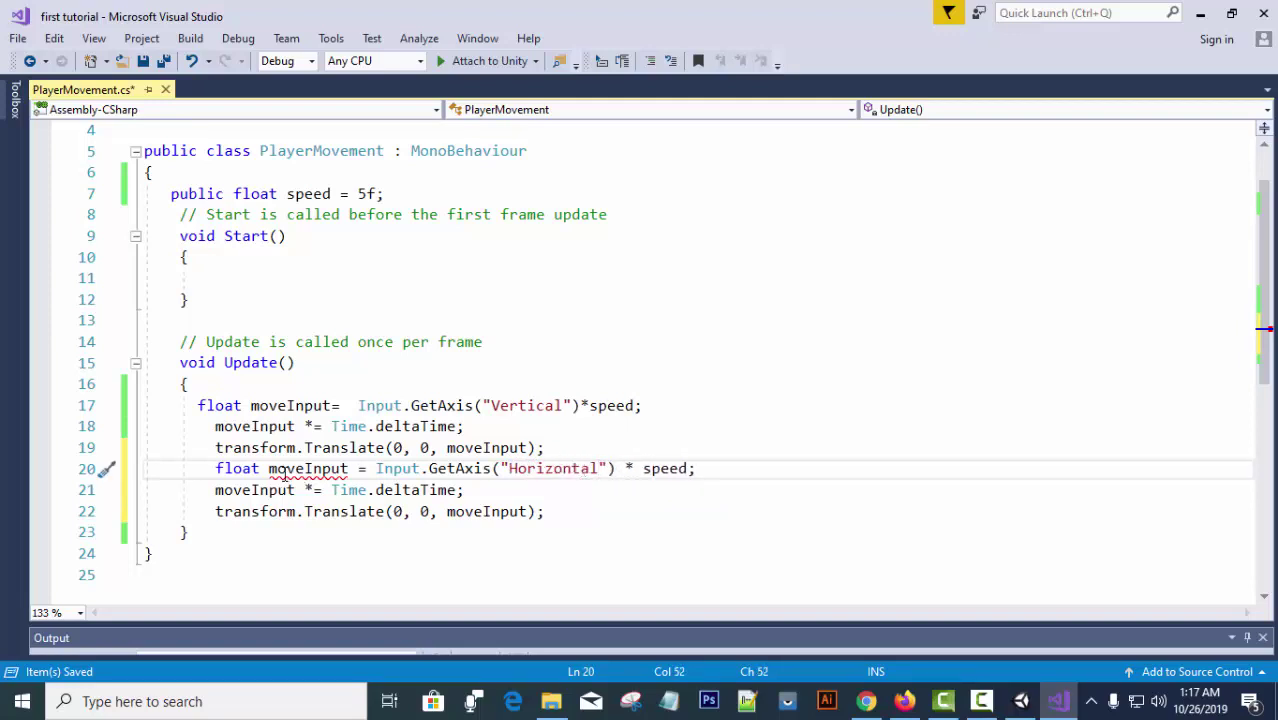
Rename moveInput to moveInput1 on lines 20, 21 and 22 of the duplicated code.
click(307, 469)
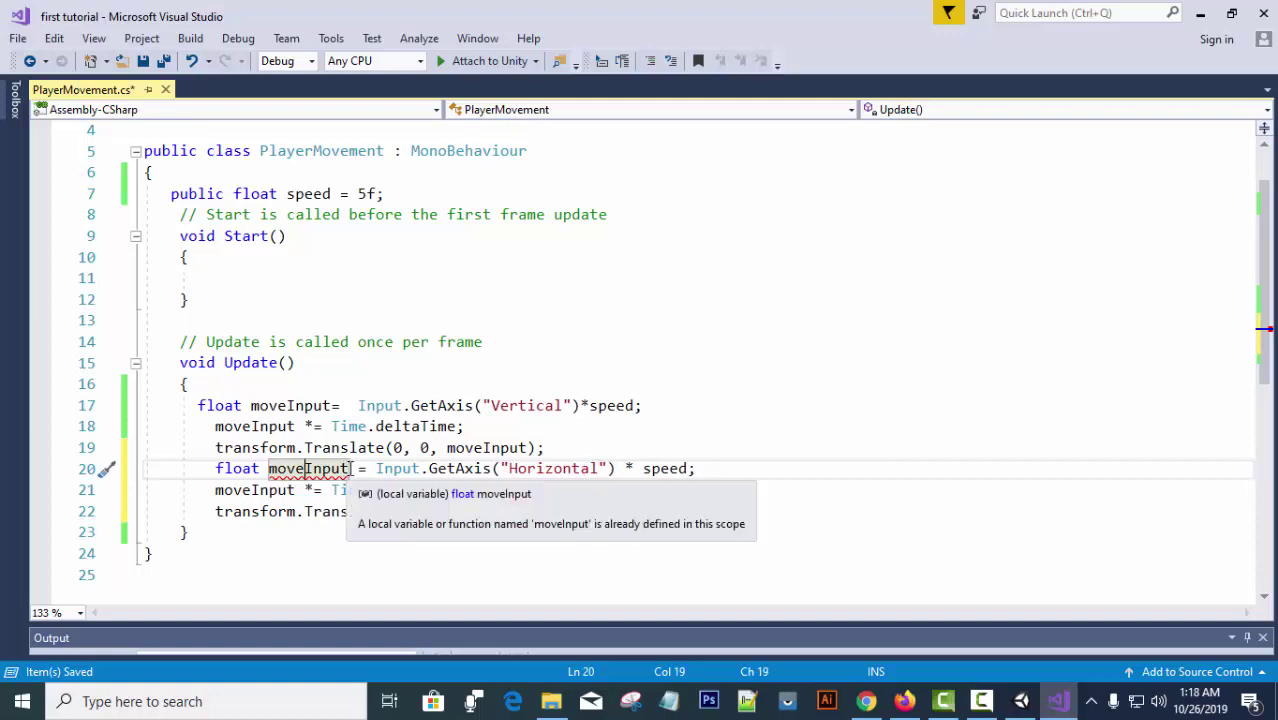
key(Right)
key(Right)
key(Right)
key(Right)
key(Right)
text(1)
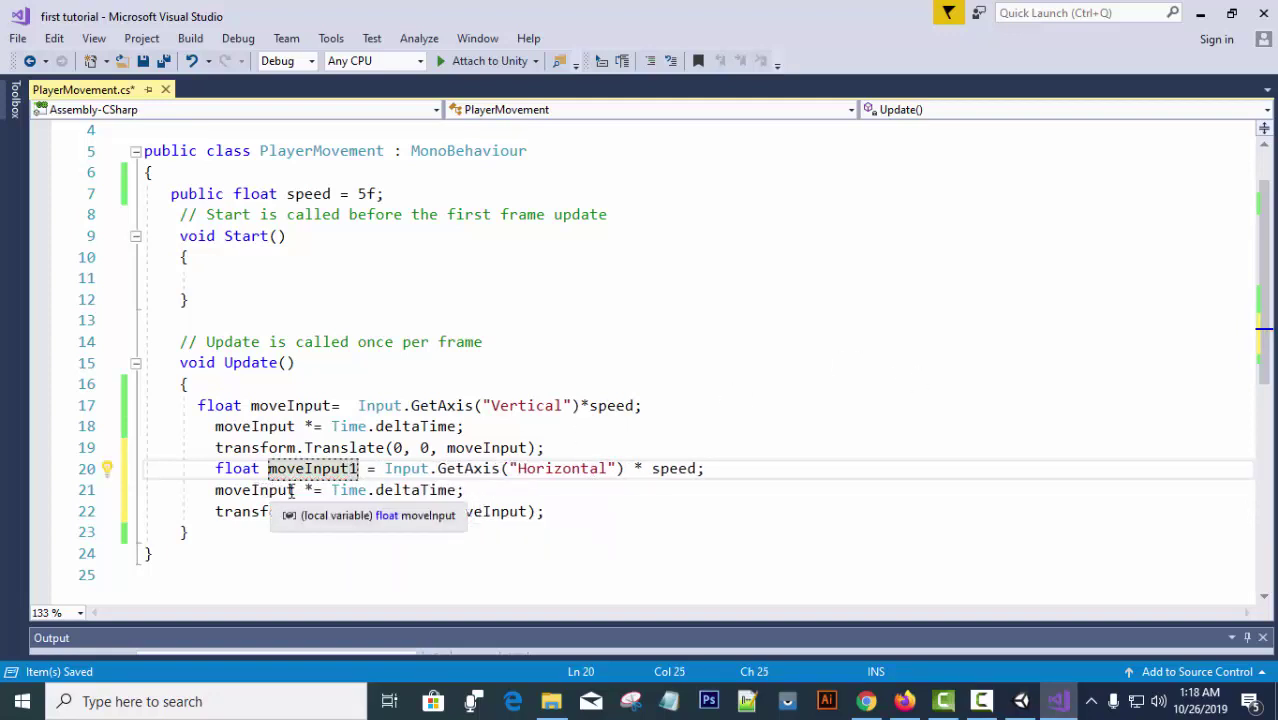
click(782, 451)
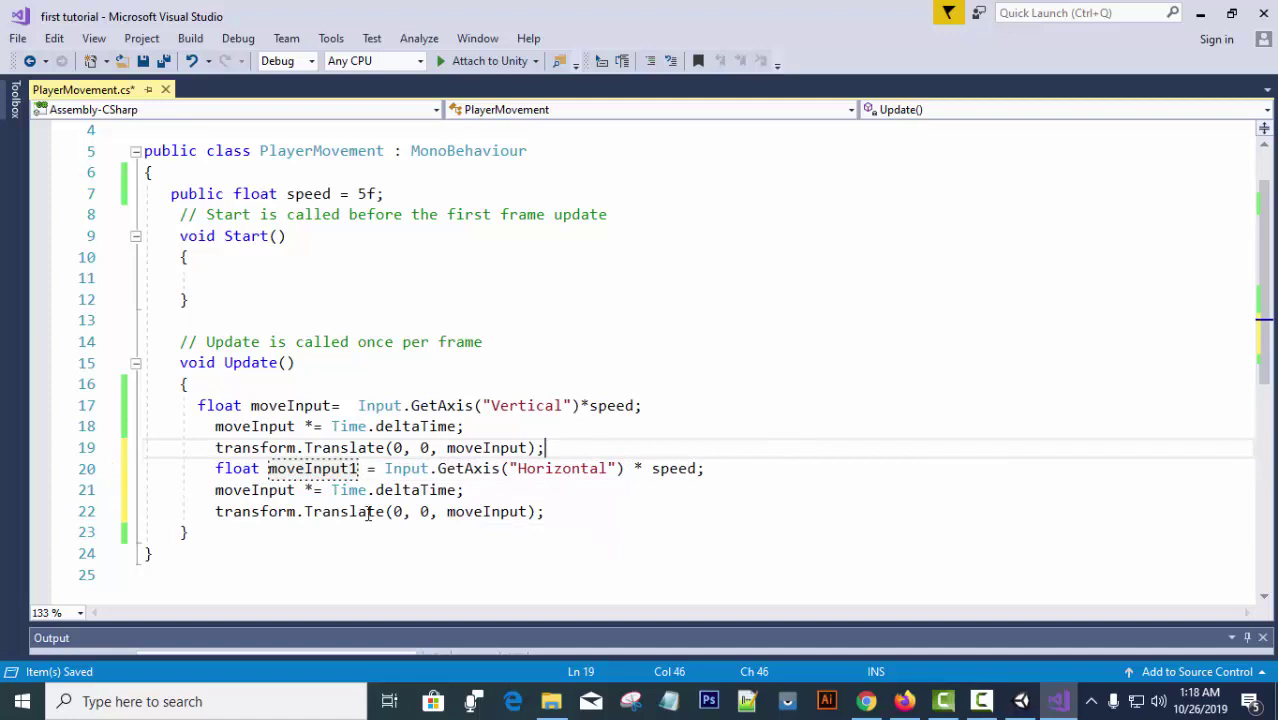
click(296, 490)
text(1)
click(530, 511)
text(1)
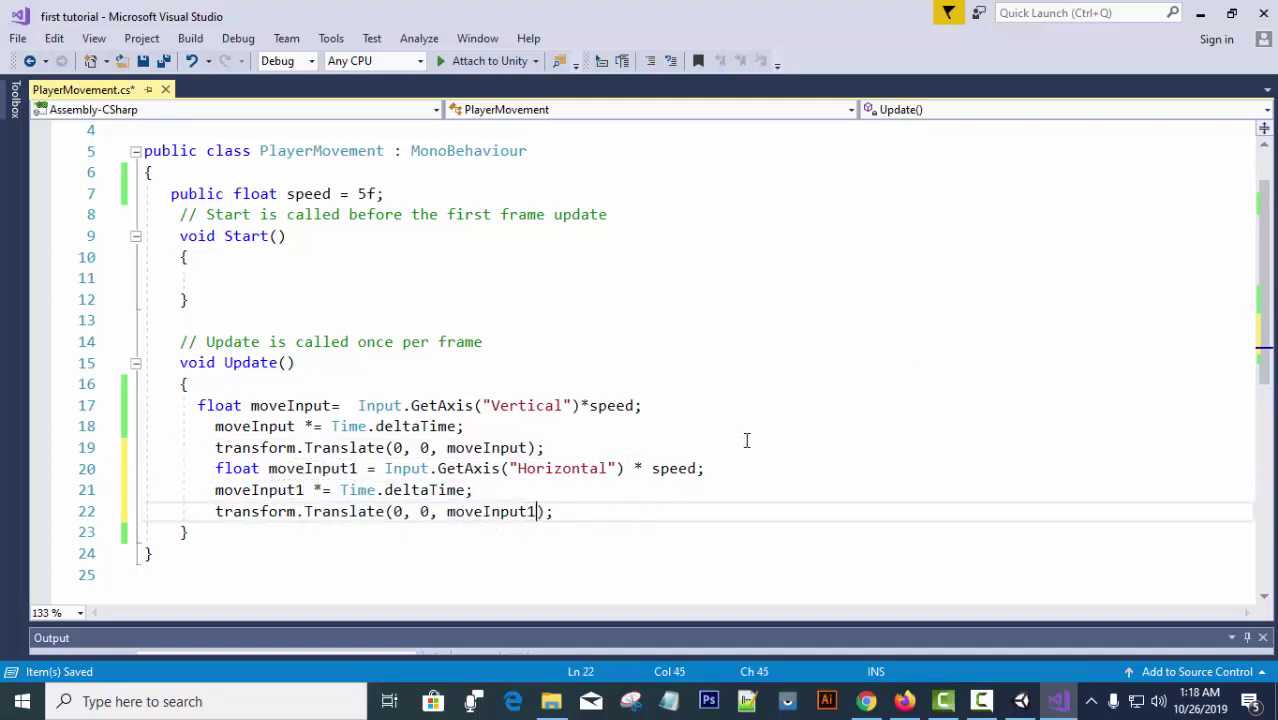
click(900, 328)
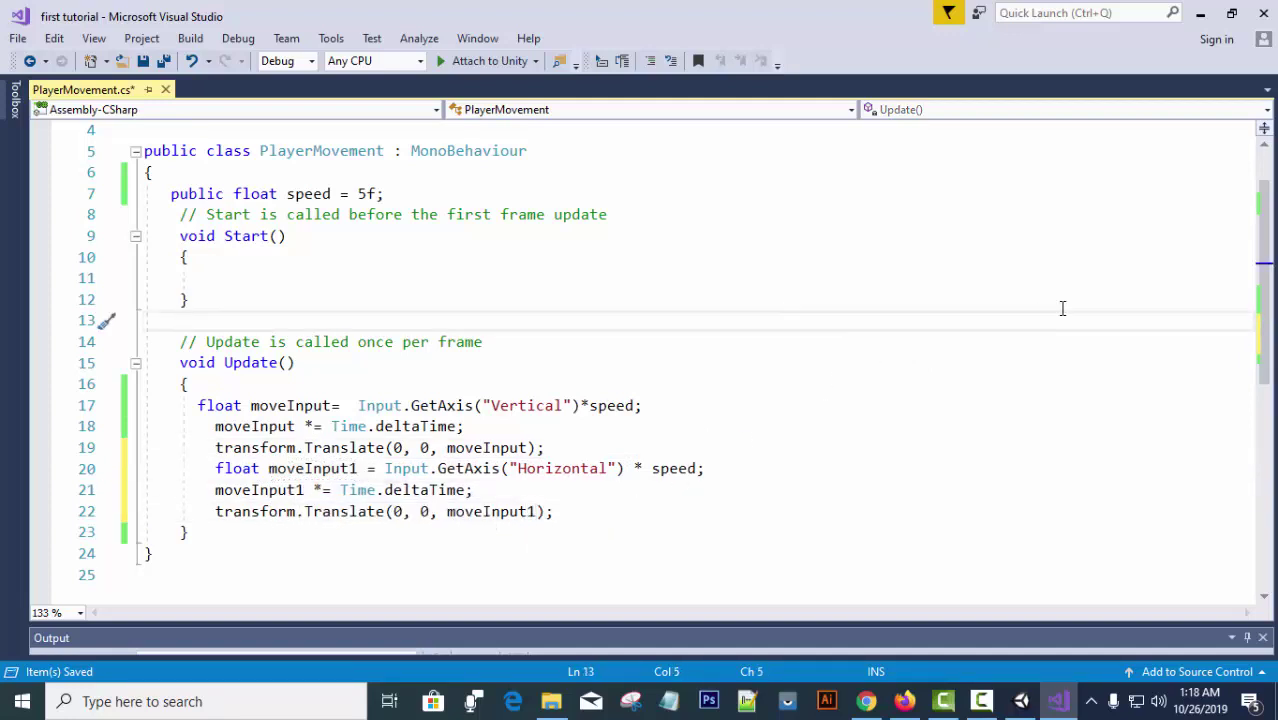
Test the script in Unity Play mode, stop it, and return to PlayerMovement.cs.
click(1025, 703)
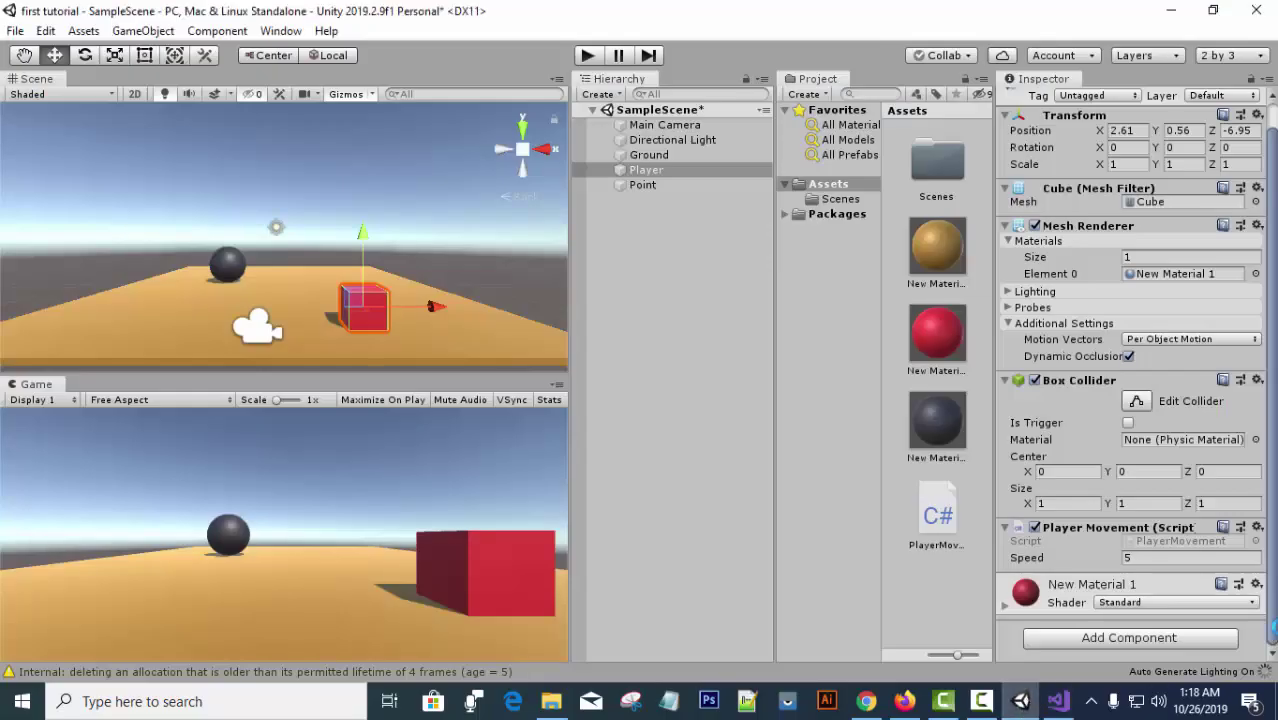
click(587, 55)
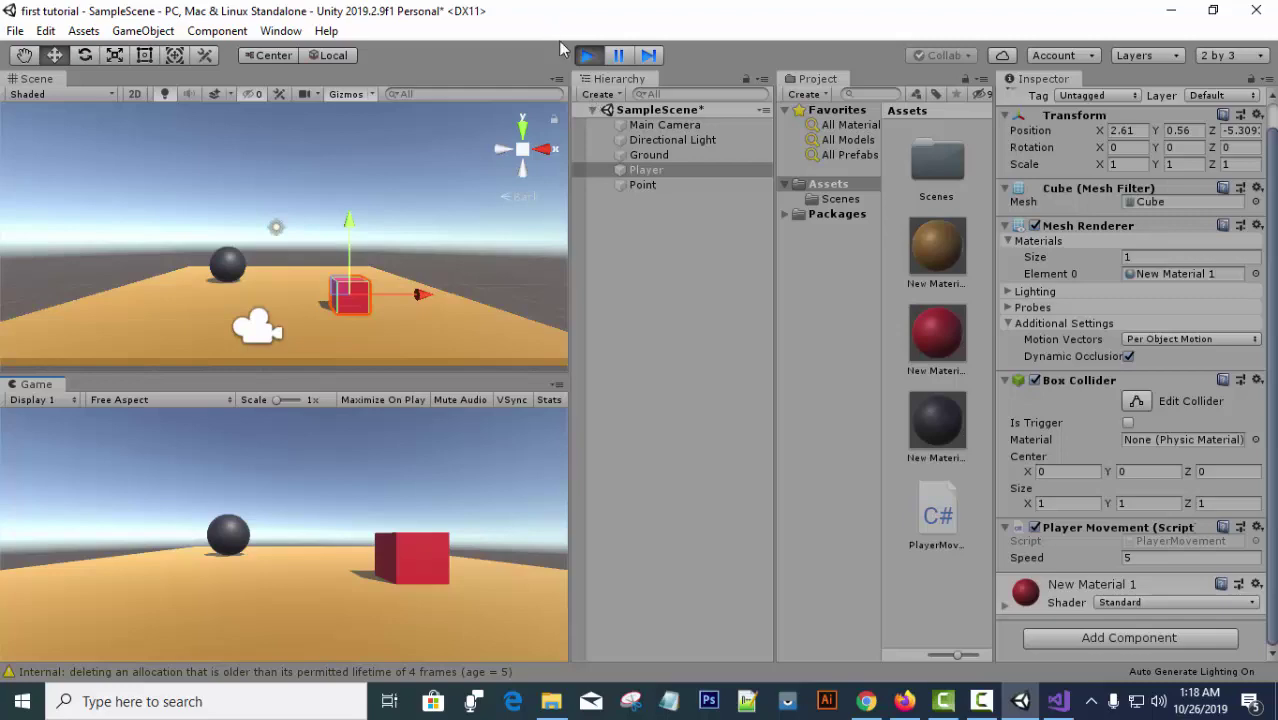
click(588, 55)
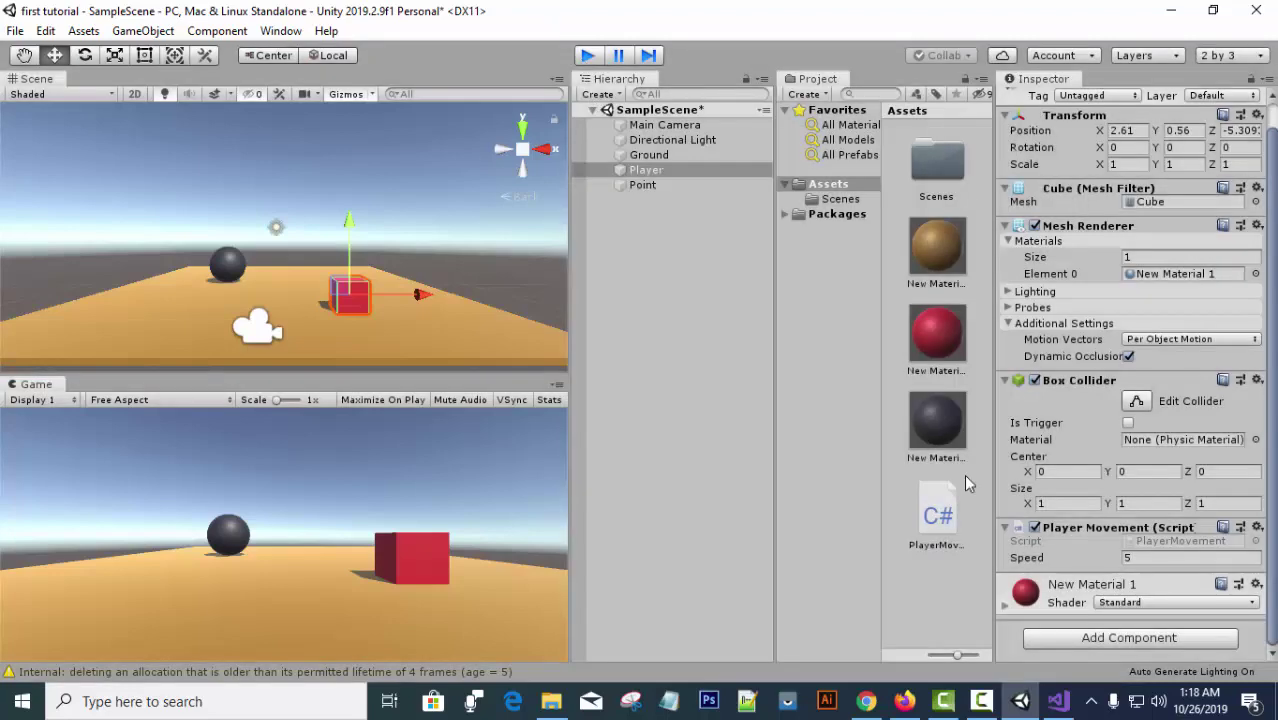
click(1058, 701)
Review where moveInput and moveInput1 are used in the Update method.
scroll(508, 458, down, 2)
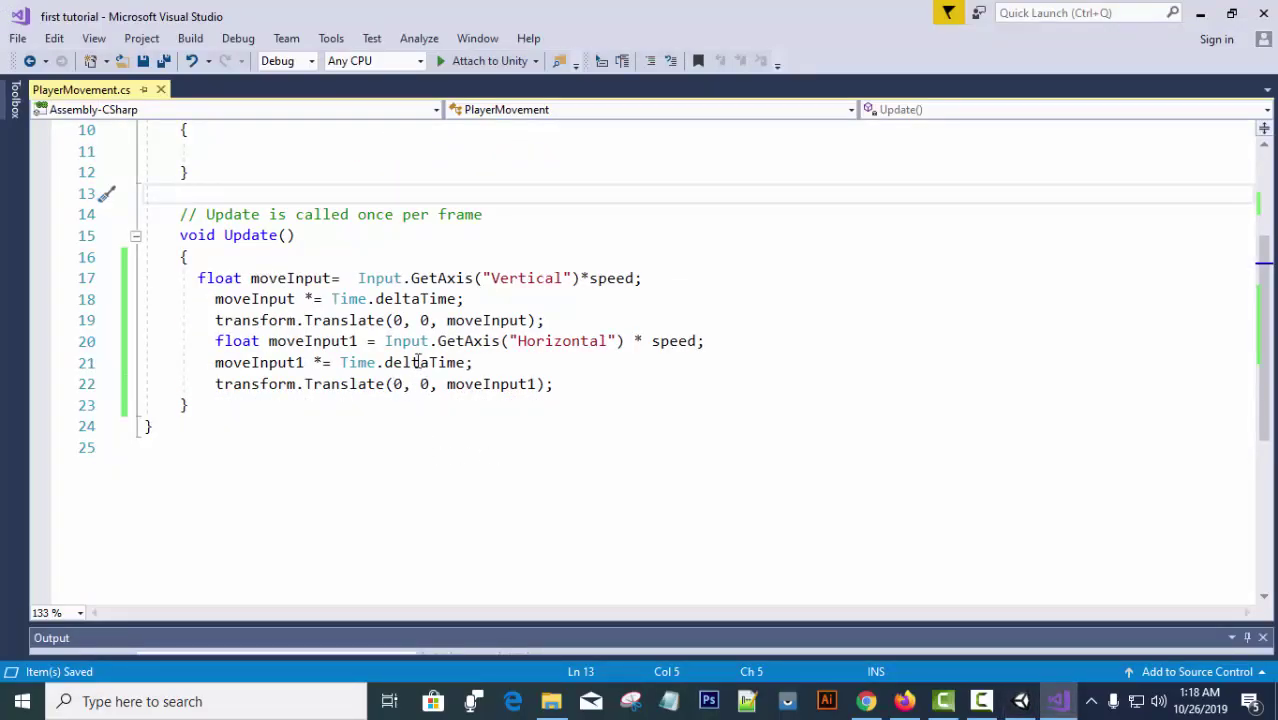
click(400, 320)
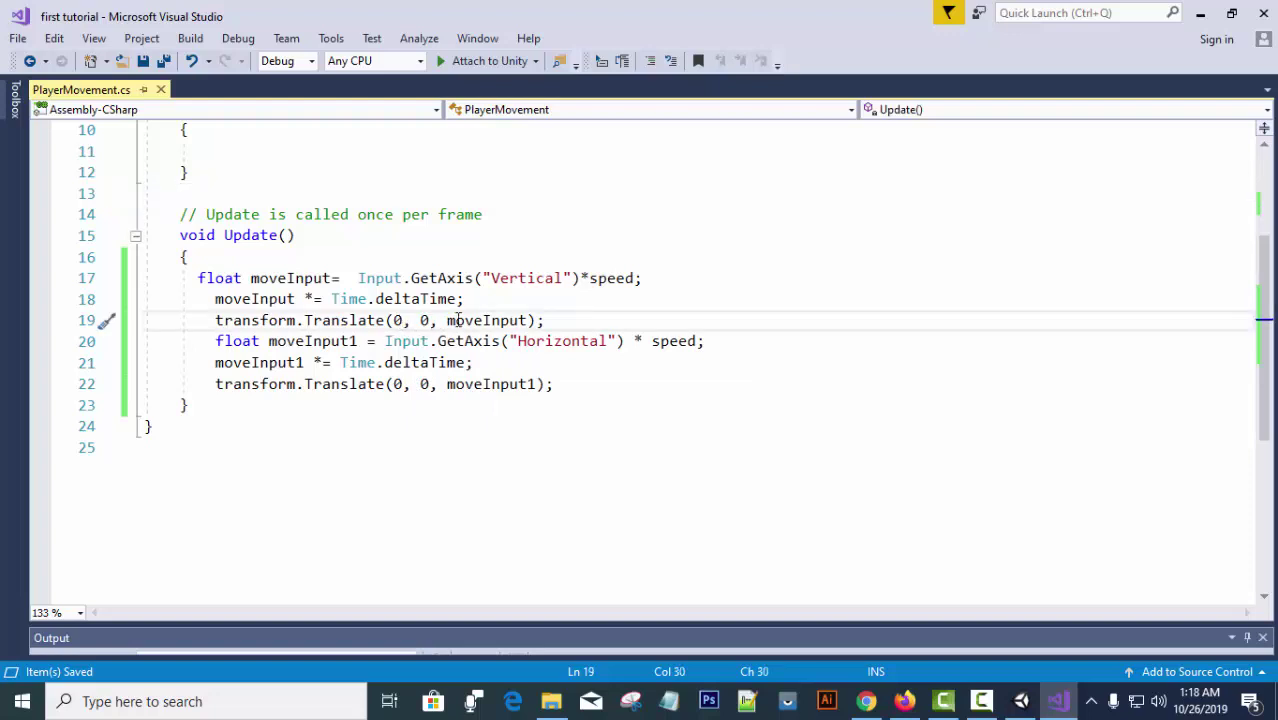
click(487, 320)
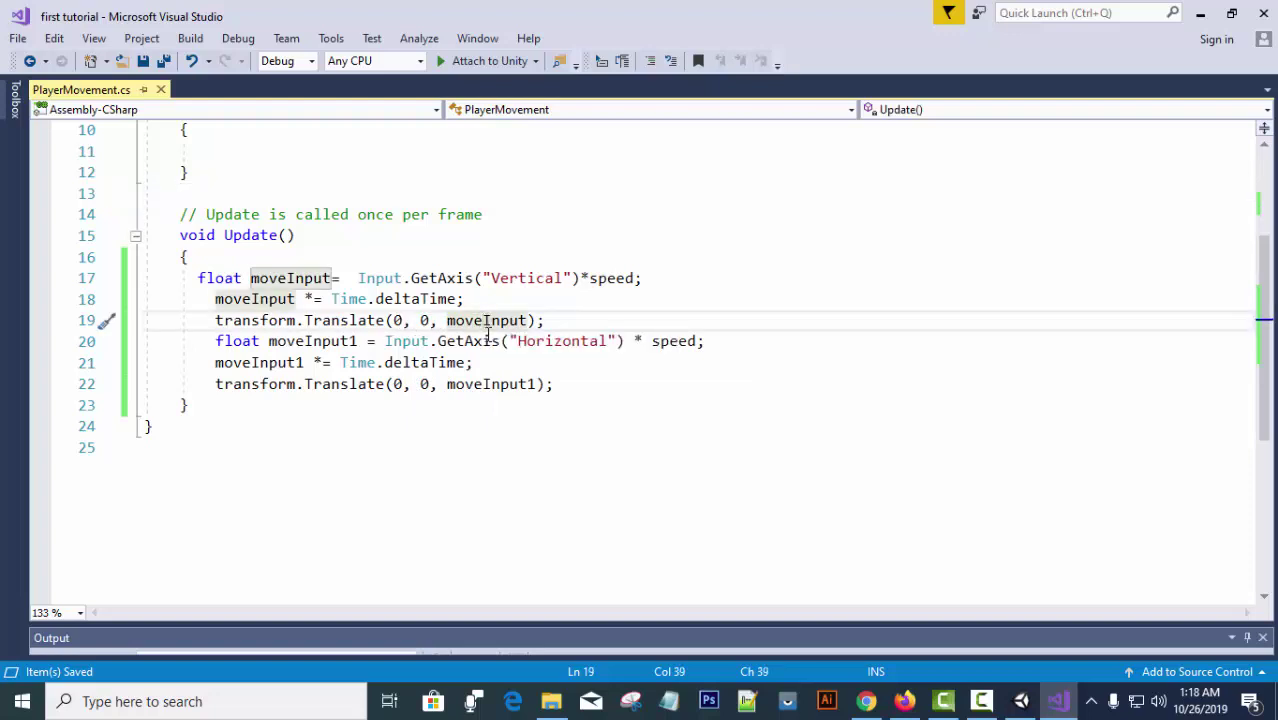
click(490, 384)
click(543, 465)
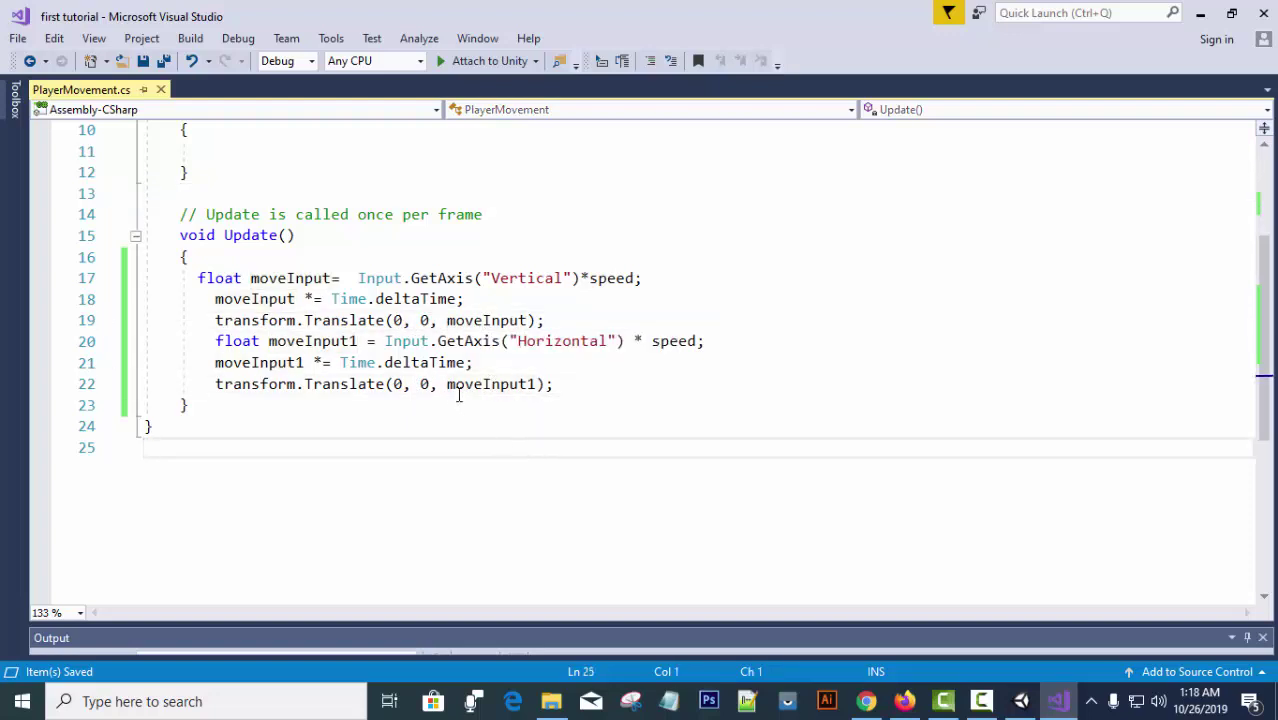
Make line 22 read transform.Translate(moveInput1, 0, 0) so Horizontal input moves the cube sideways.
drag(447, 384, 538, 386)
key(ctrl+c)
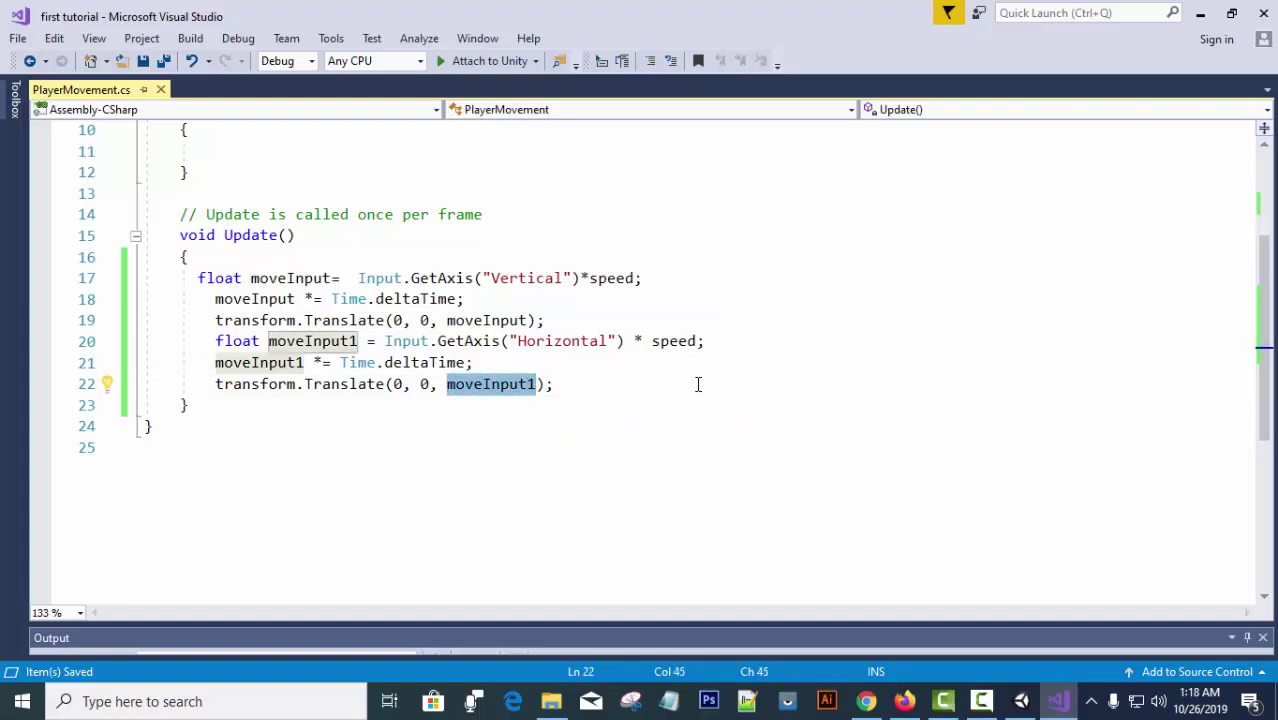
key(BackSpace)
double_click(399, 384)
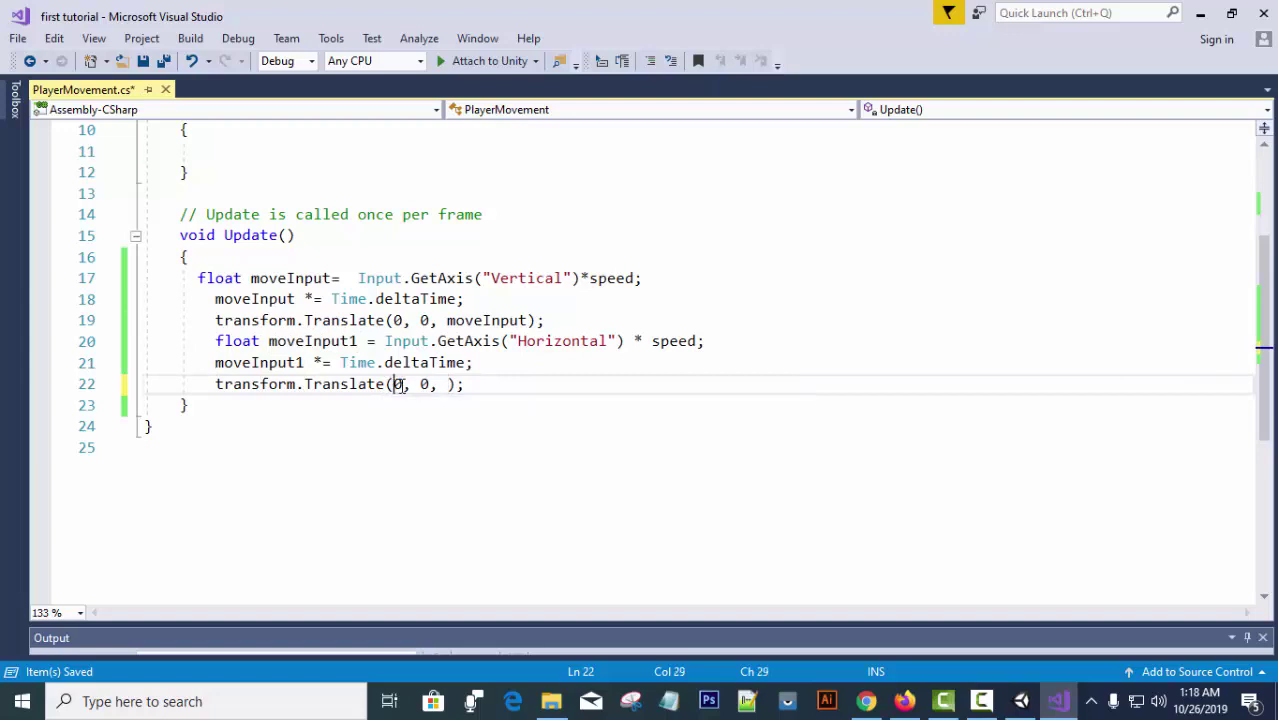
key(ctrl+v)
click(518, 385)
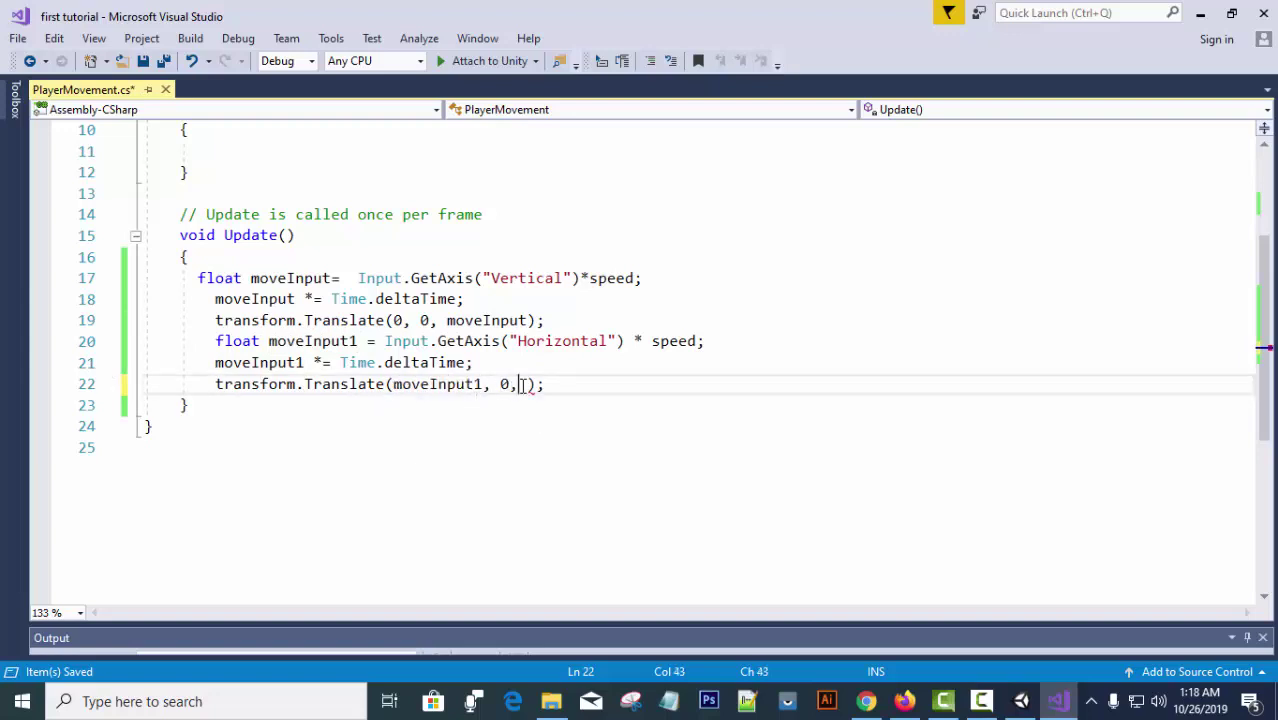
text(0)
click(1021, 701)
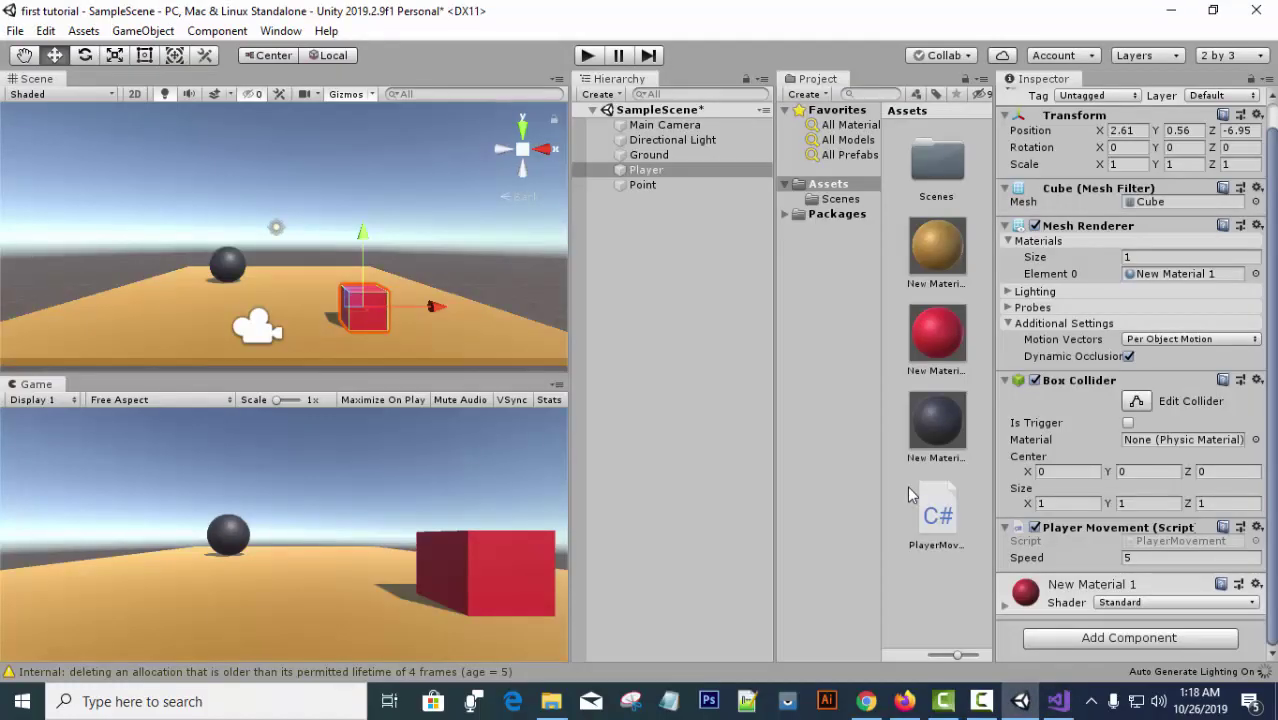
In Play mode, drive the cube left, right, forward and back with W, A, S, D, then stop.
click(588, 56)
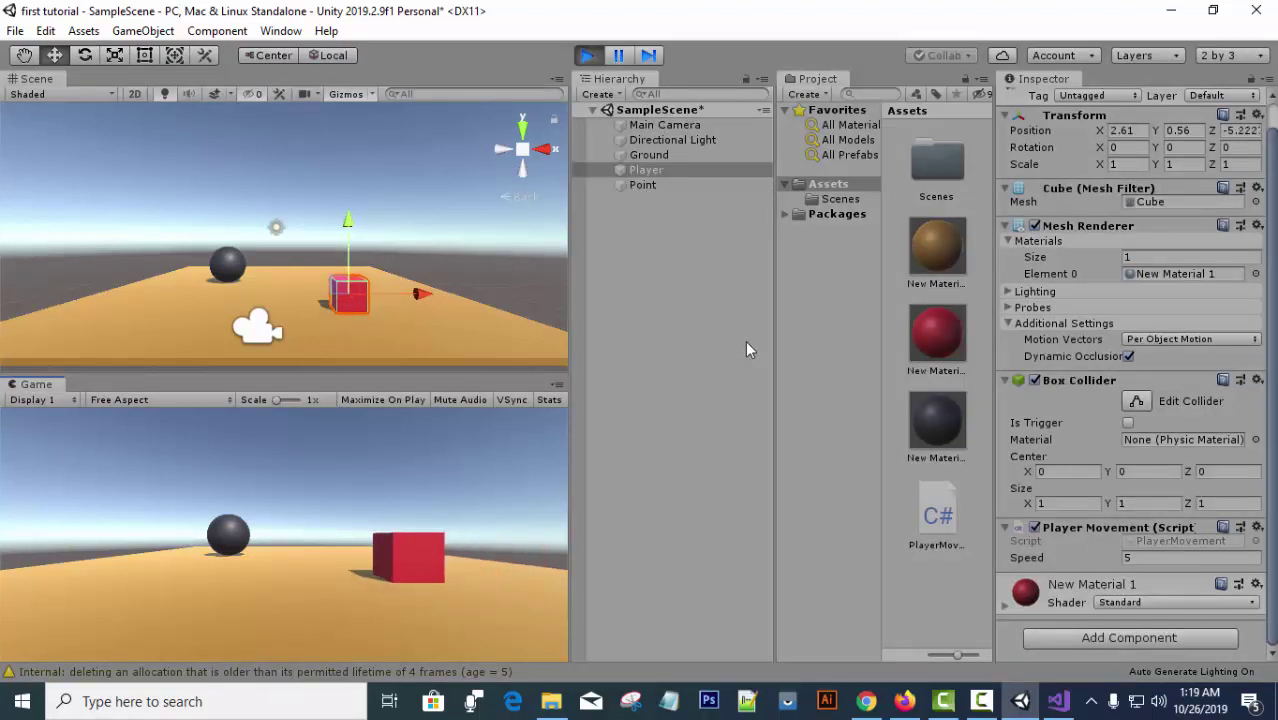
key(d)
key(a)
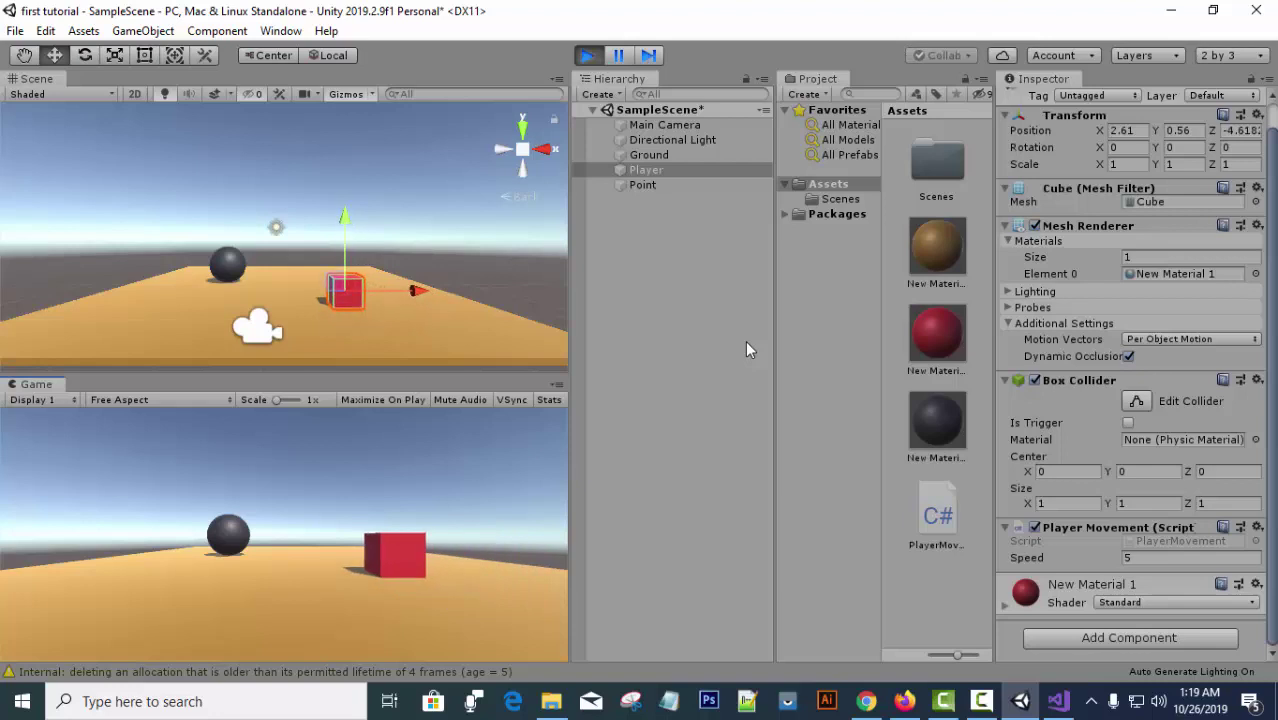
key(s)
key(a)
key(d)
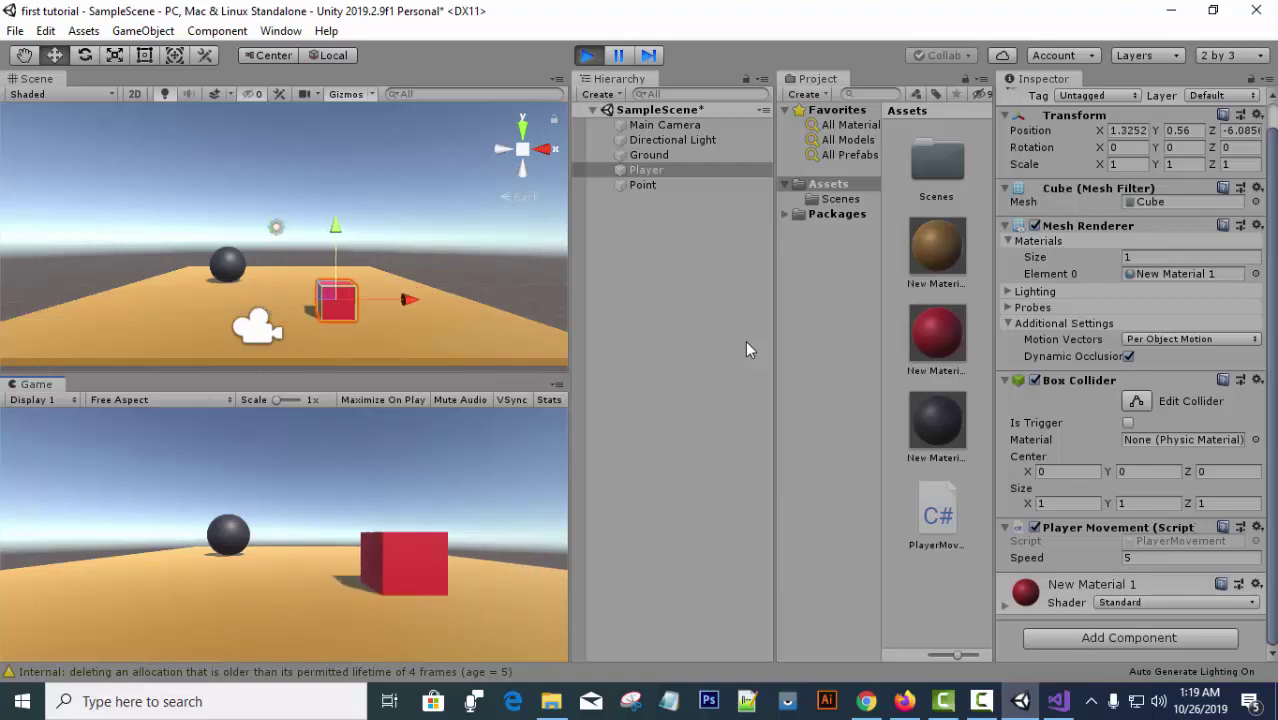
key(w)
key(a)
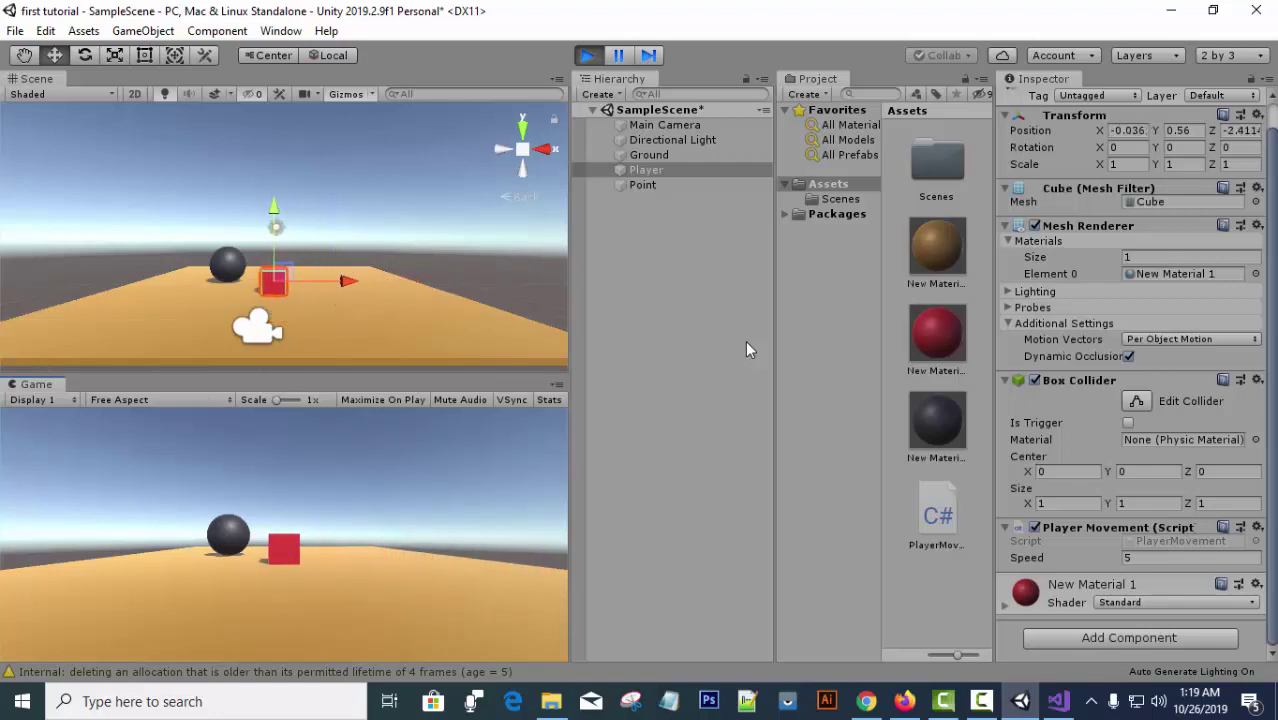
key(d)
key(s)
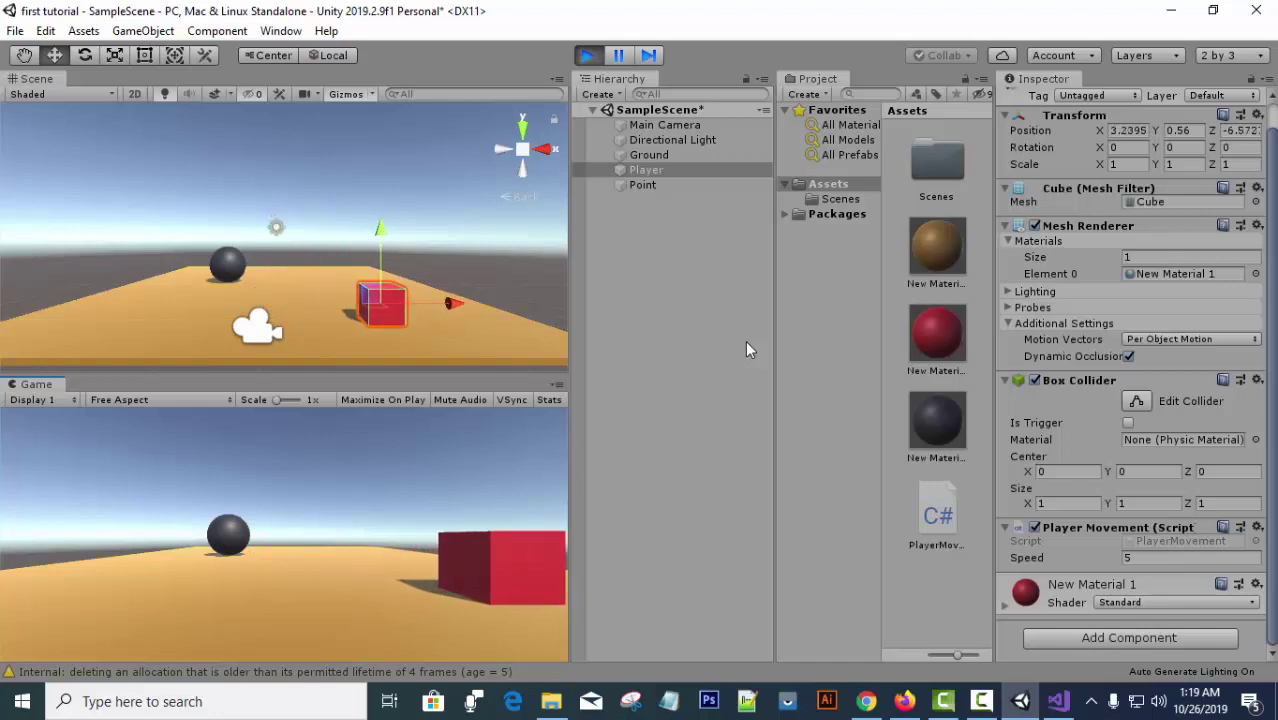
key(w)
key(a)
key(d)
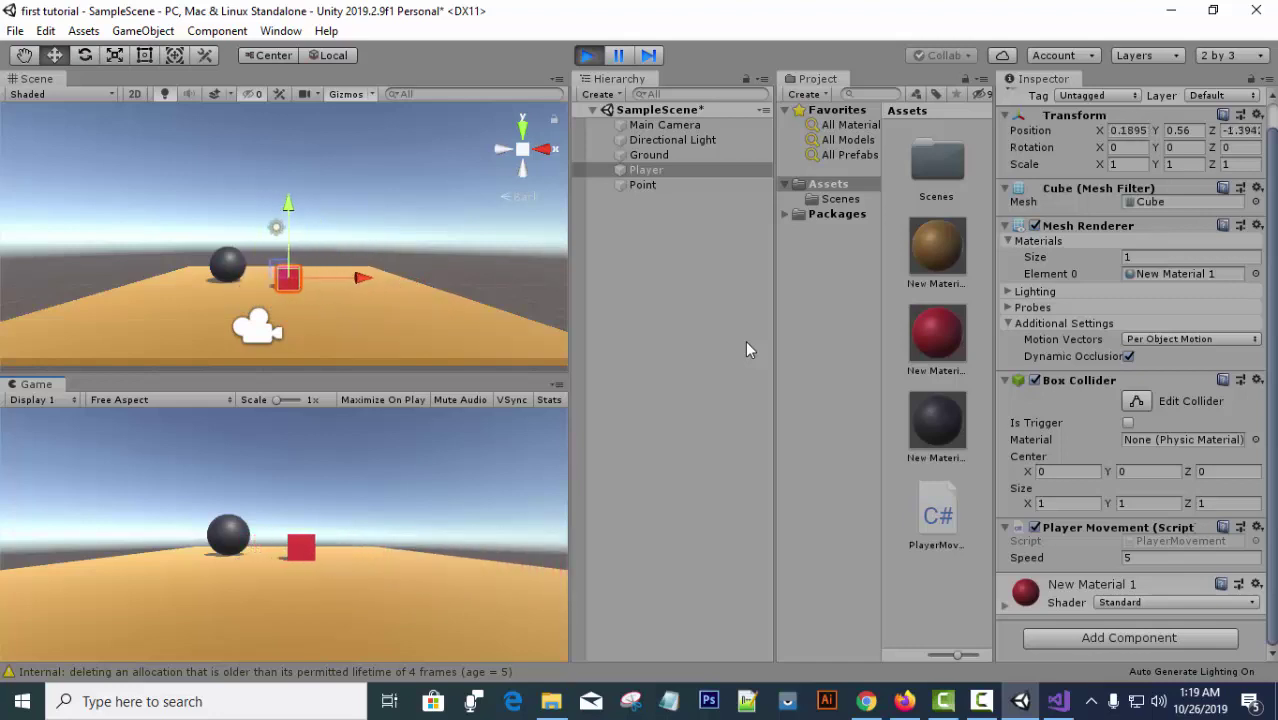
key(d)
key(s)
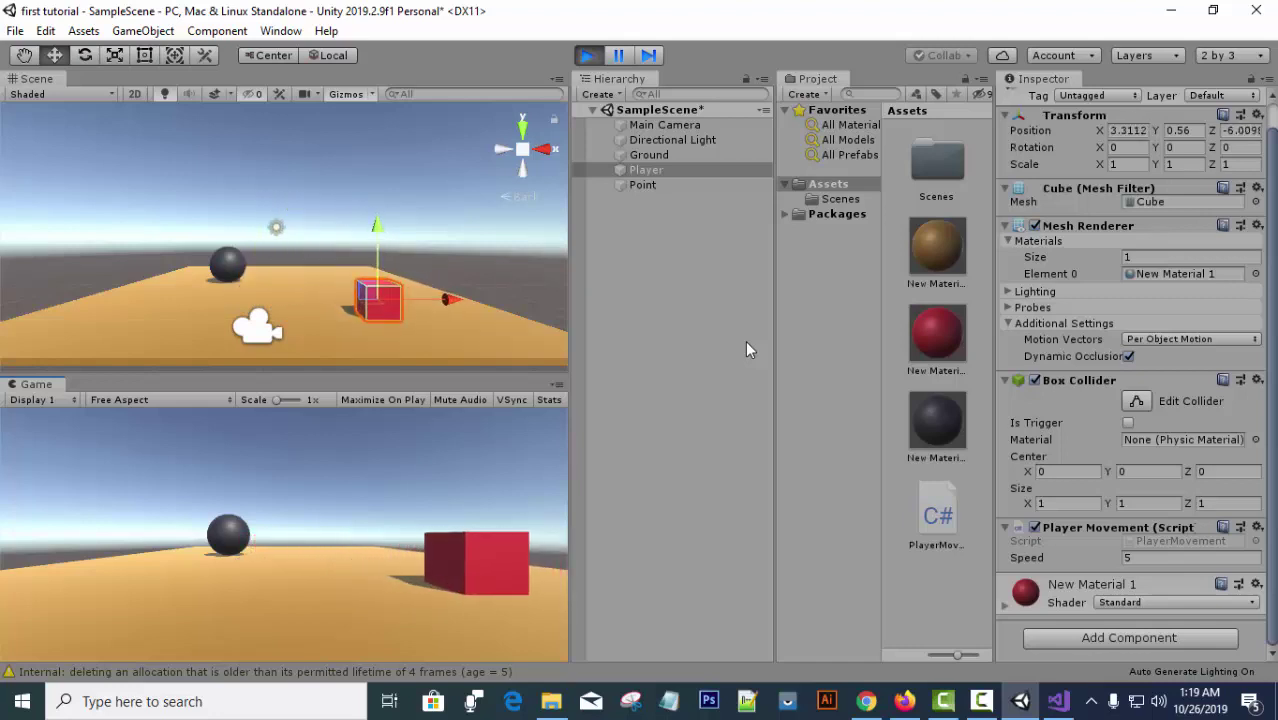
key(w)
key(s)
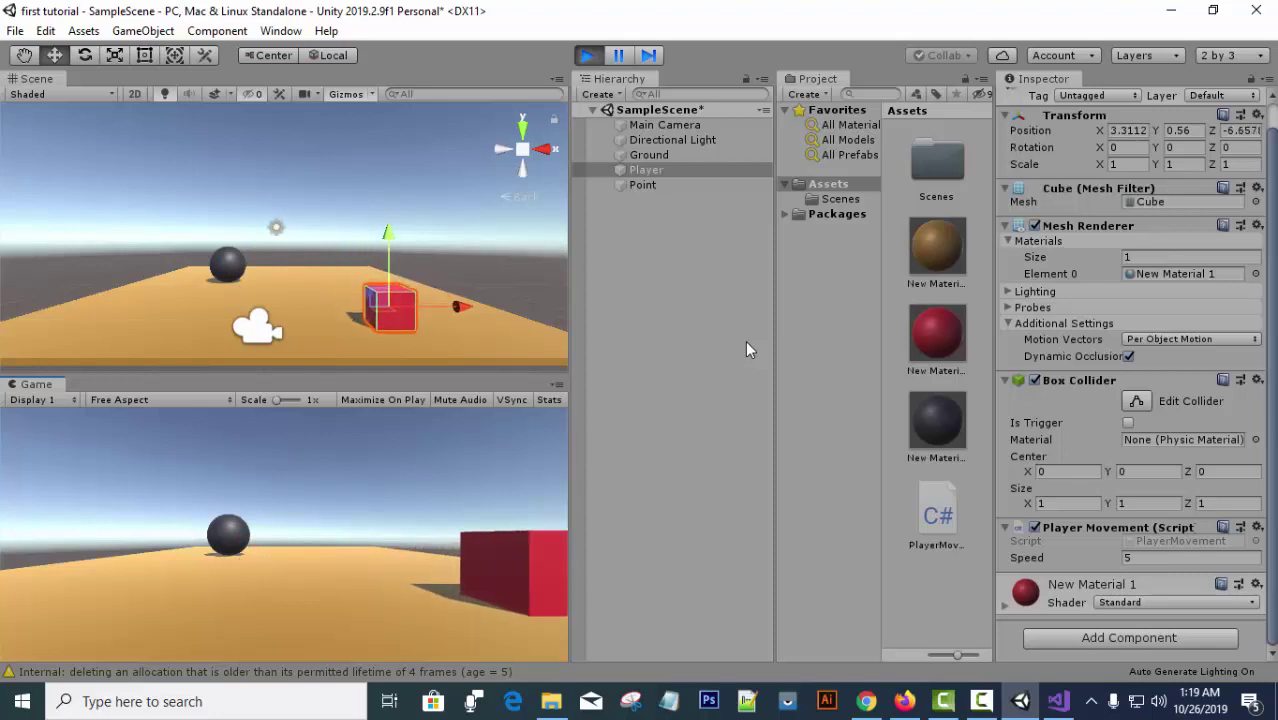
key(w)
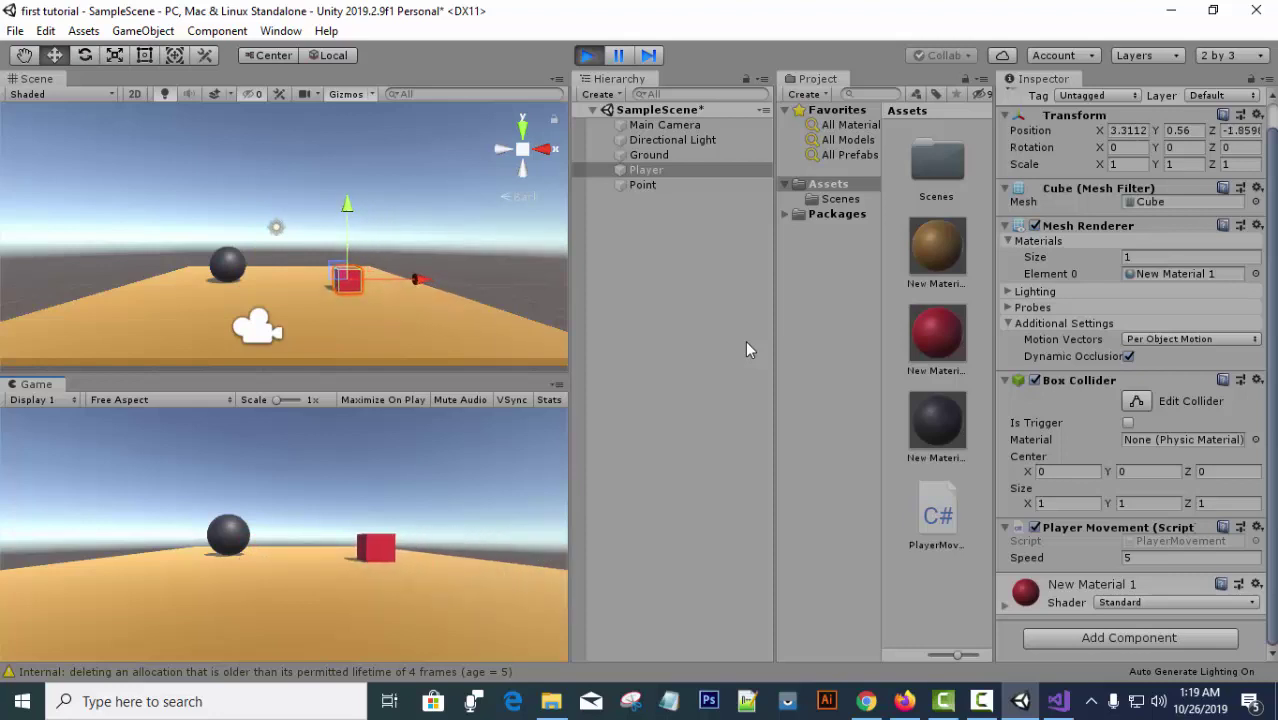
click(588, 56)
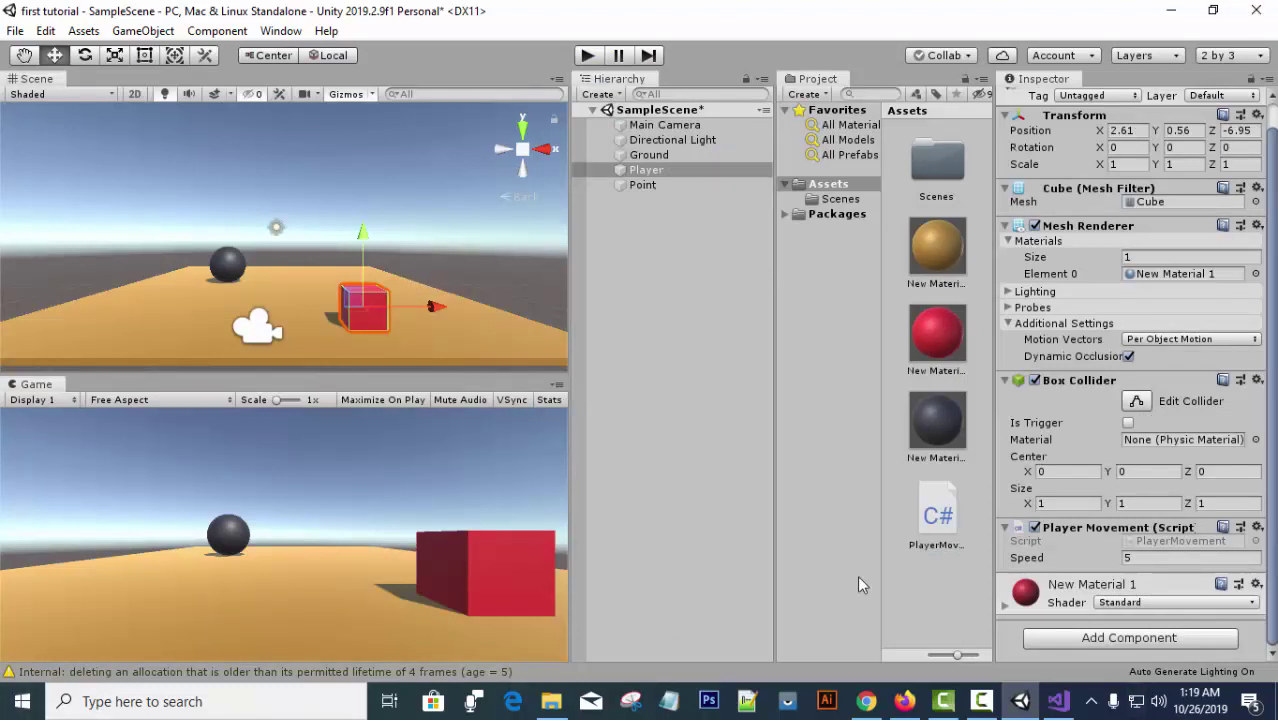
click(981, 701)
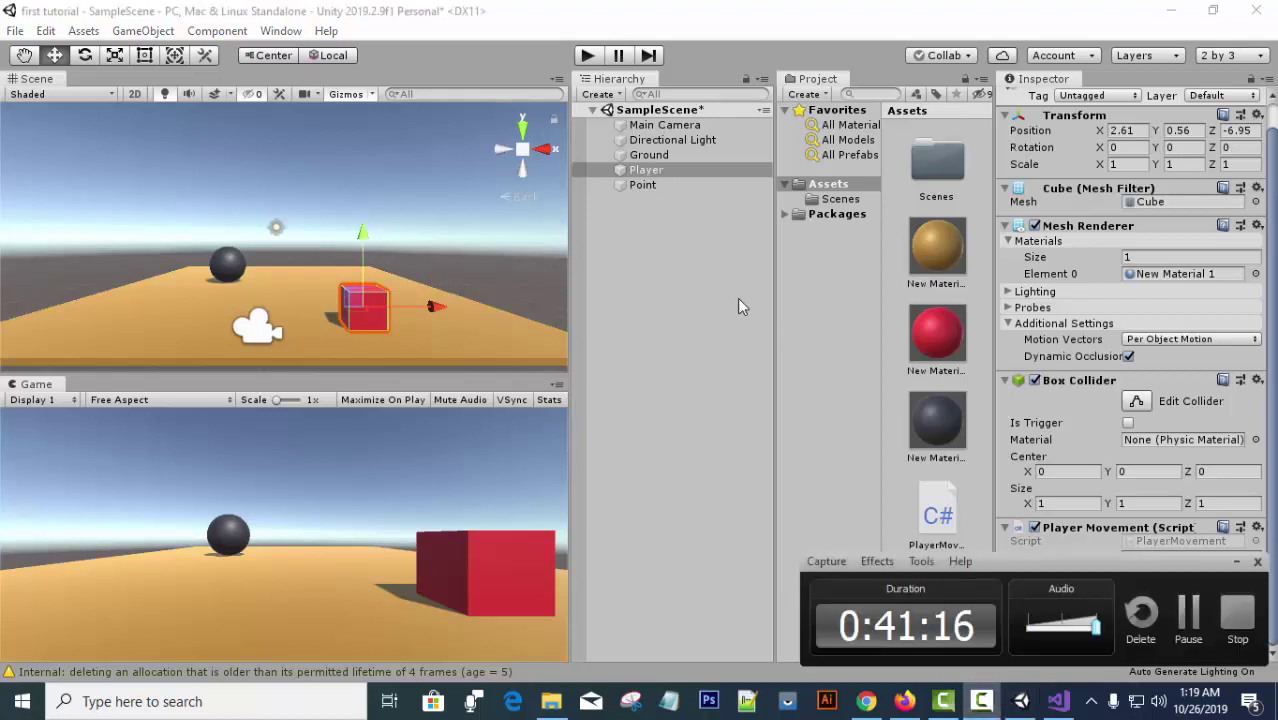